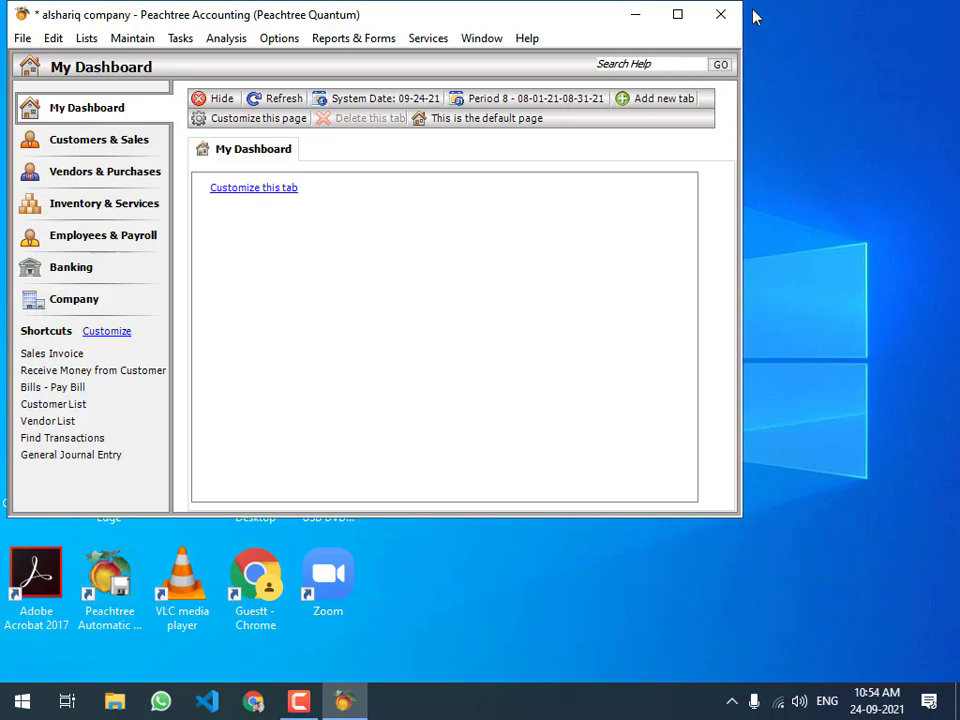
- Close Peachtree Accounting, then create a Microsoft Word document on the desktop under its default name and open it in Word
left_click(720, 14)
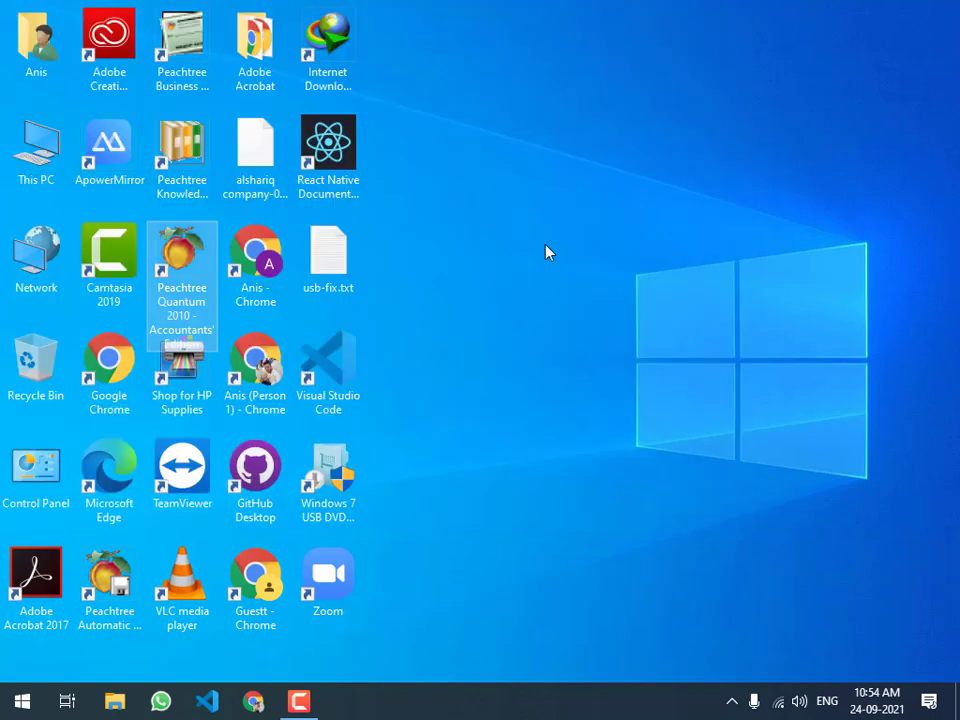
right_click(545, 252)
mouse_move(624, 486)
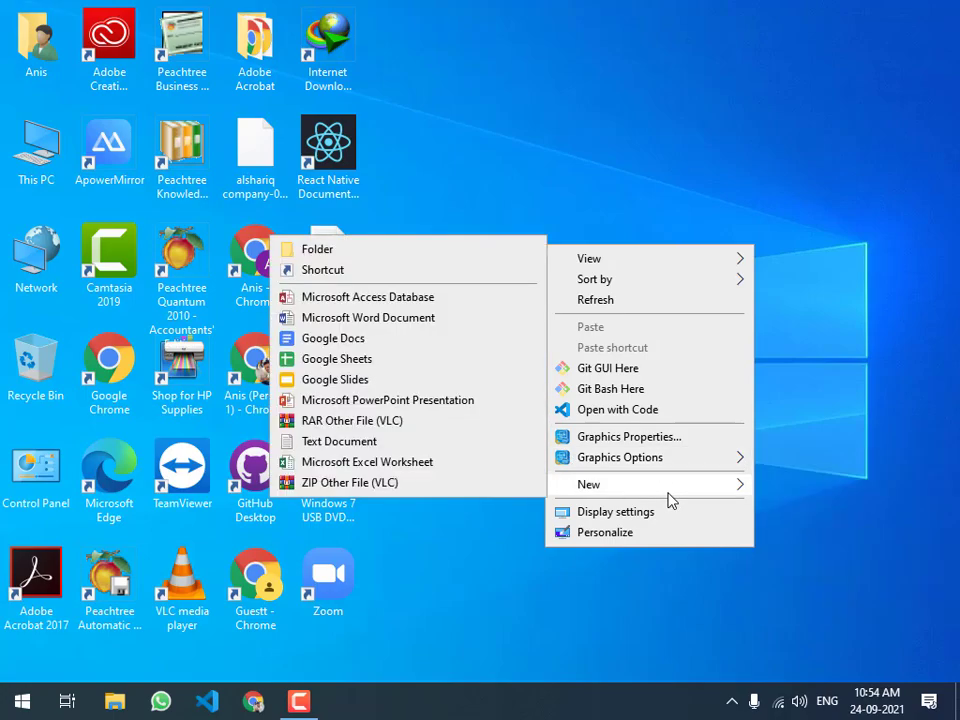
left_click(407, 320)
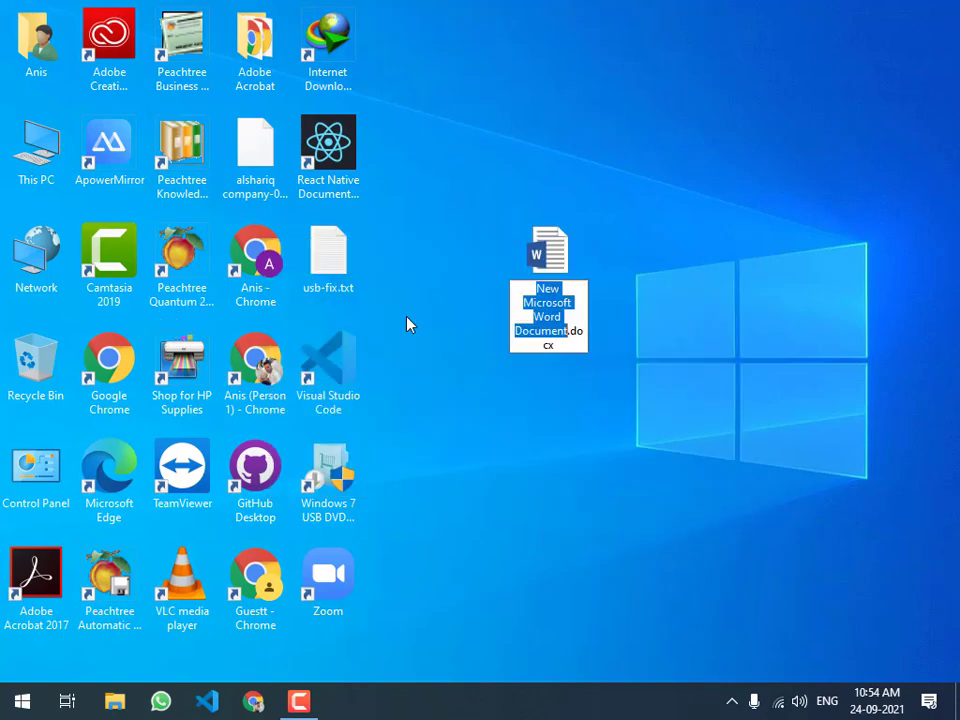
left_click(528, 233)
double_click(553, 250)
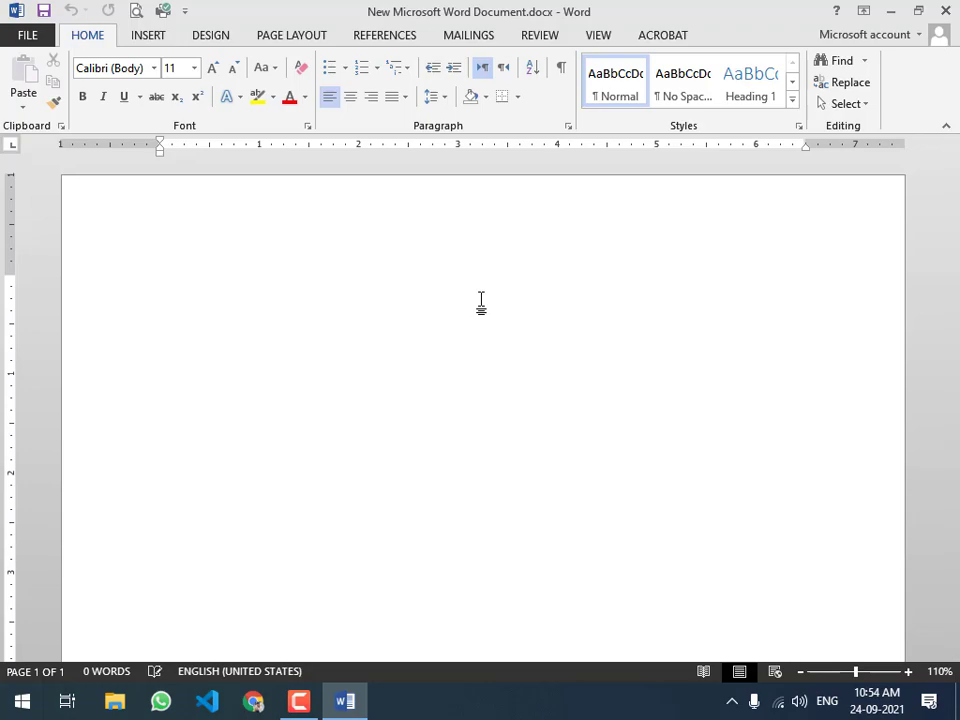
- Enter the heading ACCOUNTING in the blank document and enlarge its font size to 22
type("ACCOUNTING")
left_click(128, 296)
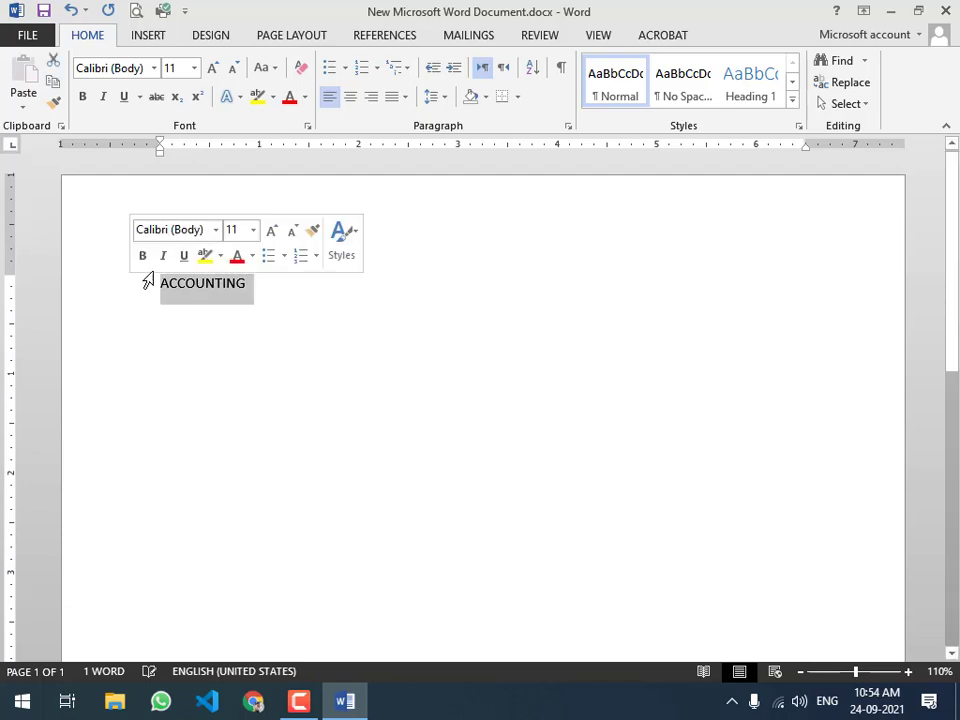
left_click(213, 68)
left_click(213, 68)
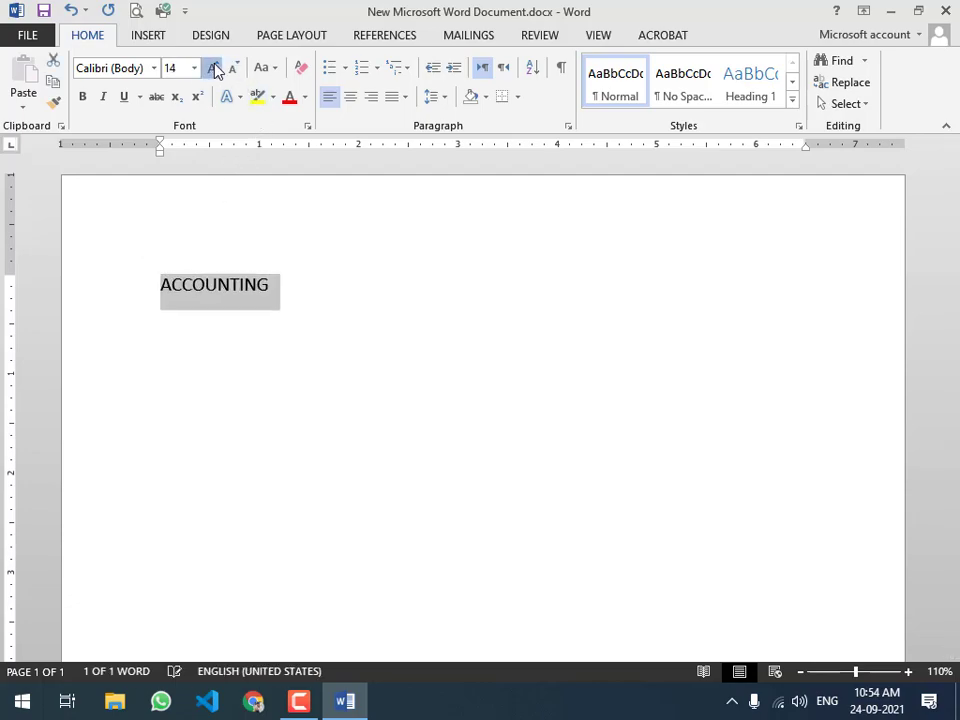
left_click(213, 68)
left_click(213, 68)
left_click(213, 68)
left_click(213, 68)
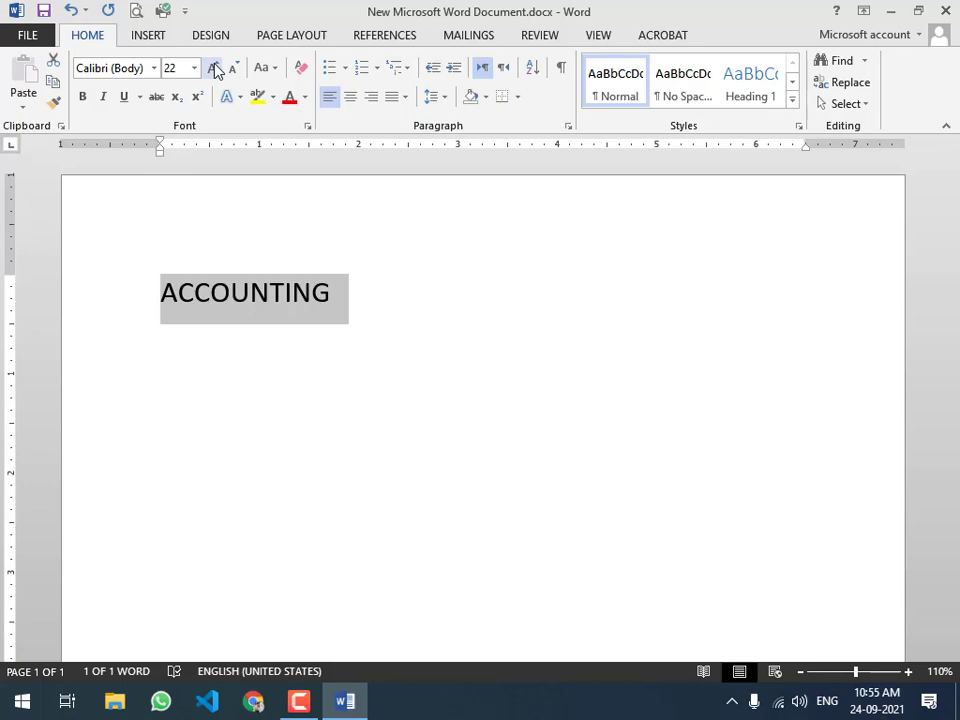
- Add a colon after ACCOUNTING and enter the line "5 MAIN ELEMENTS:" below it
left_click(238, 360)
left_click(365, 287)
type(":")
key("Return")
type("5 ")
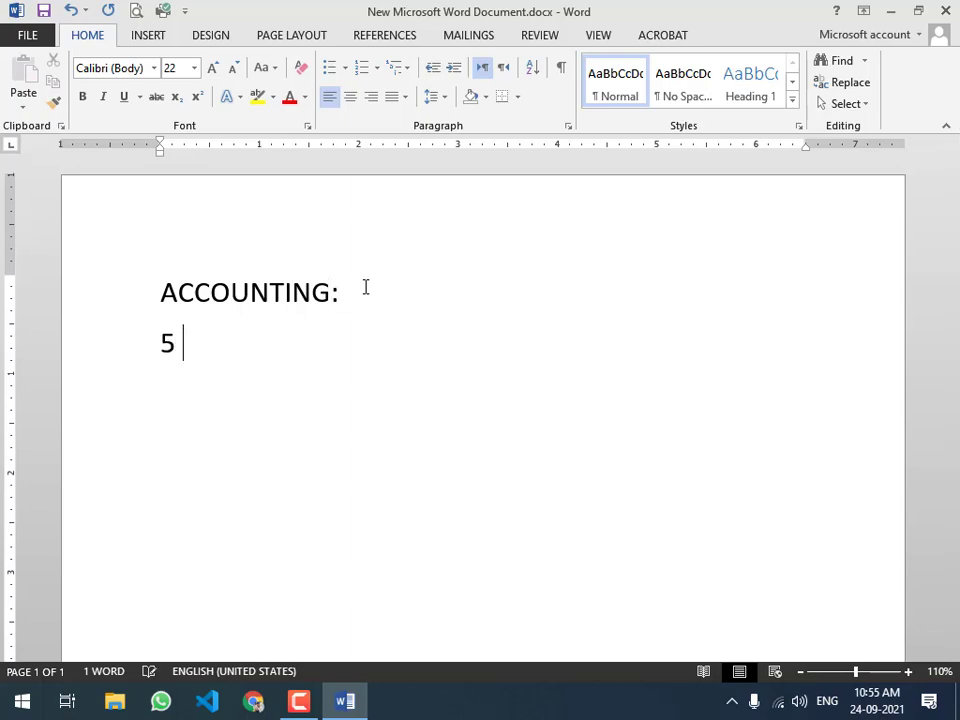
type("MAIN ELE")
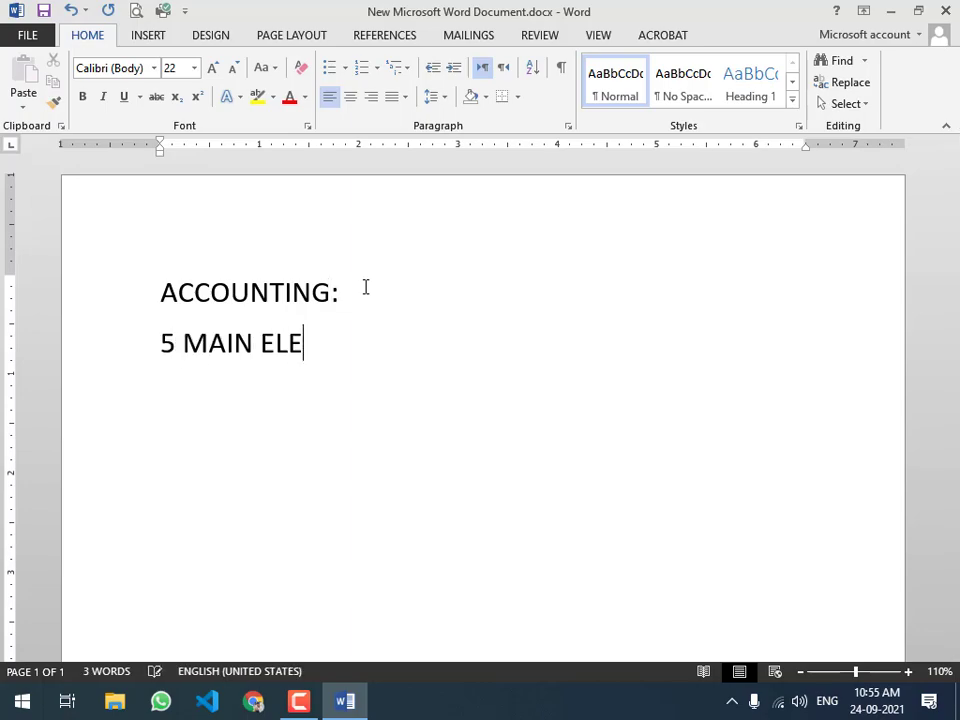
type("MENTS:")
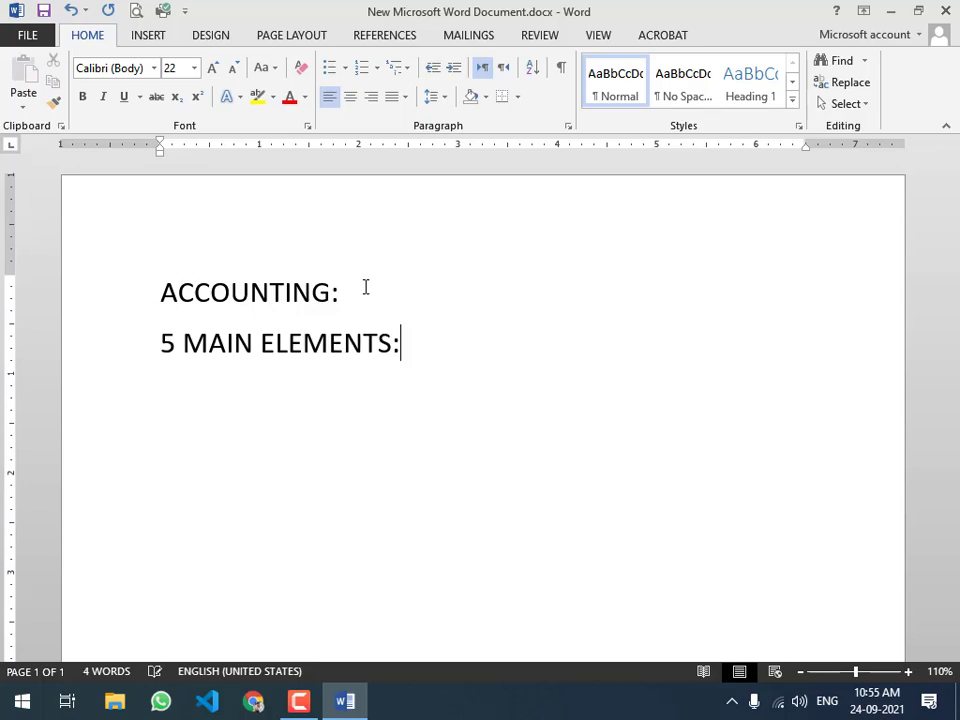
key("Return")
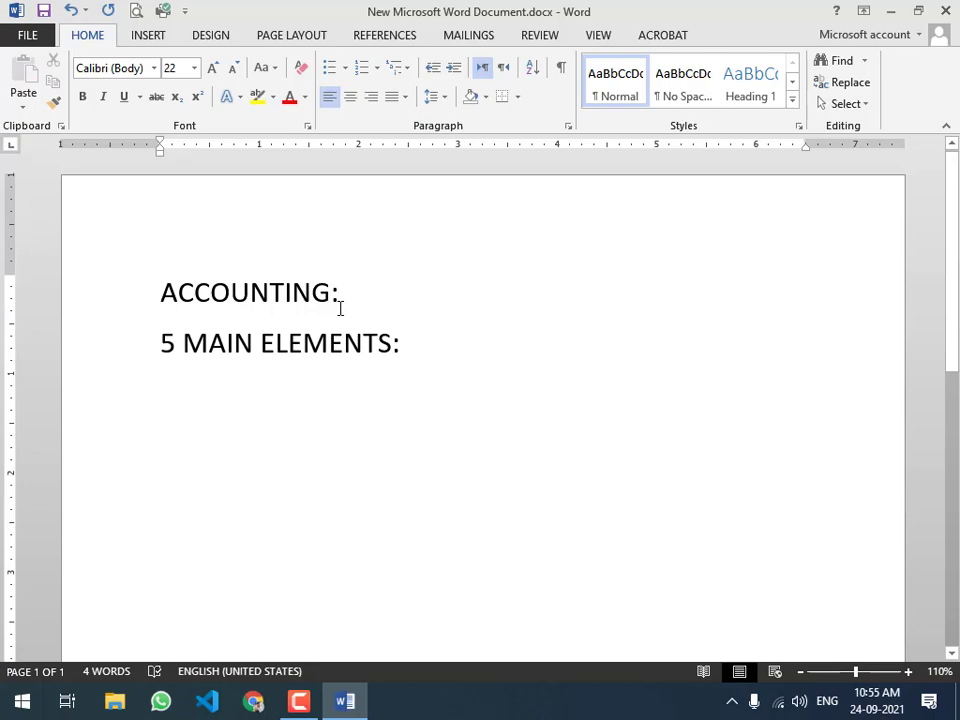
- List the first two elements on separate lines as "1 . ASSESTS" and "2. LIABILITIES"
type("1 ")
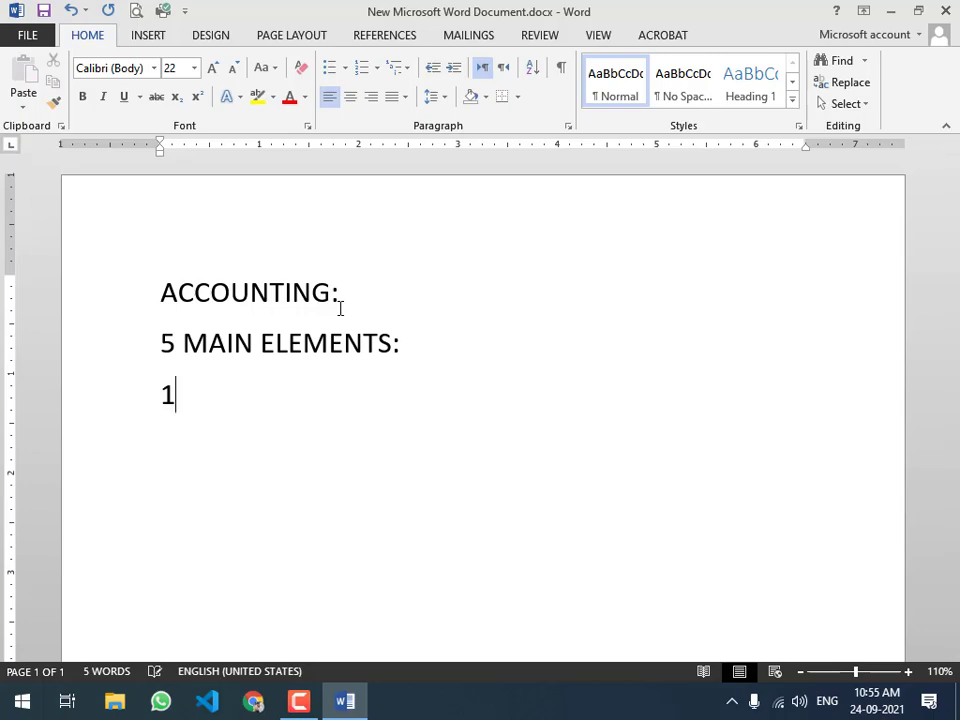
type(". ASSESTS")
key("Return")
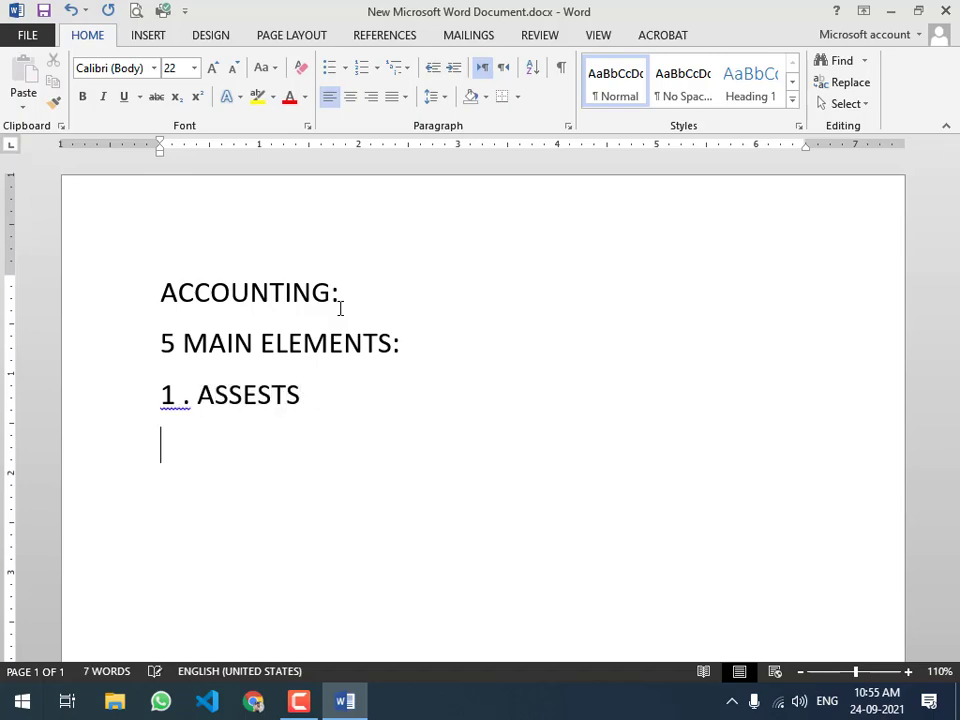
type("2. LIABIL")
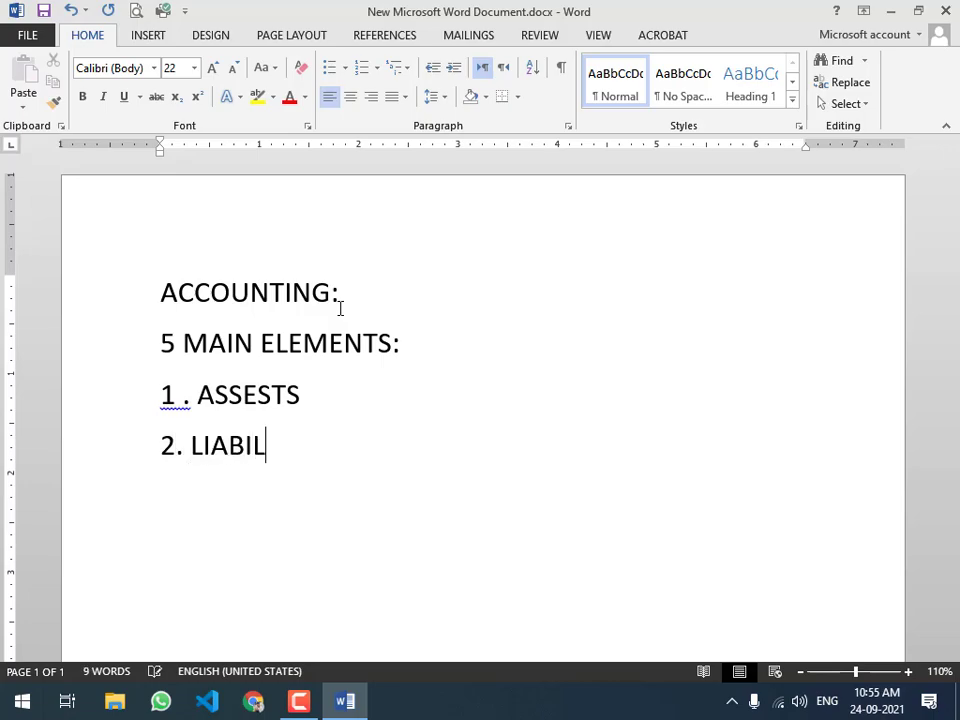
type("ITIES")
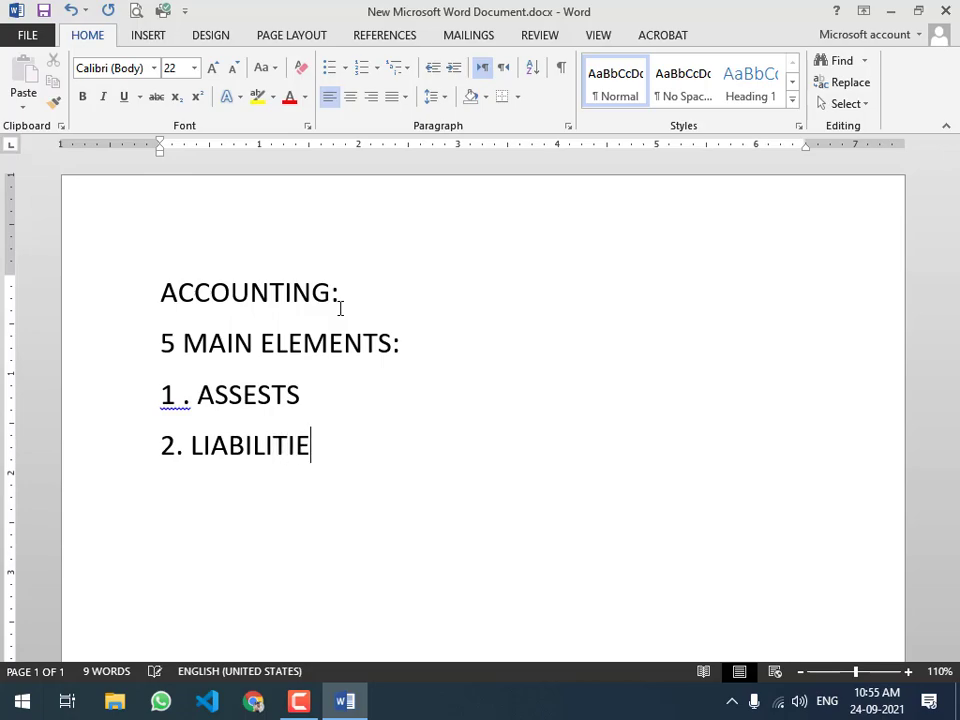
key("Return")
- Complete the elements list with "3. EQUITIES", "4. REVENUE" and "5. EXPENSE" on separate lines
type("3")
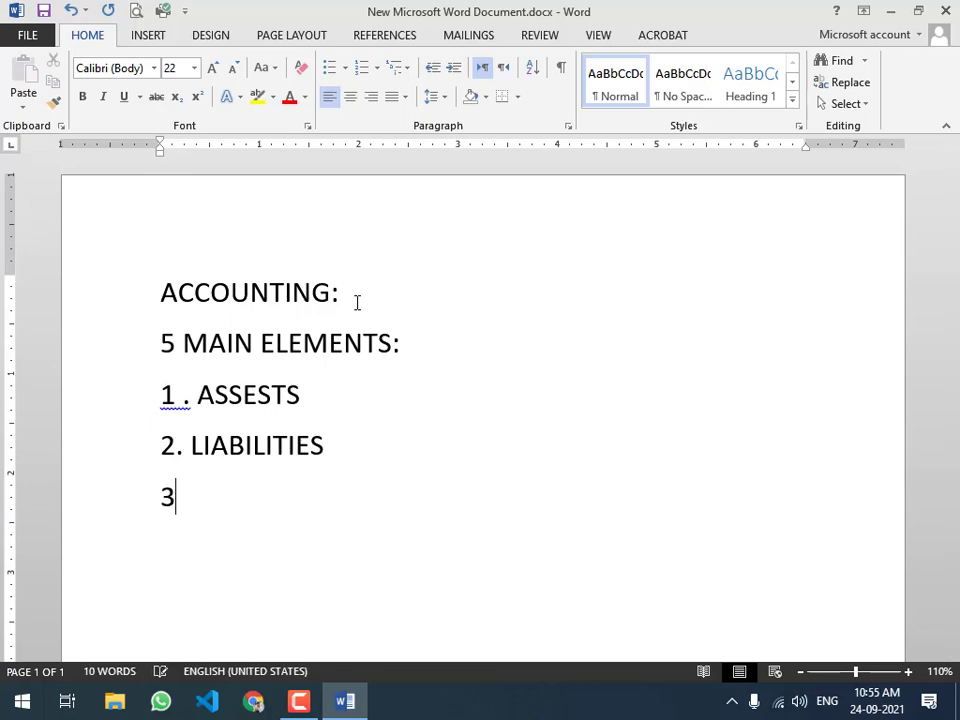
type(". EQUITIES")
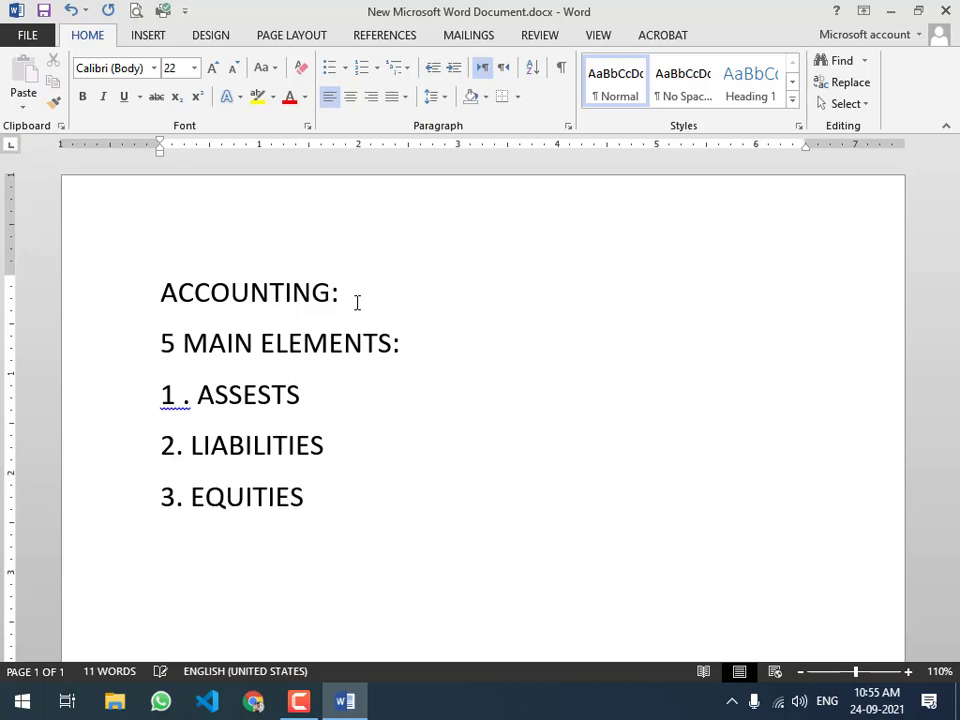
key("Return")
type("4. REVENUE")
key("Return")
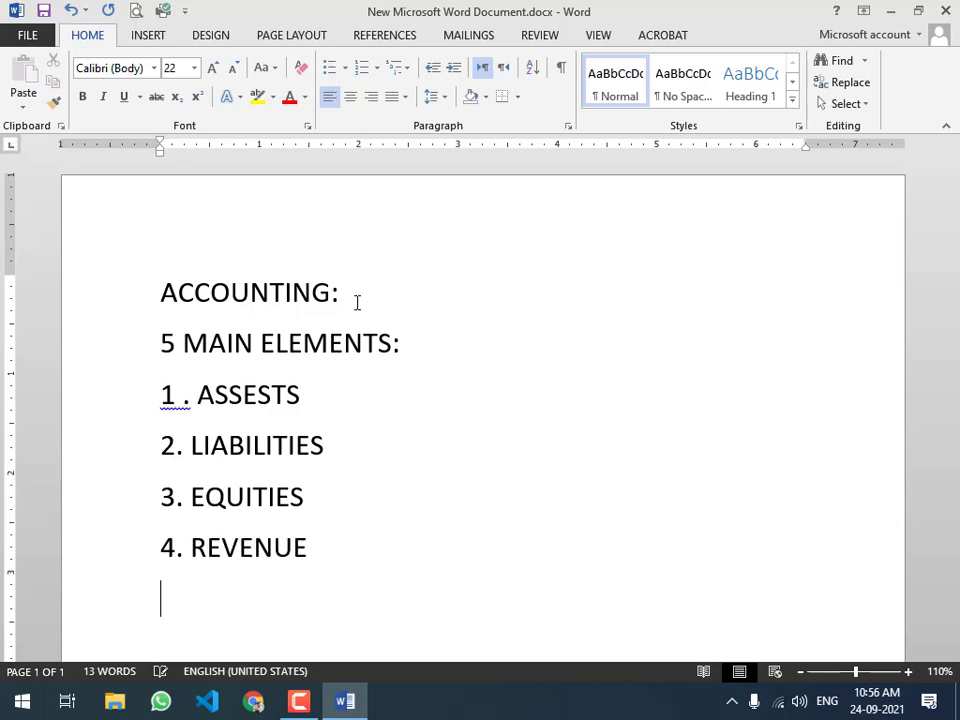
type("5. EXPENSE")
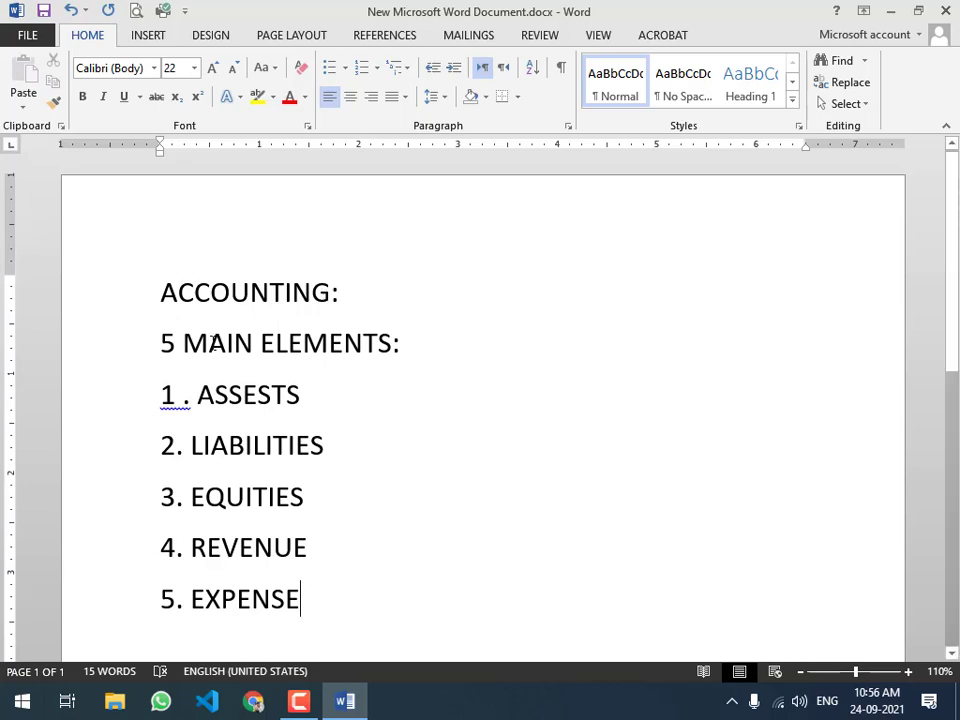
- Format the "ACCOUNTING:" heading in red with an underline and enlarge its font by three size increments
left_click(120, 296)
left_click(291, 99)
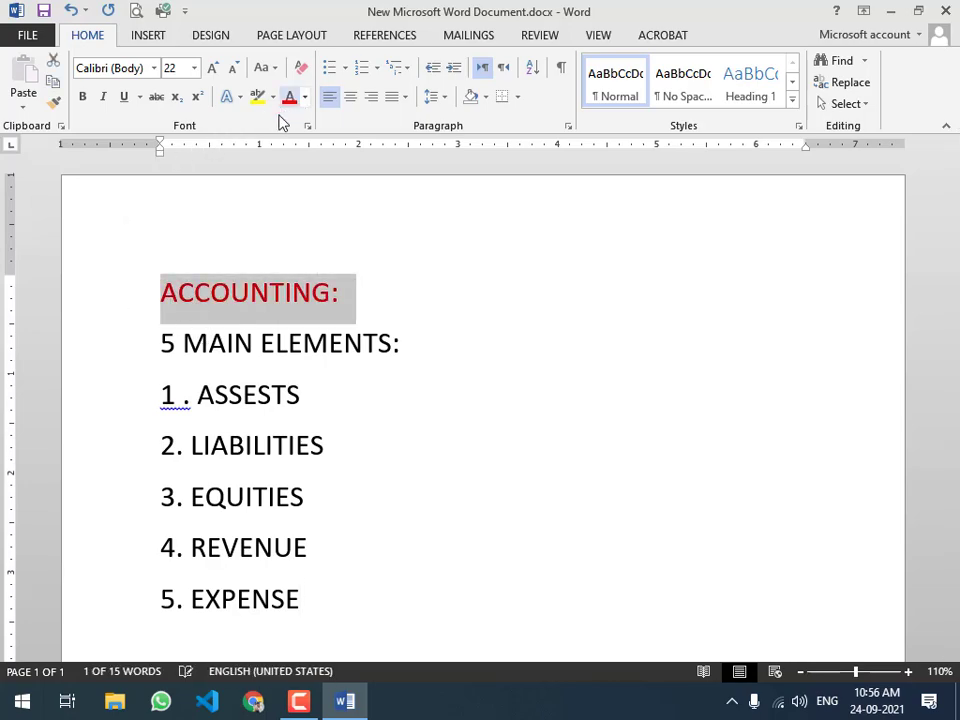
left_click(124, 97)
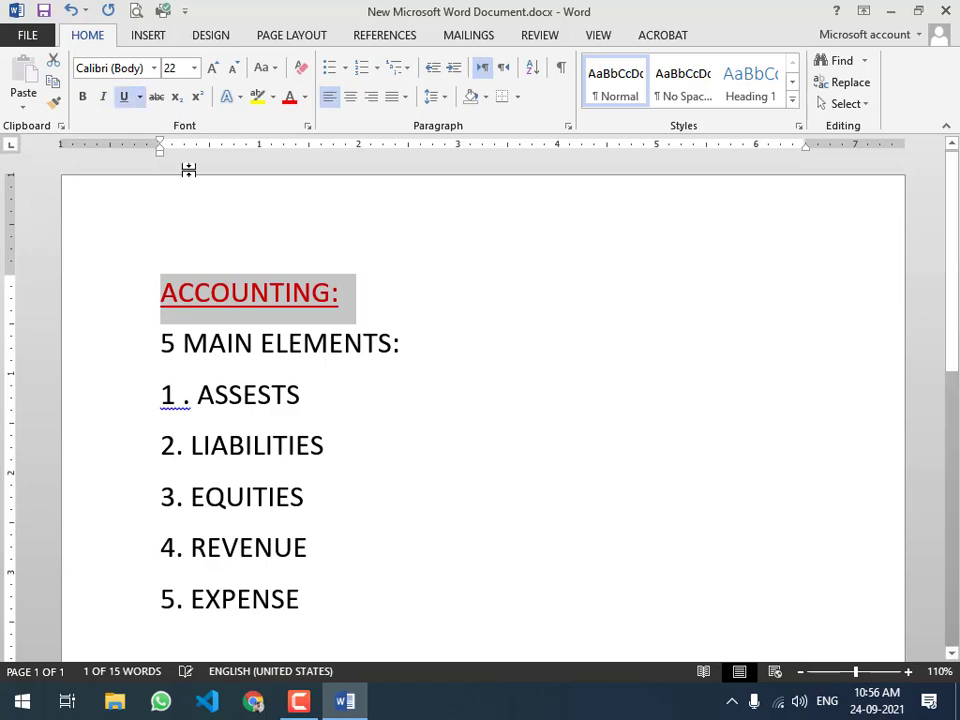
left_click(211, 68)
left_click(211, 68)
left_click(211, 68)
left_click(344, 358)
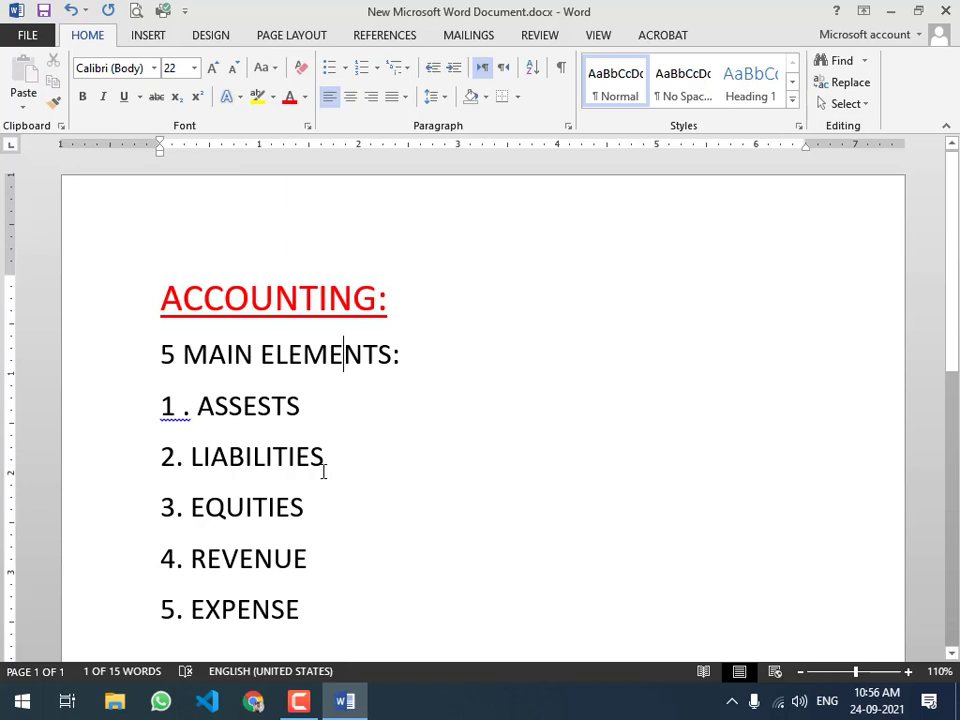
- Leave a blank line after "5. EXPENSE" and enter the subheading "ASSETES:" below it
left_click(325, 609)
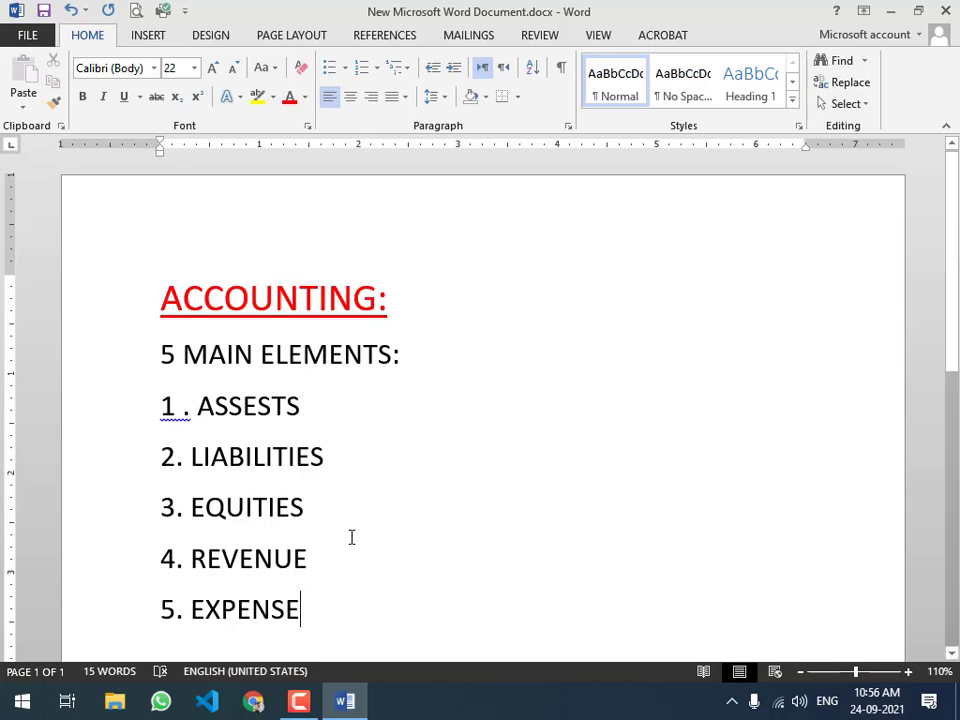
scroll(350, 536, "down", 5)
left_click(204, 359)
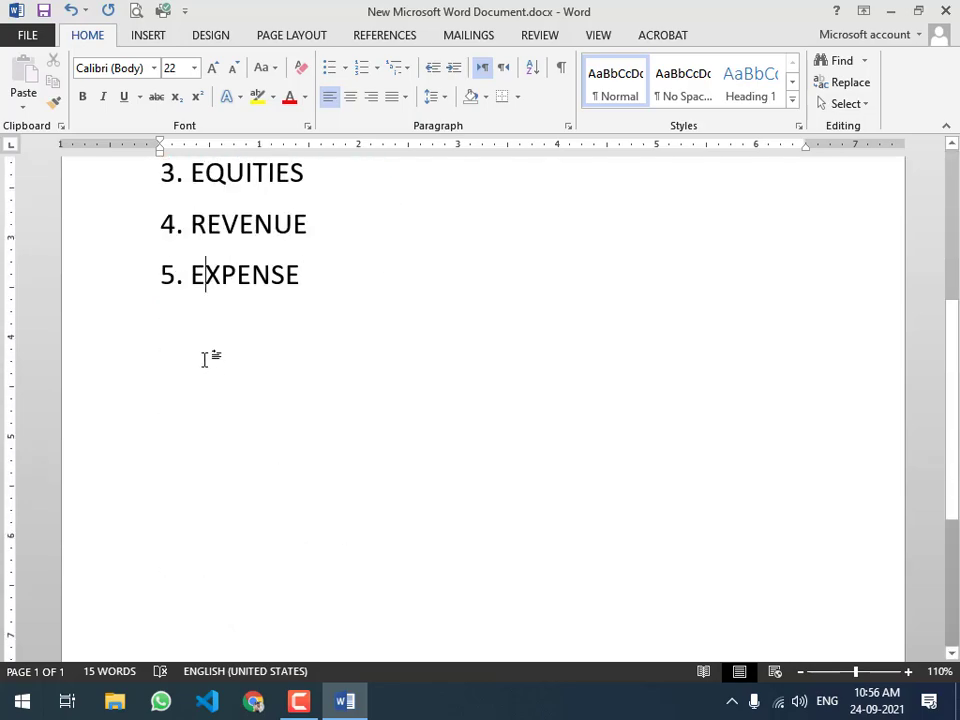
left_click(324, 289)
key("Return")
key("Return")
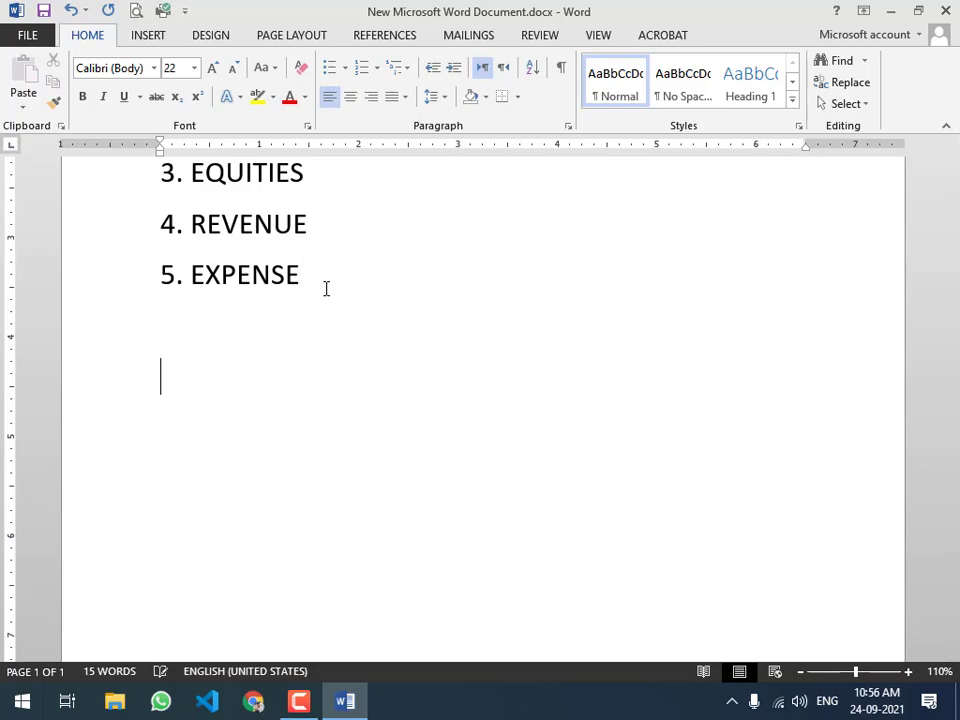
type("ASSE")
type("S")
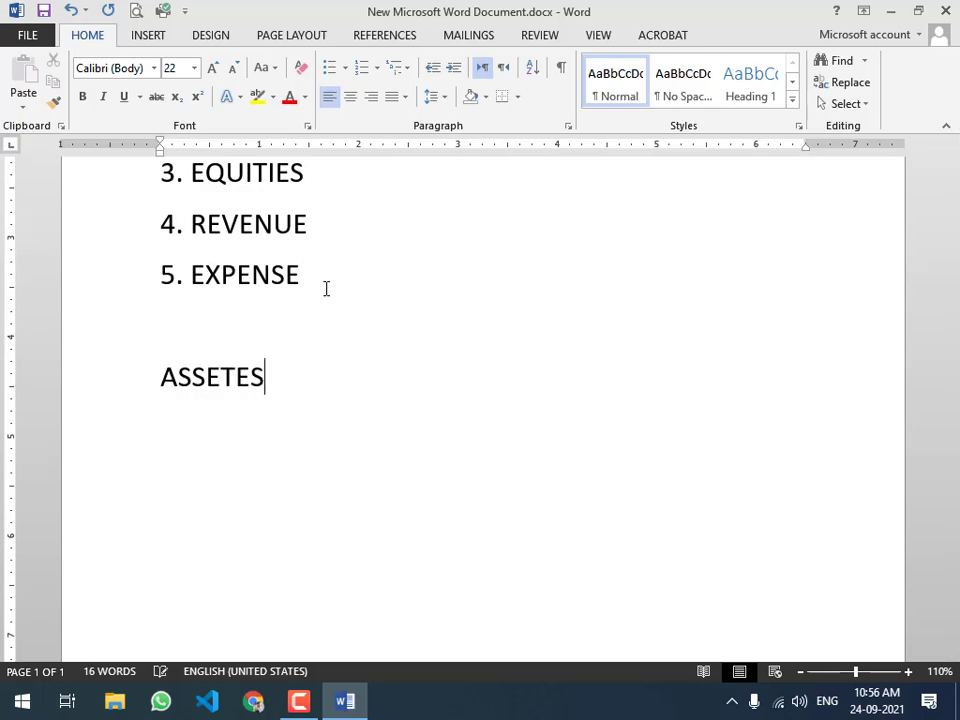
type(":")
key("Return")
- Start a numbered list under "ASSETES:" with CASH IN HAND as the first item
type("1. CA")
key("BackSpace")
key("BackSpace")
type("CASH")
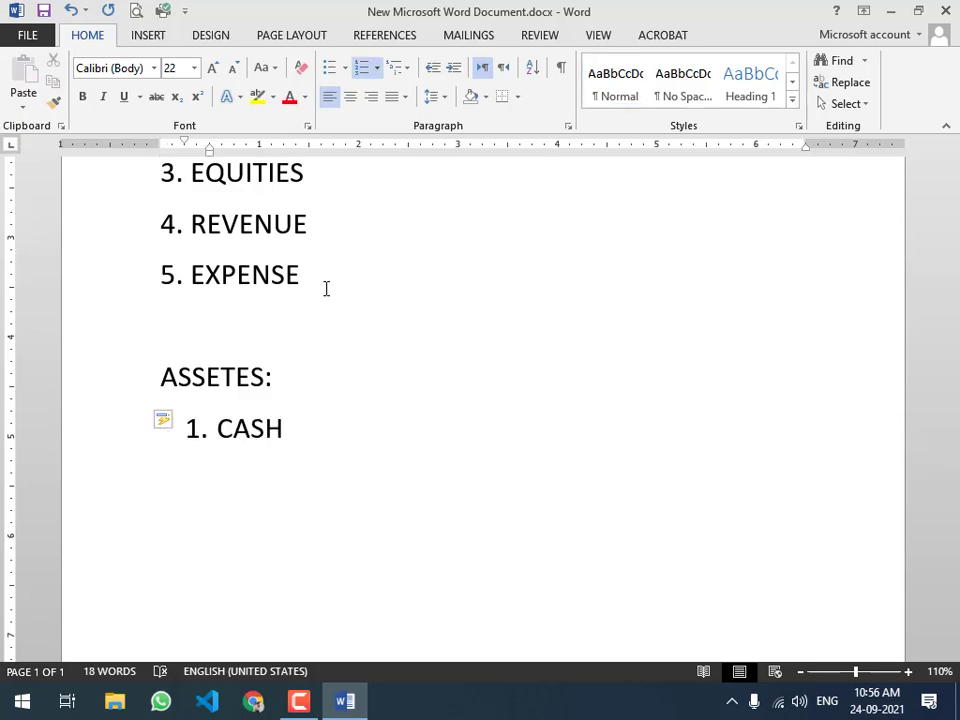
type(" IN HAND")
key("Return")
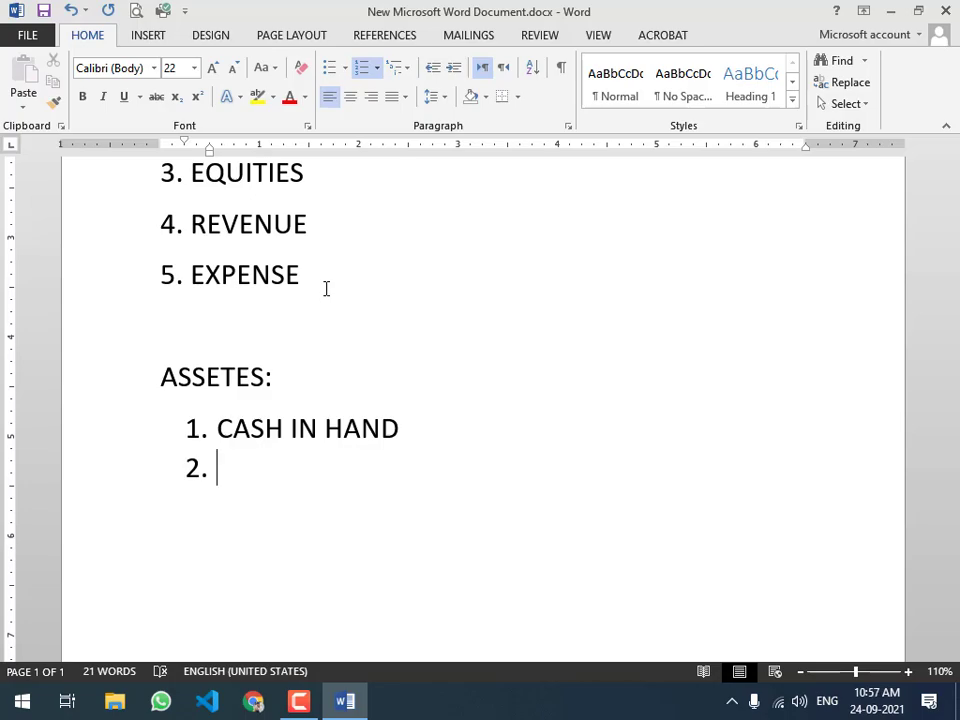
- Add PETTY CASH and CASH AT BANK as items 2 and 3 of the assets list
type("PET")
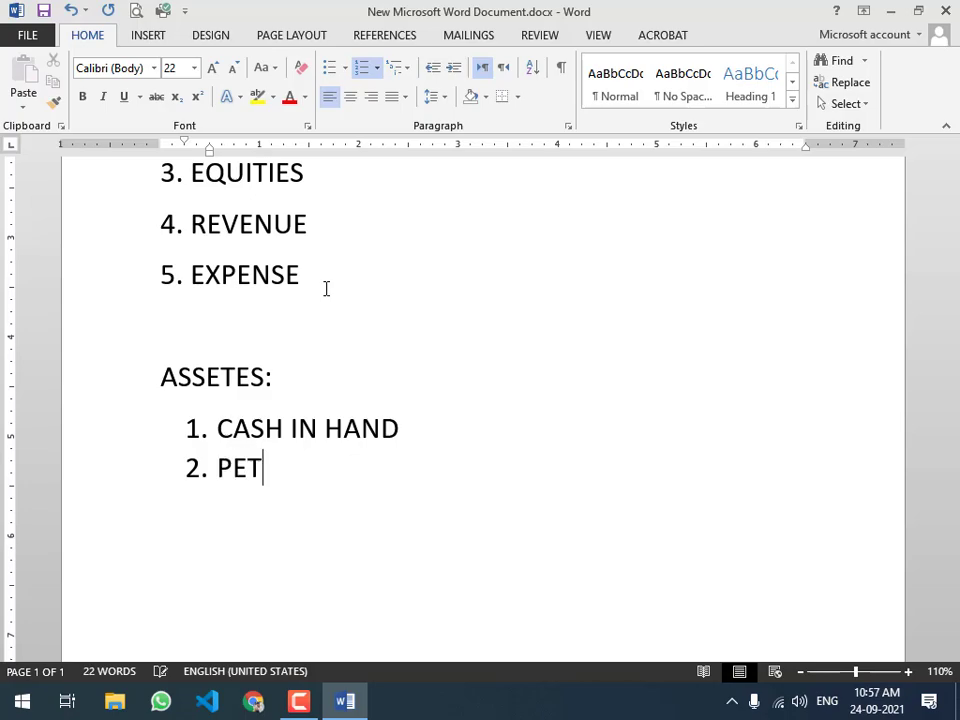
type("TY CASH")
key("Return")
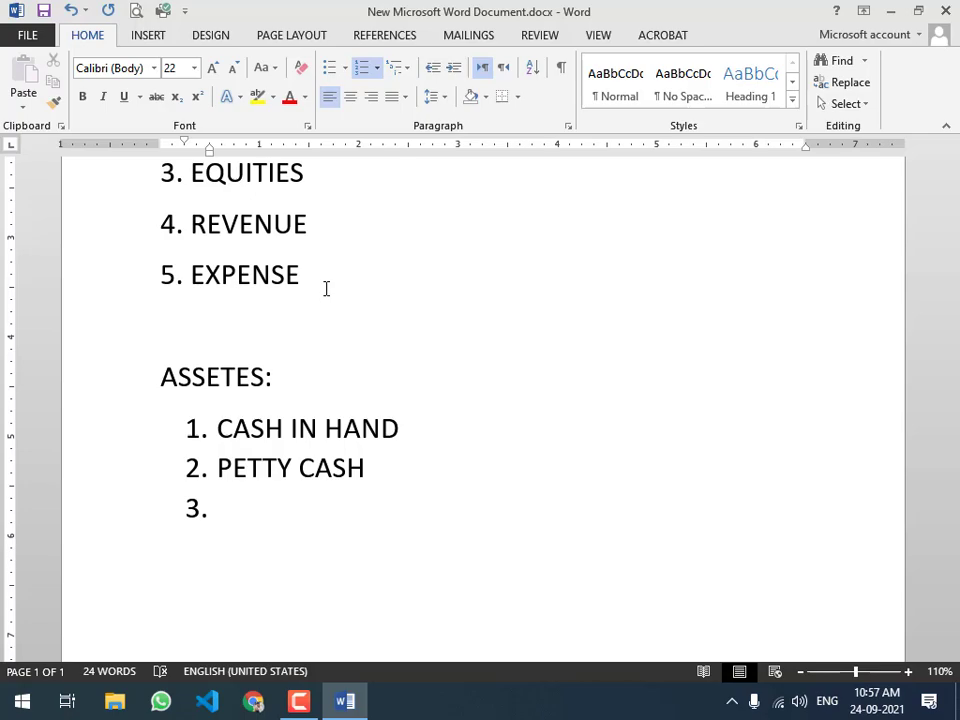
type("CASH AT BAN")
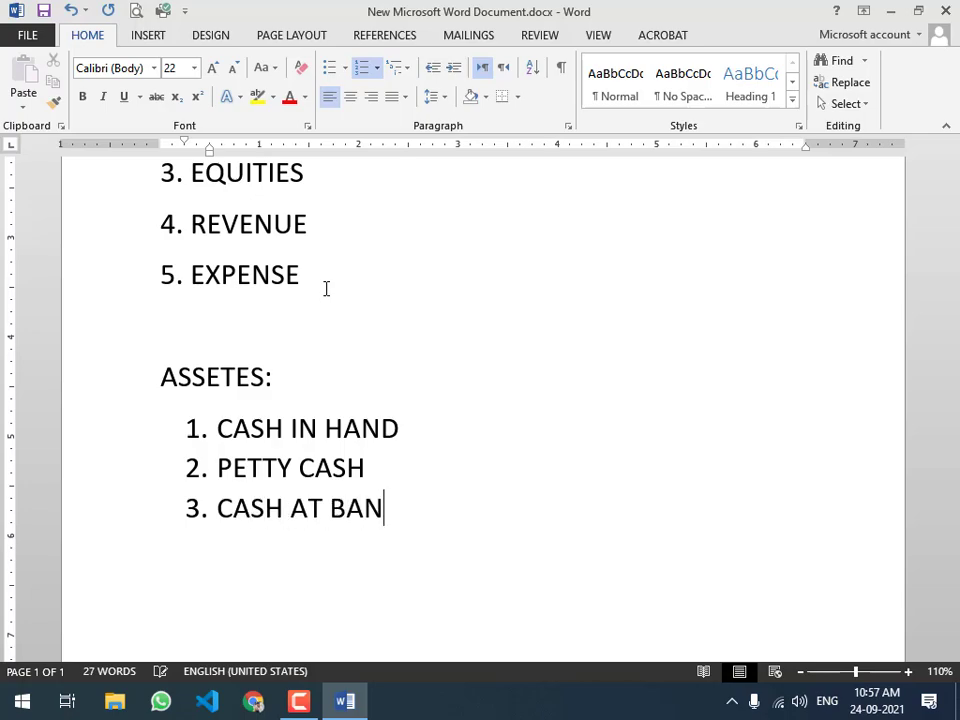
type("K")
key("Return")
- Add OFFICE SUPPLIES and OFFICE COMPUTER as items 4 and 5 of the assets list
type("OFFICE SU")
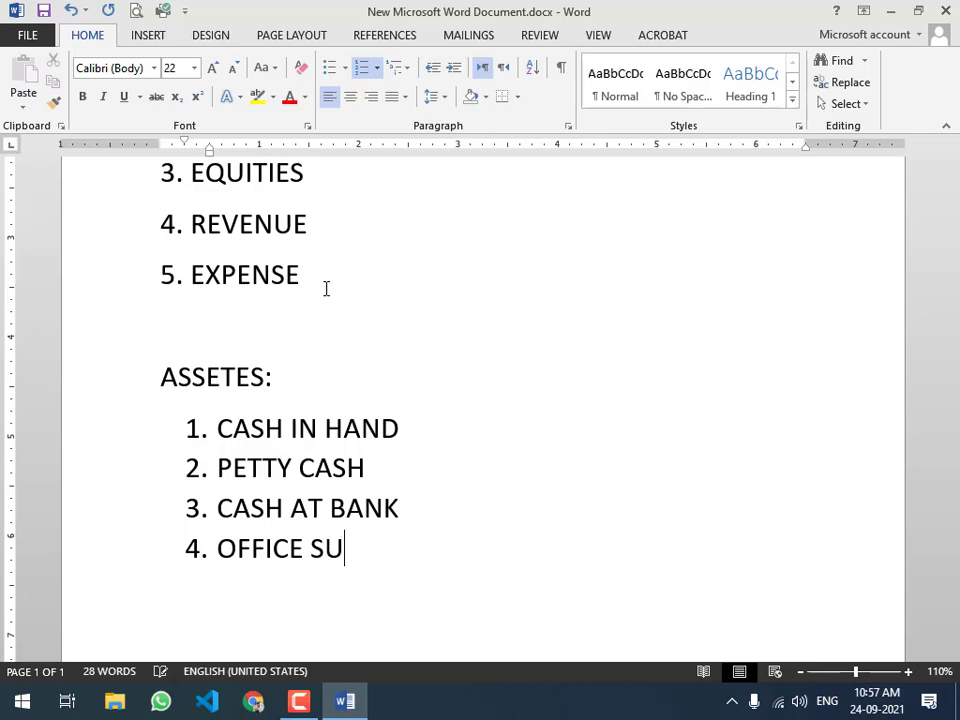
type("PPLIES")
key("Return")
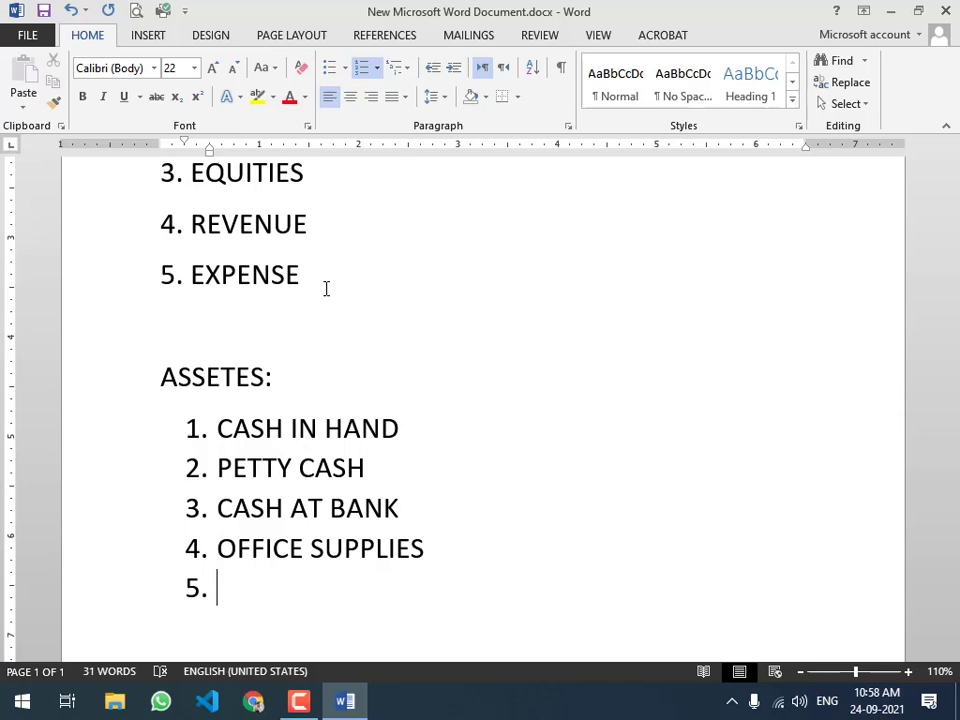
type("OFFI")
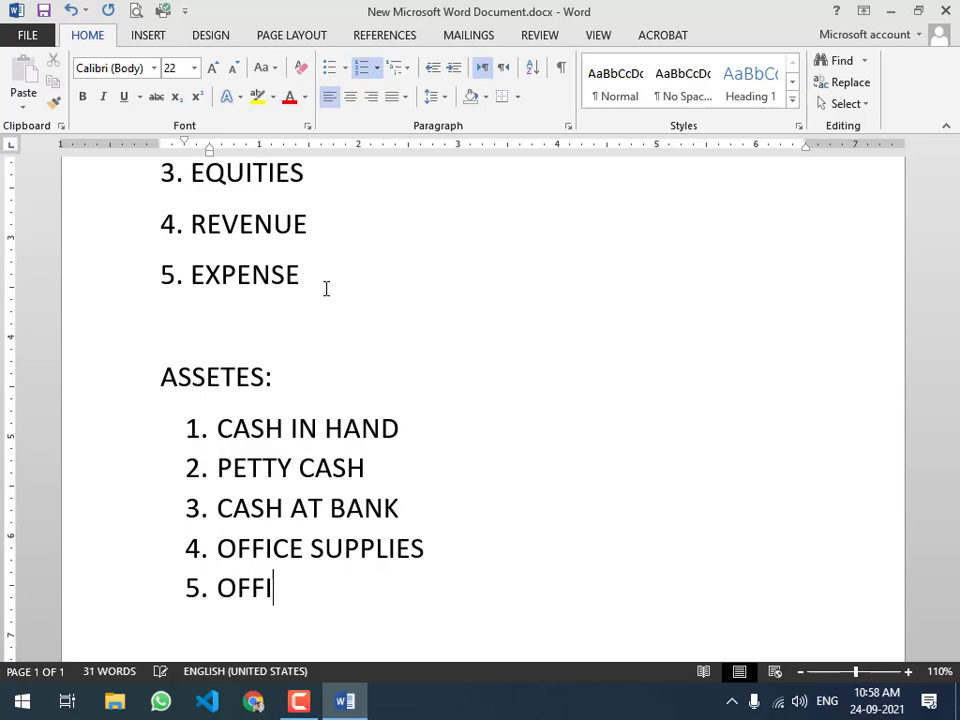
type("CE COMPUTER")
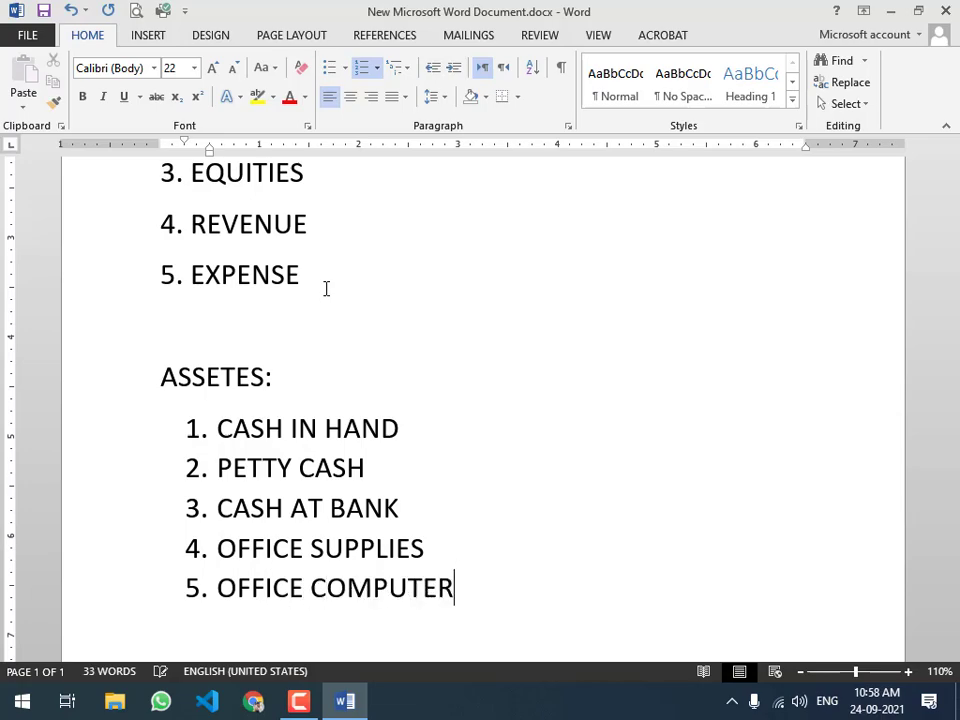
- Change item 5 of the assets list to OFFICE COMPUTERS and add OFFICE FURNITURE as item 6
key("Return")
scroll(326, 288, "down", 1)
scroll(483, 400, "down", 2)
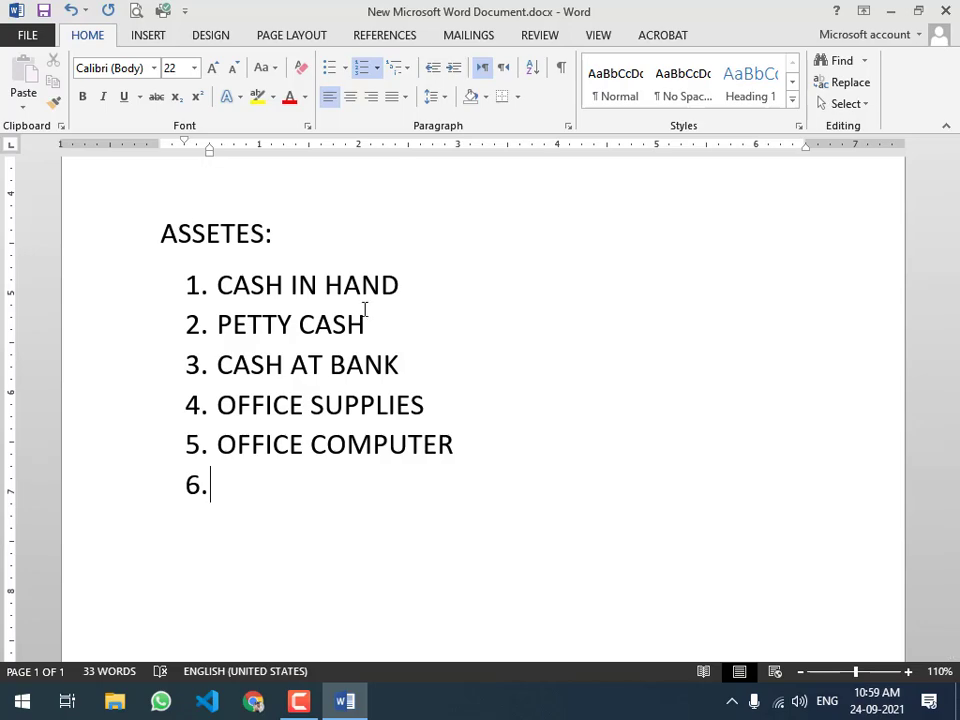
left_click(479, 452)
type("S")
left_click(257, 486)
type("F")
key("BackSpace")
type("OFFICE FU")
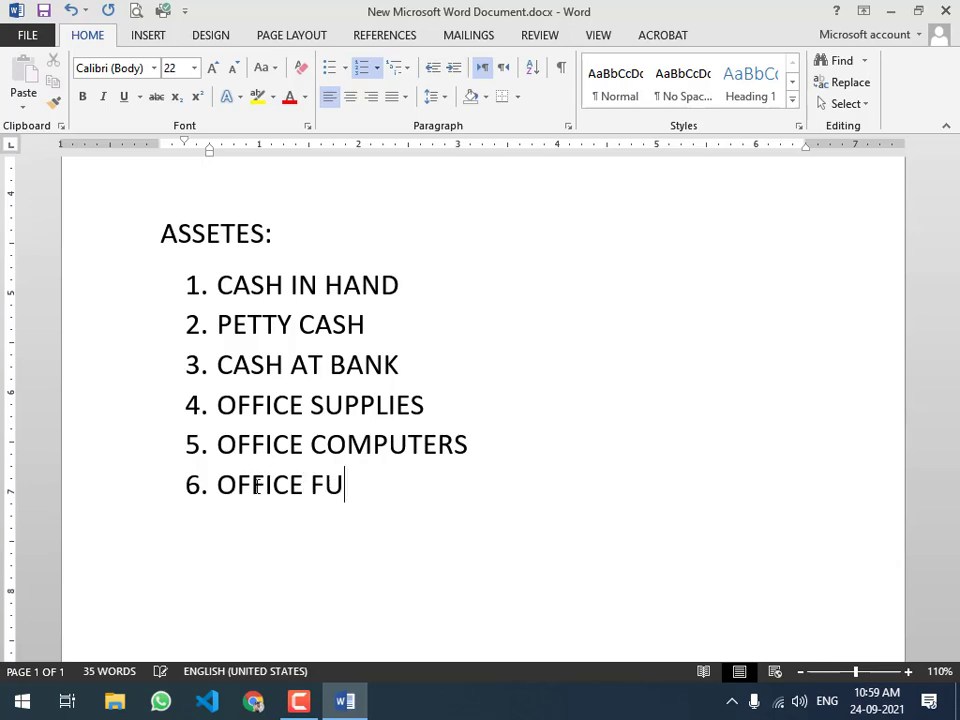
type("RNITURE")
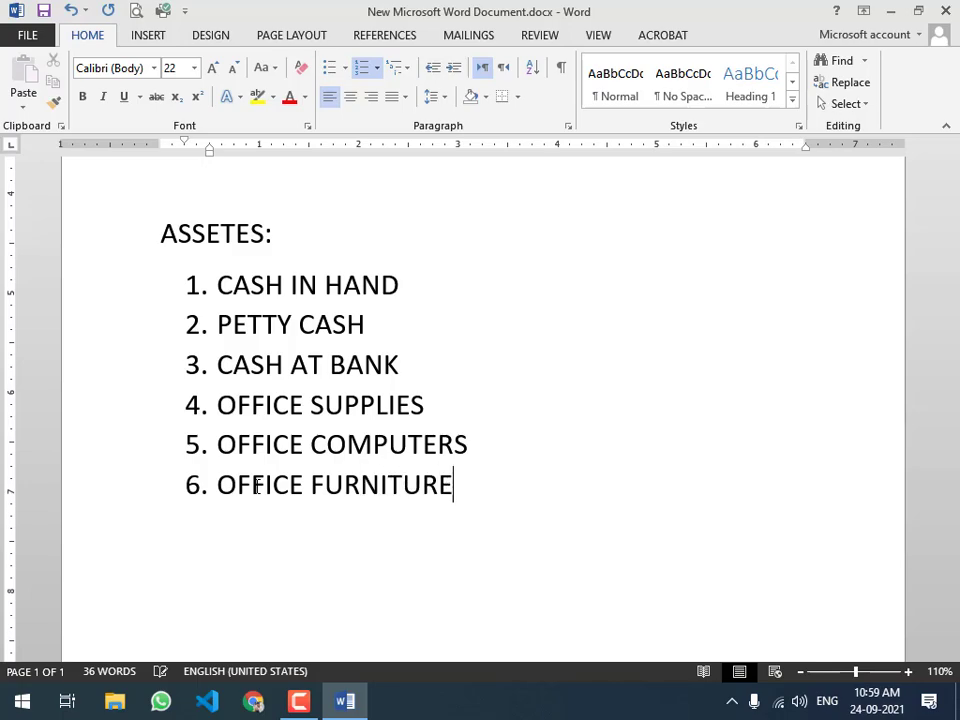
- Add ACCOUNTS RECEIVABLE as item 7 of the assets list
key("Return")
type("ACC")
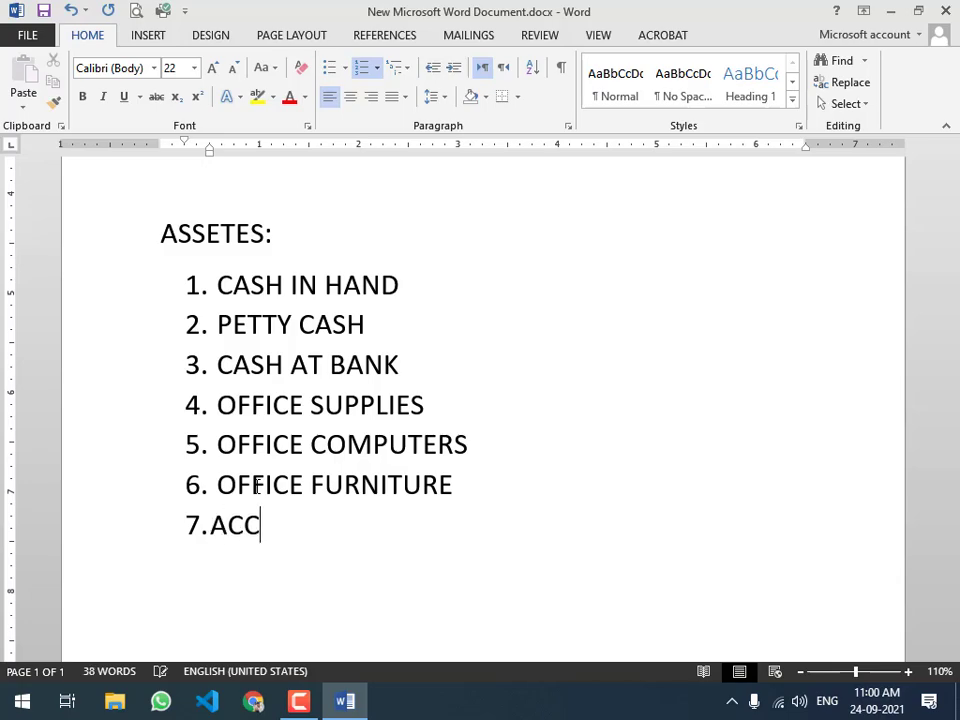
type("OUNT")
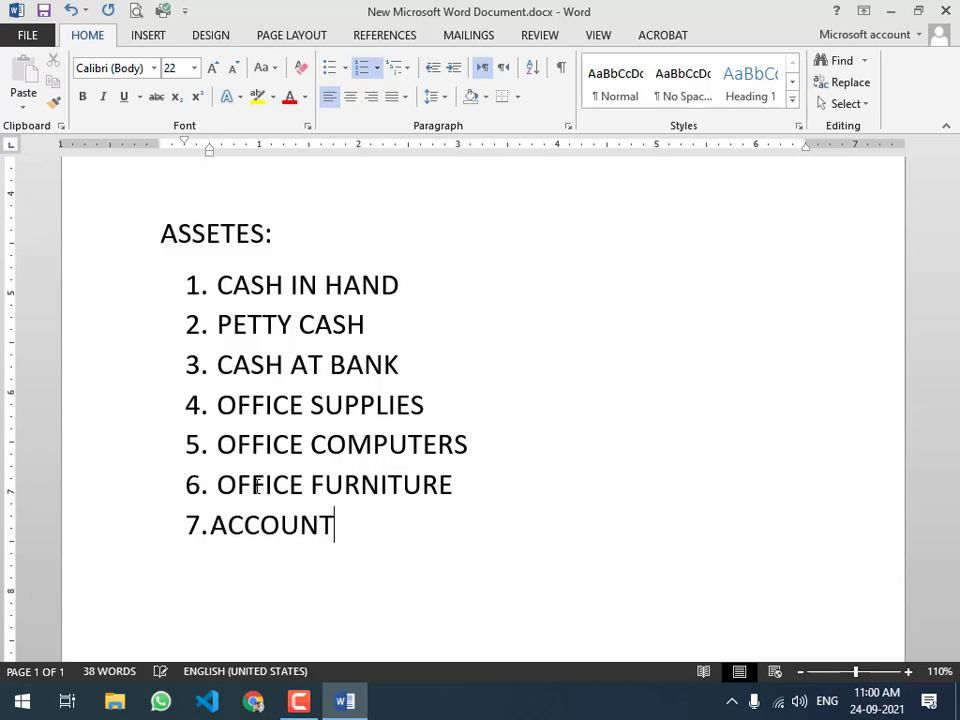
type("S RECEIVA")
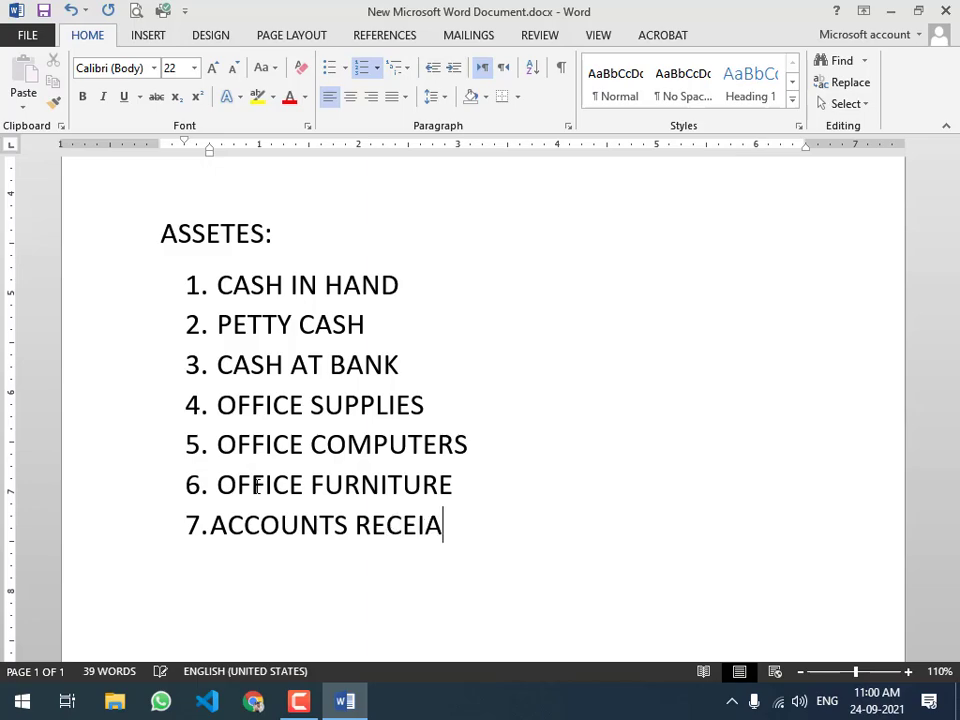
key("BackSpace")
type("VABLE")
- Add INVENTORY as item 8 of the assets list and end the numbering below it
key("Return")
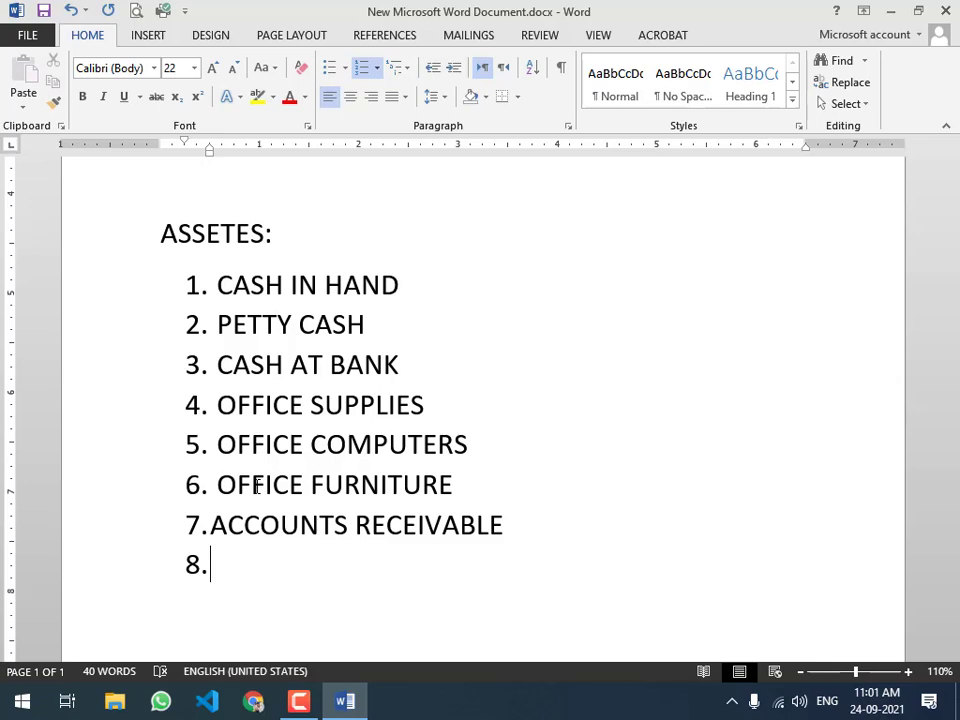
type("INVENTORY")
key("Return")
key("BackSpace")
key("Return")
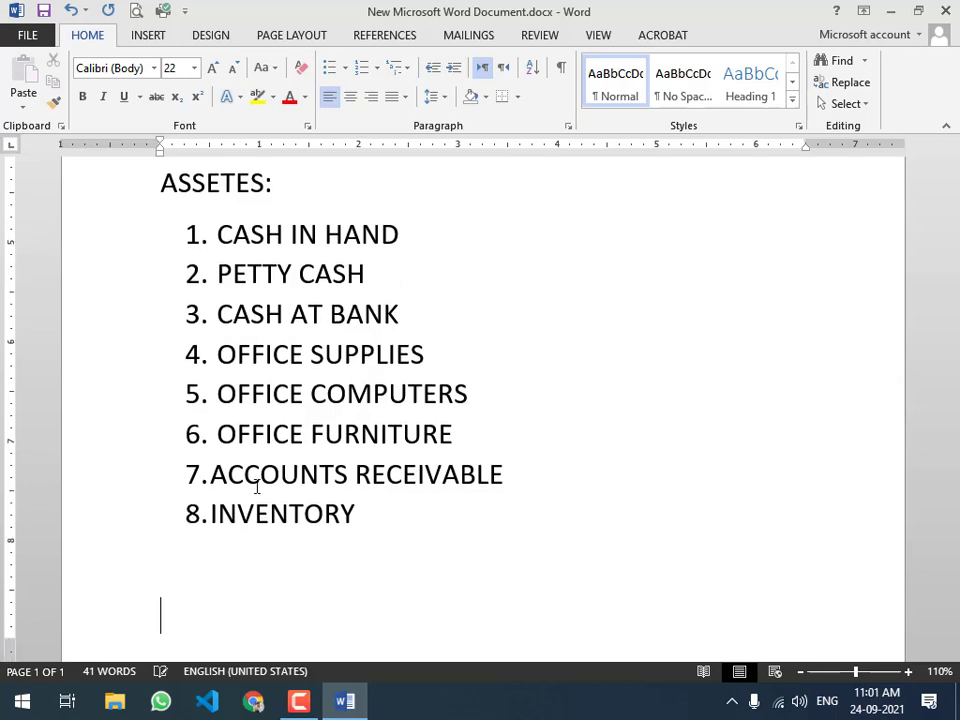
- Leave a blank line after the assets list and enter the subheading "LIABILITIES:" below it
left_click(374, 508)
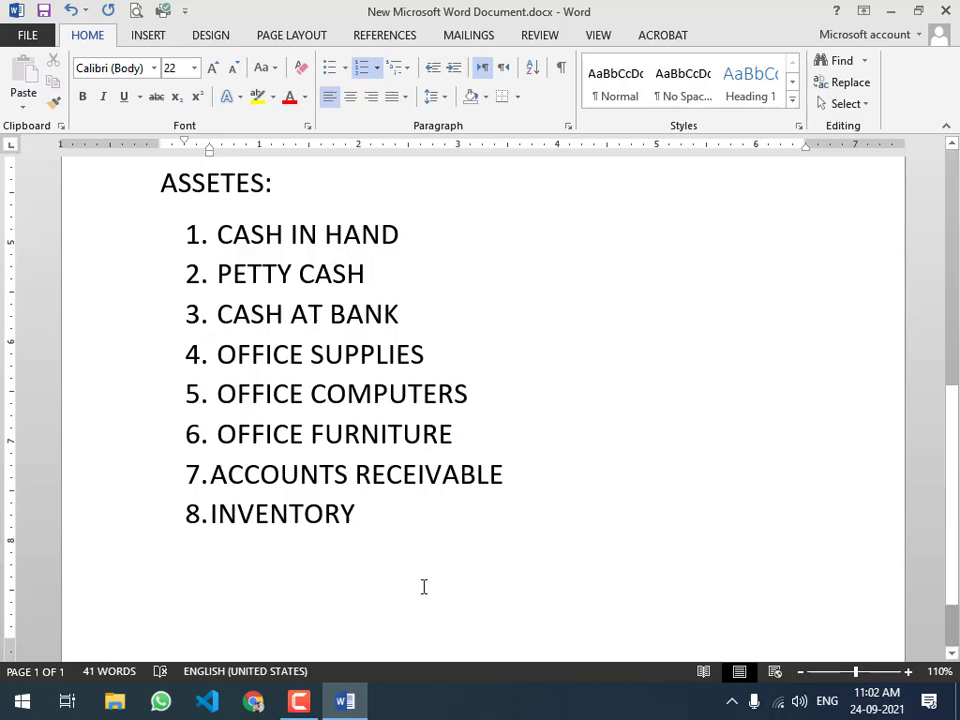
key("Return")
key("Return")
key("Return")
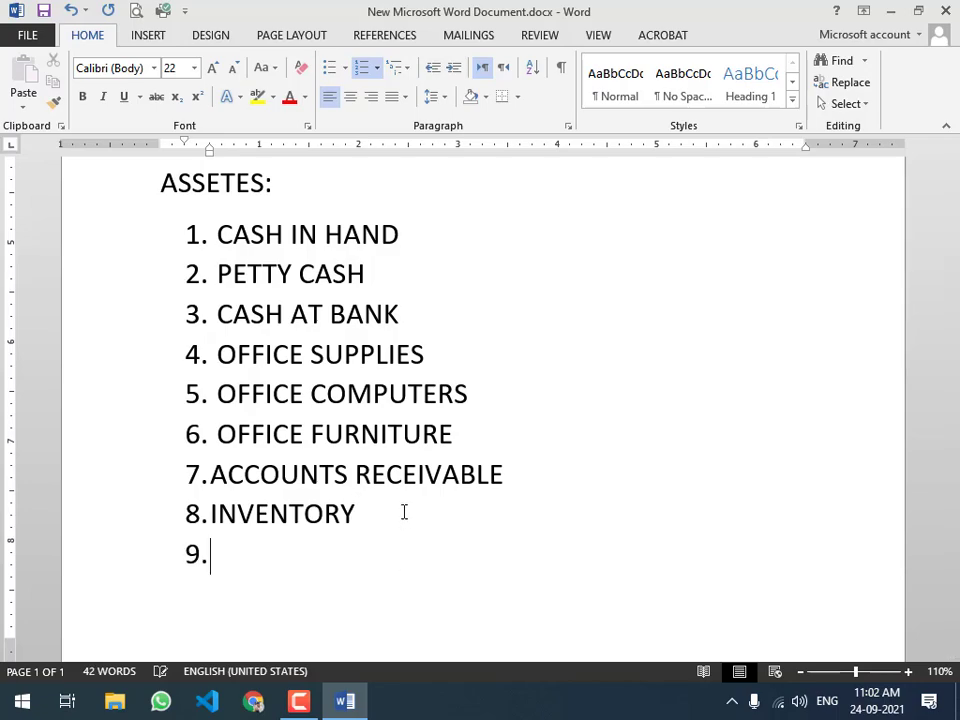
type("L")
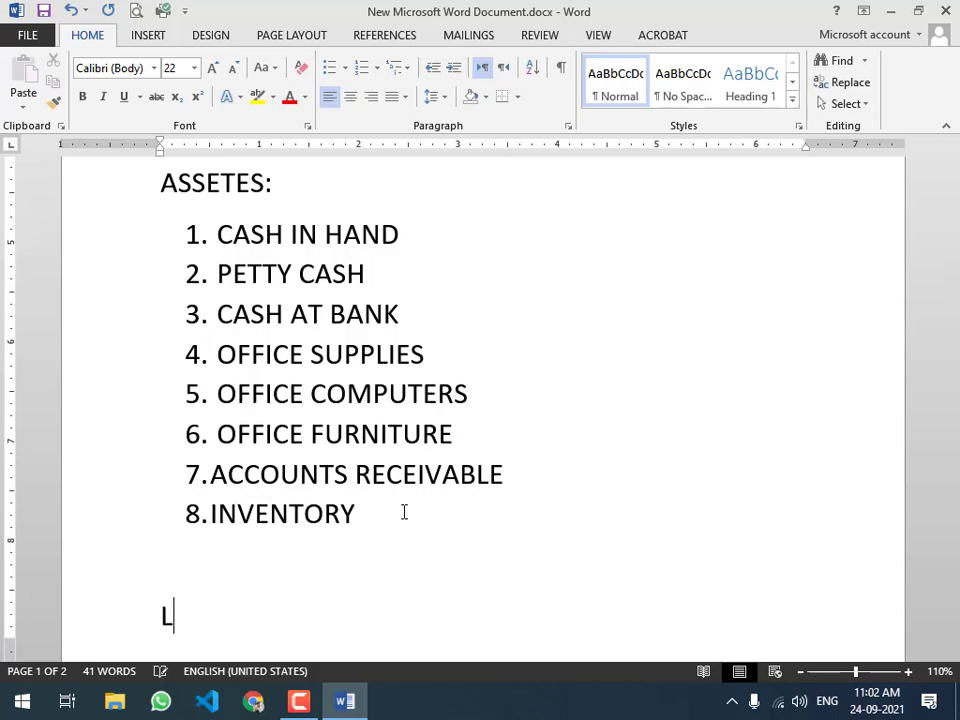
type("IABILI")
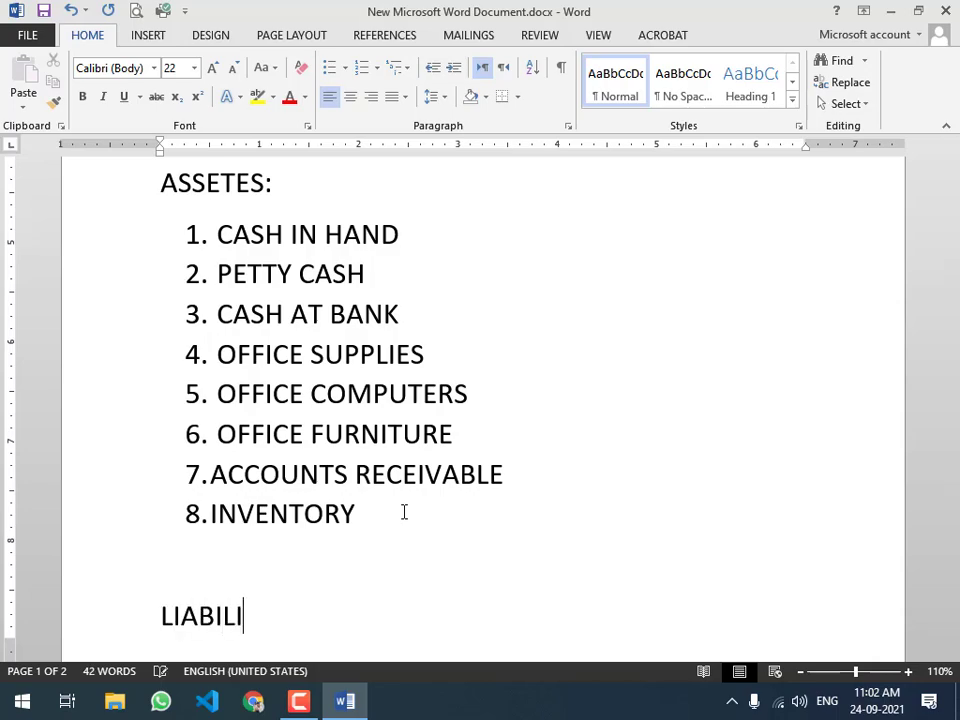
type("TIES:")
key("Return")
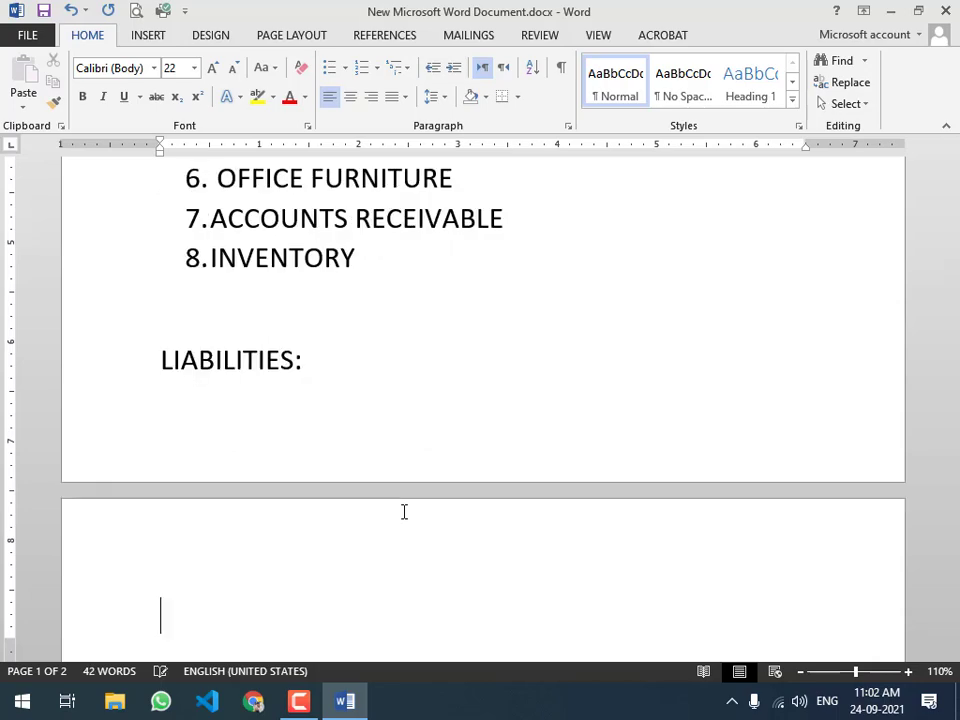
- Push the "LIABILITIES:" subheading onto the second page by adding an empty line before it
left_click(141, 369)
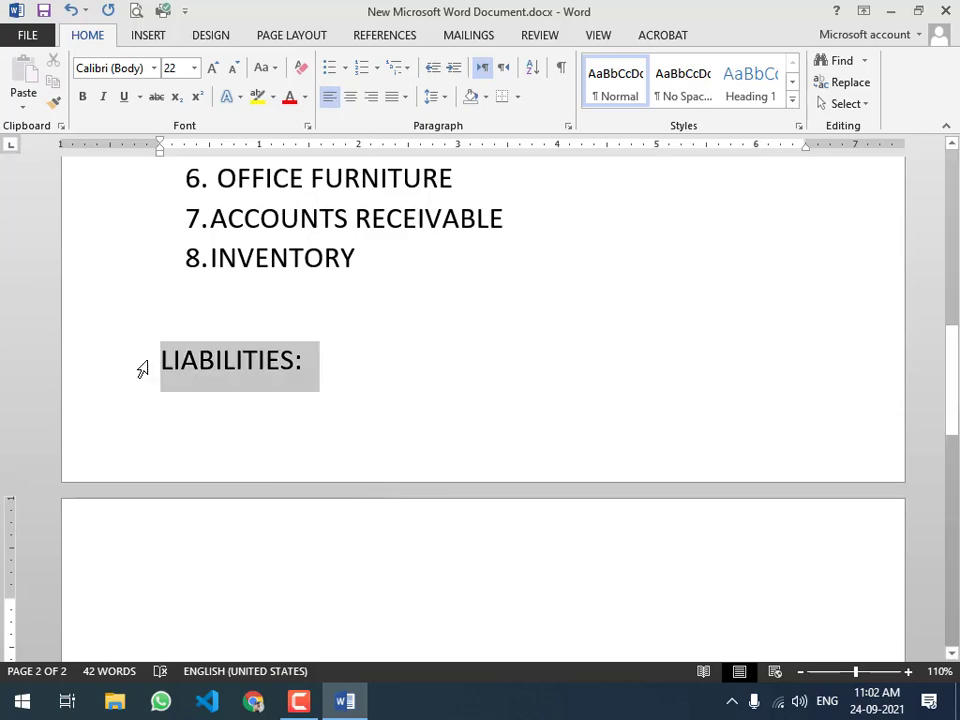
left_click(158, 368)
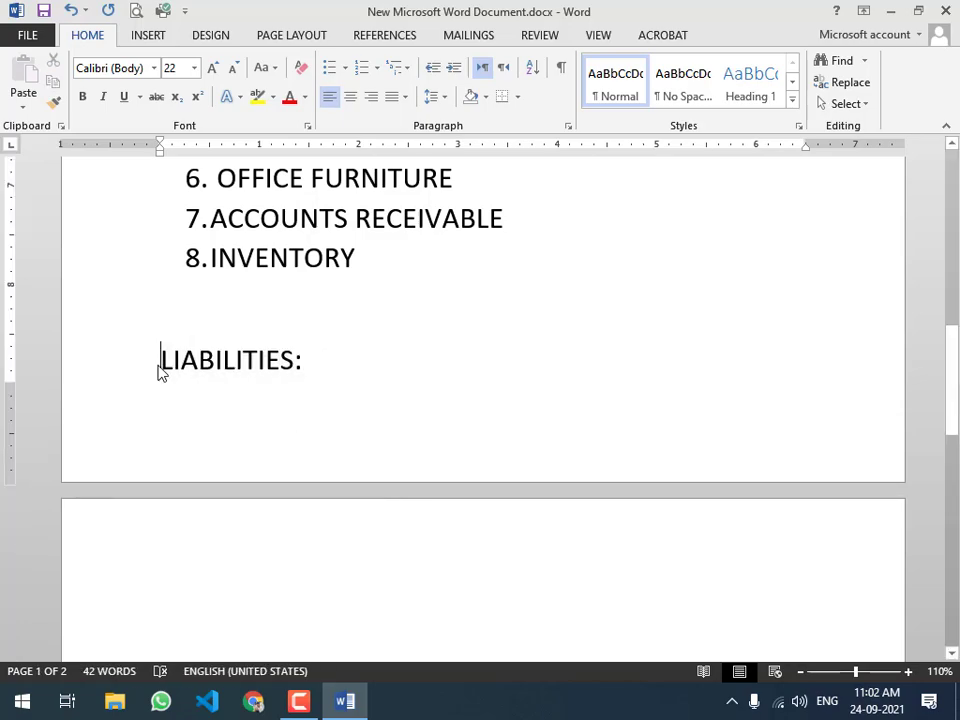
key("Return")
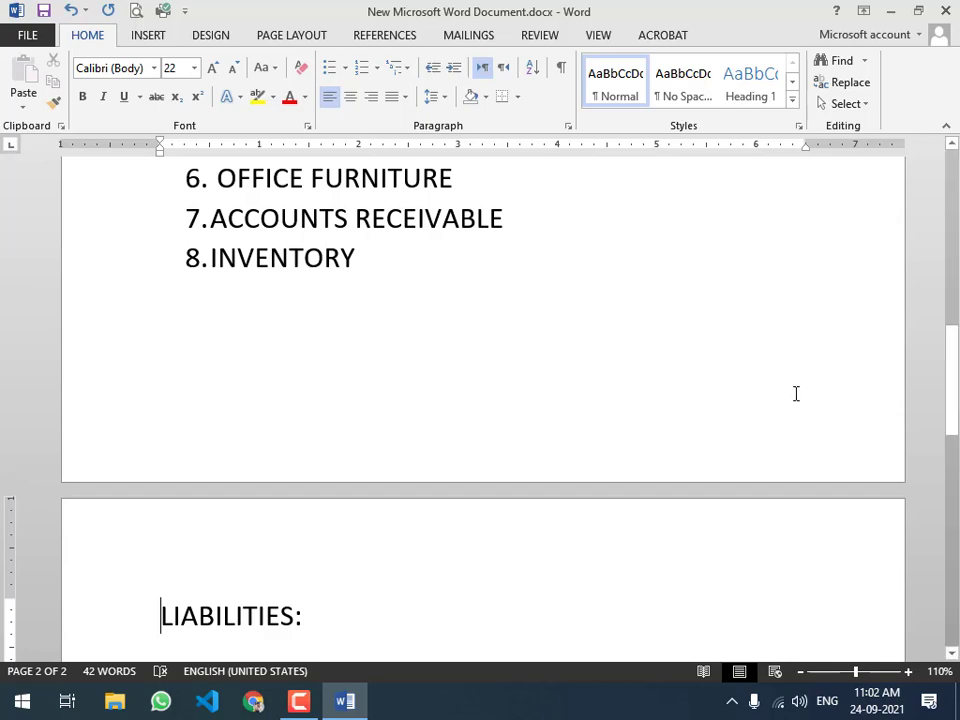
- Start a numbered list under "LIABILITIES:" with ACCOUNTS PAYABLE as the first item
left_click_drag(954, 375, 952, 455)
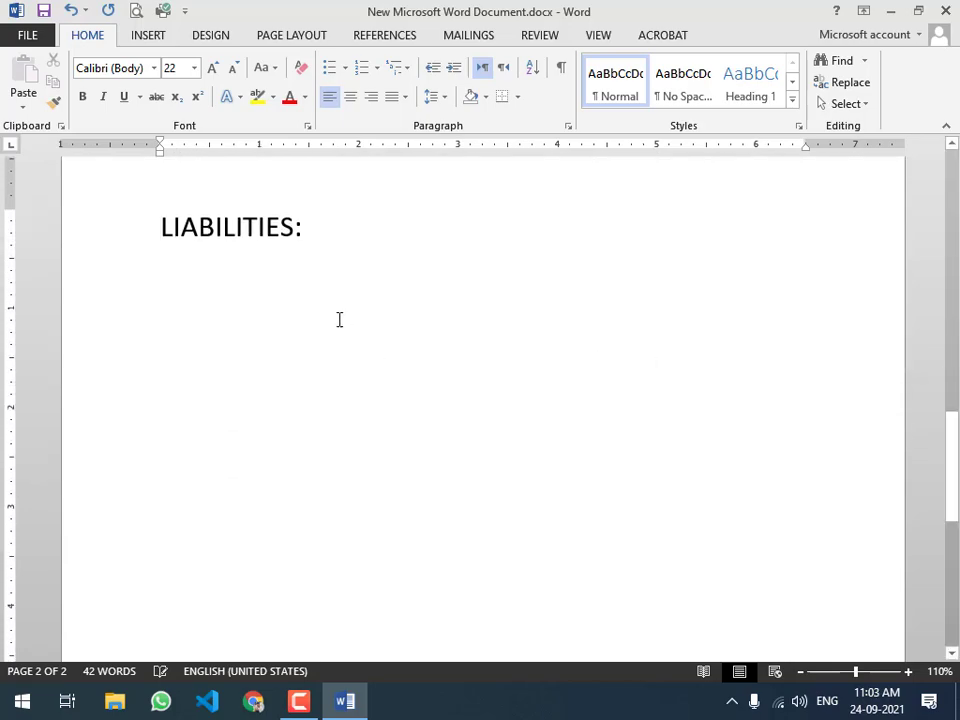
left_click(336, 229)
key("Return")
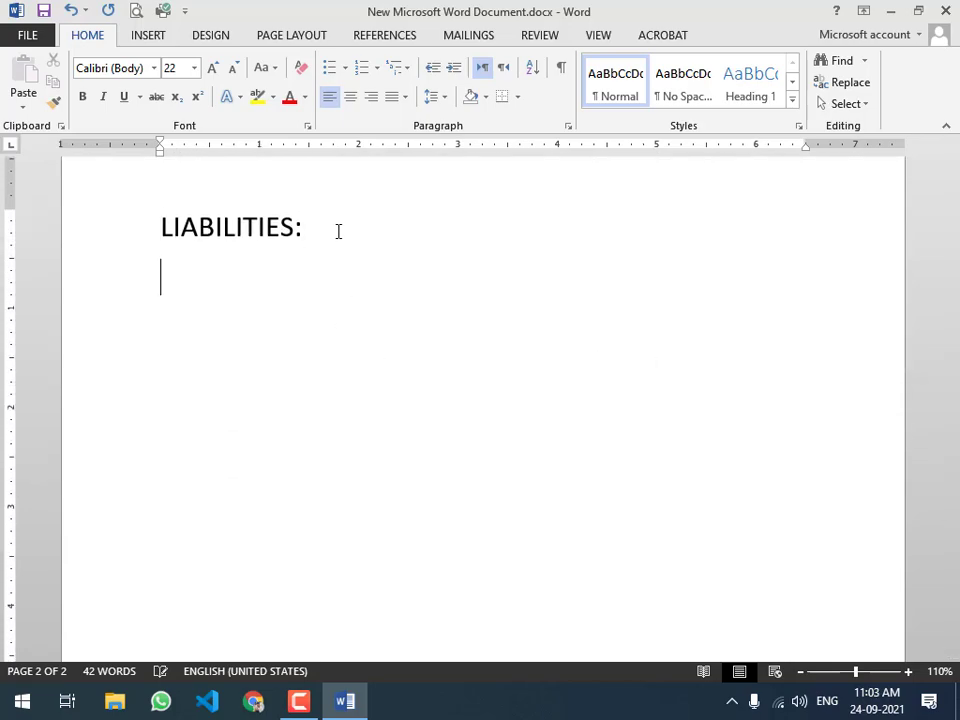
type("1.")
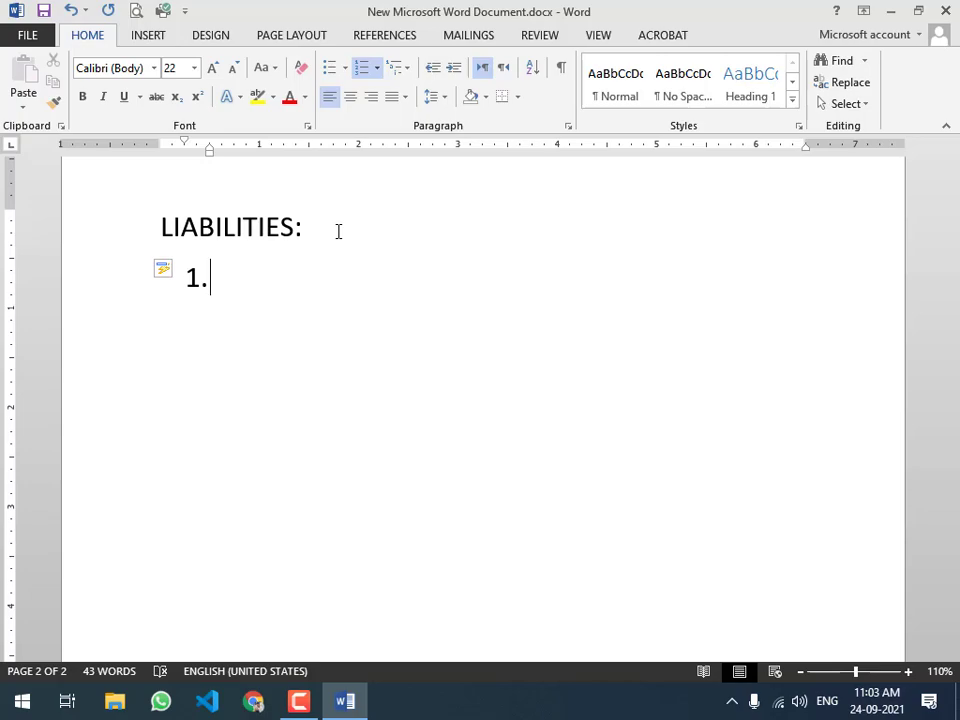
type("ACCOUNT")
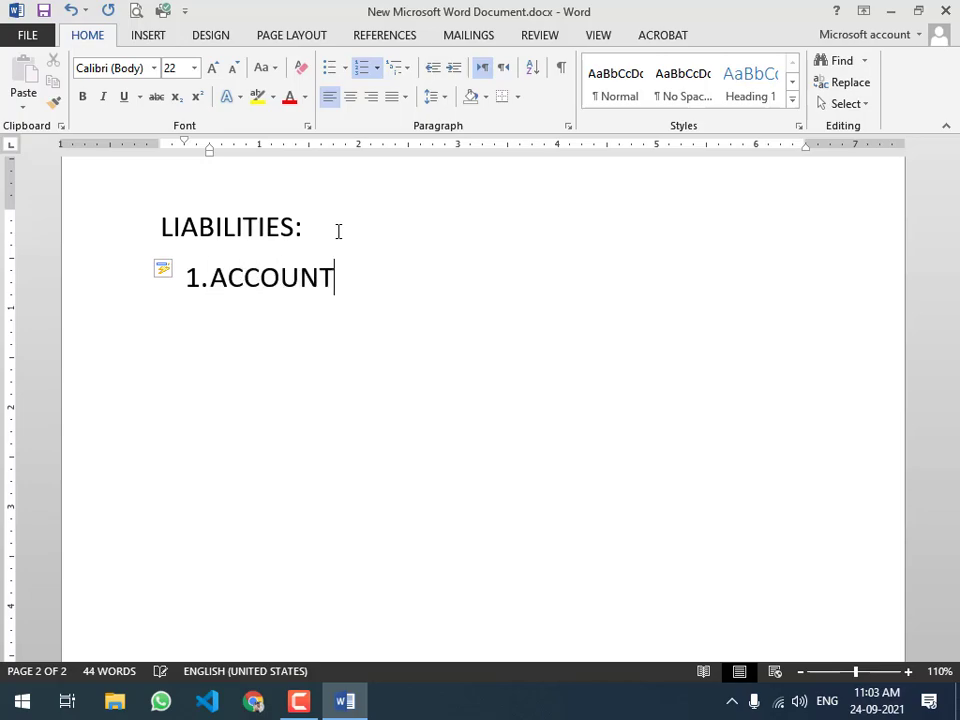
type("S PAYABLE")
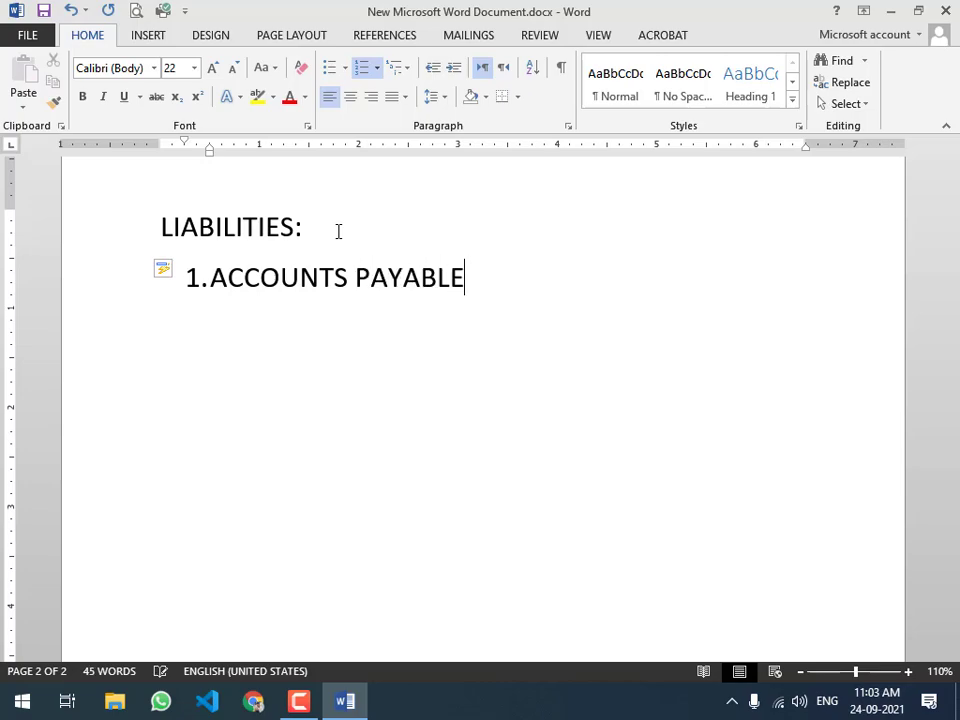
- Add SALES TAX PAYABLE and INCOME TAX PAYABLE as items 2 and 3 of the liabilities list
key("Return")
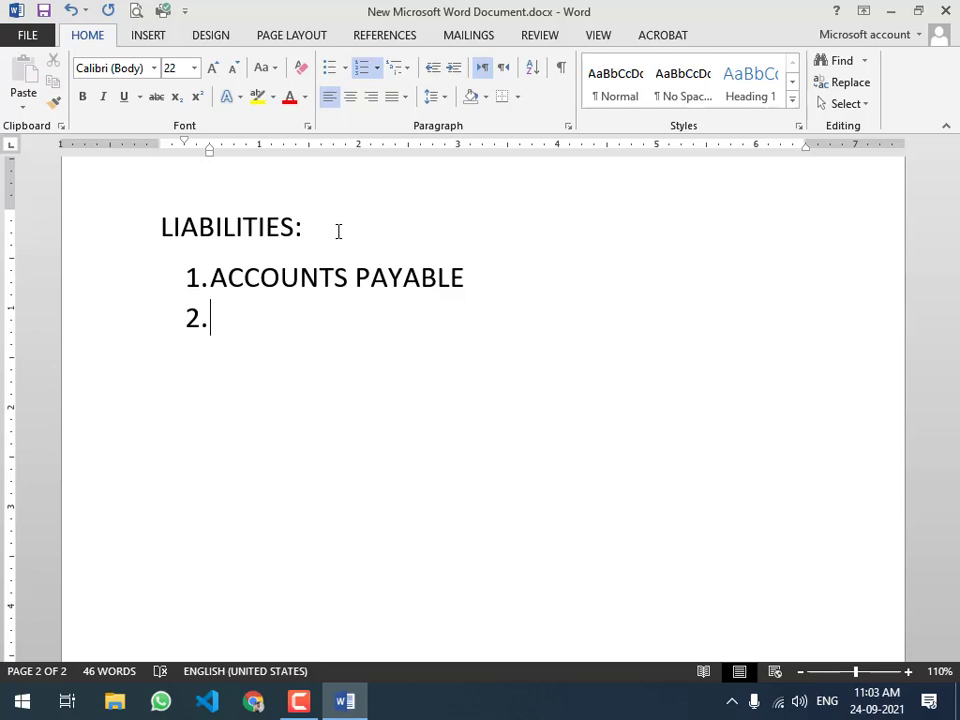
type("SALES ")
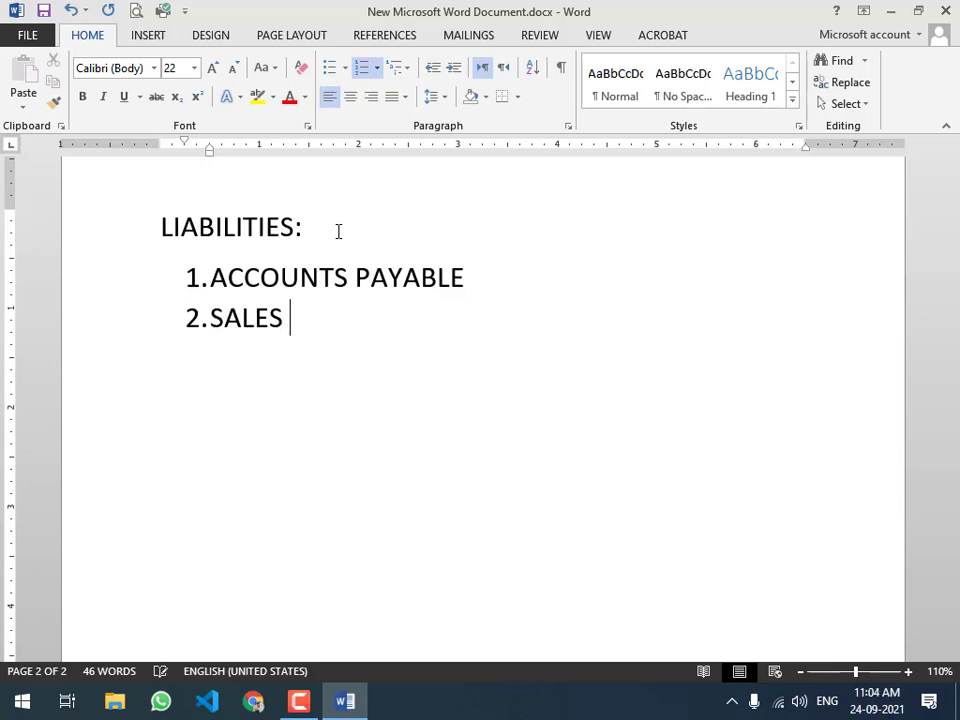
type("TAX PA")
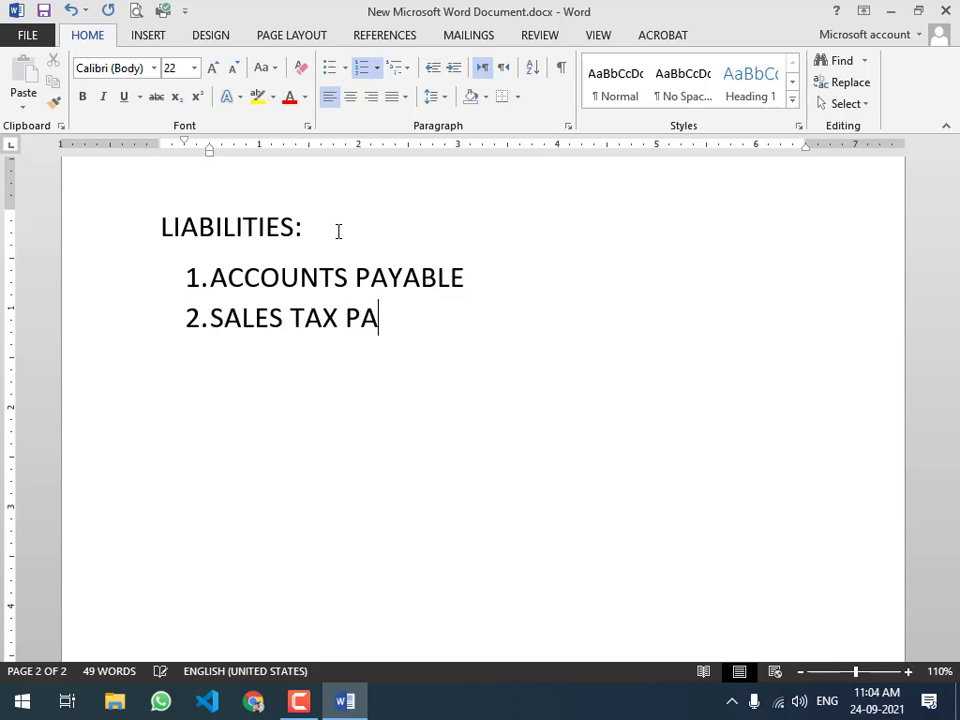
type("YABLE")
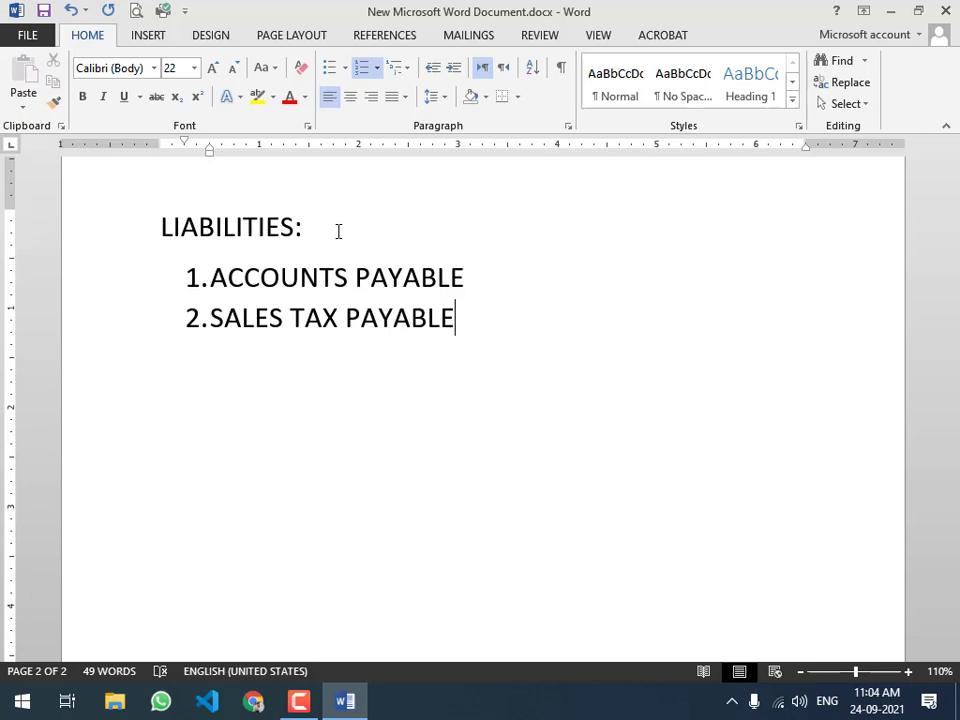
key("Return")
type("INCOMET")
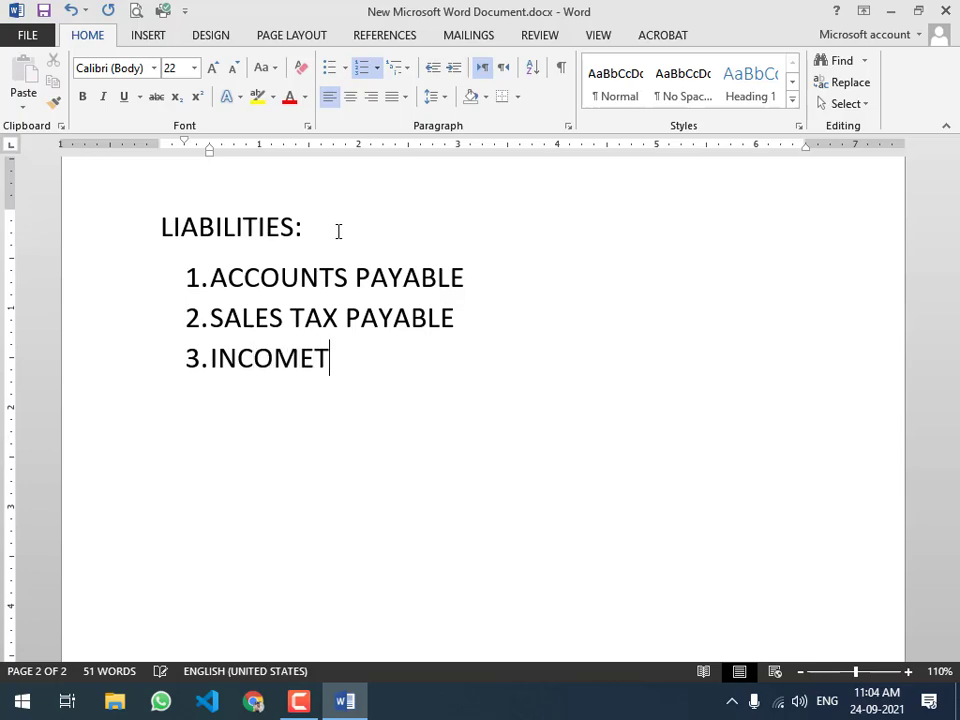
key("BackSpace")
type("TAX ")
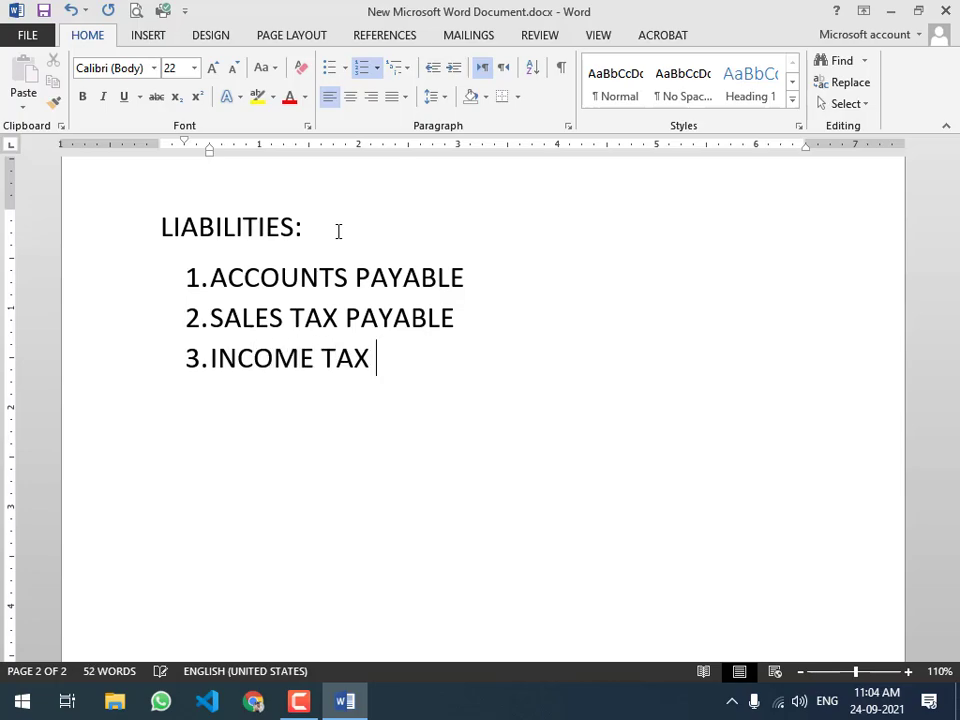
type("PAYABLE")
- End the liabilities list, leave a blank line and enter the subheading "EQUITIES:" below it
key("Return")
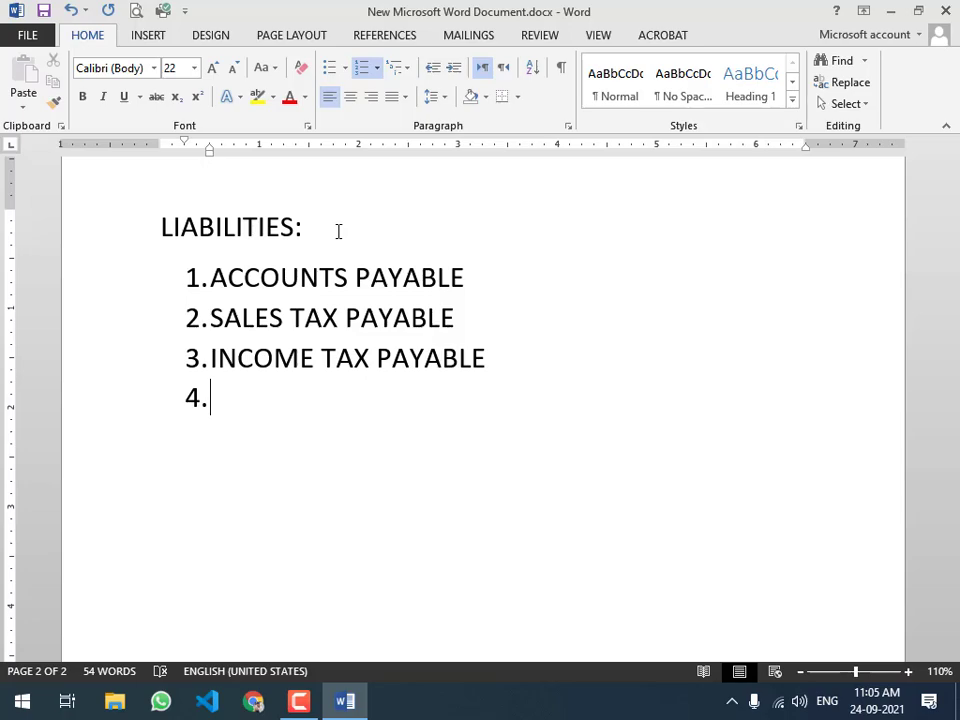
key("Return")
key("Return")
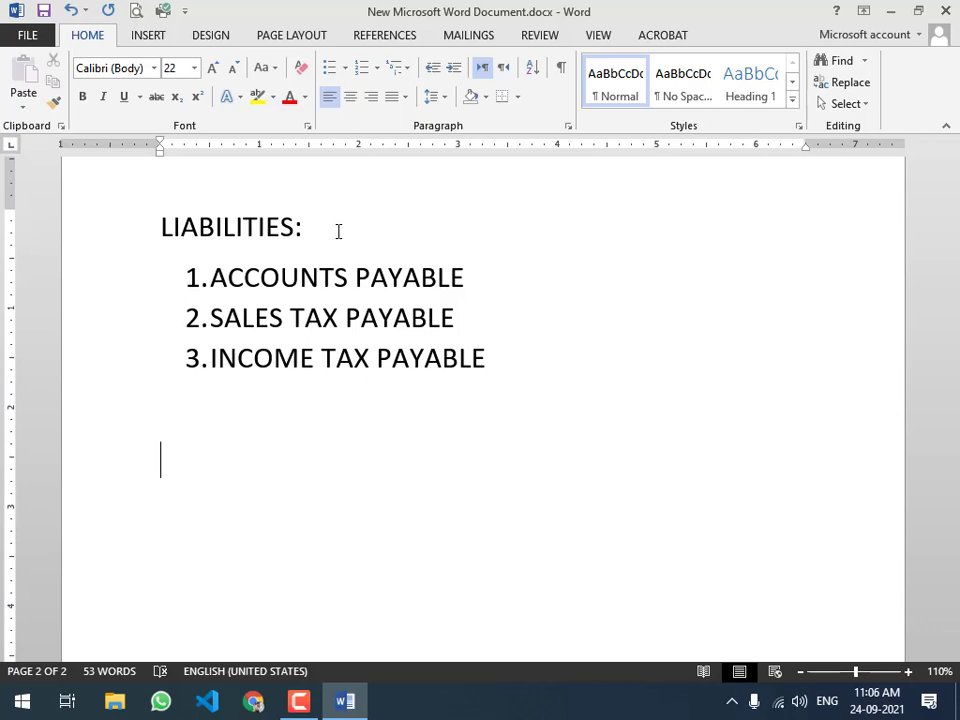
type("EQUITIE")
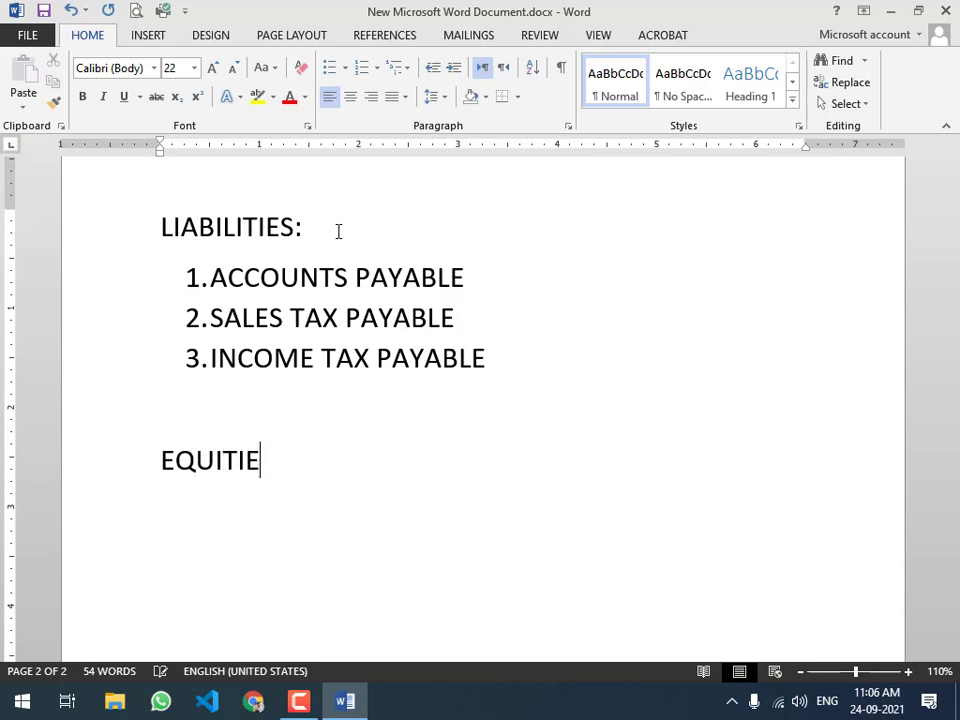
type("S:")
- Create a numbered list under "EQUITIES:" with the items CAPITAL and DRAWING, and end the numbering below it
key("Return")
type("1. ")
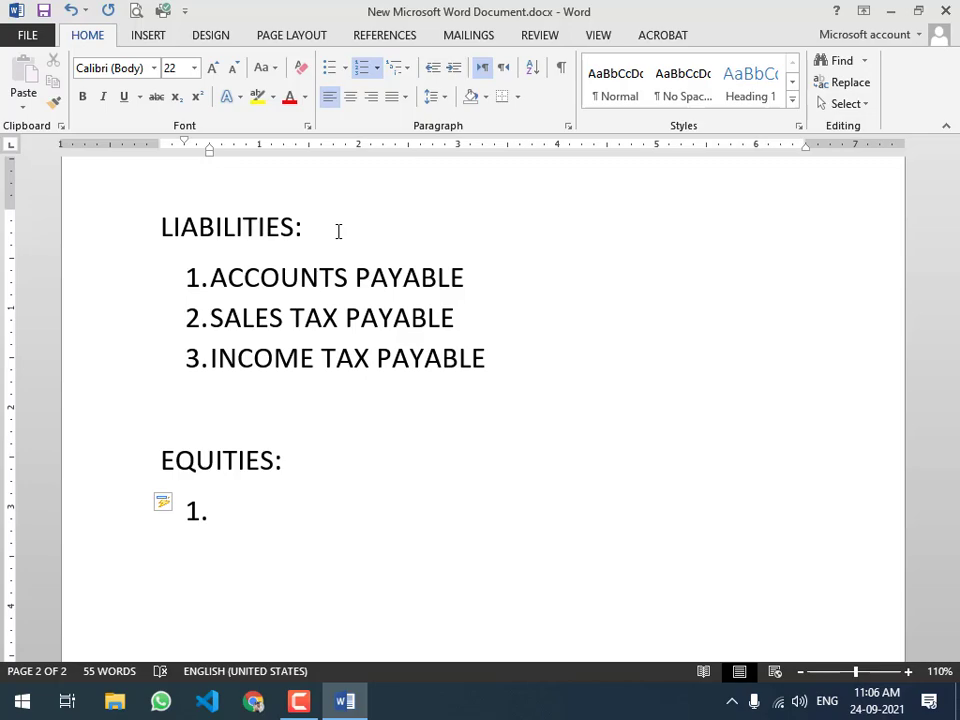
type("CAPITAL")
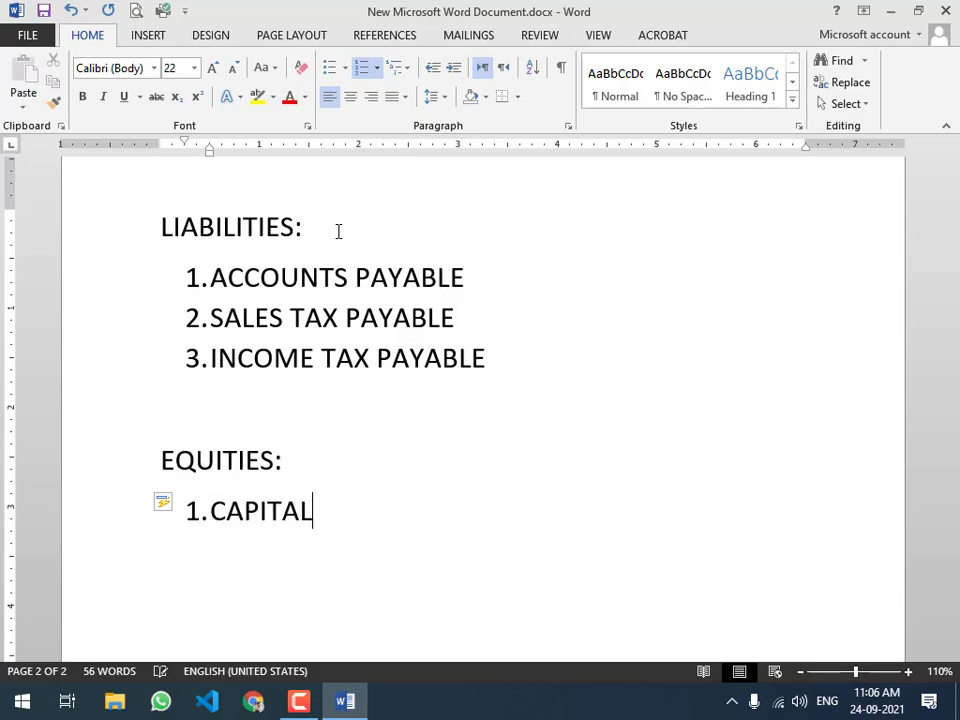
key("Return")
type("DRAWING")
key("Return")
key("Return")
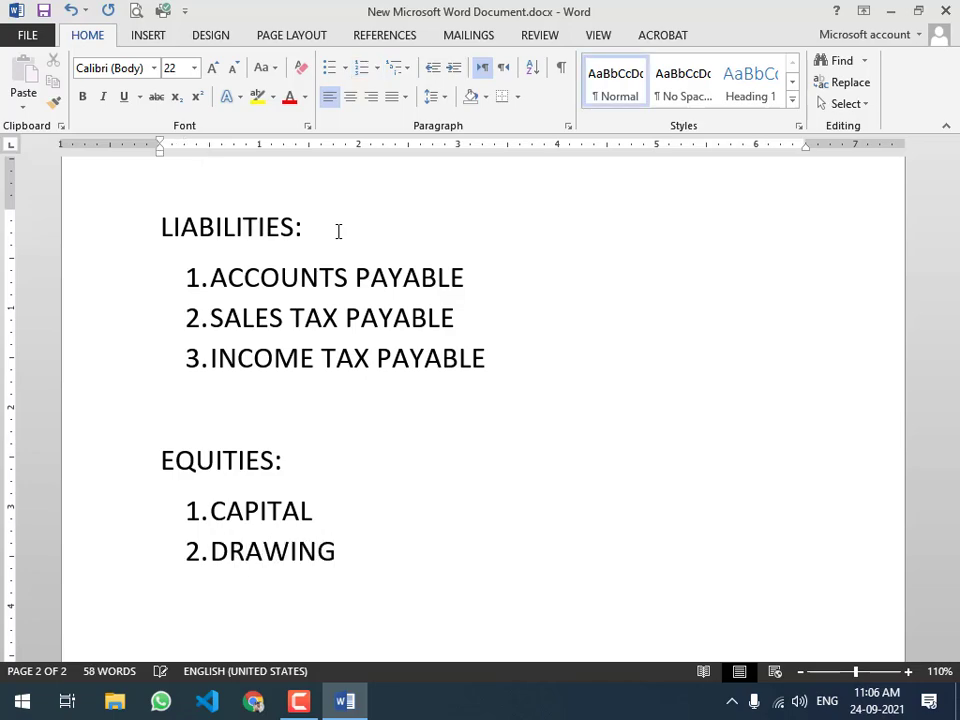
scroll(338, 231, "down", 2)
scroll(338, 231, "down", 2)
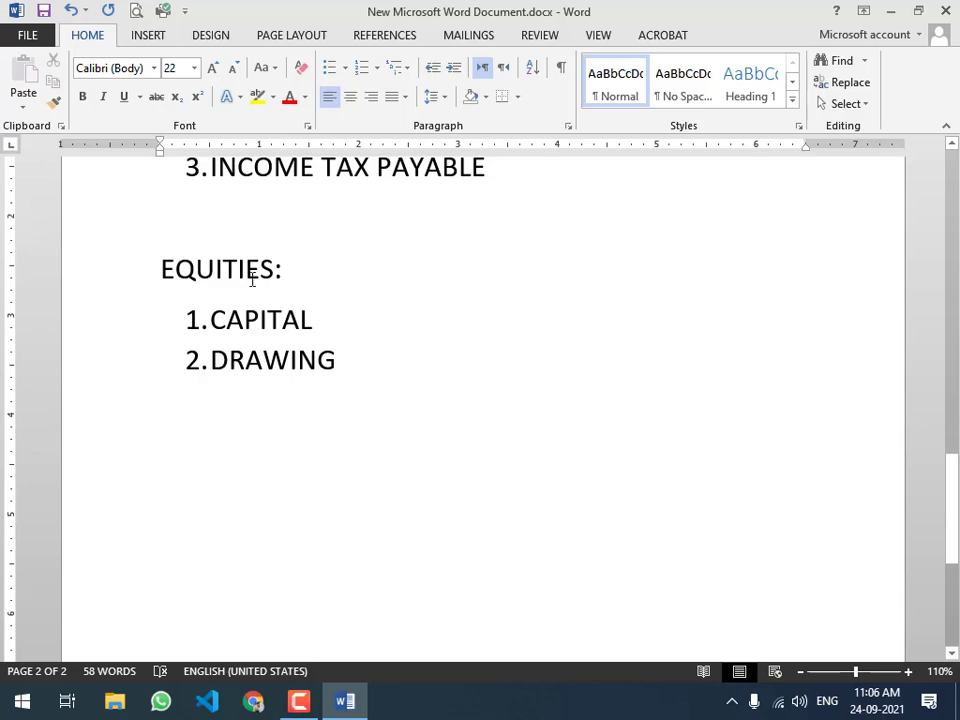
left_click(343, 325)
left_click(360, 358)
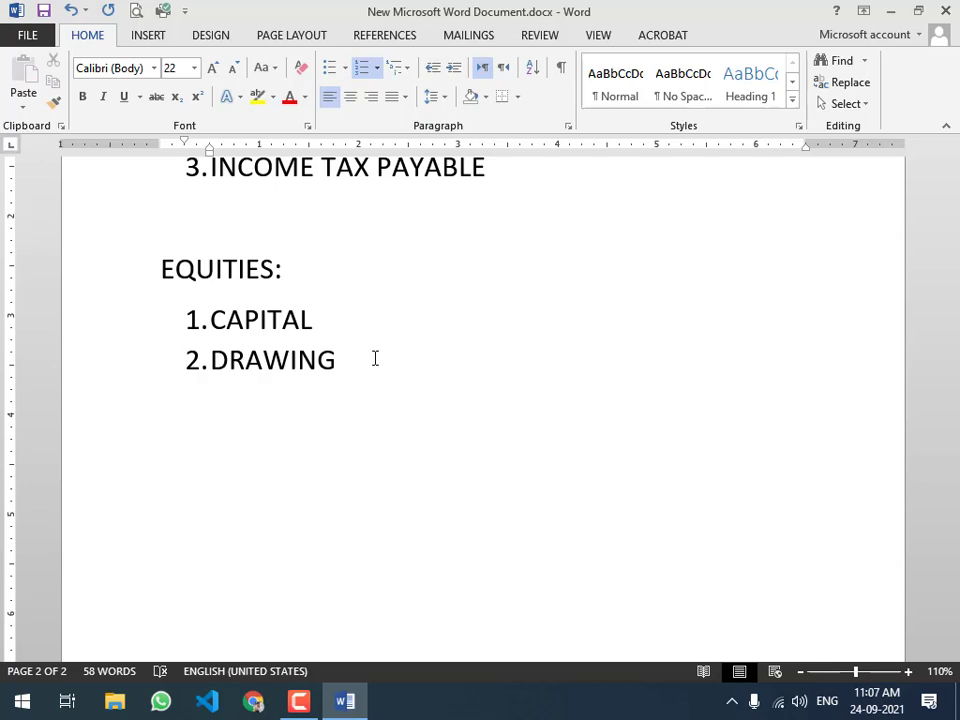
- Leave a blank line below the equities list, enter the subheading "REVENUE:" and start a numbered list under it
left_click(353, 309)
left_click(384, 371)
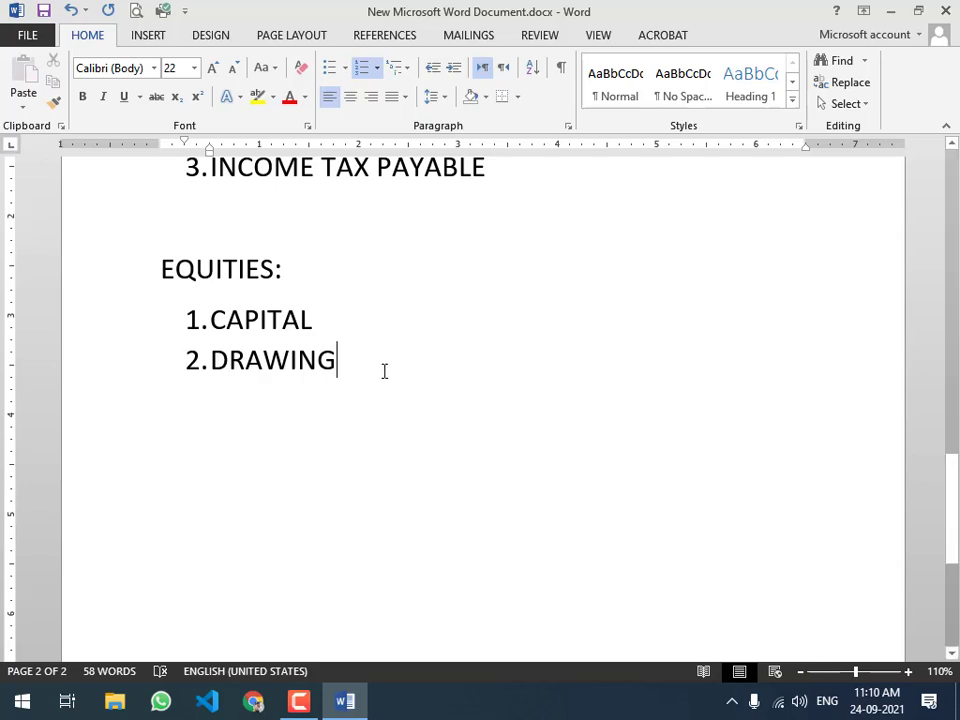
key("Return")
key("Return")
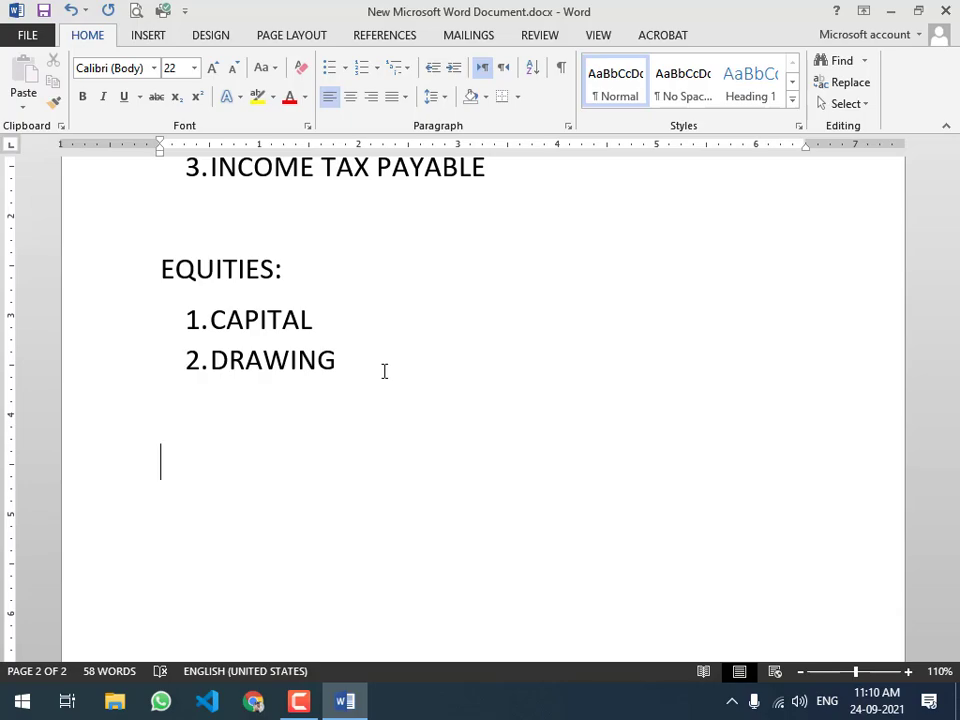
type("REVE")
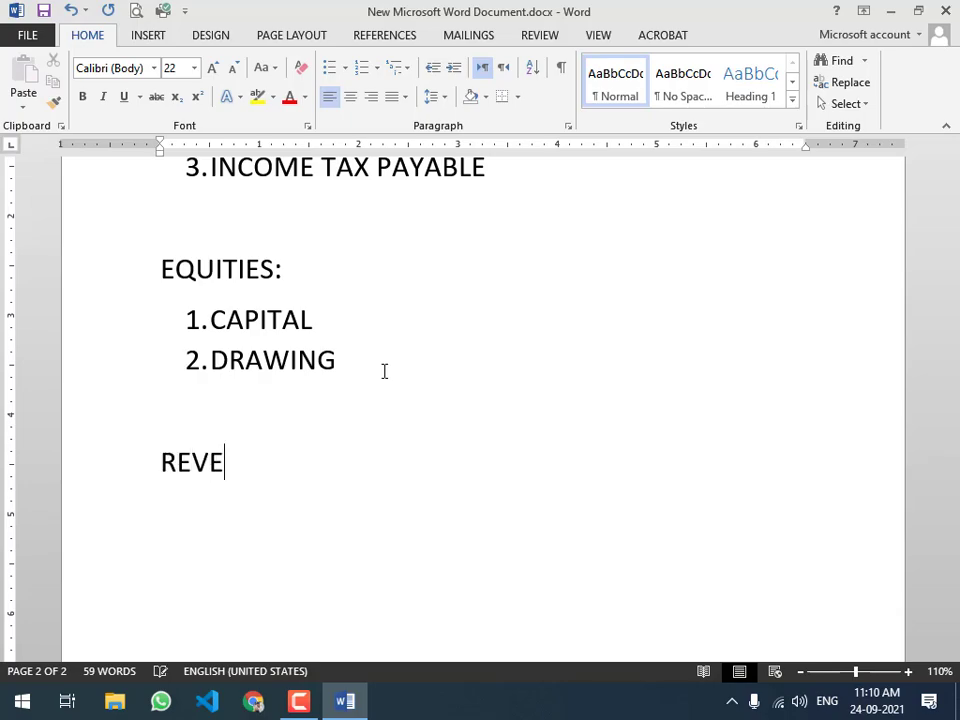
type("NUE:")
key("Return")
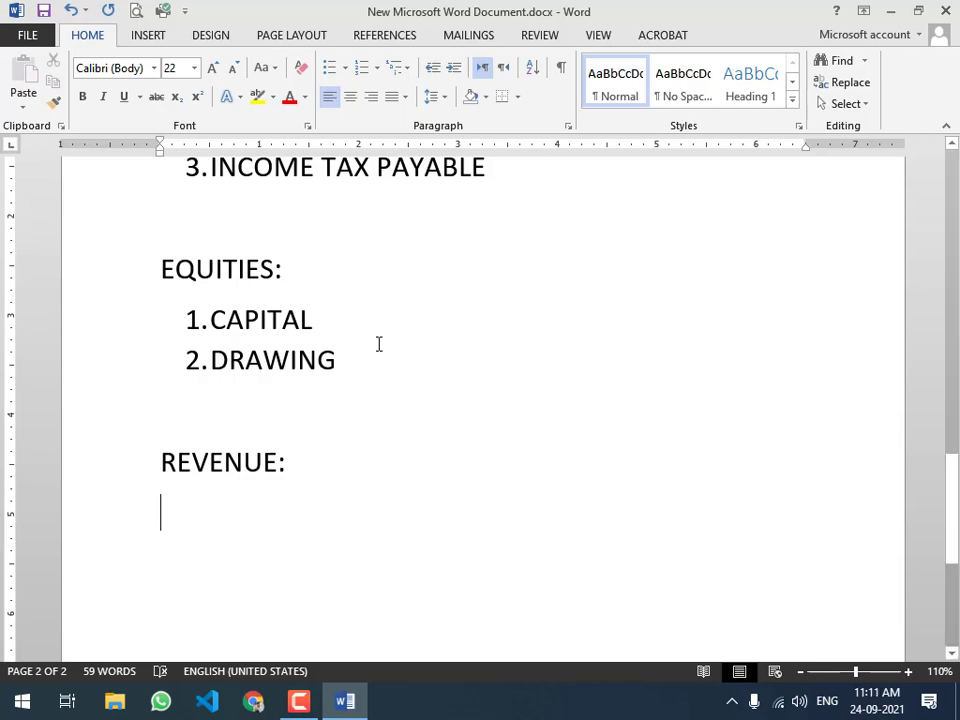
type("1.")
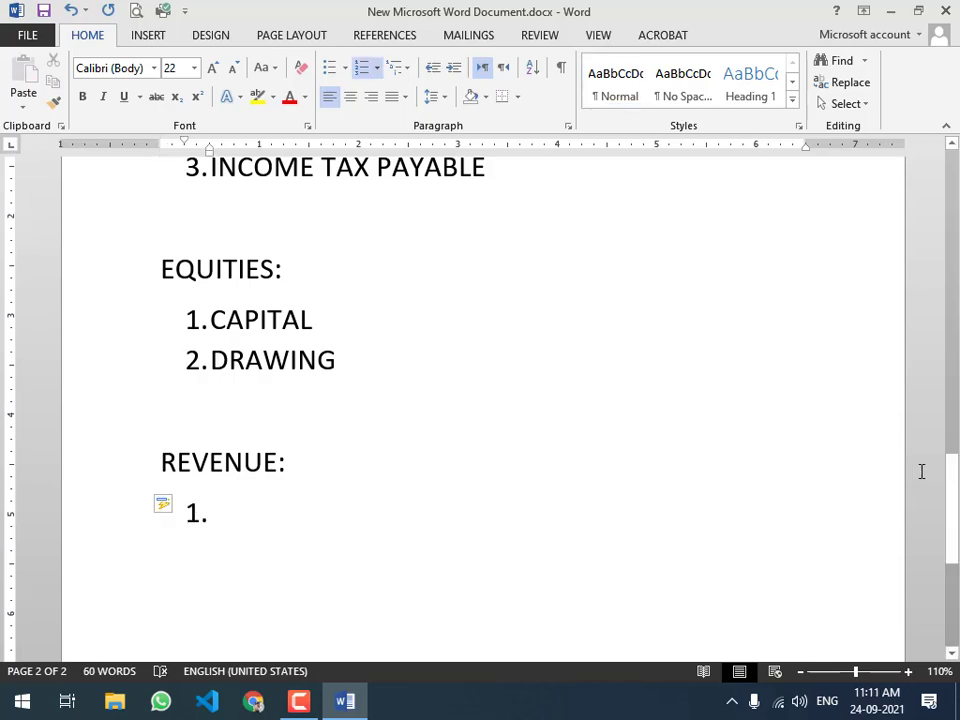
- Review the notes from the ACCOUNTING heading and its five main elements down to the REVENUE section
left_click_drag(953, 463, 953, 503)
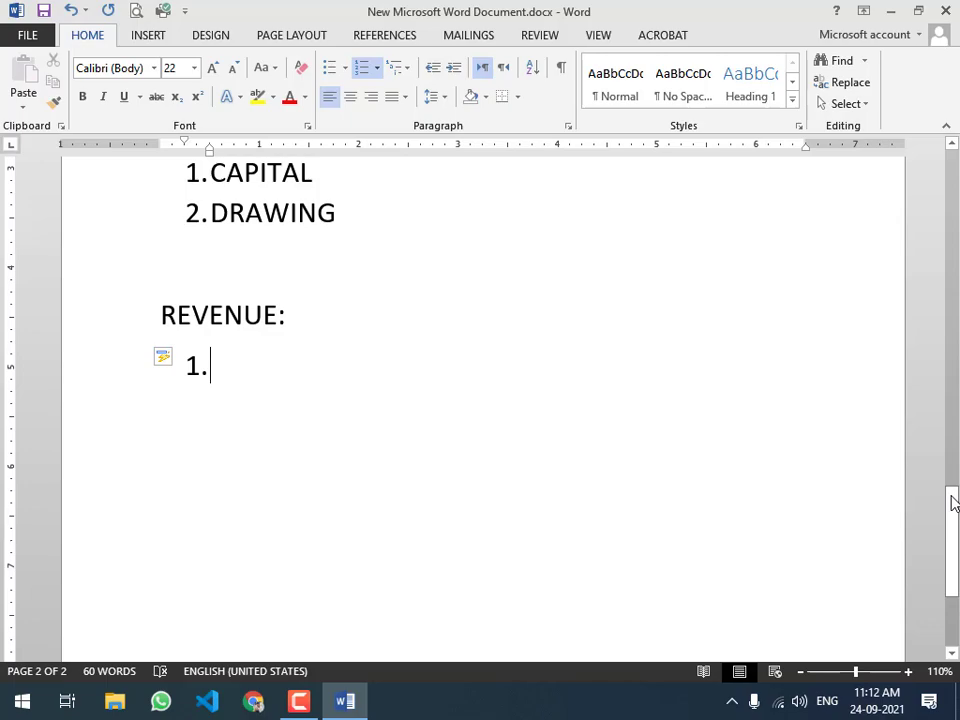
scroll(952, 503, "up", 15)
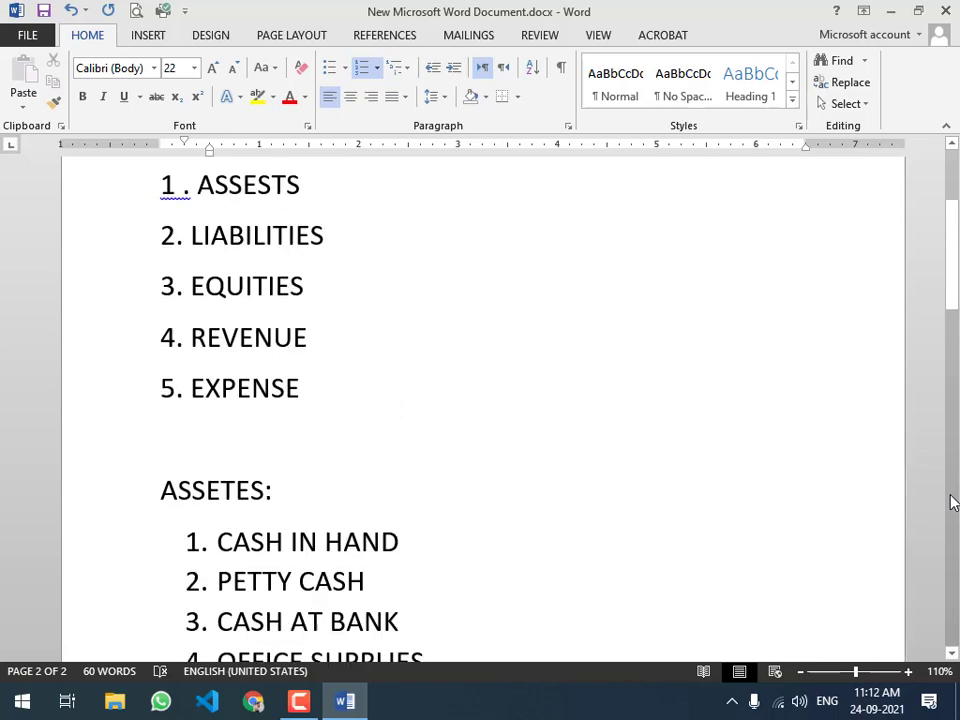
scroll(952, 503, "up", 4)
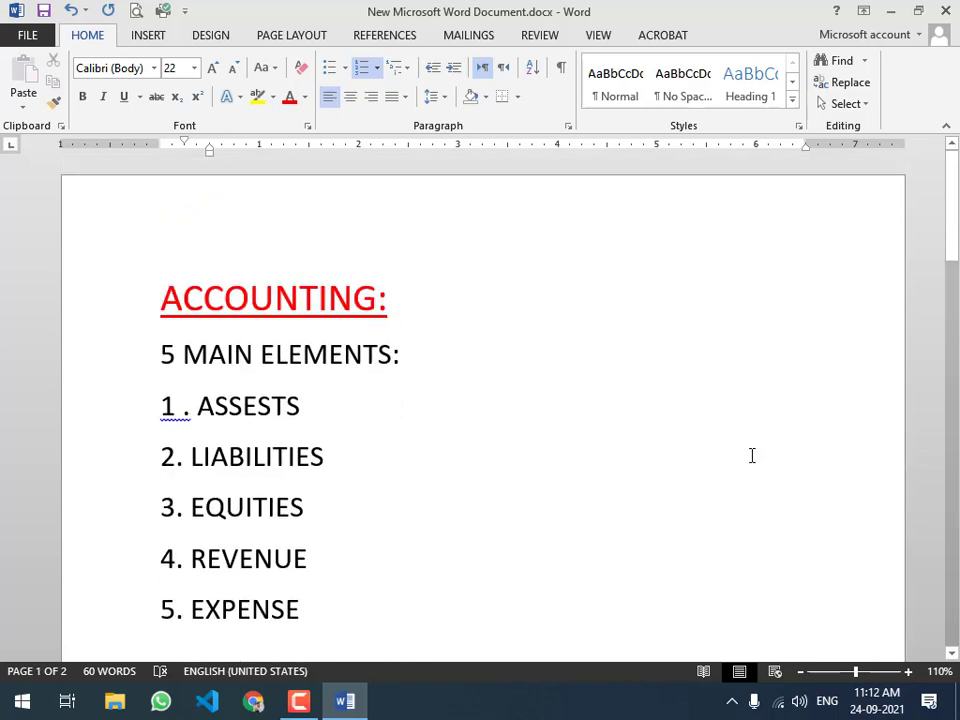
scroll(752, 456, "down", 1)
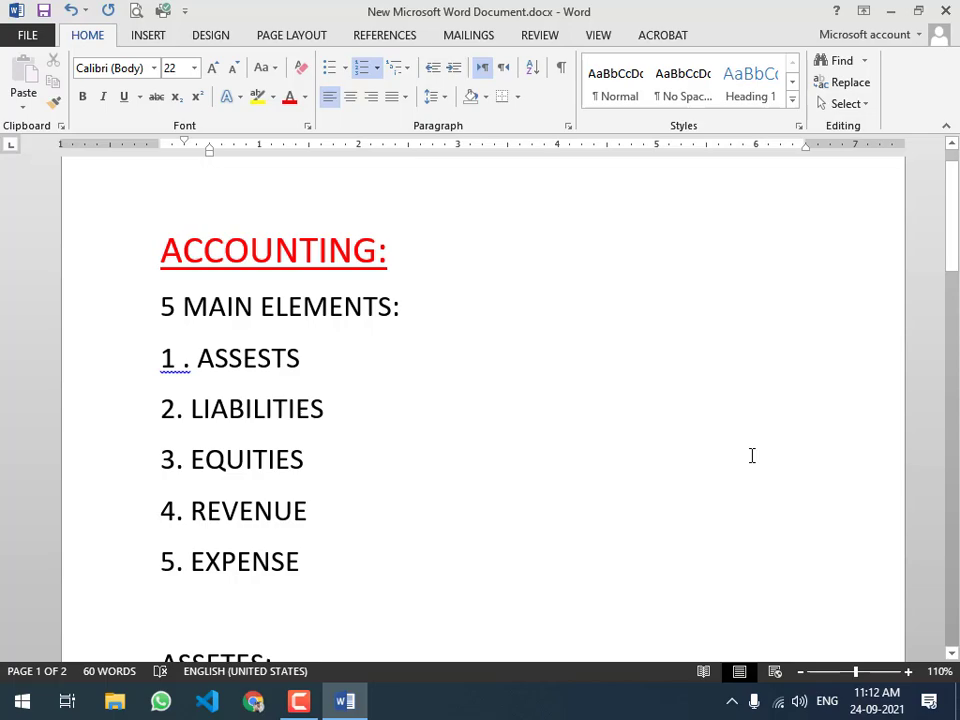
scroll(754, 457, "down", 2)
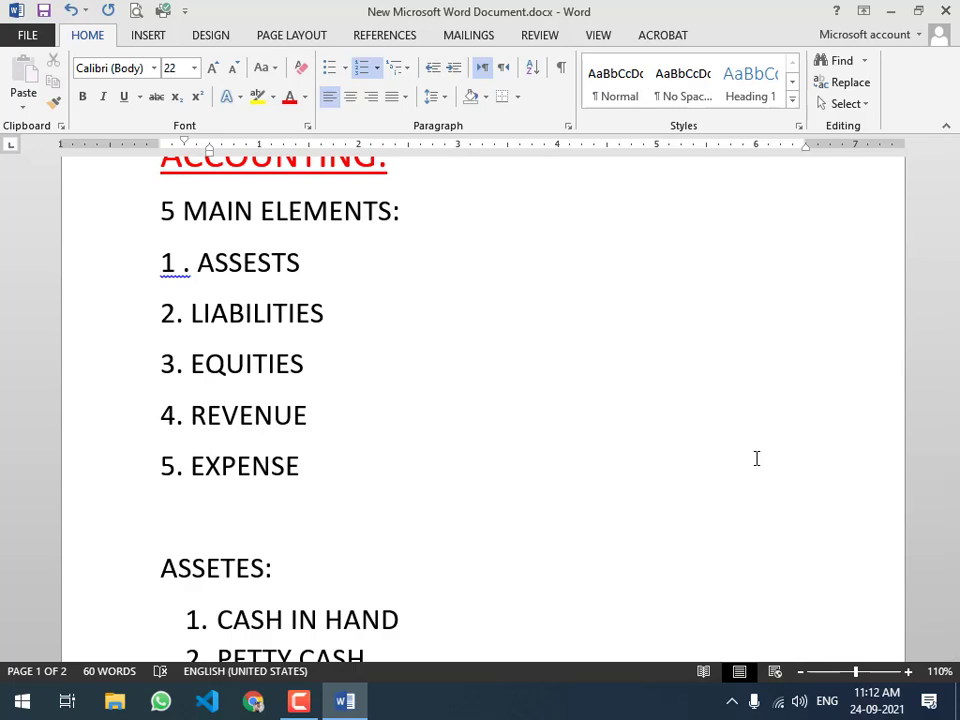
scroll(756, 458, "down", 20)
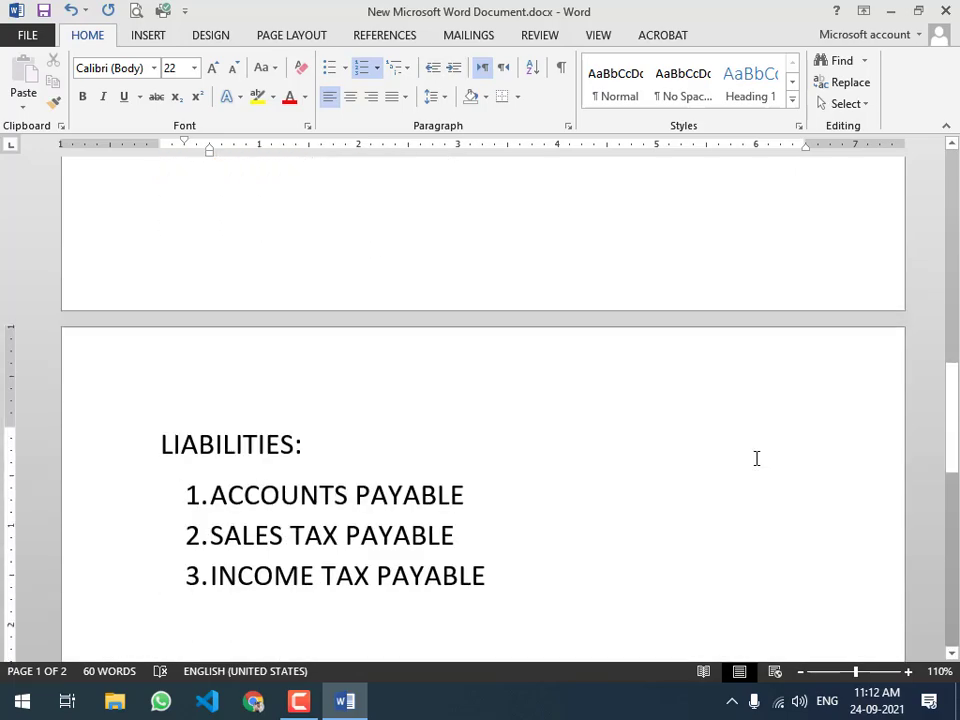
scroll(756, 458, "down", 5)
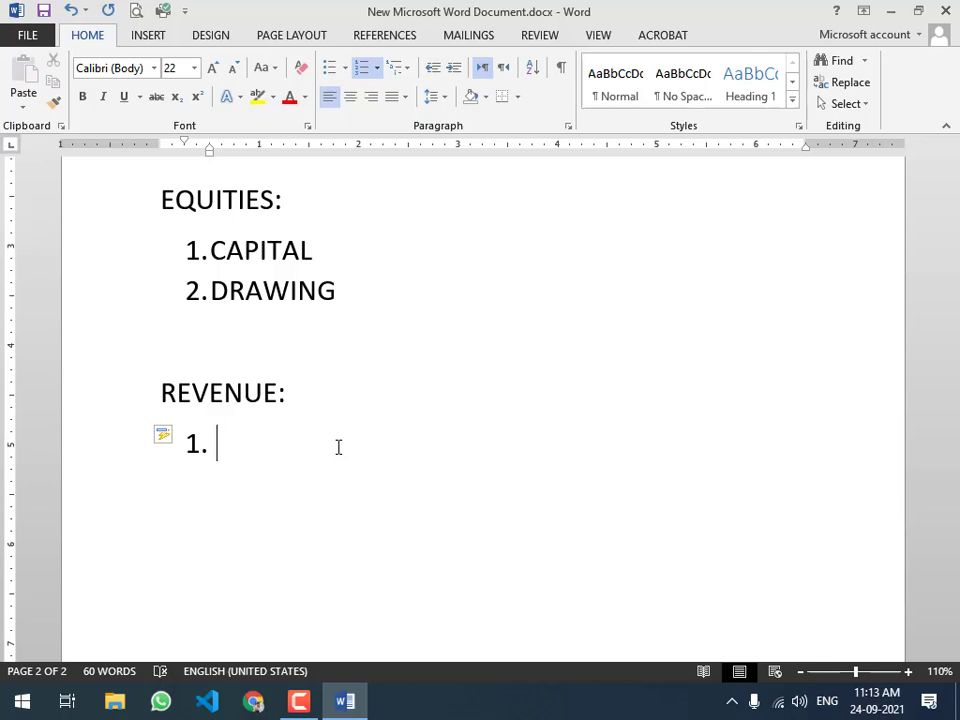
- Enter SALE NOKIA MOBILE as the first item of the revenue list
type("SALE")
type("B")
key("BackSpace")
type("KIA B")
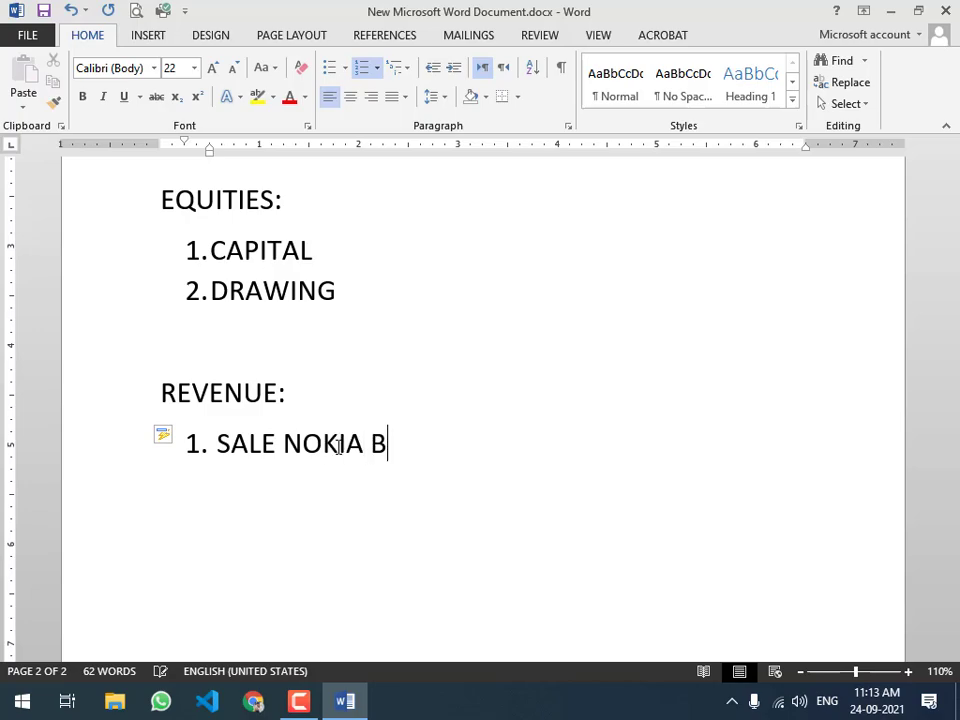
key("BackSpace")
type("MOBILE")
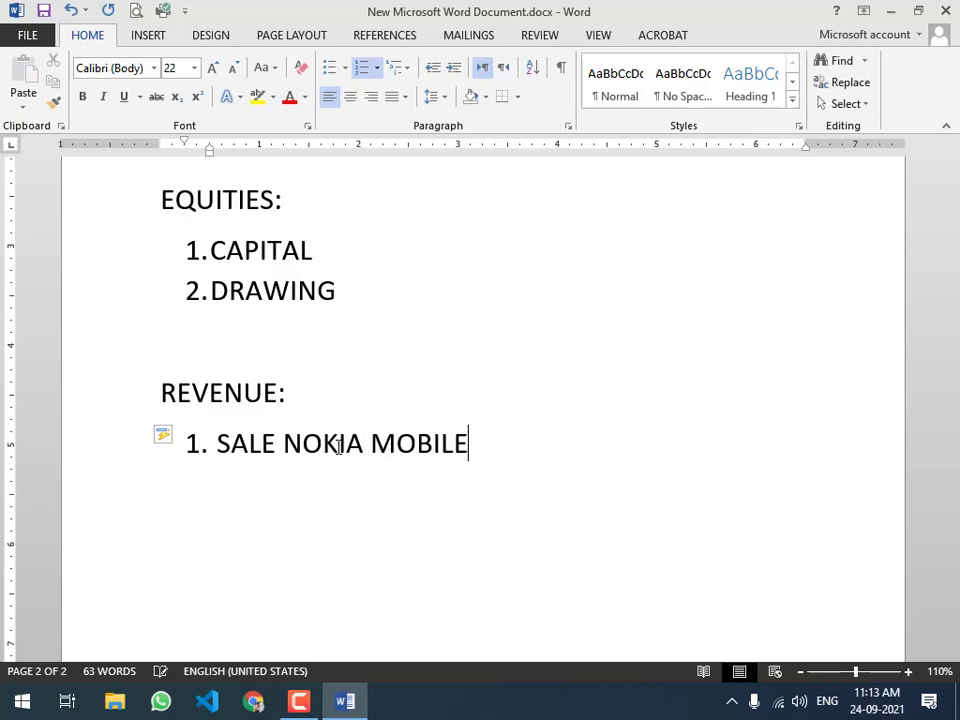
- Add SALE SAMSUNG MOBILE as item 2 of the revenue list
key("Return")
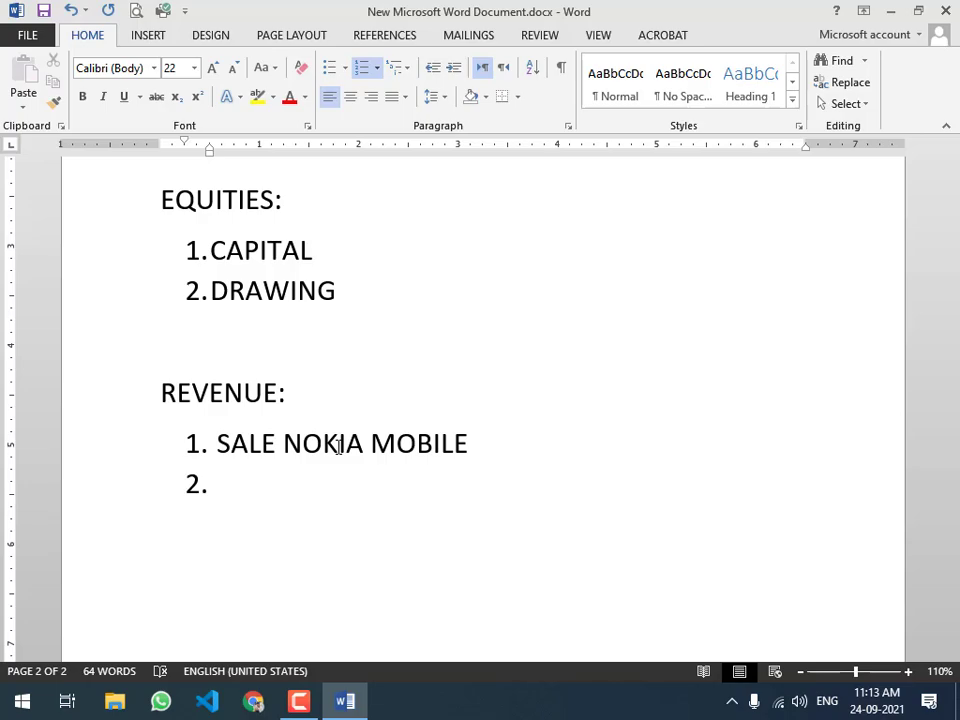
type("SALE ")
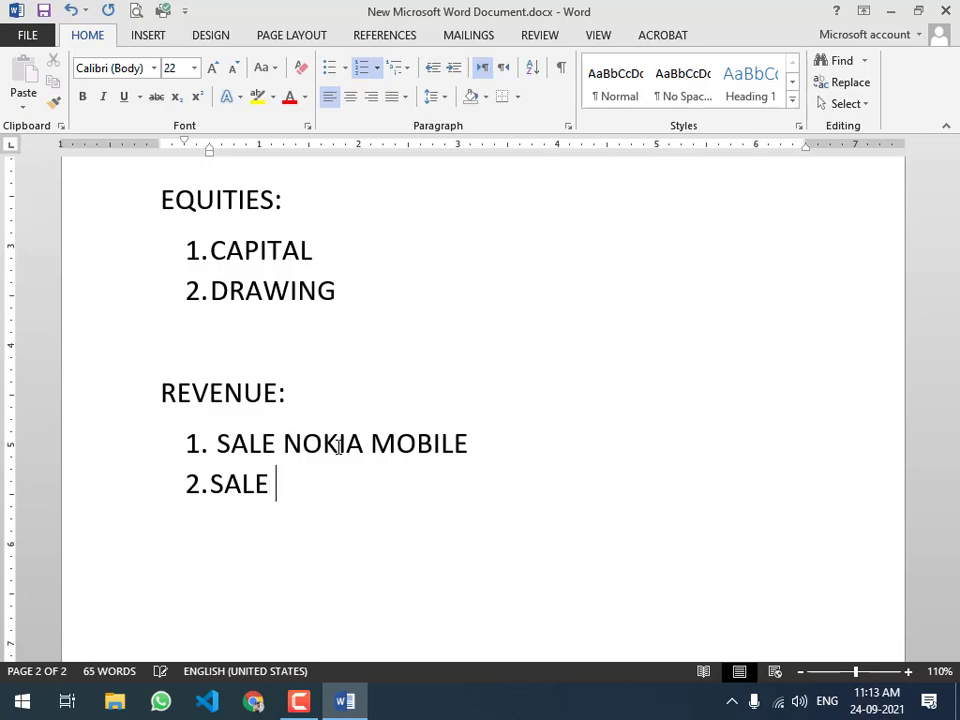
type("SAMSUNG ")
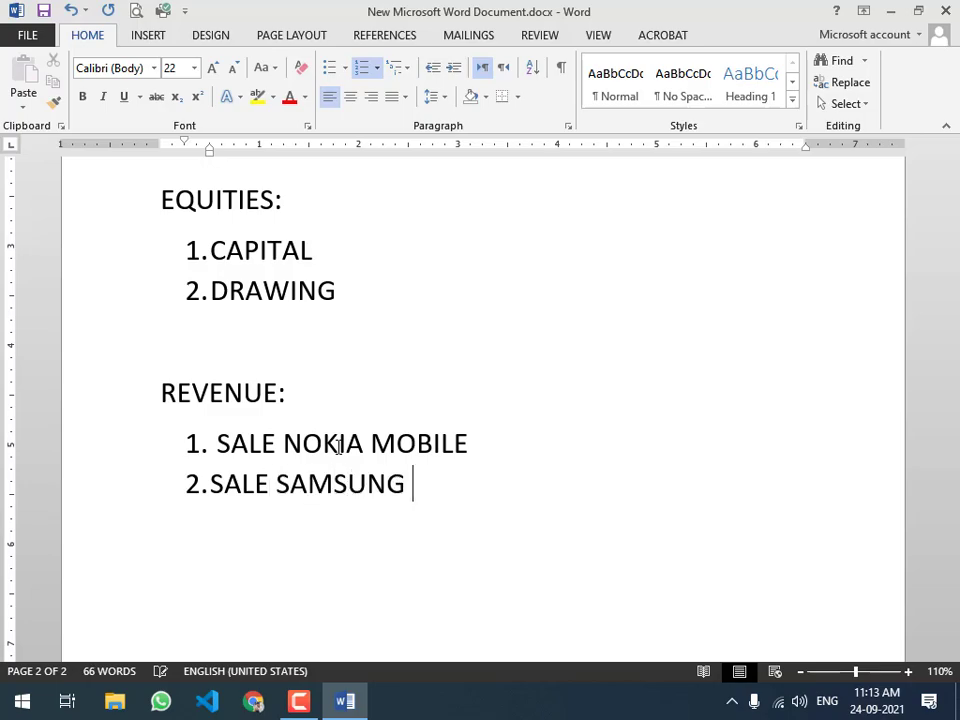
type("MOBI")
key("BackSpace")
type("BILE")
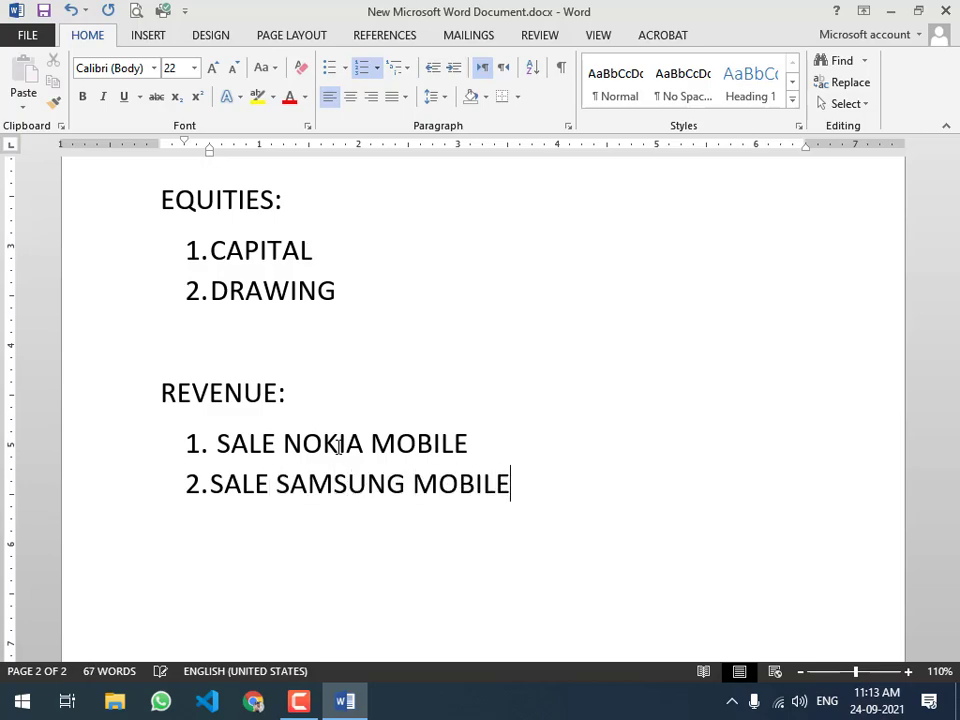
- Add SALE VIVO MOBILE as item 3 of the revenue list and end the numbering below it
key("Return")
type("SALE ")
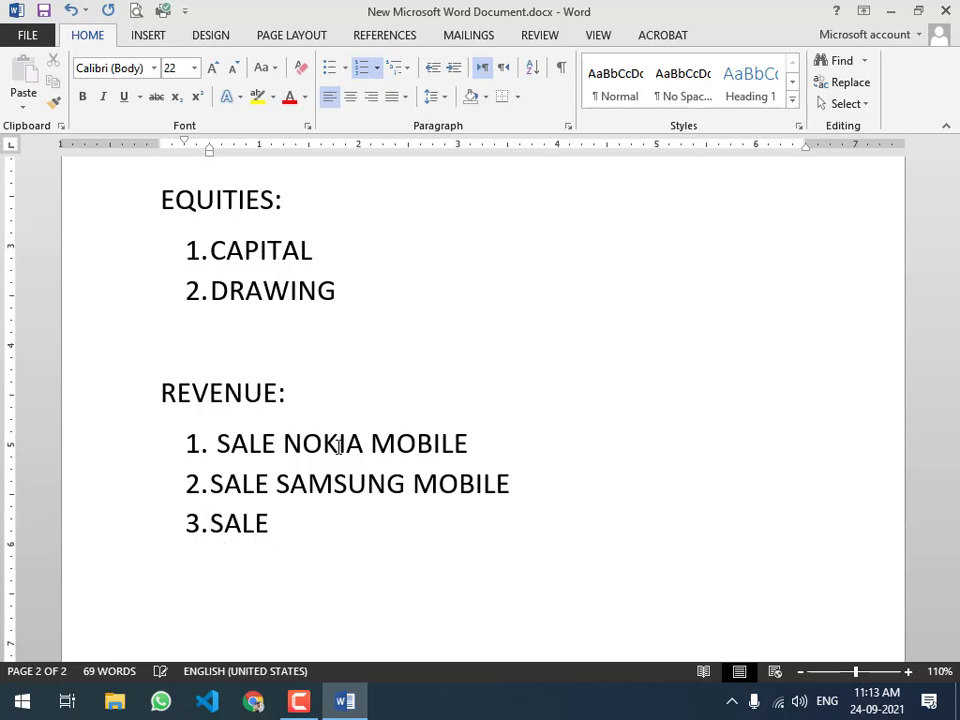
type("VIVO MOBILE")
key("Return")
key("Return")
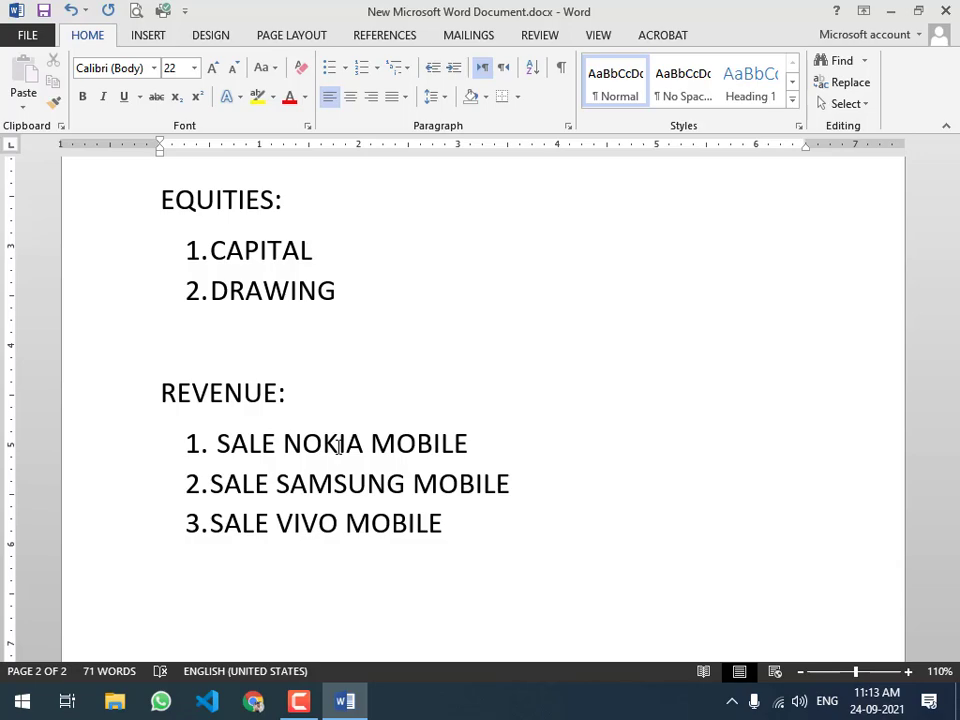
- Continue the revenue list after SALE VIVO MOBILE with SALE Q MOBILE as item 4
left_click(480, 520)
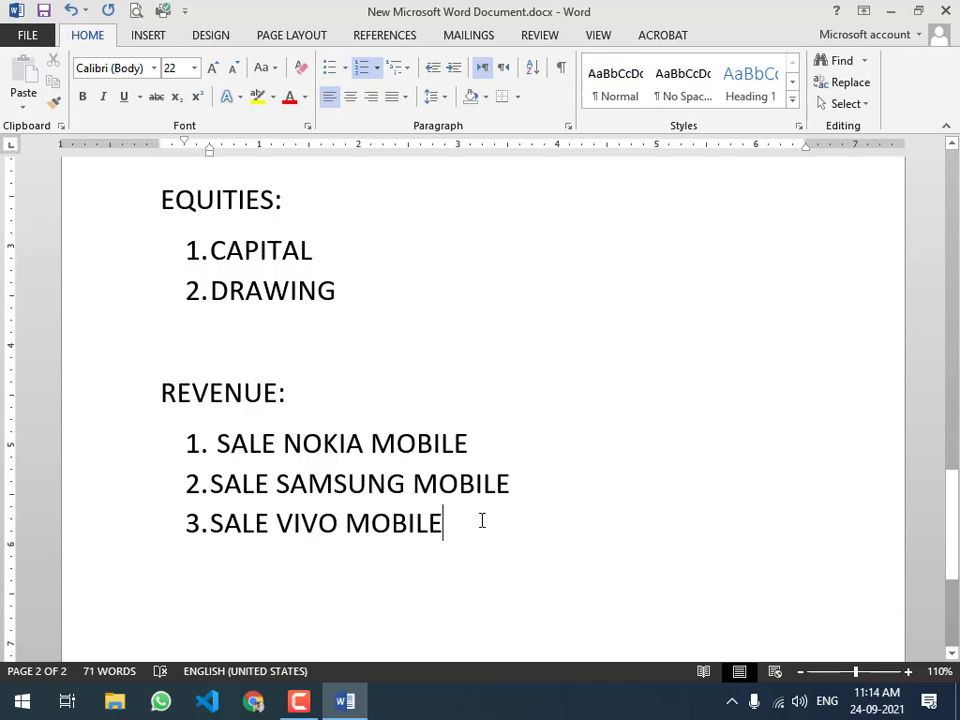
key("Return")
type("SA")
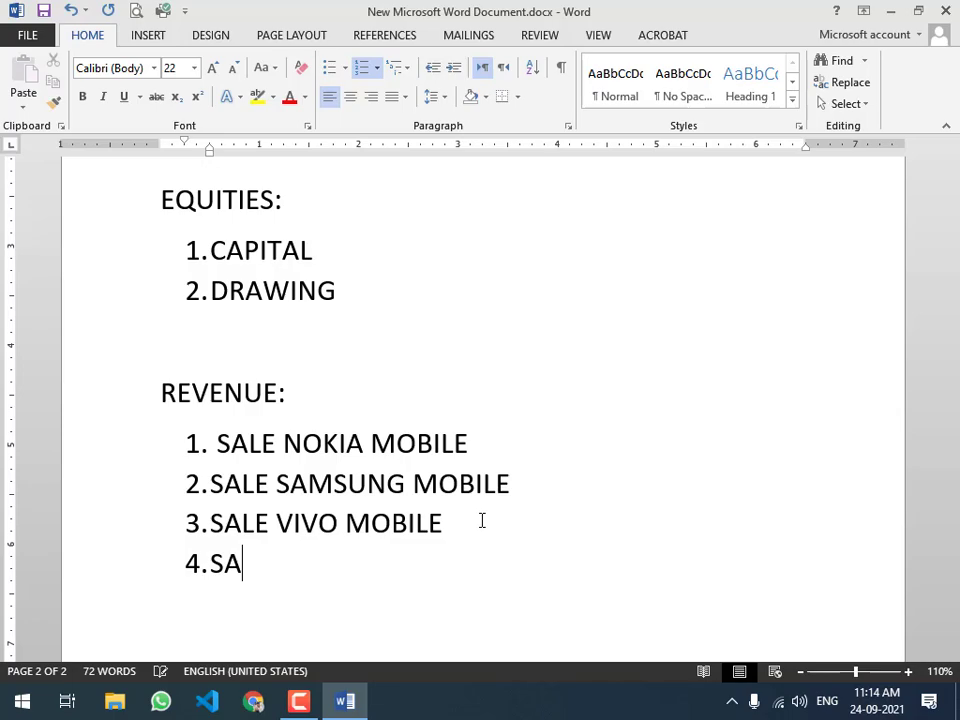
type("LE Q MOBILE")
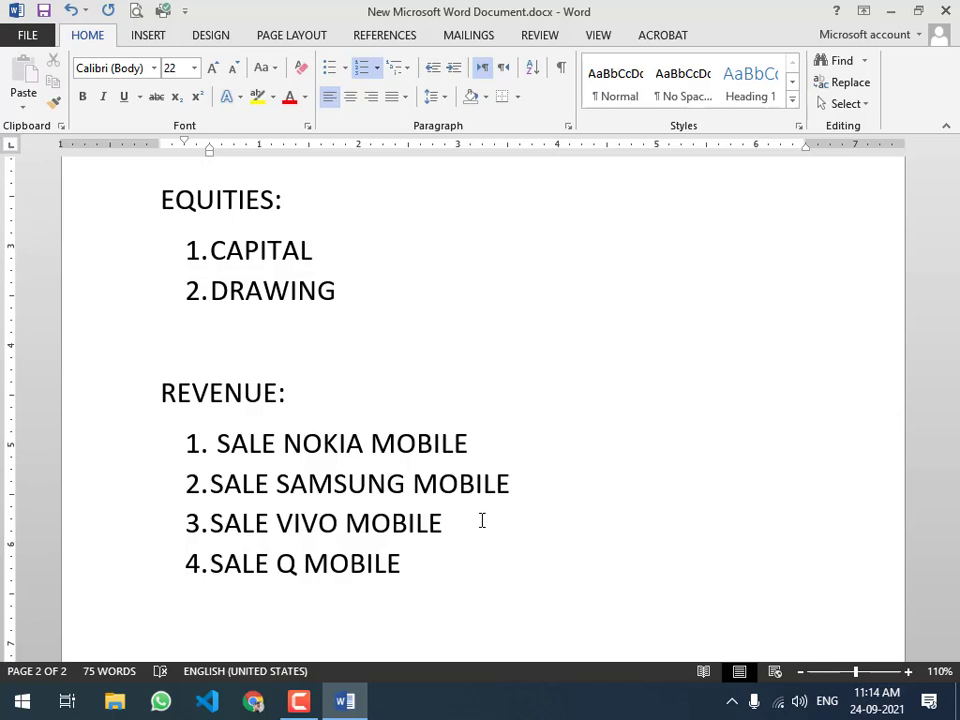
- End the revenue list, leave a blank line and enter the subheading "PURCHASE:" below it
key("Return")
key("Return")
key("Return")
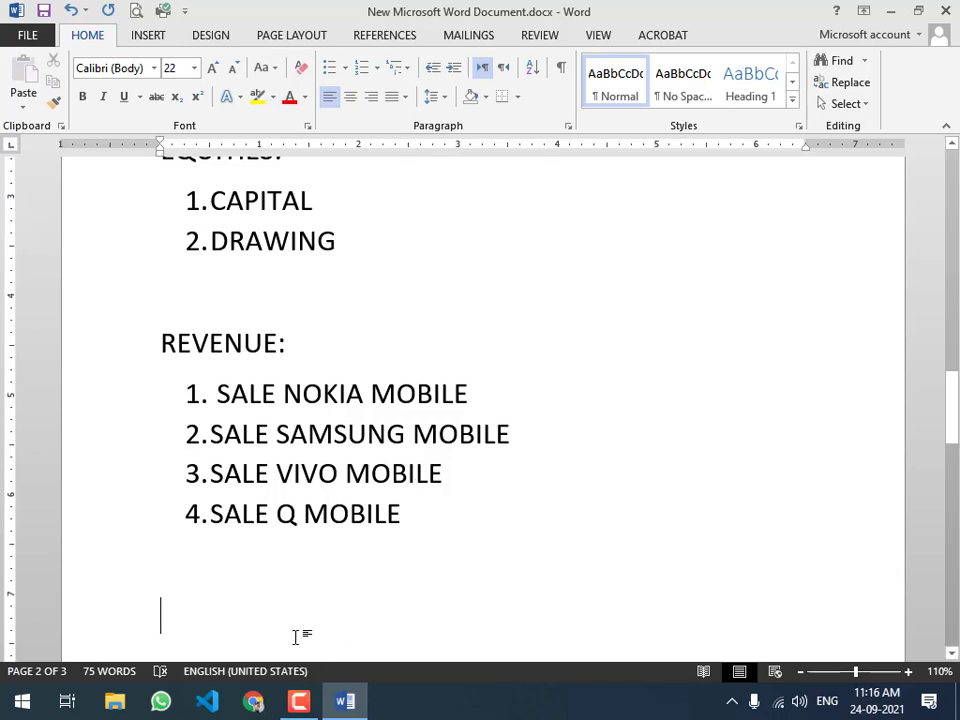
scroll(296, 636, "down", 2)
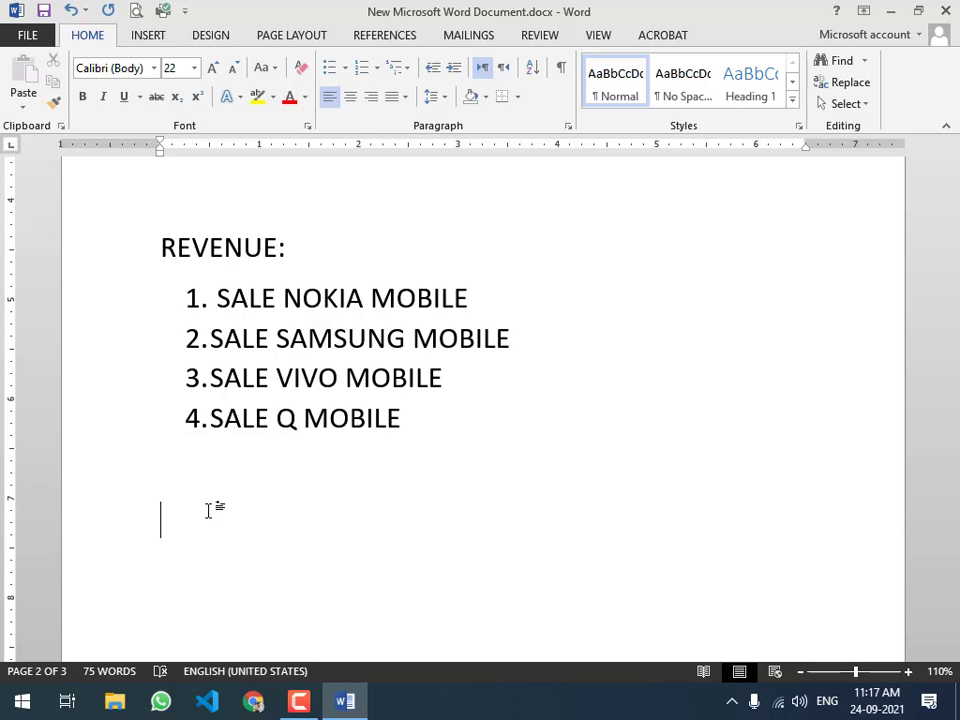
type("PURCHASE:")
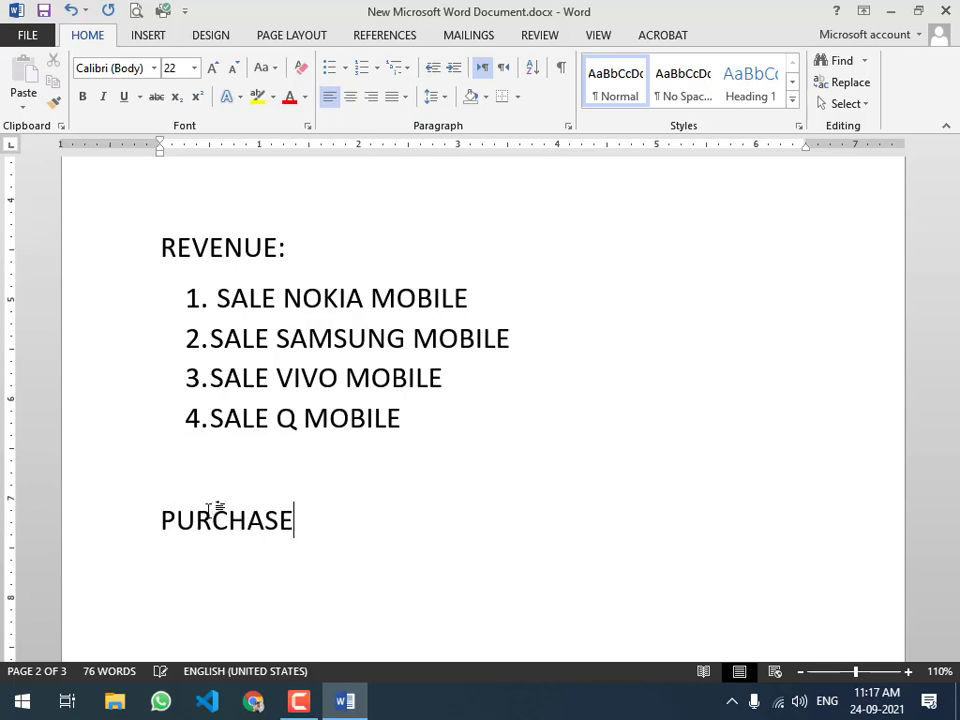
key("Return")
- Start a numbered list under "PURCHASE:" with PURCHASE NOKIA MOBILE as the first item
scroll(215, 508, "down", 2)
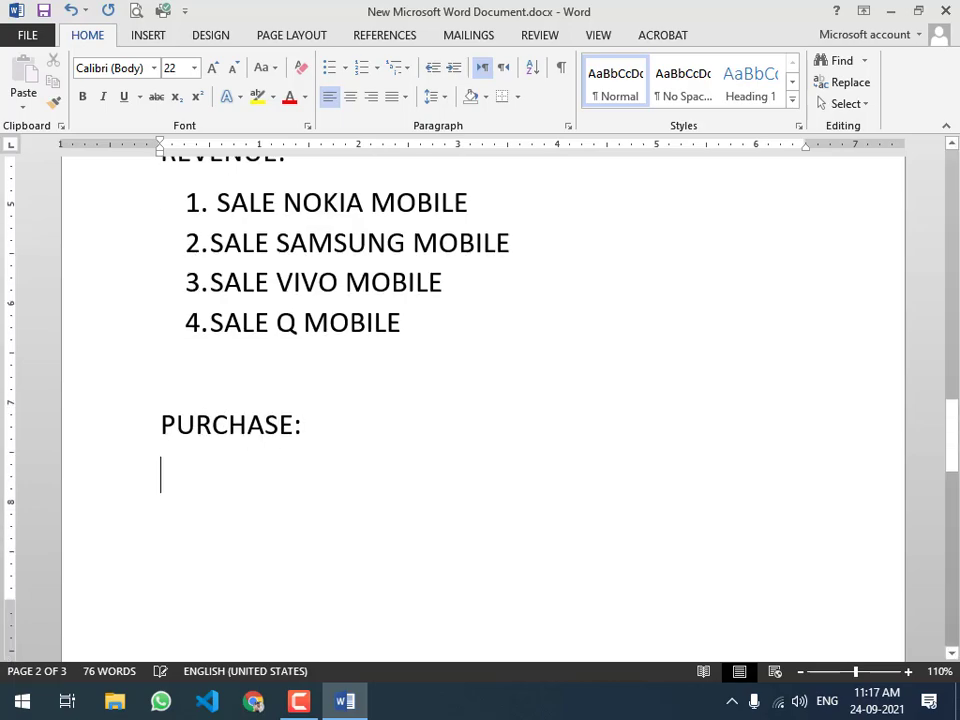
scroll(215, 508, "up", 1)
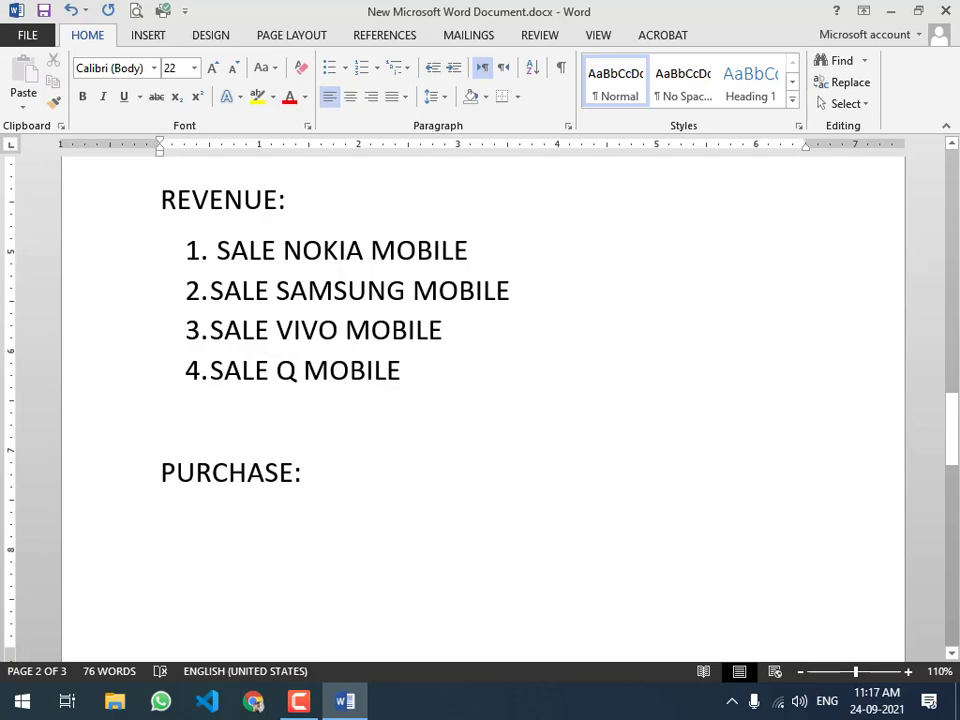
type("1. PURCHASE ")
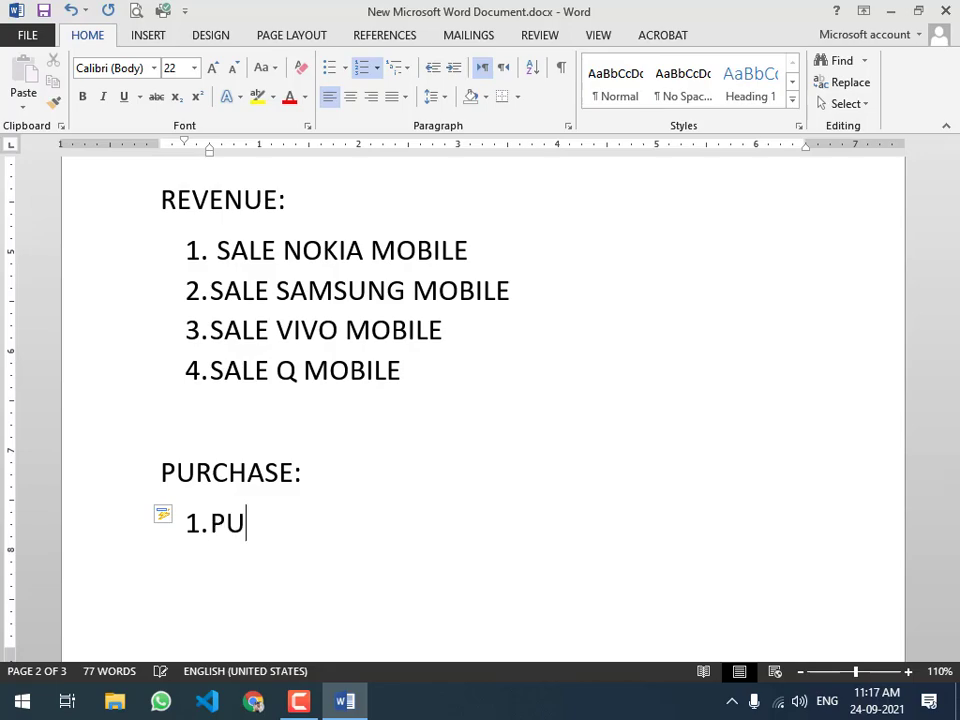
type("NOKIA MOB")
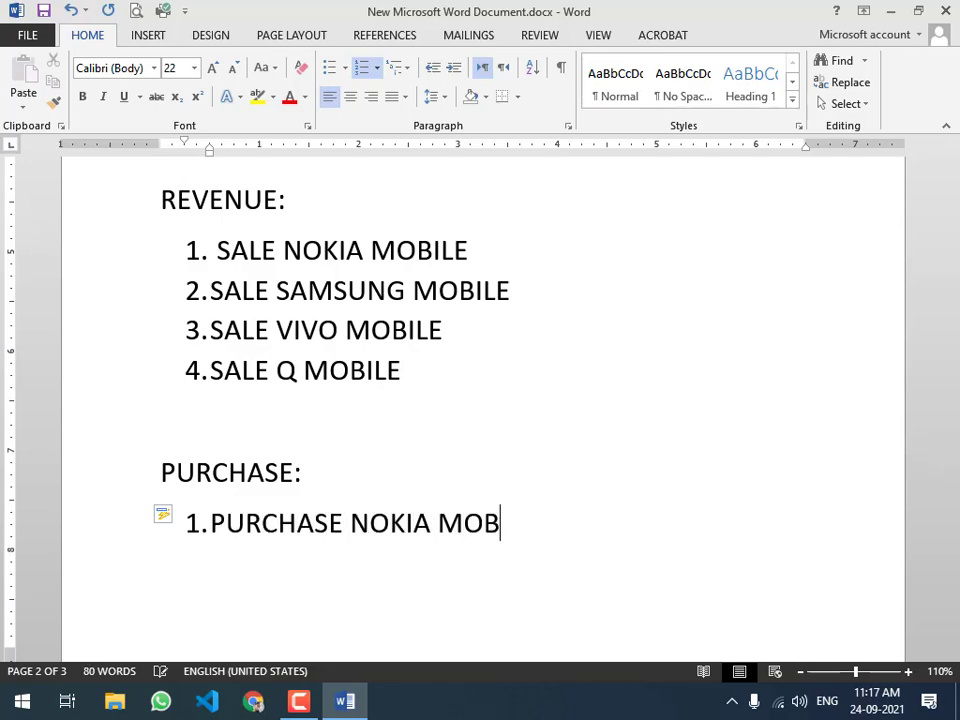
type("ILE")
- Add PURCHASE SAMSUNG MOBILE and PURCHASE VIVO MOBILE as items 2 and 3 of the purchase list
key("Return")
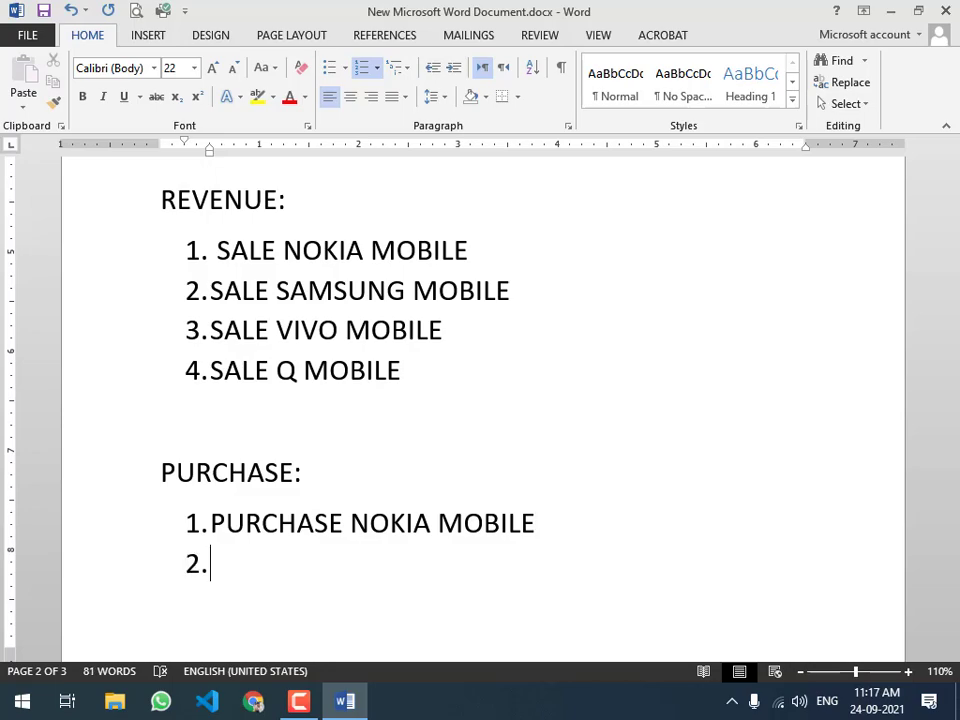
type("PURCHASE ")
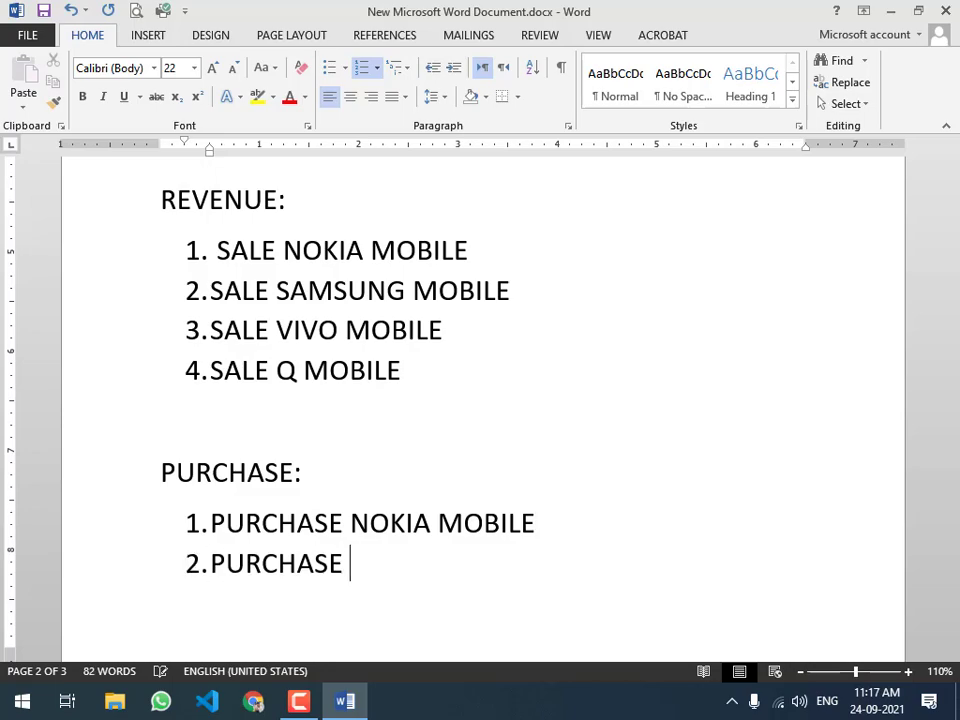
type("SAMSUNG MOBILE")
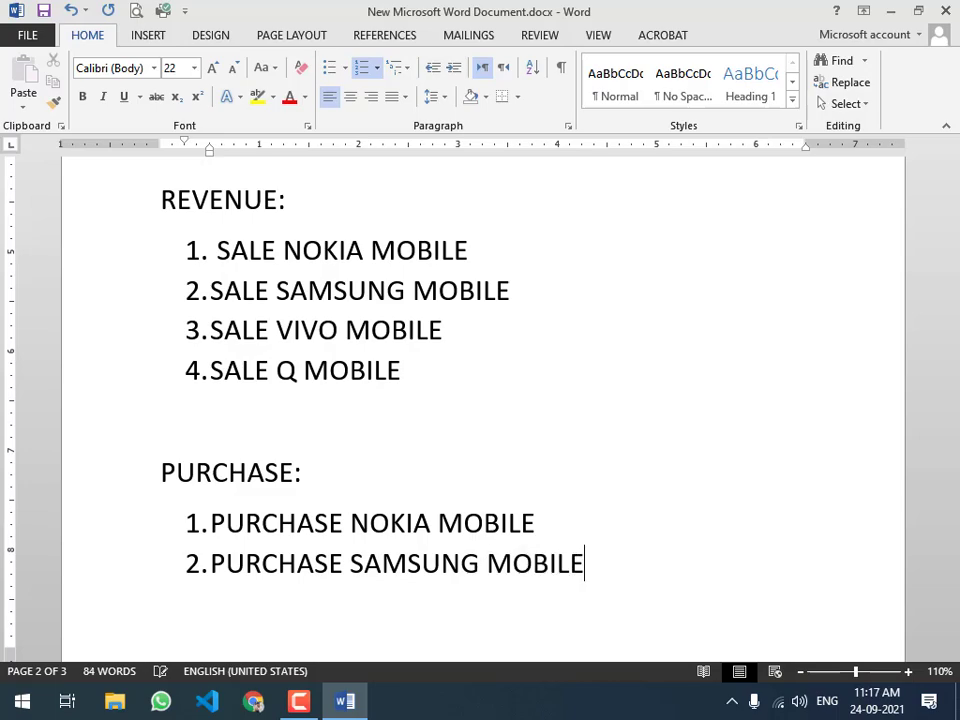
key("Return")
type("PURCHASE VIVO M")
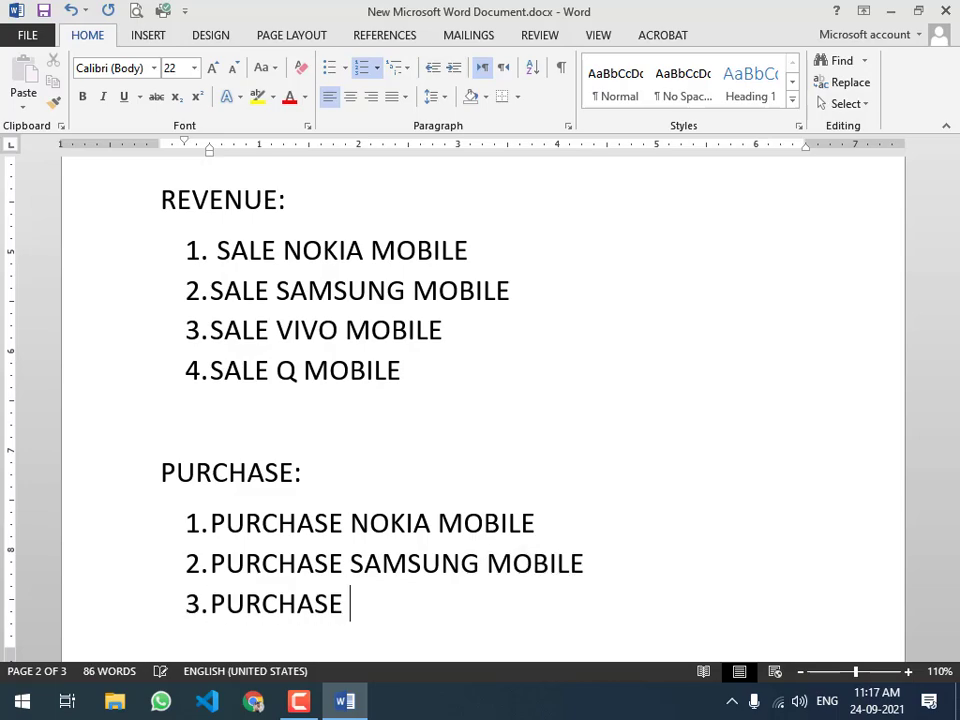
type("OBILE")
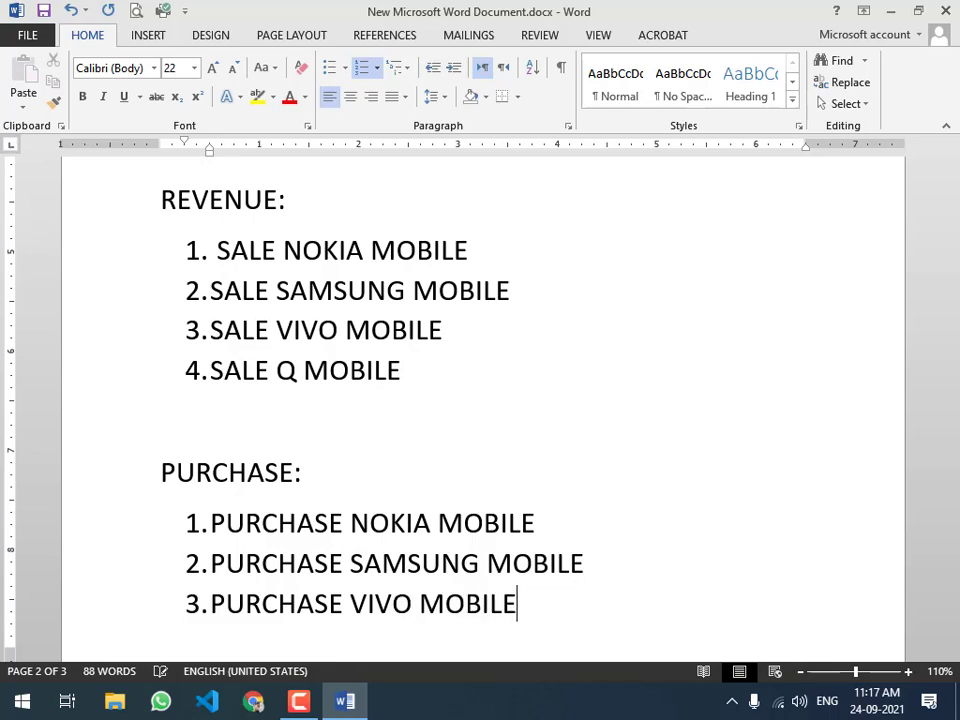
- Add PURCHASE Q MOBILE as item 4 of the purchase list and end the list after it
key("Return")
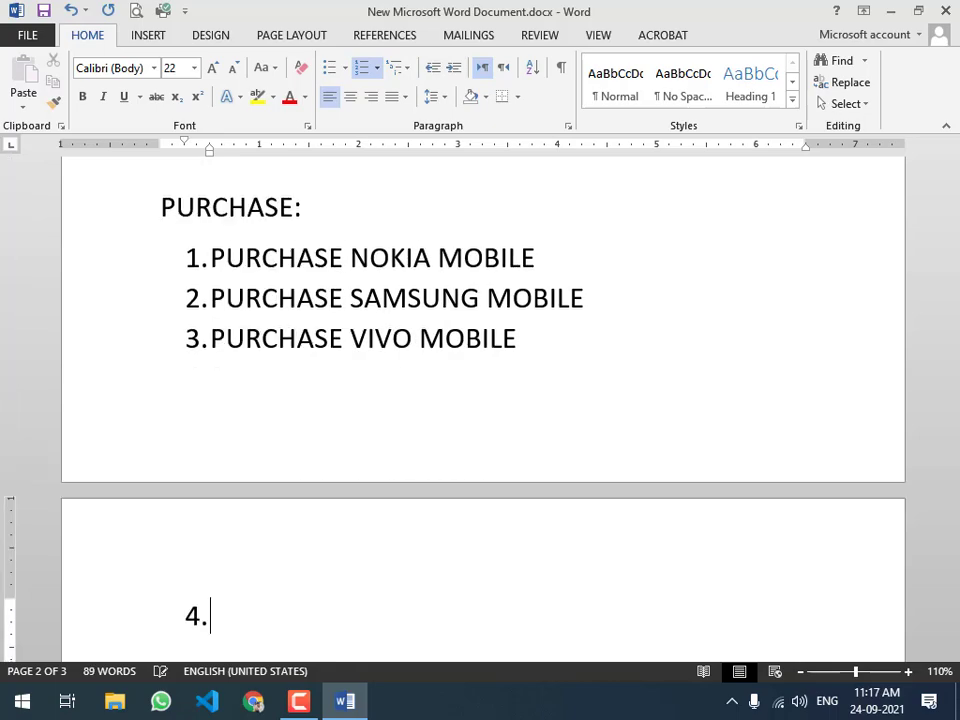
type("PURCHASE")
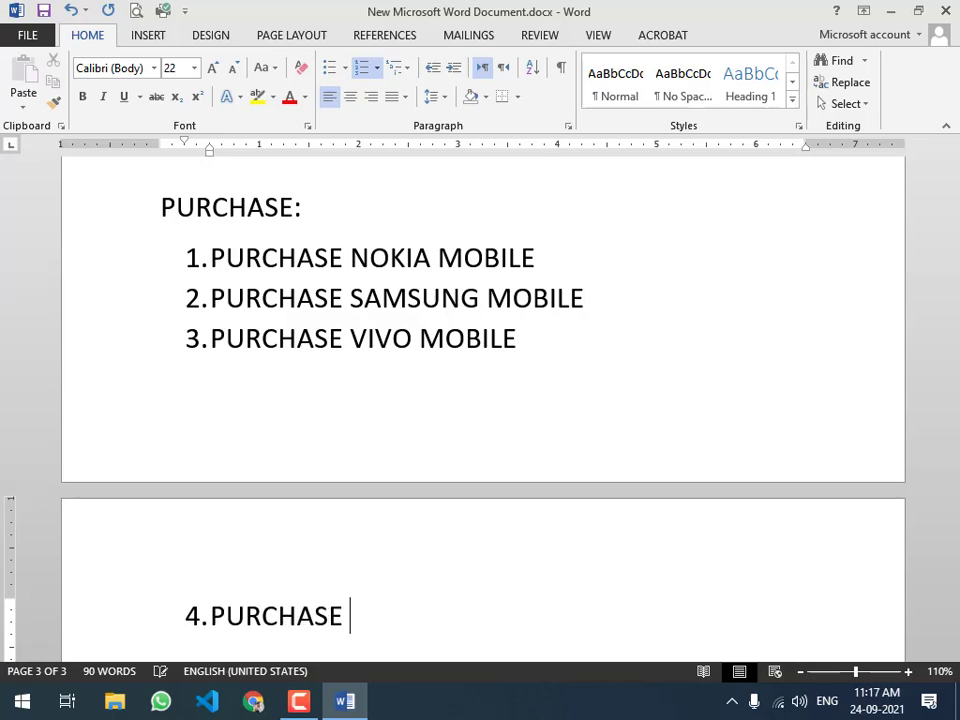
scroll(210, 510, "up", 1)
scroll(210, 510, "down", 3)
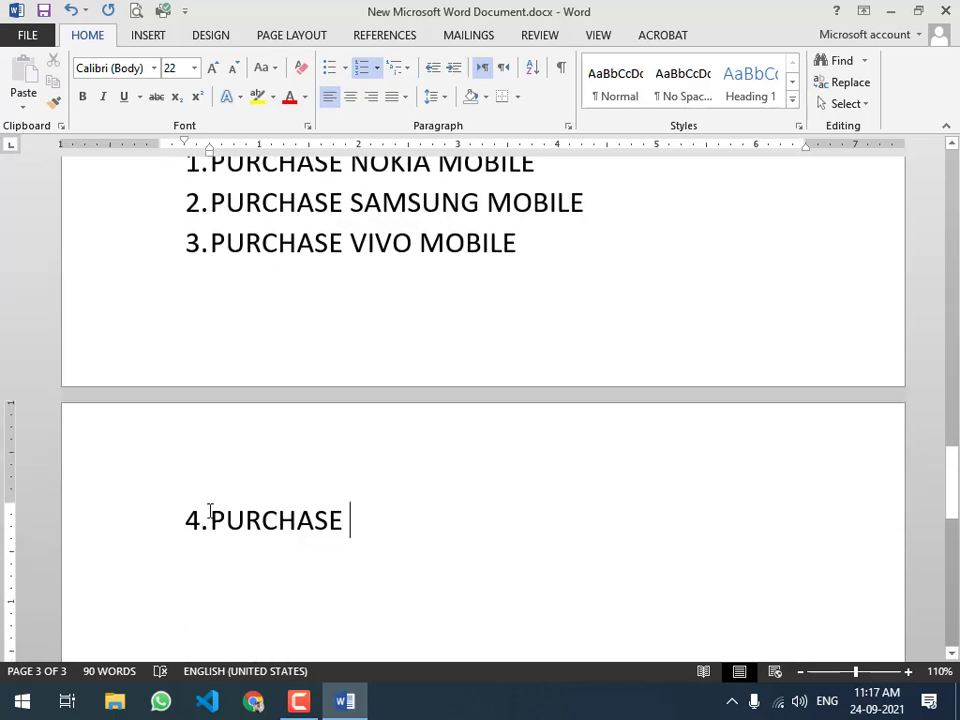
type("Q M")
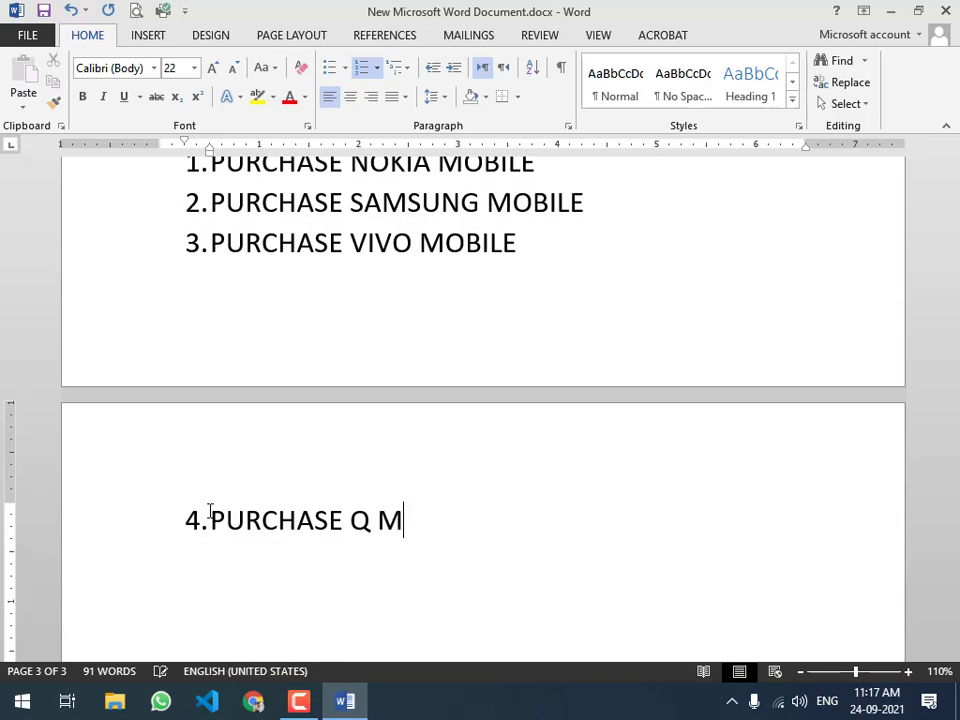
type("OBILE")
key("Return")
key("Return")
- Remove the blank line between the revenue list and the "PURCHASE:" subheading
scroll(210, 512, "up", 1)
left_click(246, 338)
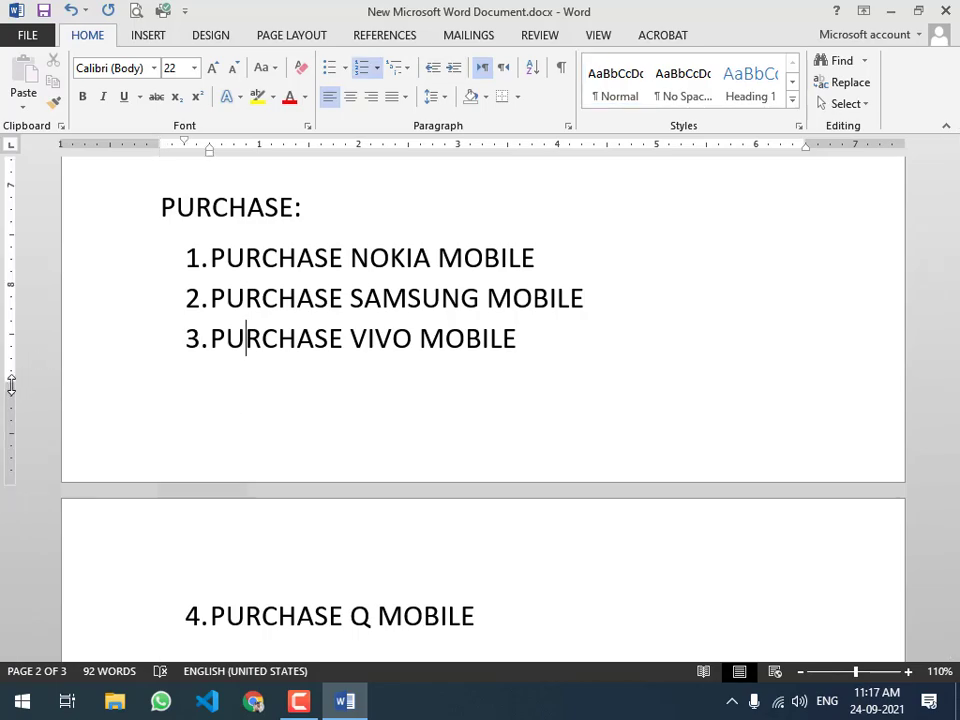
scroll(167, 463, "down", 3)
scroll(167, 463, "up", 6)
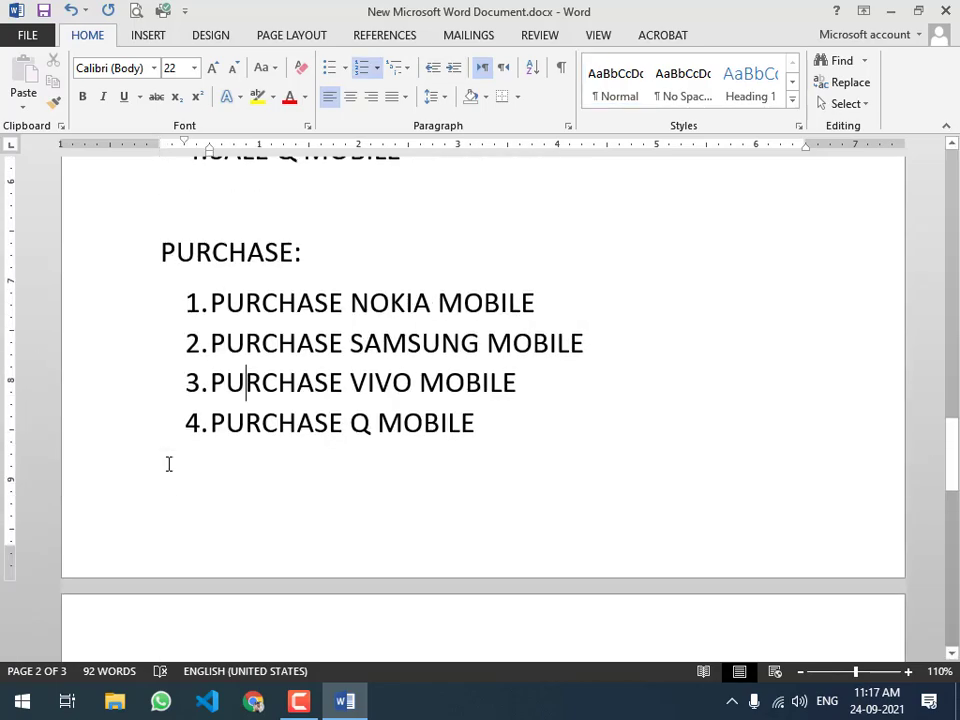
left_click(208, 233)
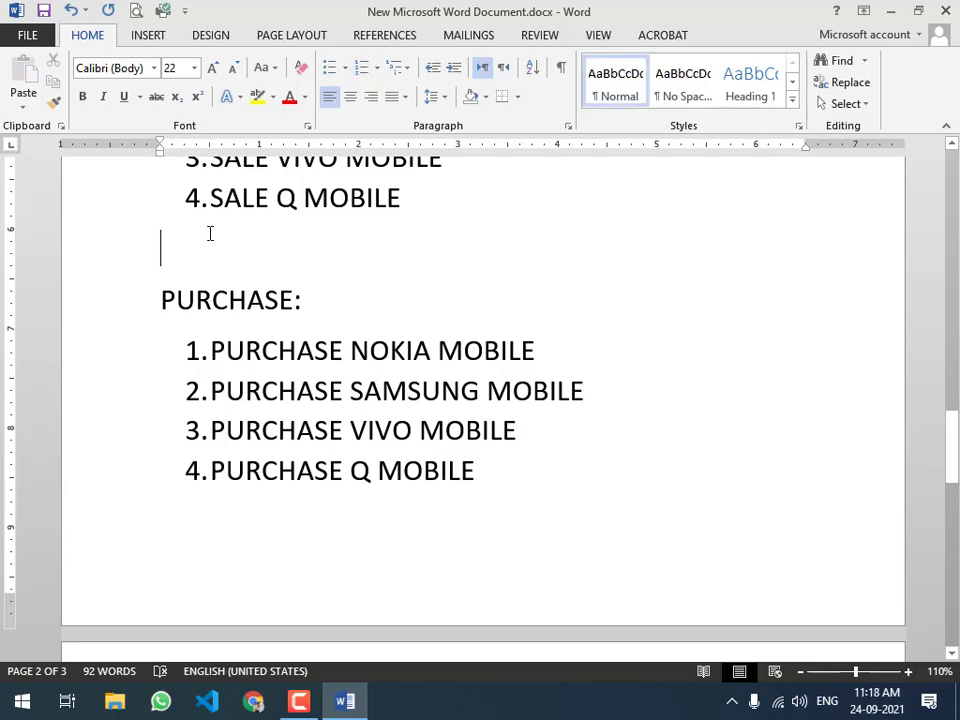
key("Delete")
scroll(292, 385, "down", 2)
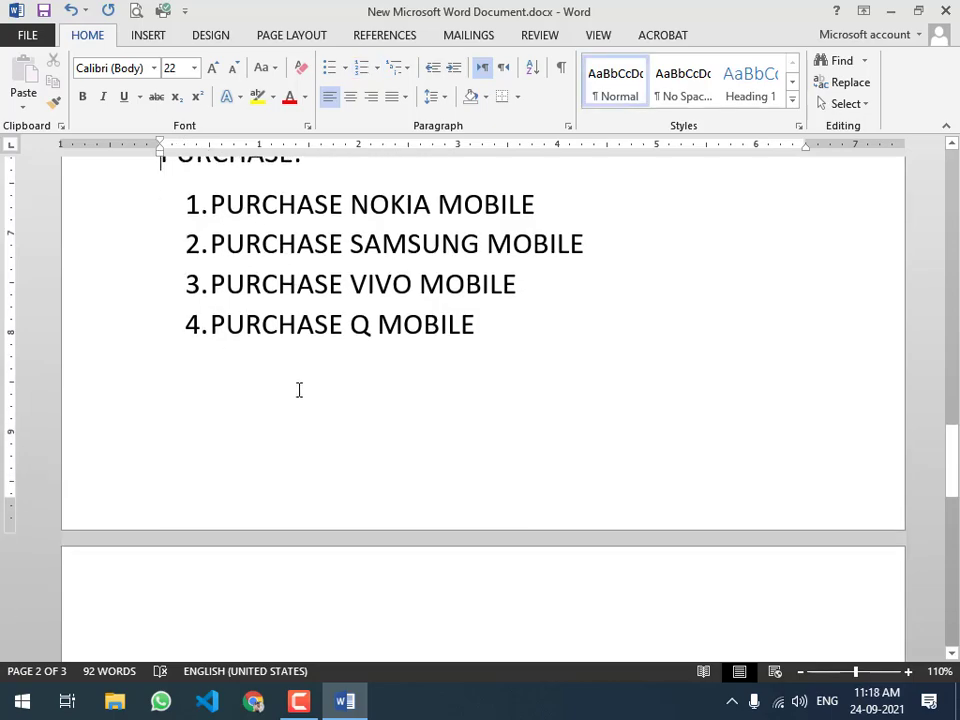
- Change the revenue subheading to read "REVENUE (SALES)", replacing its colon
scroll(423, 351, "up", 5)
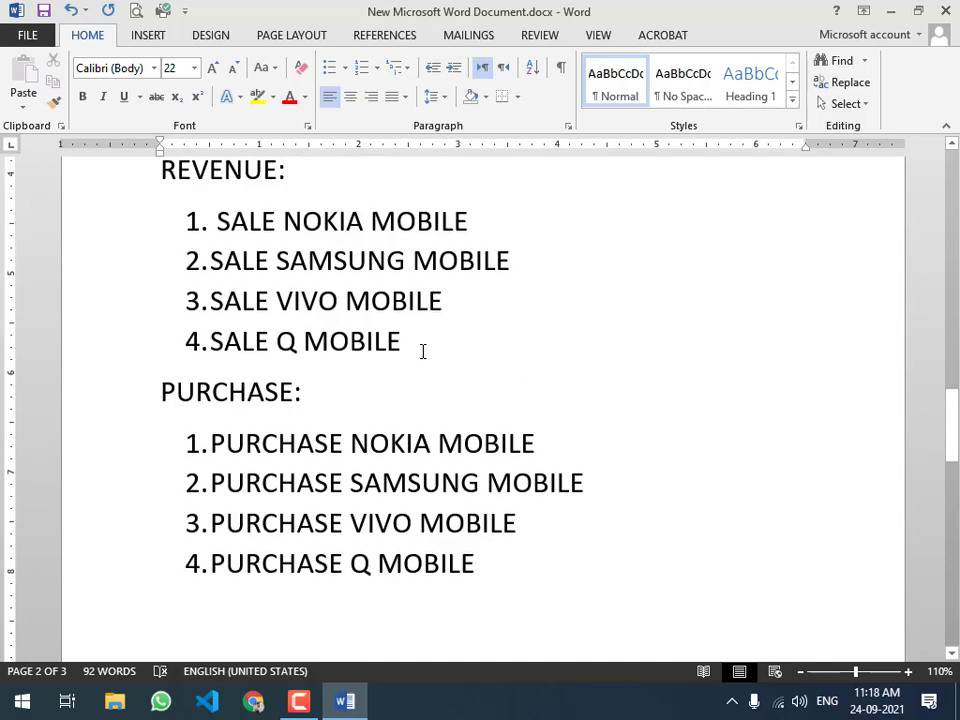
scroll(423, 351, "up", 1)
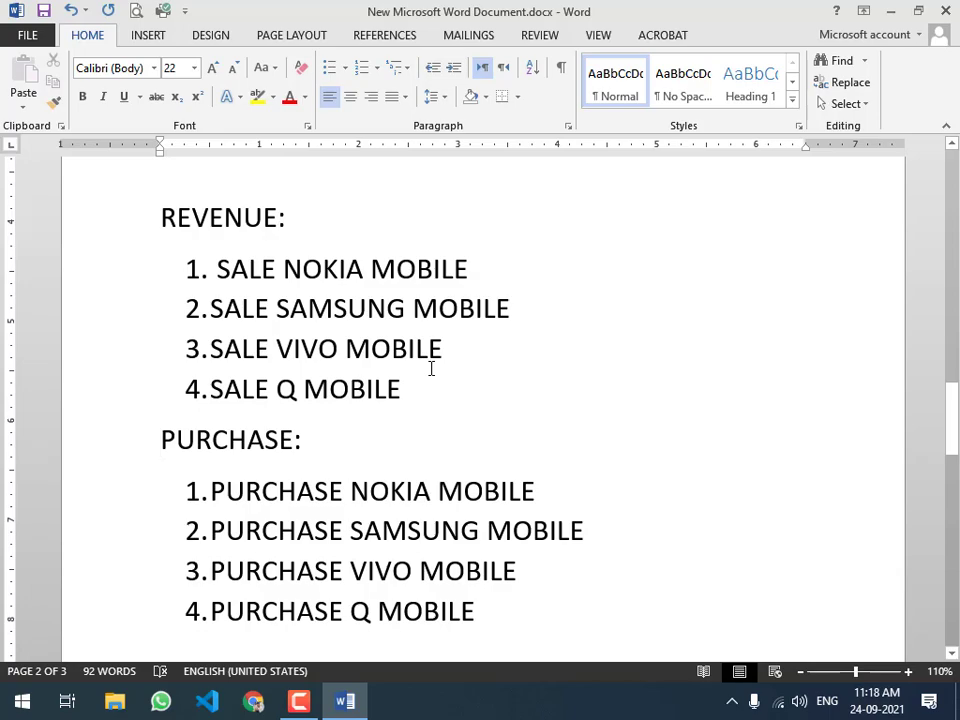
left_click(315, 209)
key("BackSpace")
type("(S")
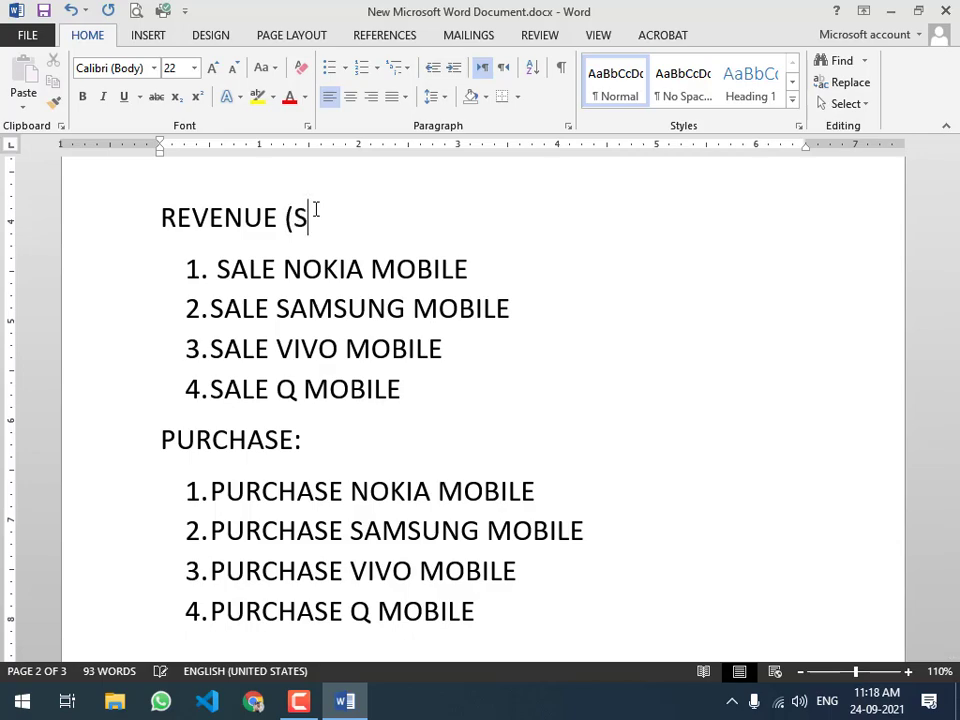
type("ALES)")
left_click(329, 445)
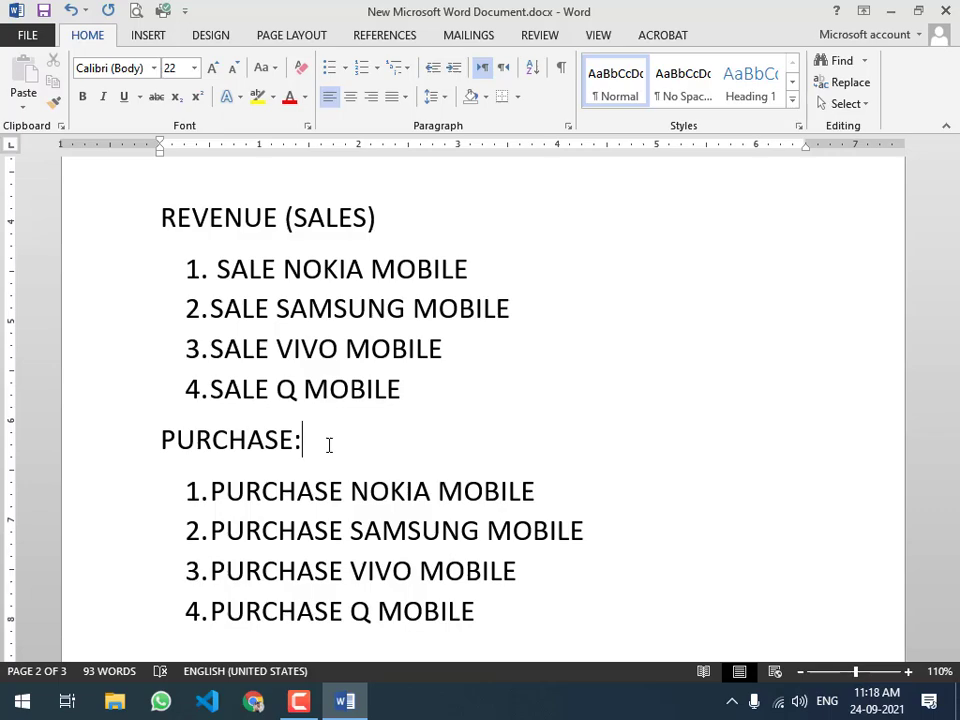
- Review the notes from the five main elements through the assets, liabilities, equities, revenue and purchase lists
scroll(185, 426, "up", 3)
scroll(185, 426, "up", 13)
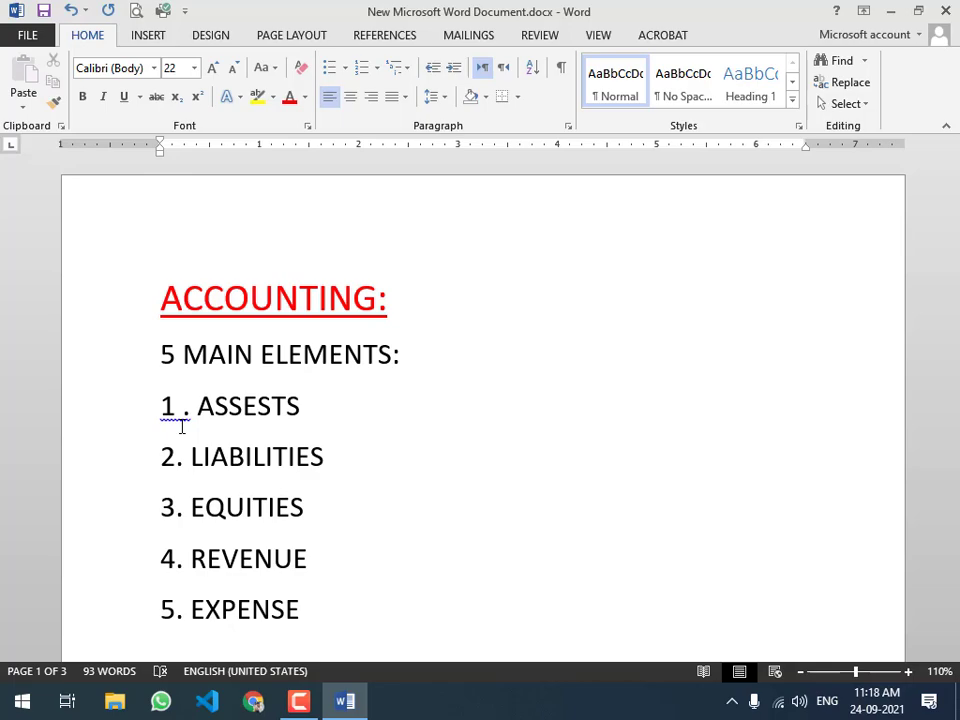
scroll(182, 427, "down", 1)
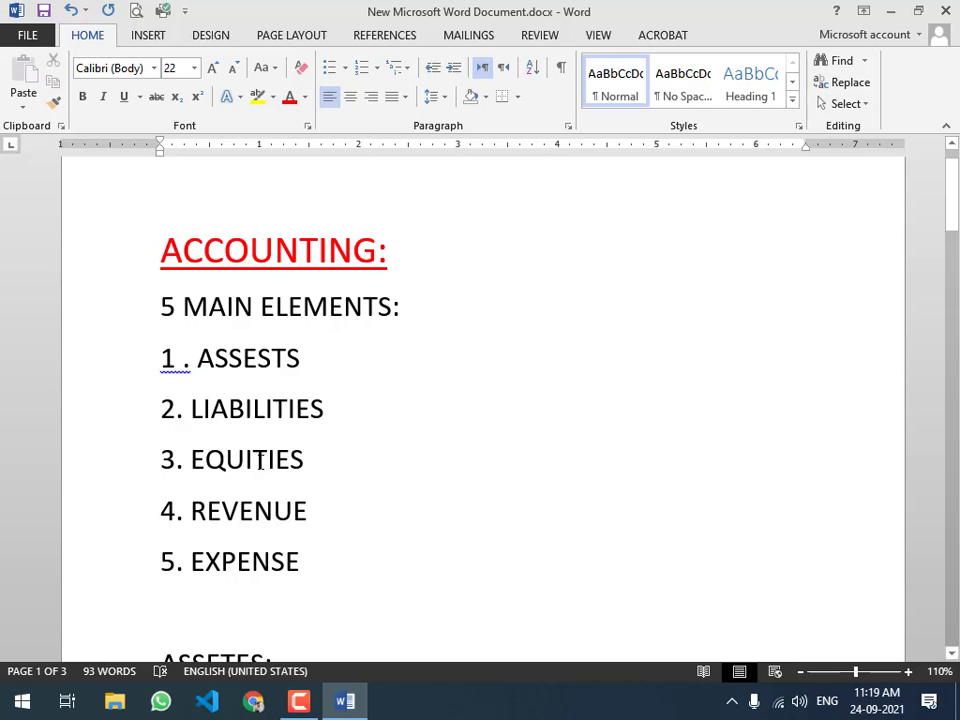
scroll(262, 461, "down", 8)
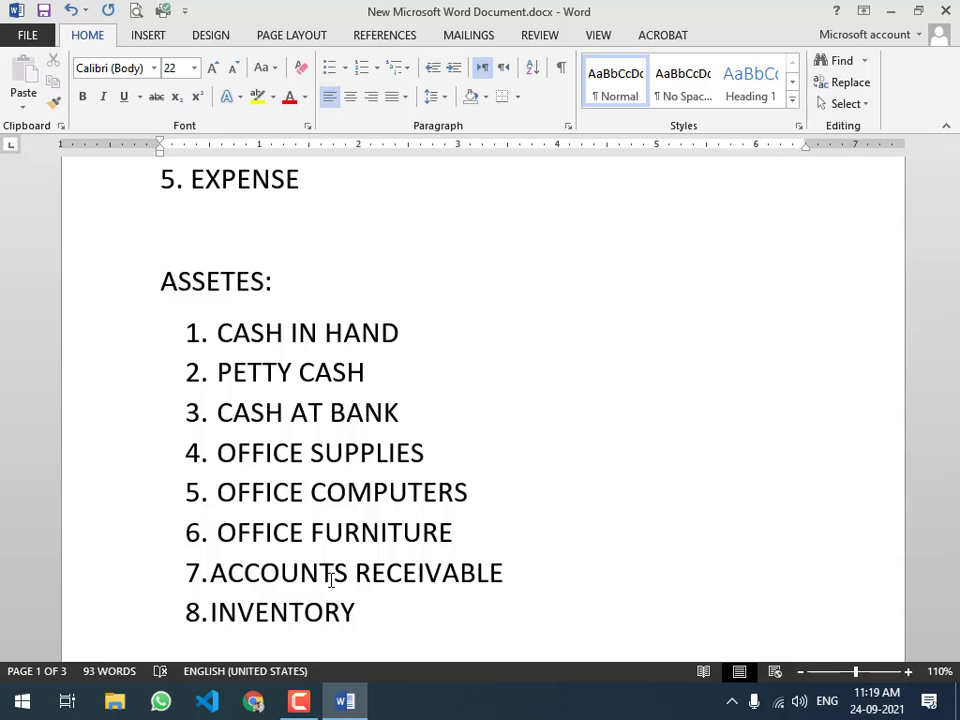
scroll(330, 580, "down", 6)
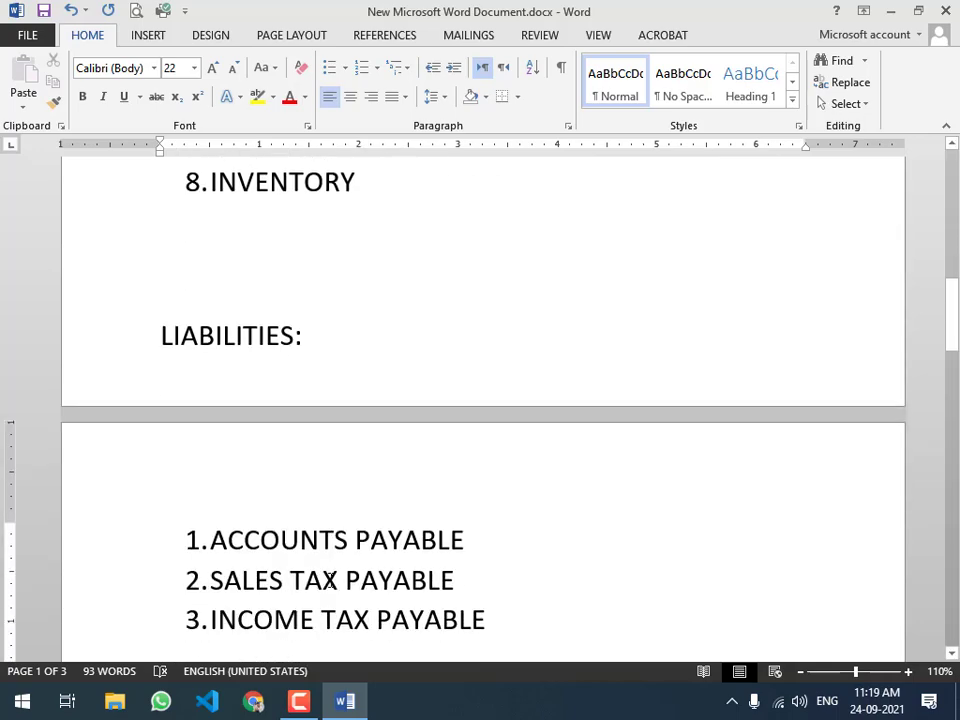
scroll(330, 580, "down", 2)
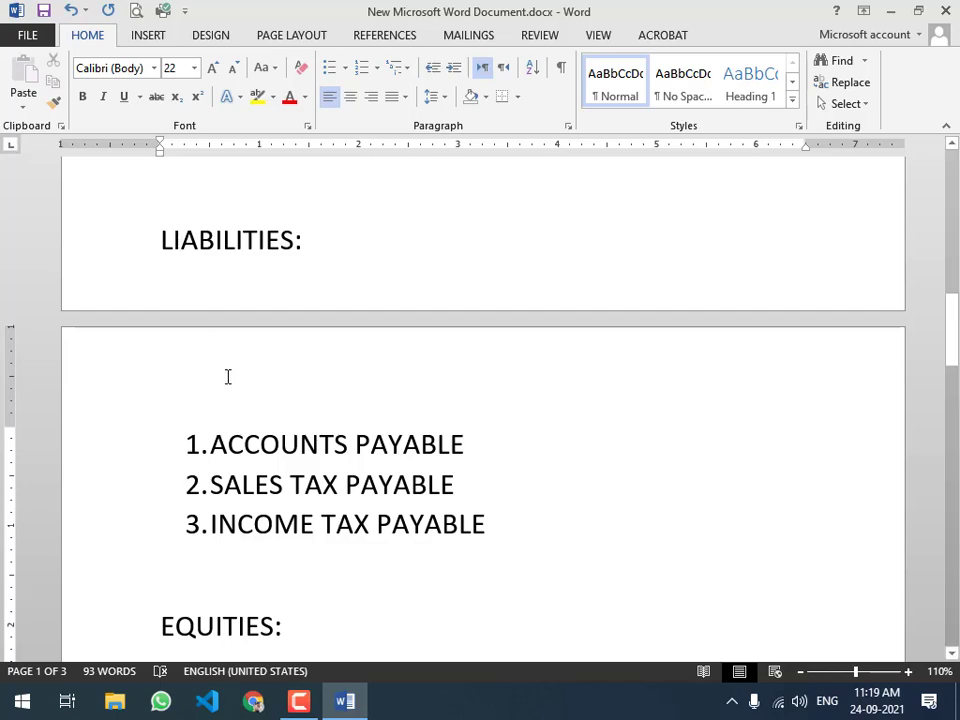
scroll(210, 346, "down", 4)
scroll(210, 346, "down", 3)
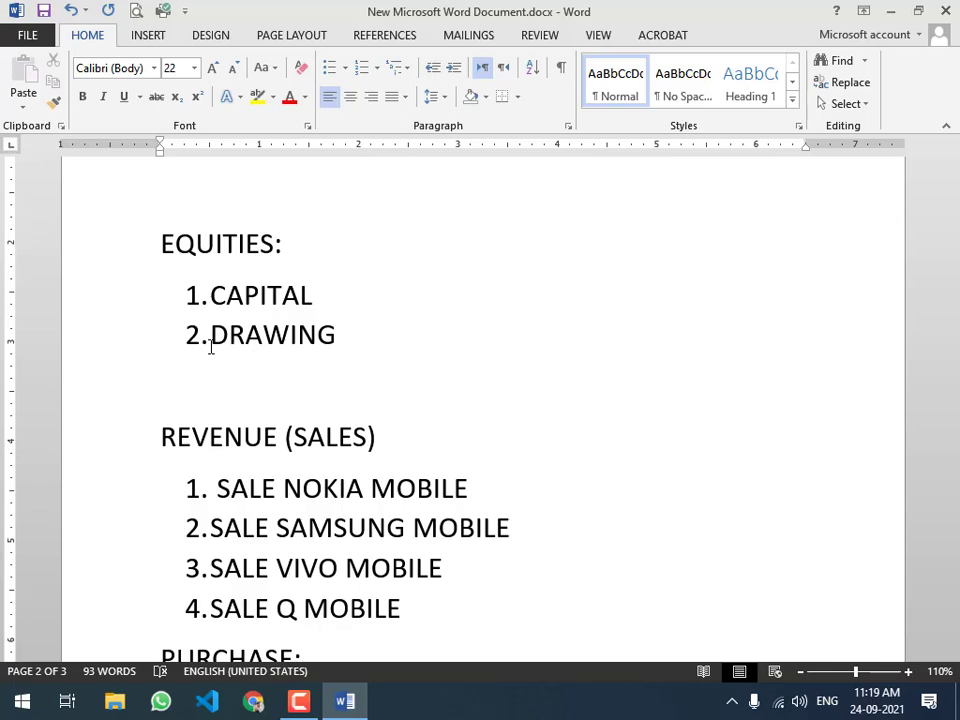
scroll(210, 346, "down", 2)
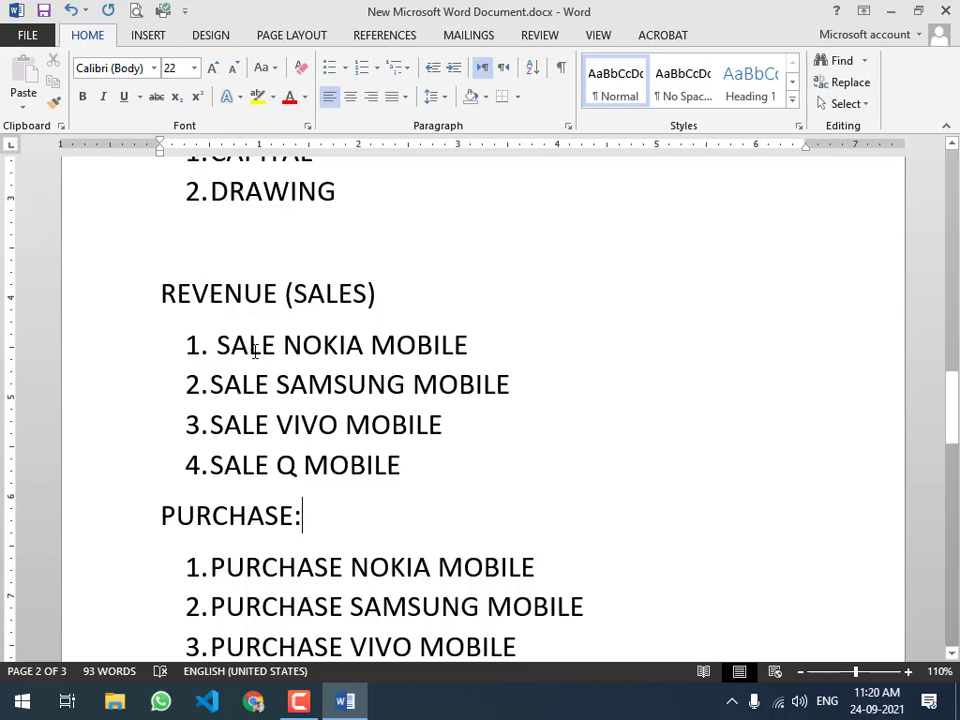
scroll(255, 350, "down", 1)
scroll(255, 350, "down", 4)
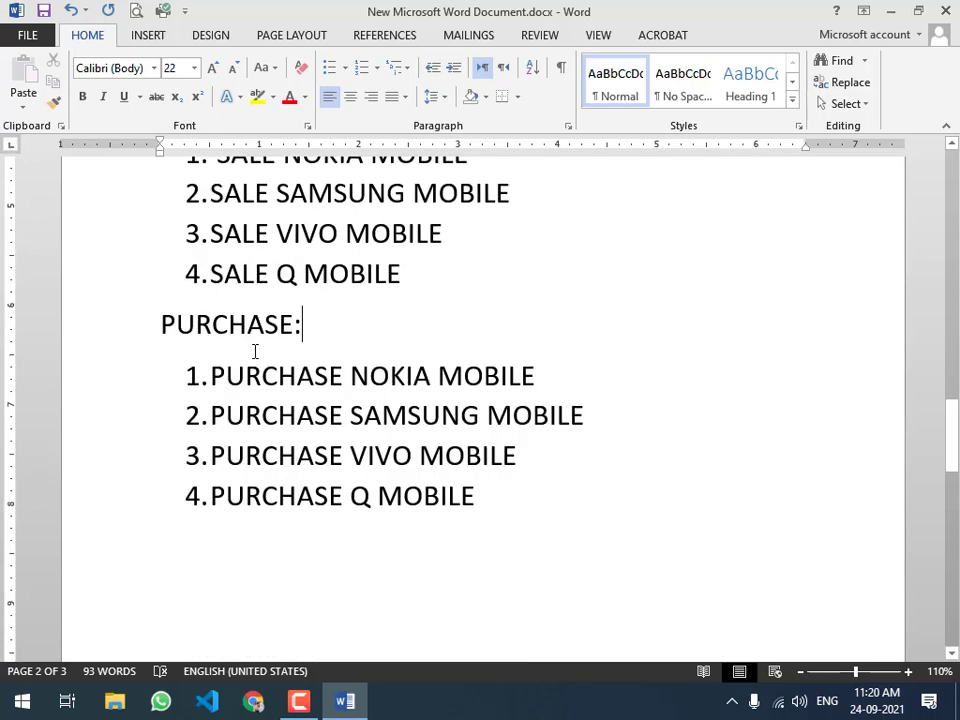
scroll(255, 350, "up", 3)
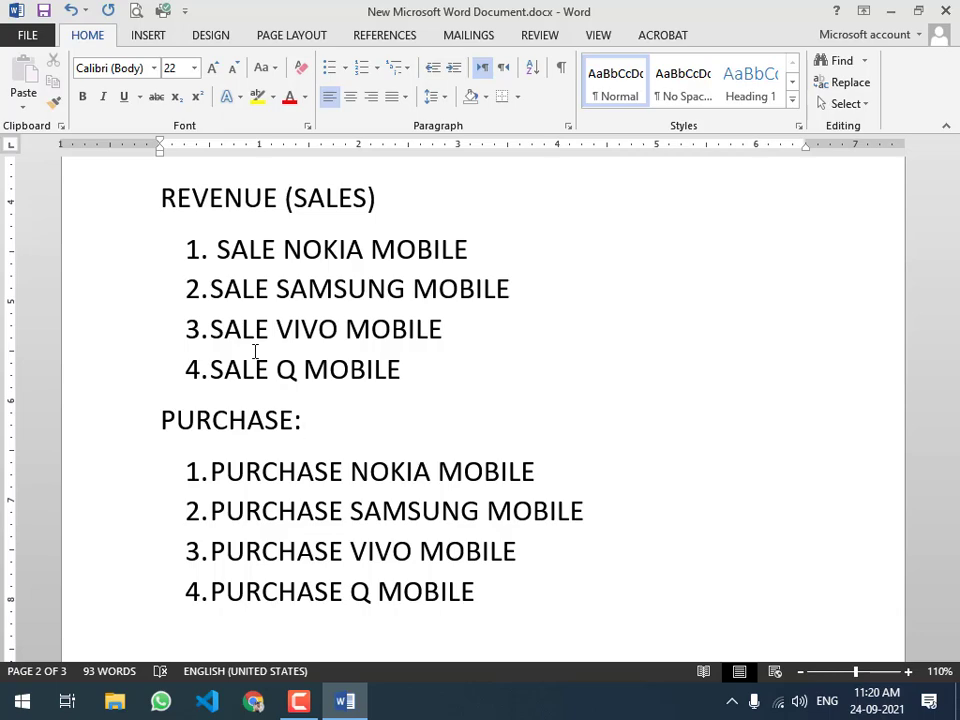
- Enter the subheading "EXPENESES:" at the start of the empty third page
scroll(255, 350, "down", 6)
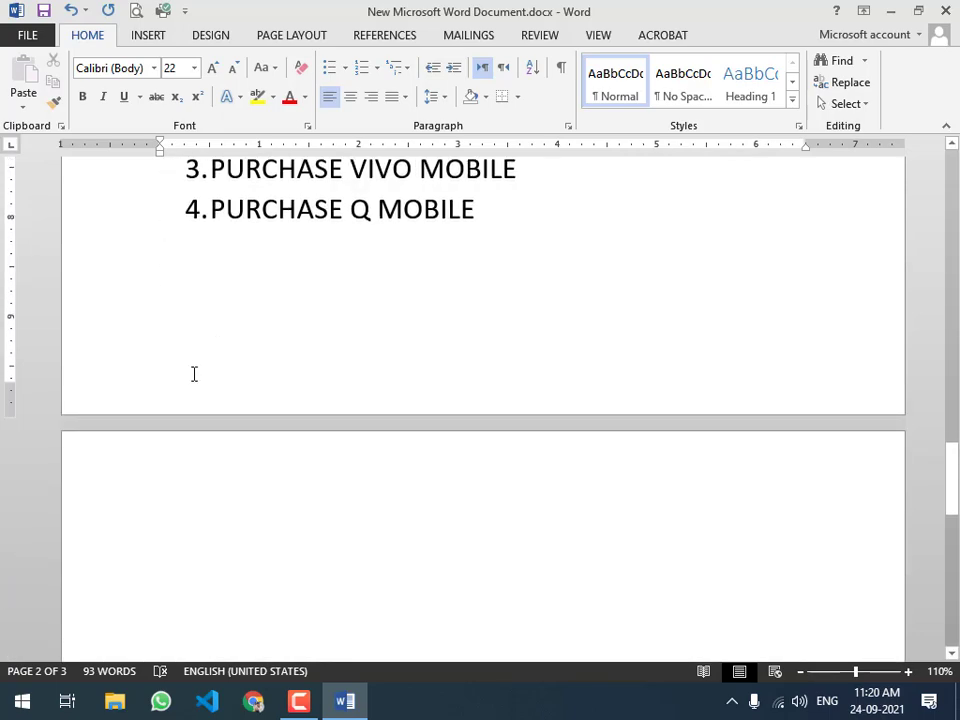
left_click(210, 504)
scroll(216, 506, "down", 2)
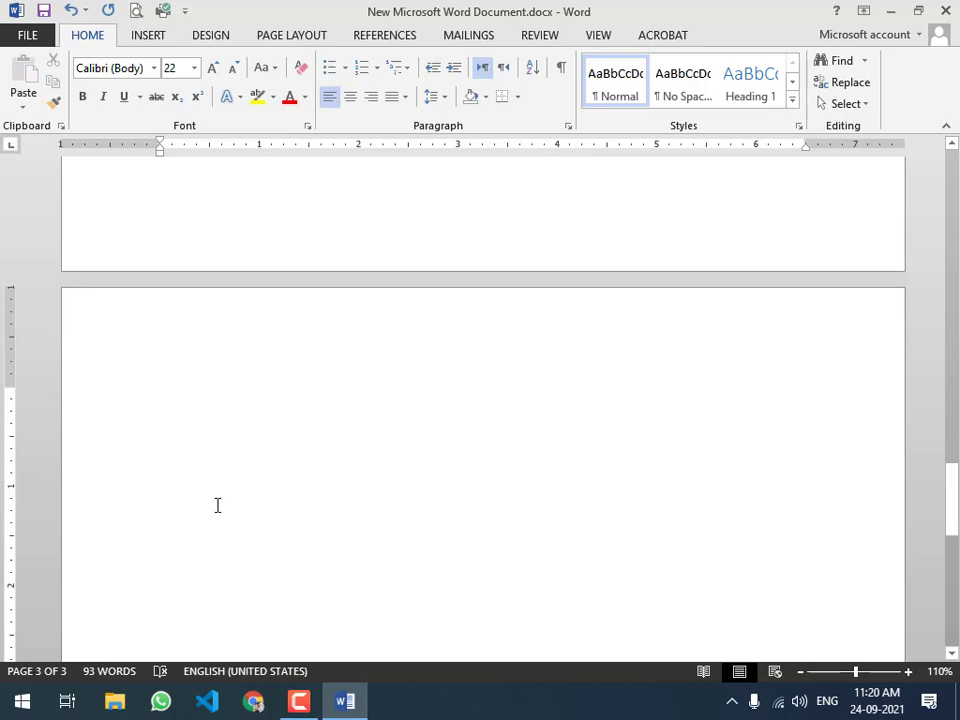
type("EXPENES")
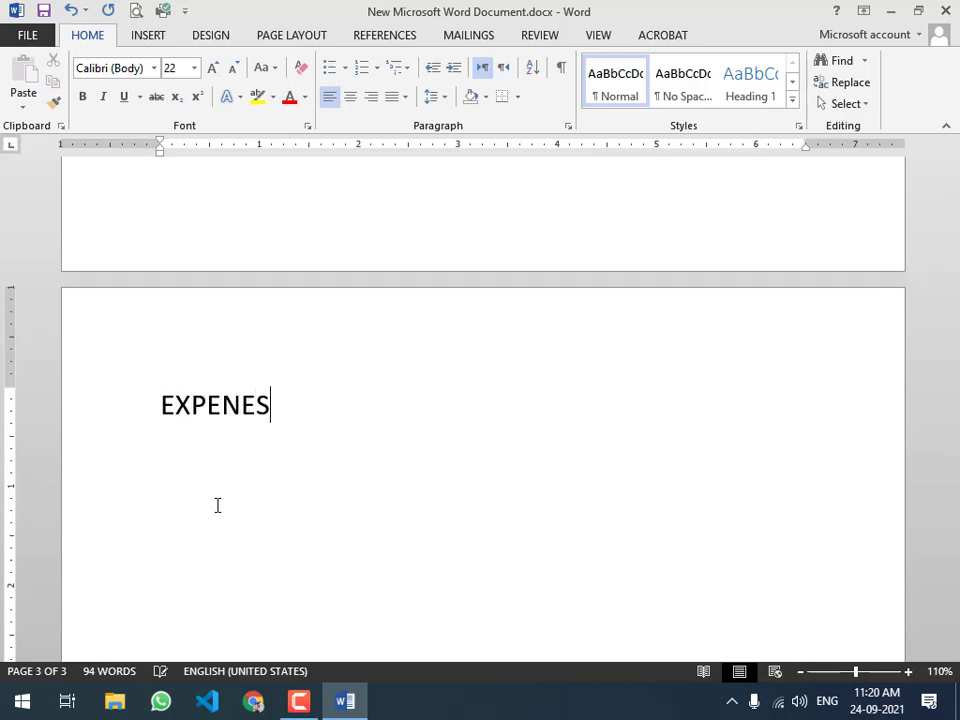
type("ES:")
key("Return")
- Start a numbered list under the expenses subheading with RENT EXP. and SALARIES EXP. as items 1 and 2
type("1.")
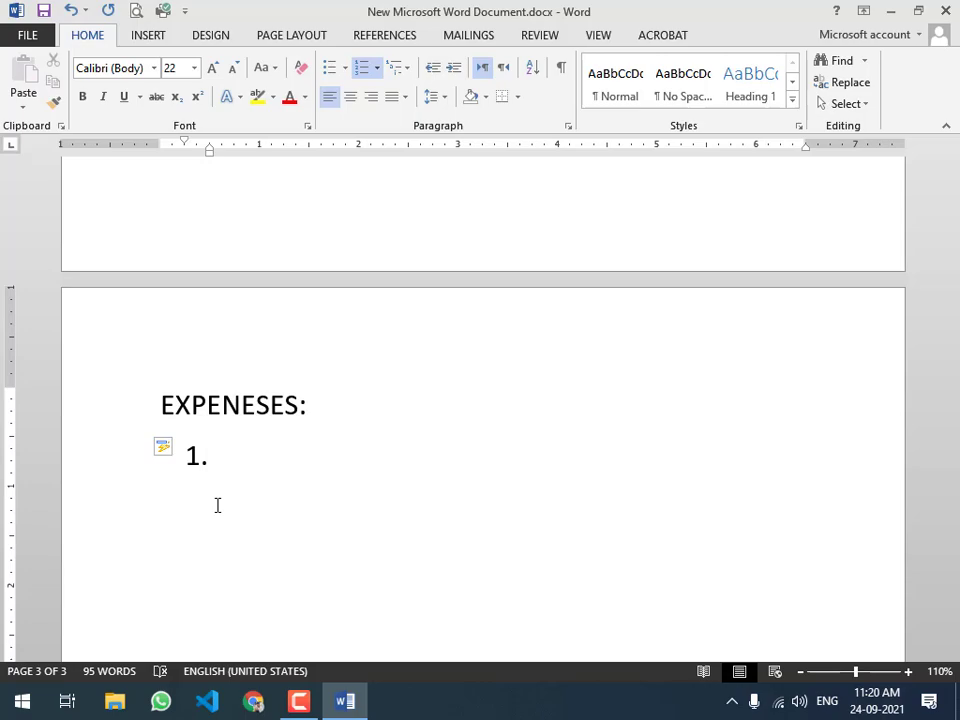
type("RENT E")
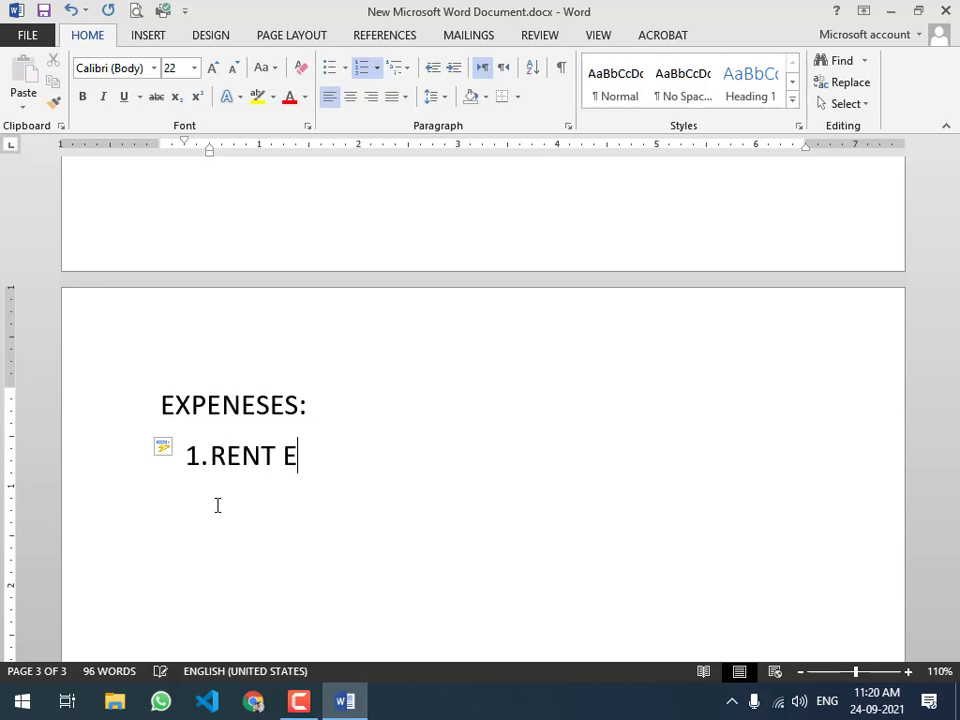
type("XP.")
key("Return")
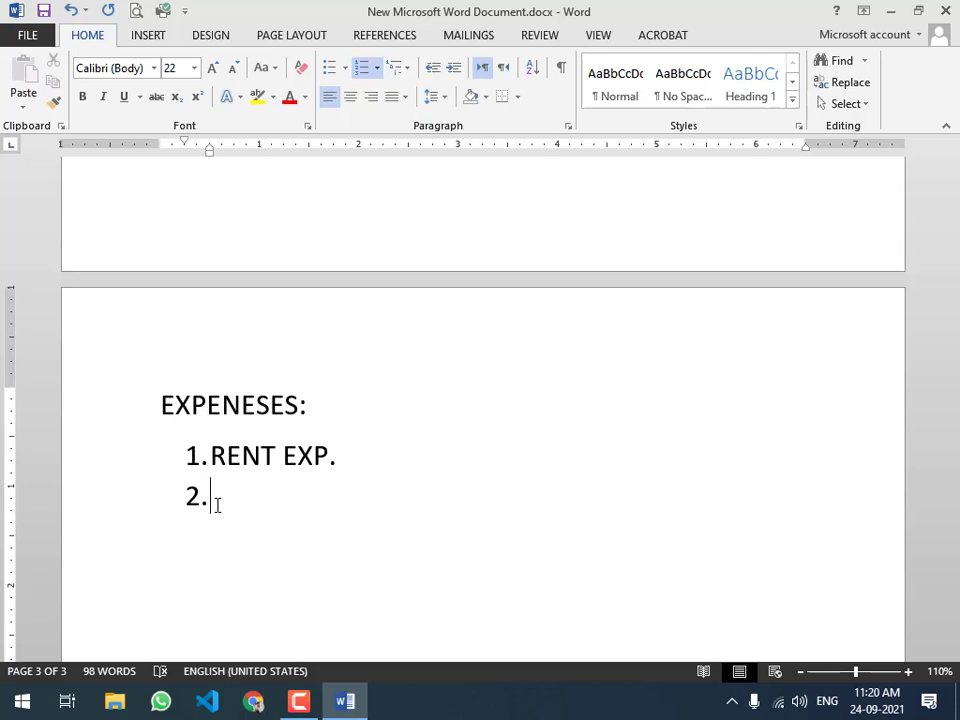
type("SALE")
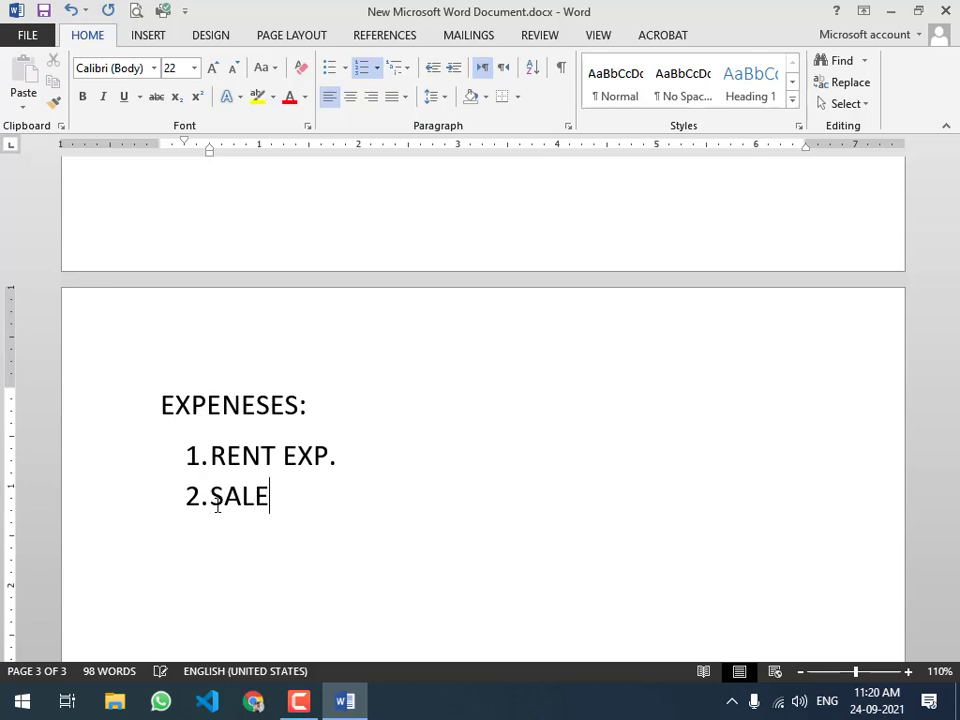
key("BackSpace")
type("ARIES ")
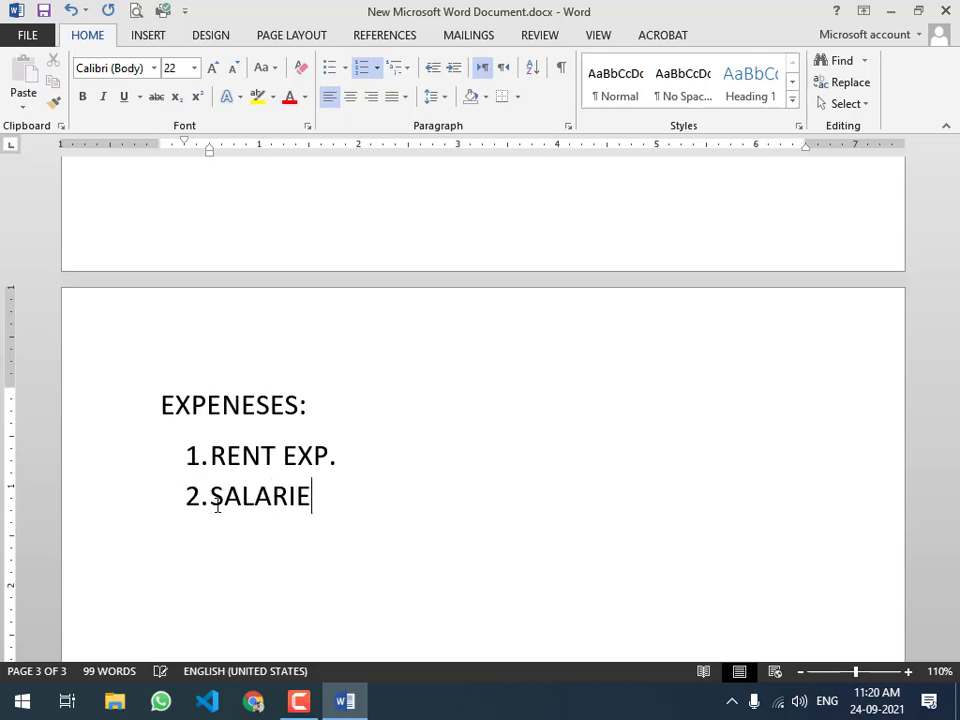
type("EXP.")
key("Return")
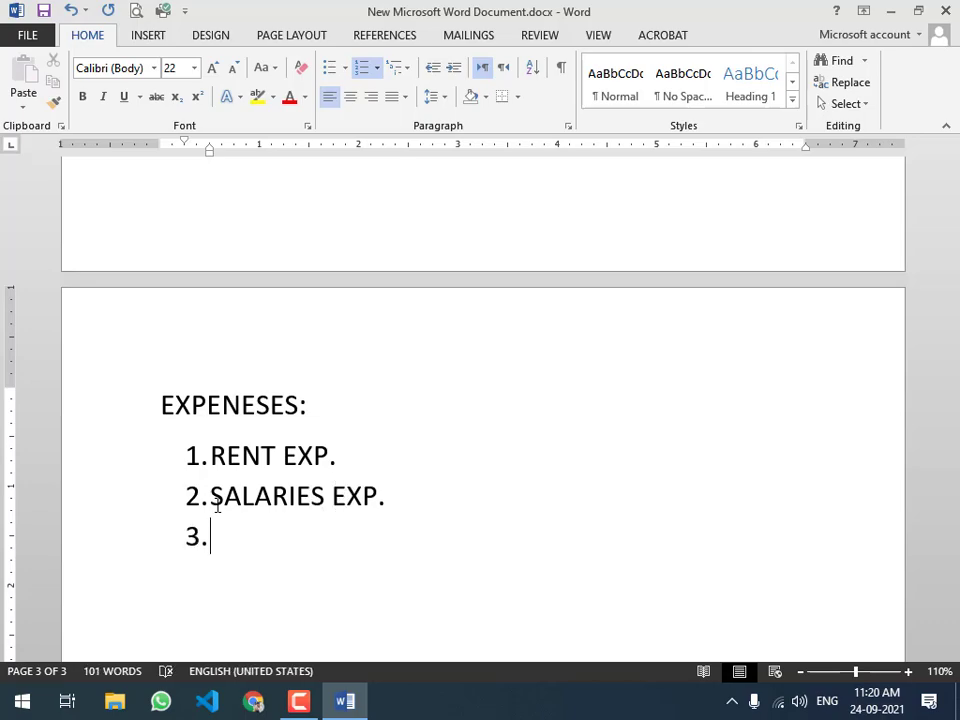
- Add LUNCH EXP. and TEA EXP. as items 3 and 4 of the expenses list
type("LUN")
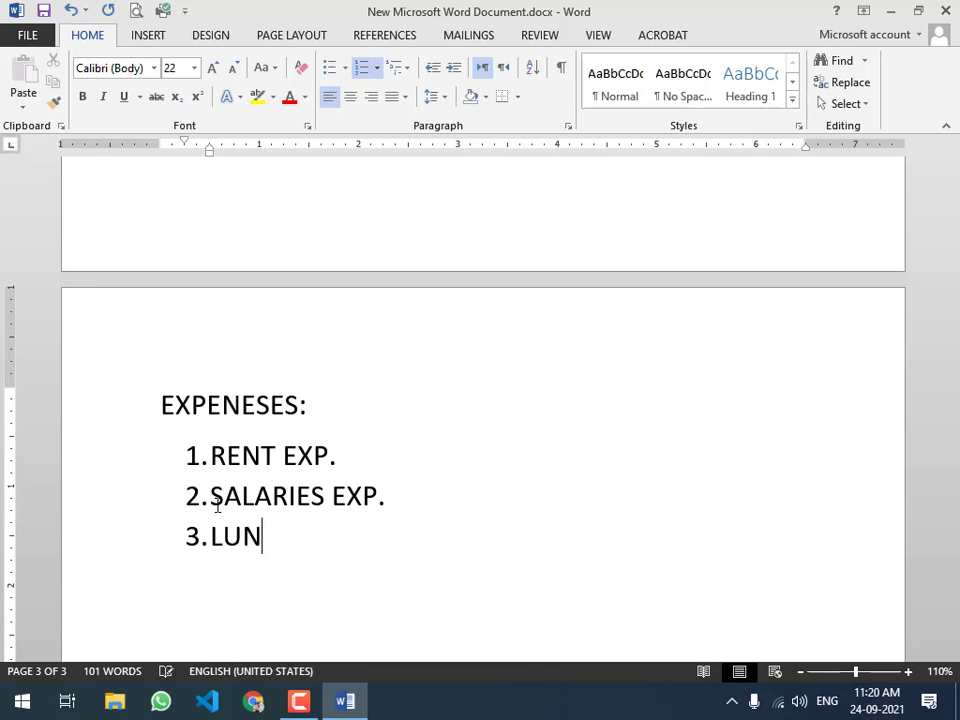
type("CH EXP.")
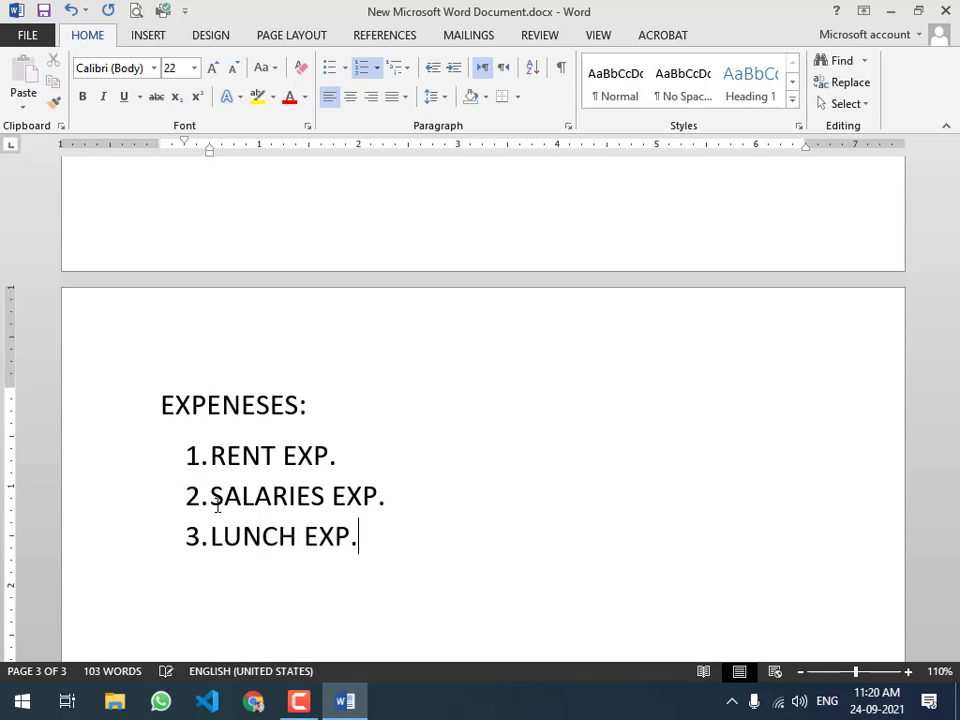
key("Return")
type("TEA EXP.")
key("Return")
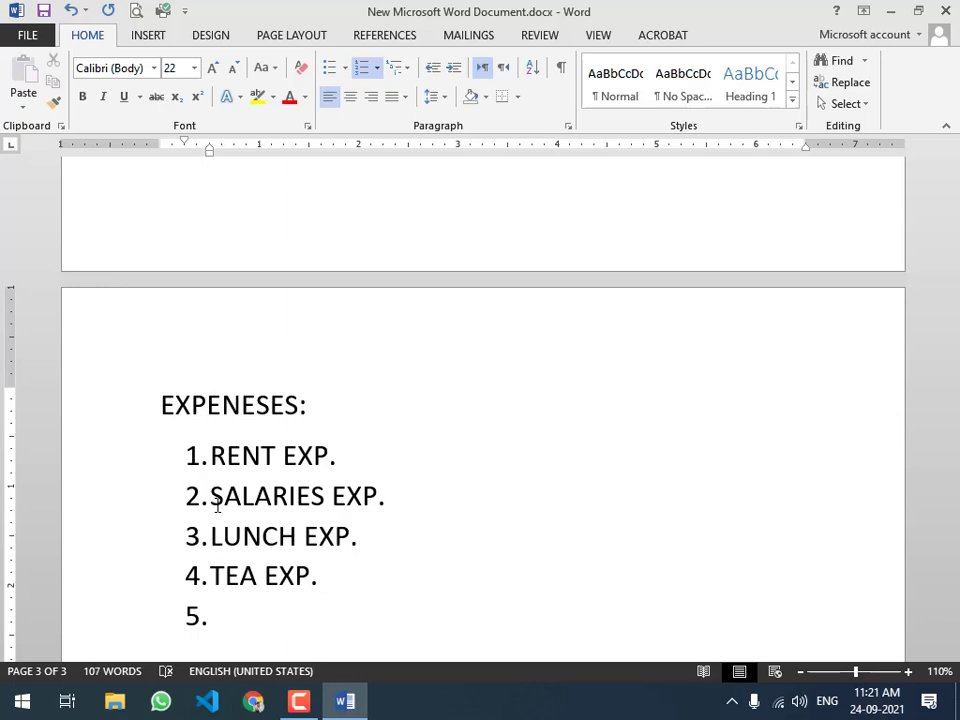
- Continue the expenses list with PHOTO COPY EXP. and TRAVEL EXP. as items 5 and 6
type("PHOTO COPY EXP.")
key("Return")
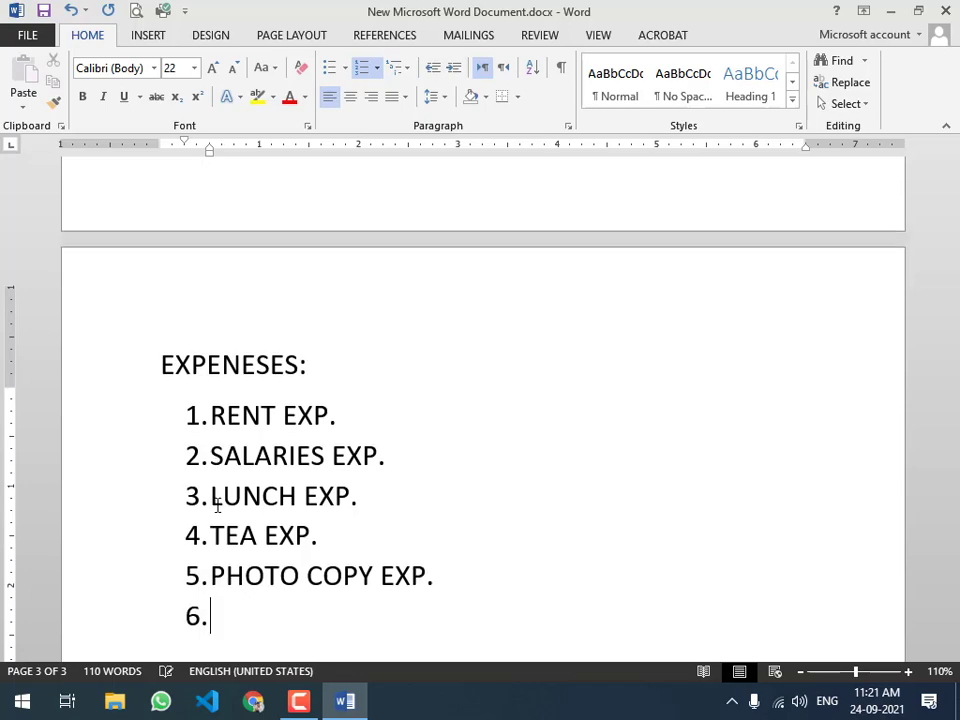
type("TRAVEL EXP.")
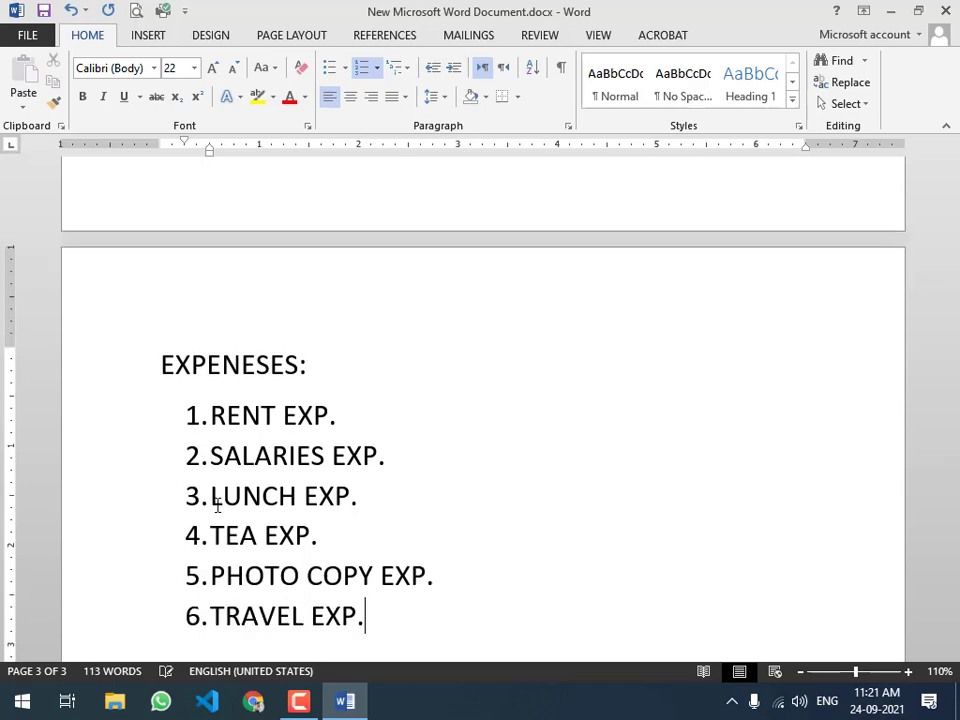
- Add DONATION EXP. and AILMS EXP. as items 7 and 8 of the expenses list, and end the numbering
key("Return")
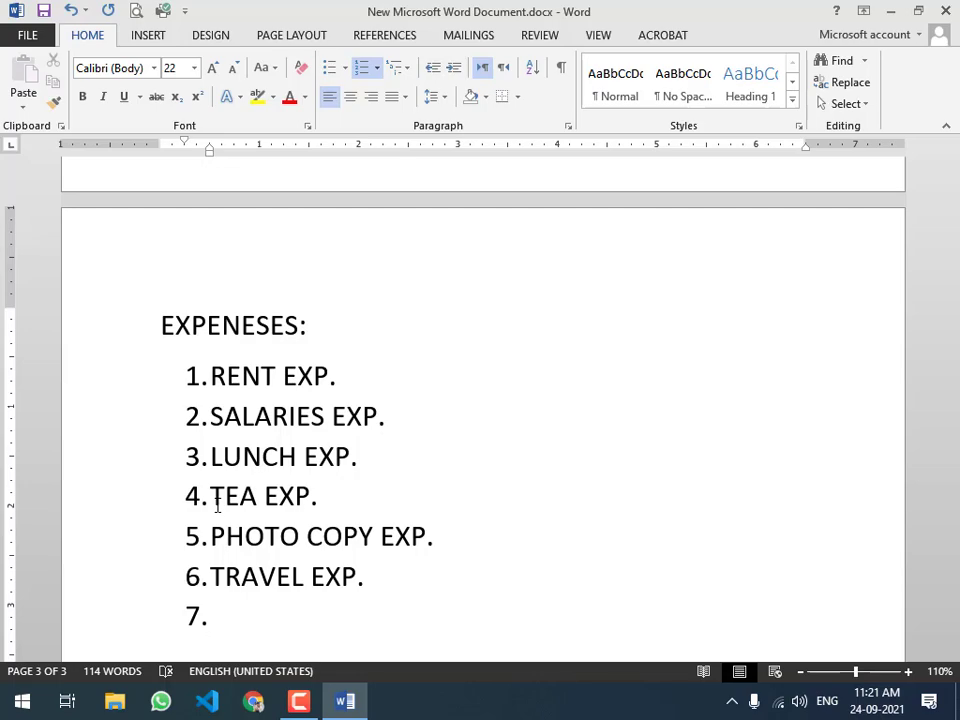
type("DONA")
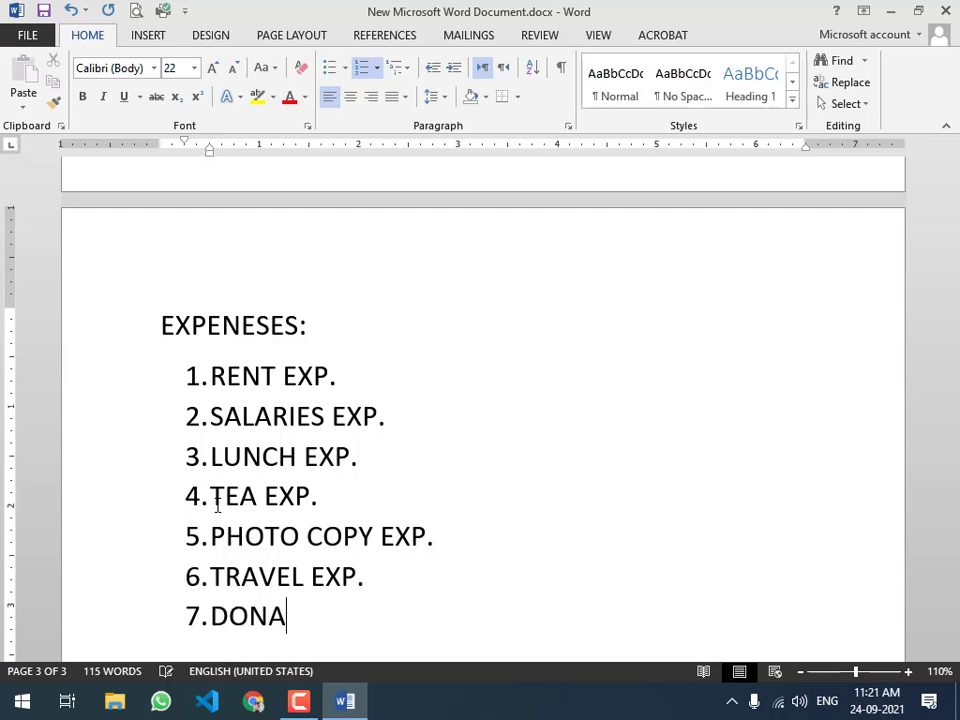
type("TION EXP.")
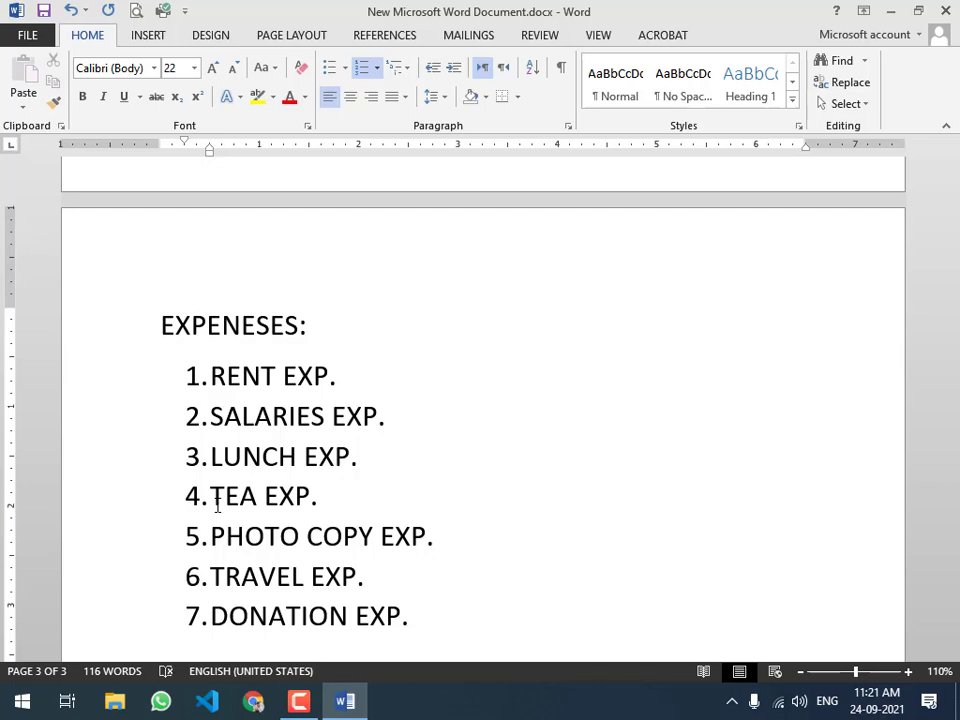
key("Return")
type("AILM")
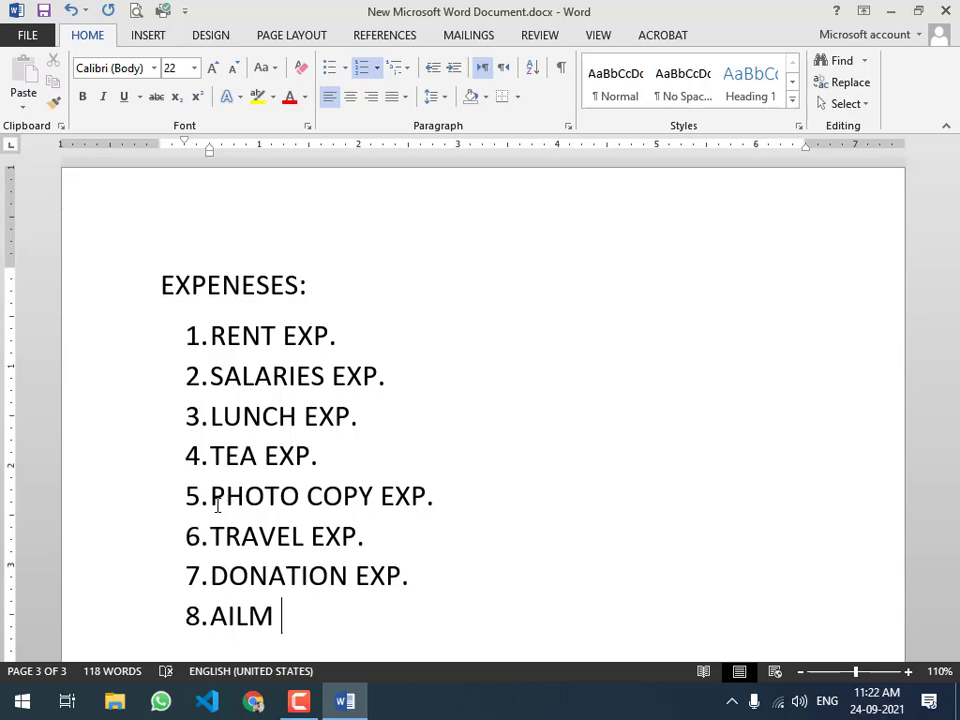
type("S EXP.")
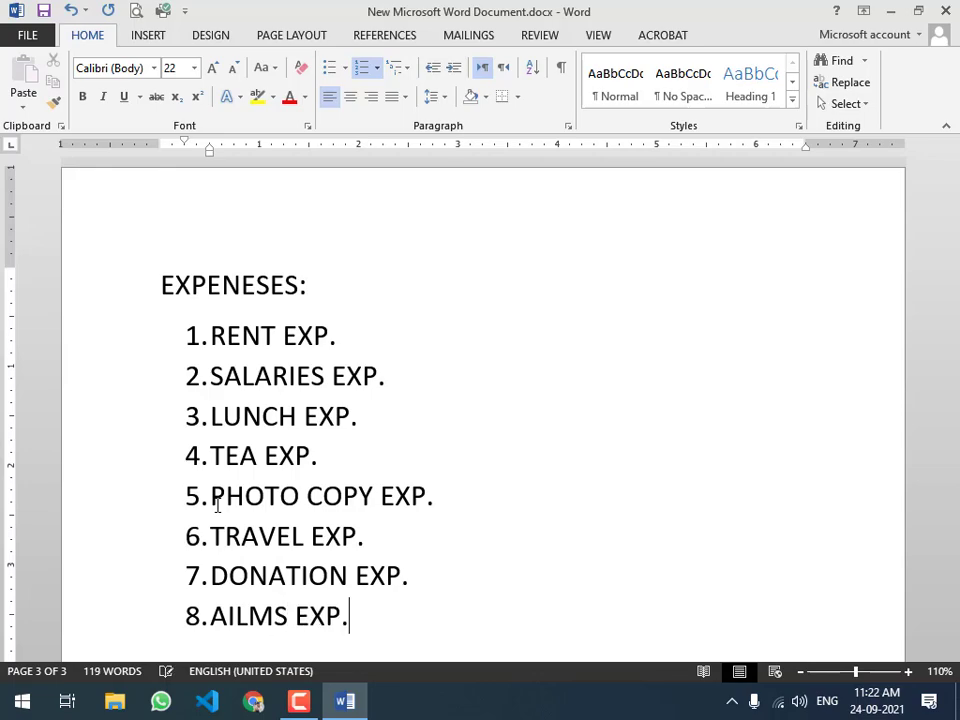
key("Return")
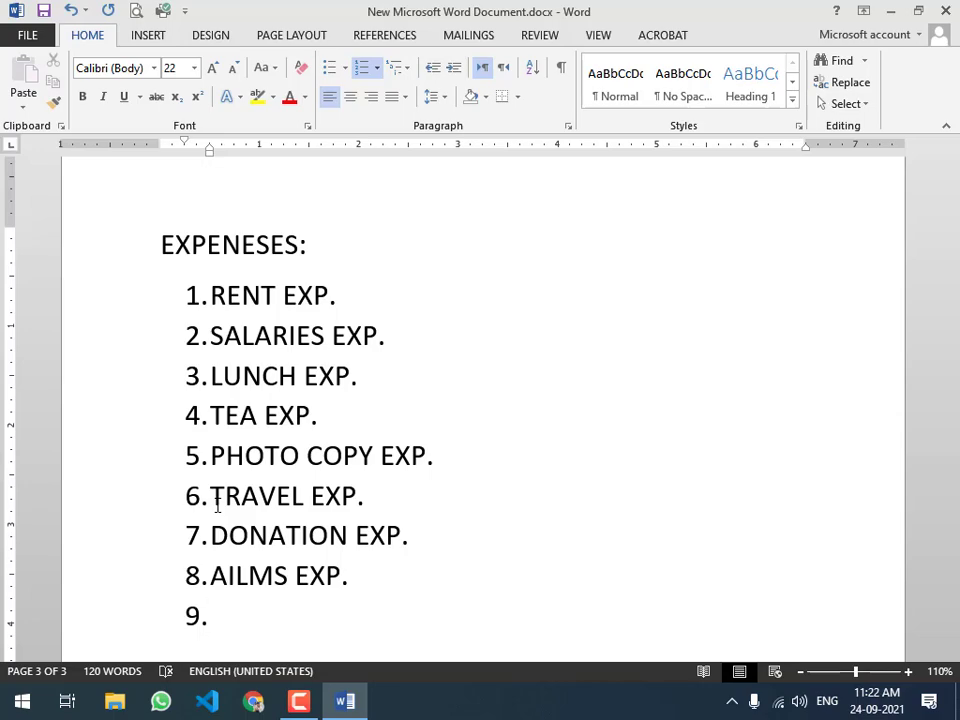
key("Return")
key("Return")
scroll(217, 508, "up", 20)
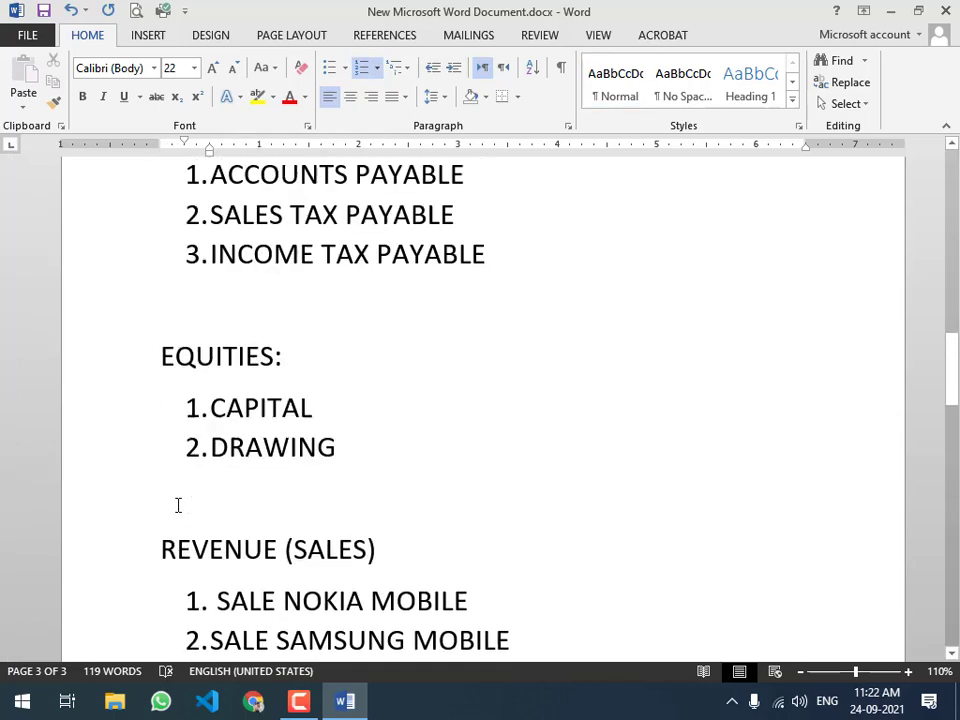
scroll(178, 497, "up", 6)
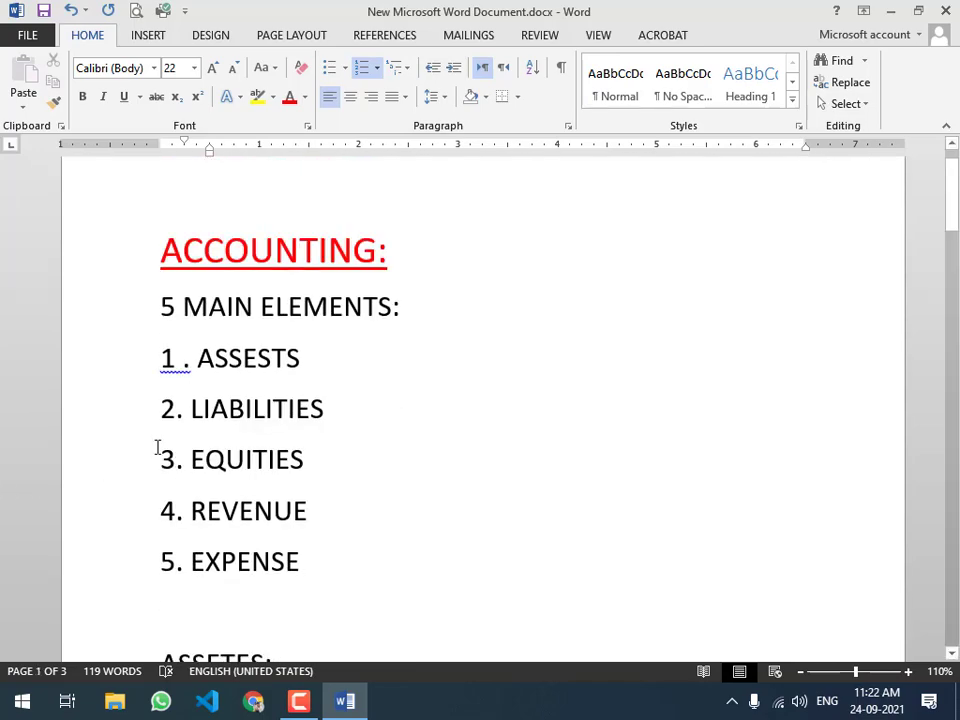
left_click_drag(197, 358, 350, 582)
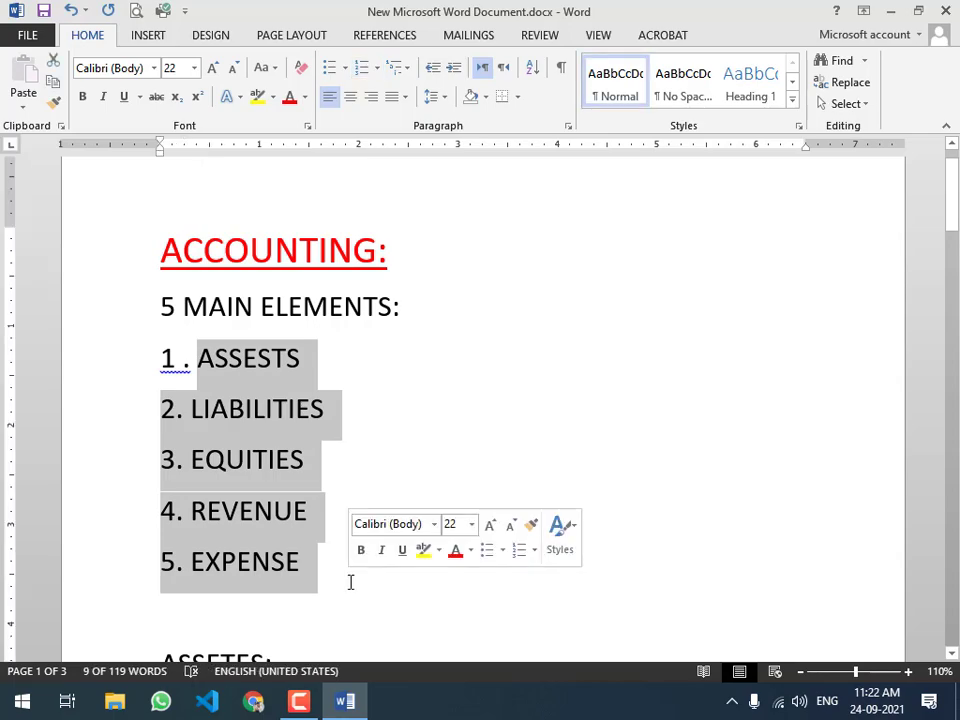
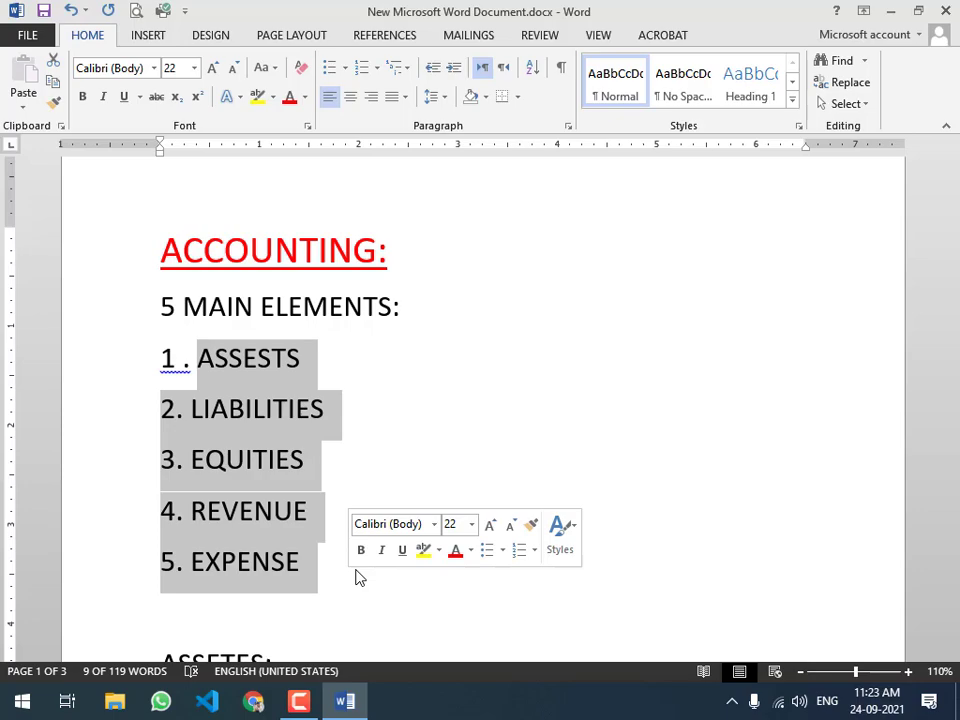
- Enter the heading "CHART OF ACCOUNTS" below the expenses list on the third page
scroll(343, 591, "down", 15)
scroll(343, 593, "down", 20)
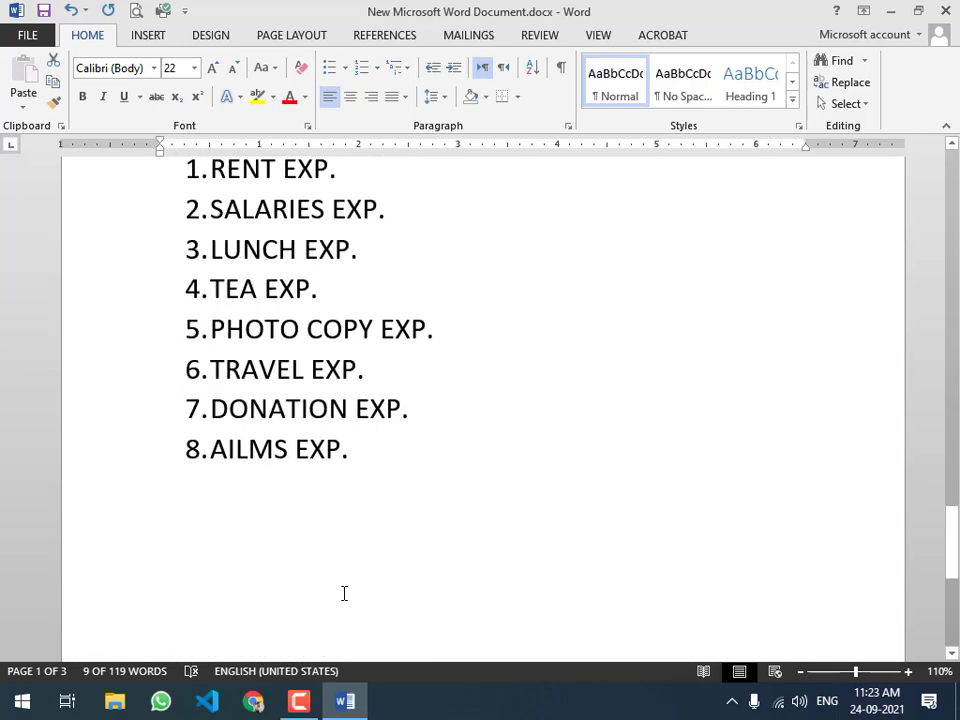
left_click(240, 543)
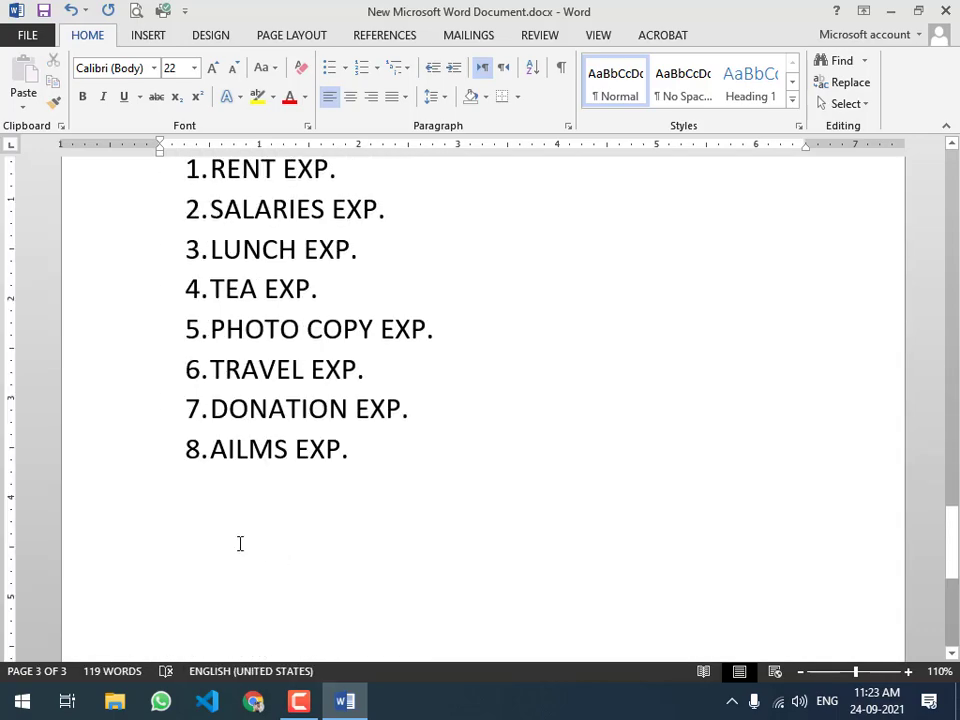
type("CHART OF ACCO")
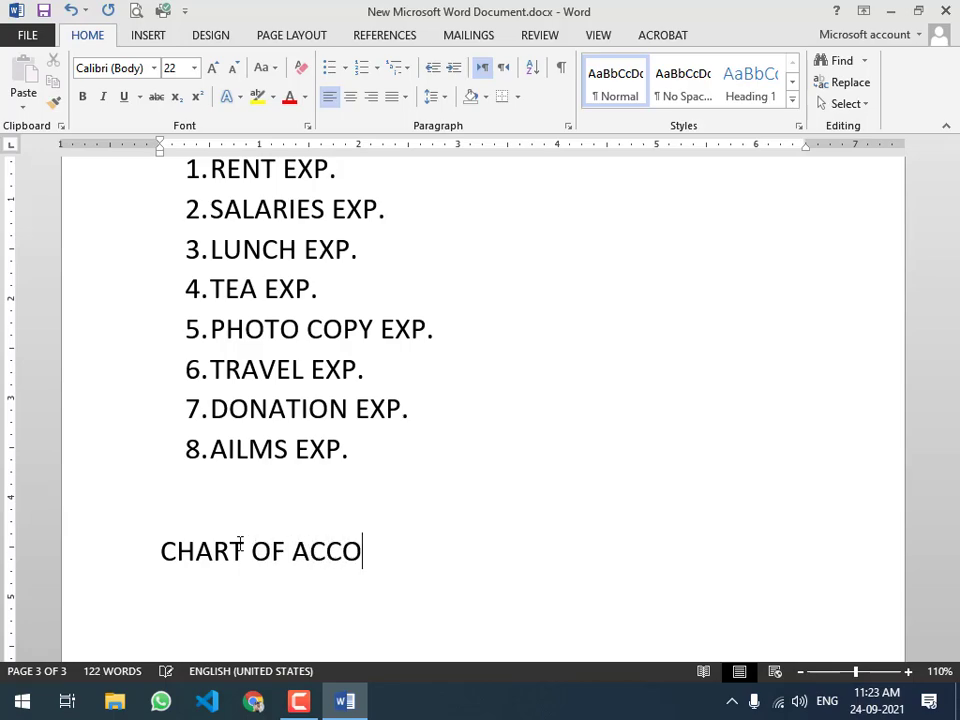
type("UNTS")
scroll(25, 510, "down", 2)
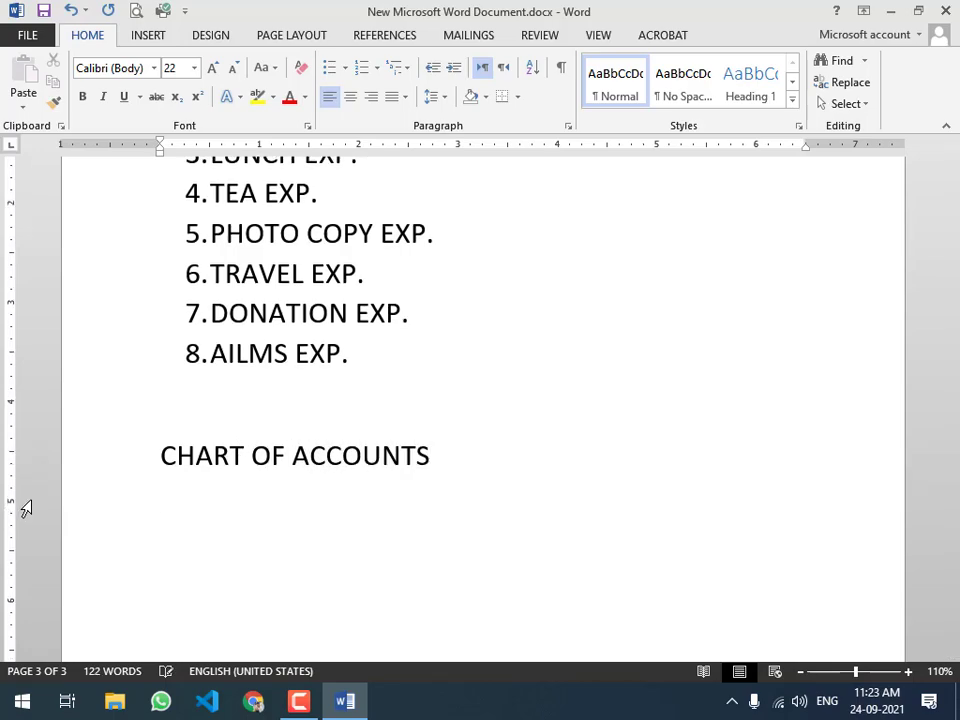
- Enlarge the CHART OF ACCOUNTS heading to font size 48
left_click(88, 463)
left_click(212, 68)
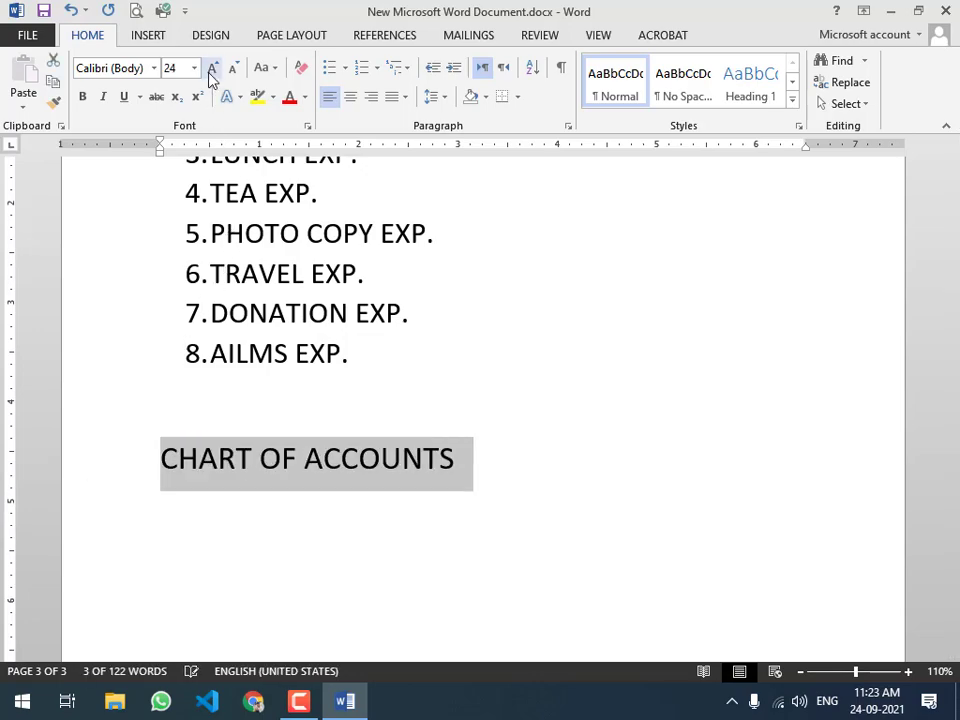
left_click(211, 70)
left_click(211, 70)
left_click(211, 70)
left_click(211, 70)
left_click(211, 70)
left_click(211, 70)
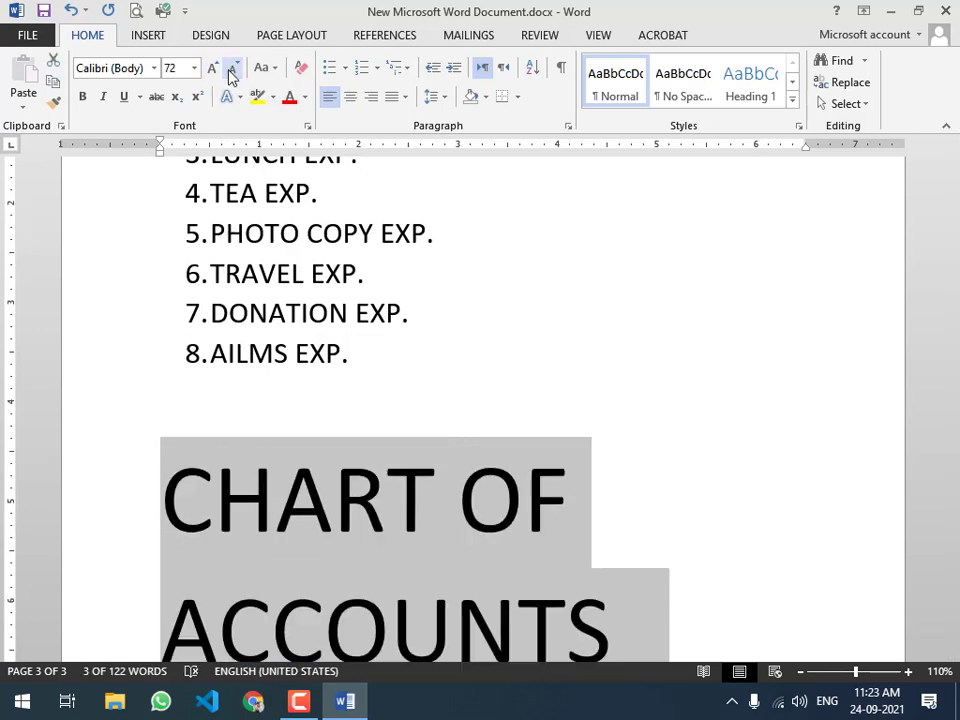
left_click(232, 70)
left_click(493, 531)
left_click(755, 490)
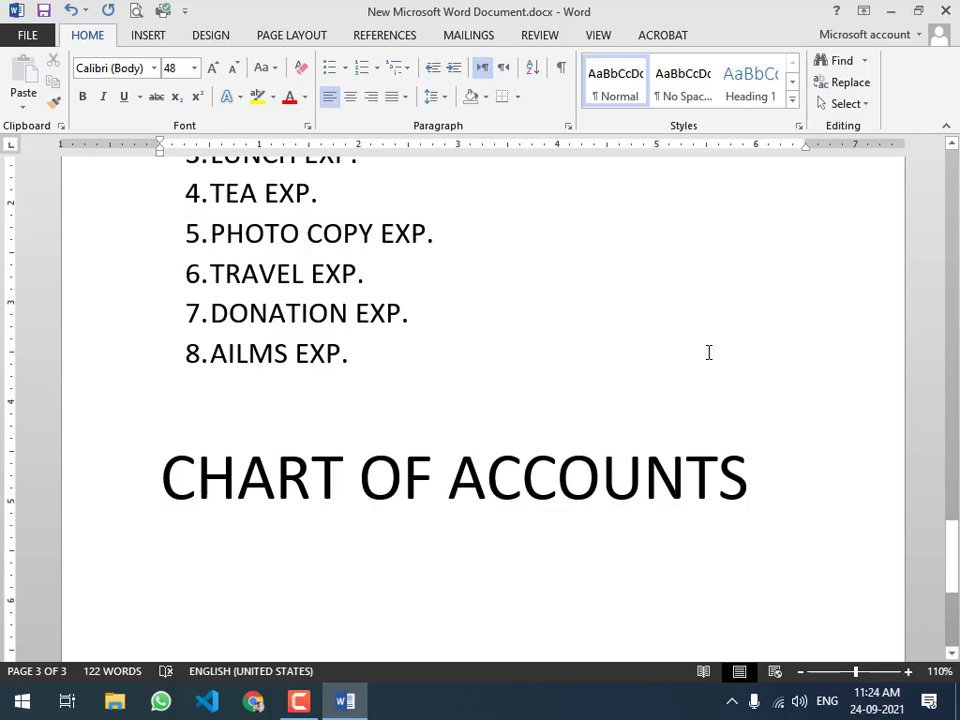
- Examine the list of asset examples on the first page
scroll(708, 350, "down", 5)
left_click(540, 343)
left_click(388, 291)
left_click(362, 375)
left_click(333, 286)
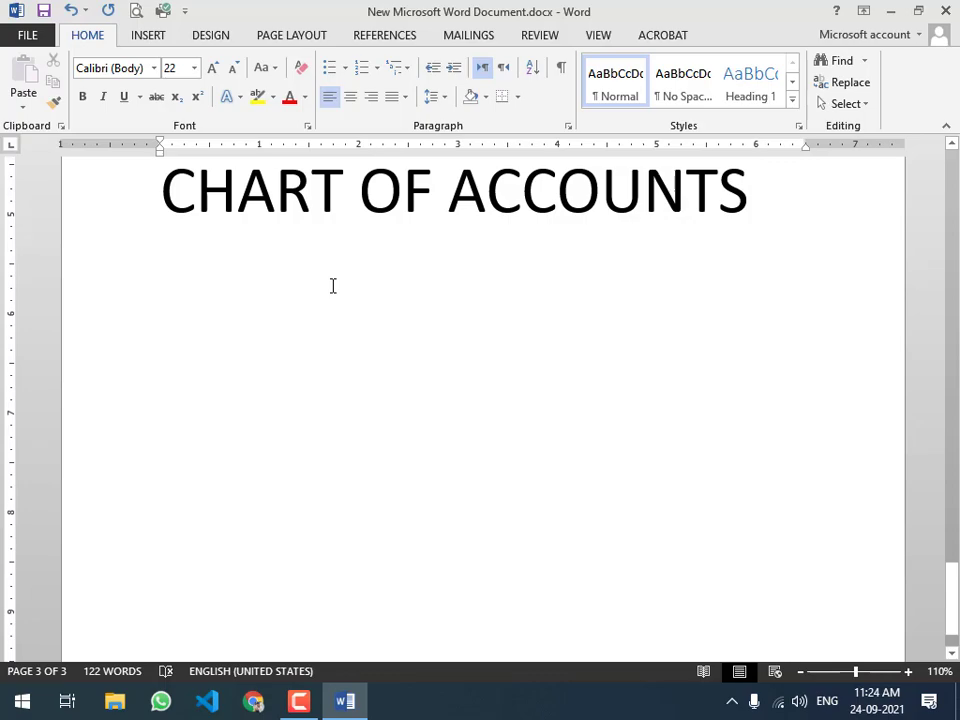
scroll(333, 286, "up", 20)
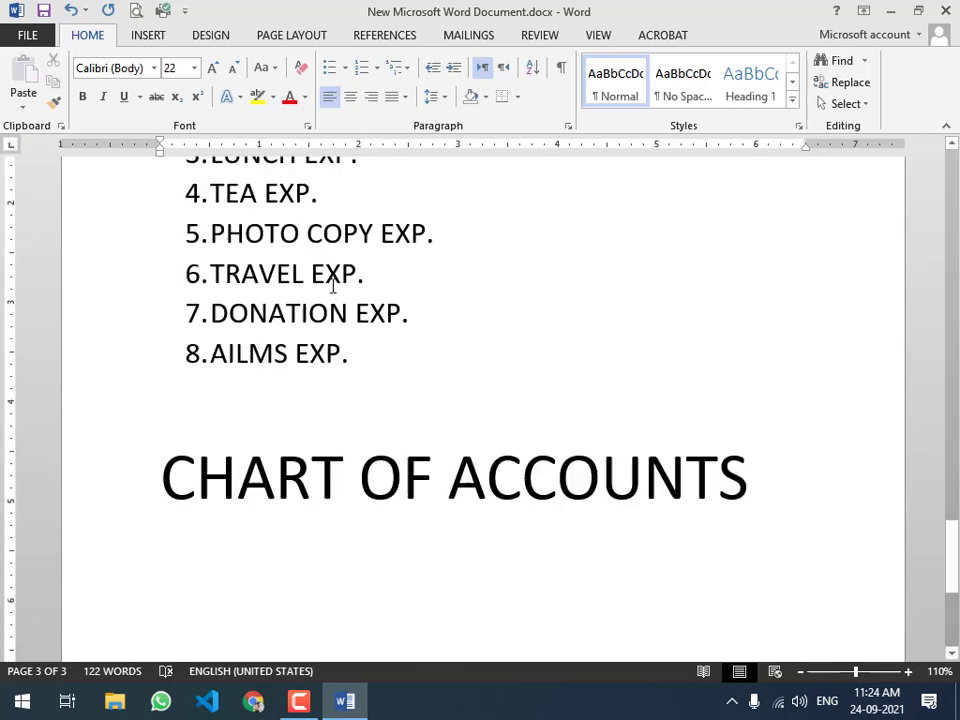
scroll(334, 253, "up", 10)
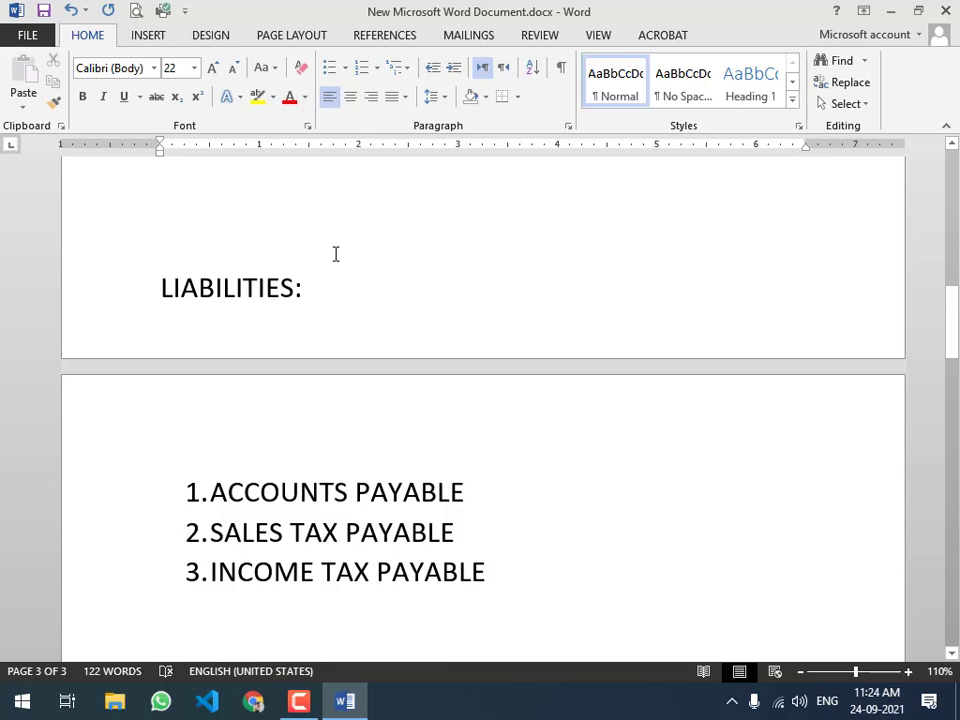
left_click(407, 364)
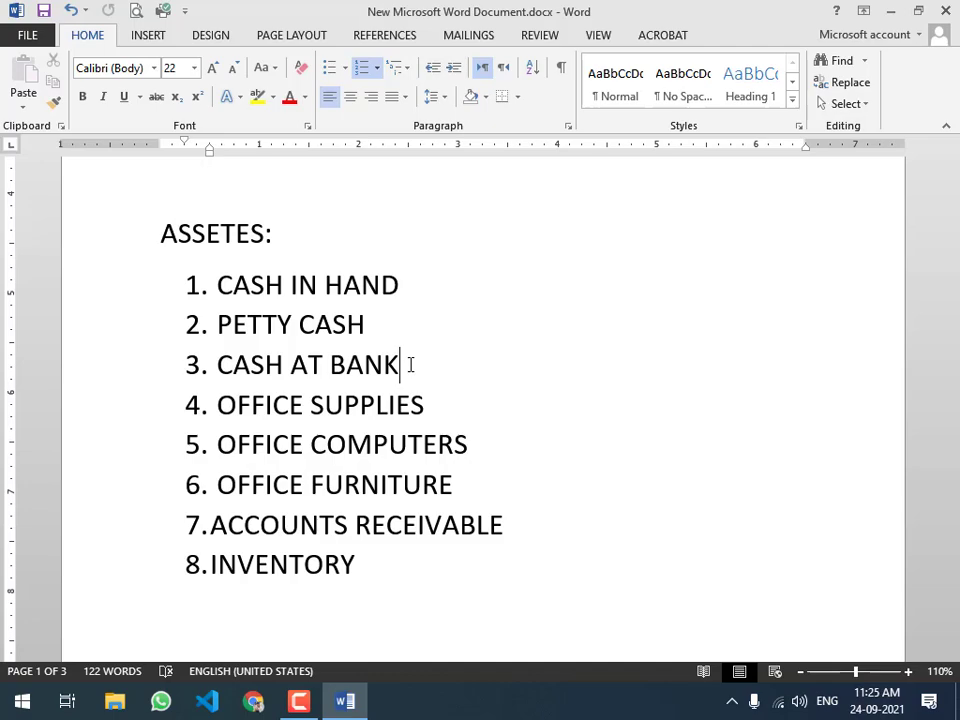
- Enter the line "DEBIT AND CREDIT RULES" directly below the CHART OF ACCOUNTS heading
scroll(410, 365, "down", 15)
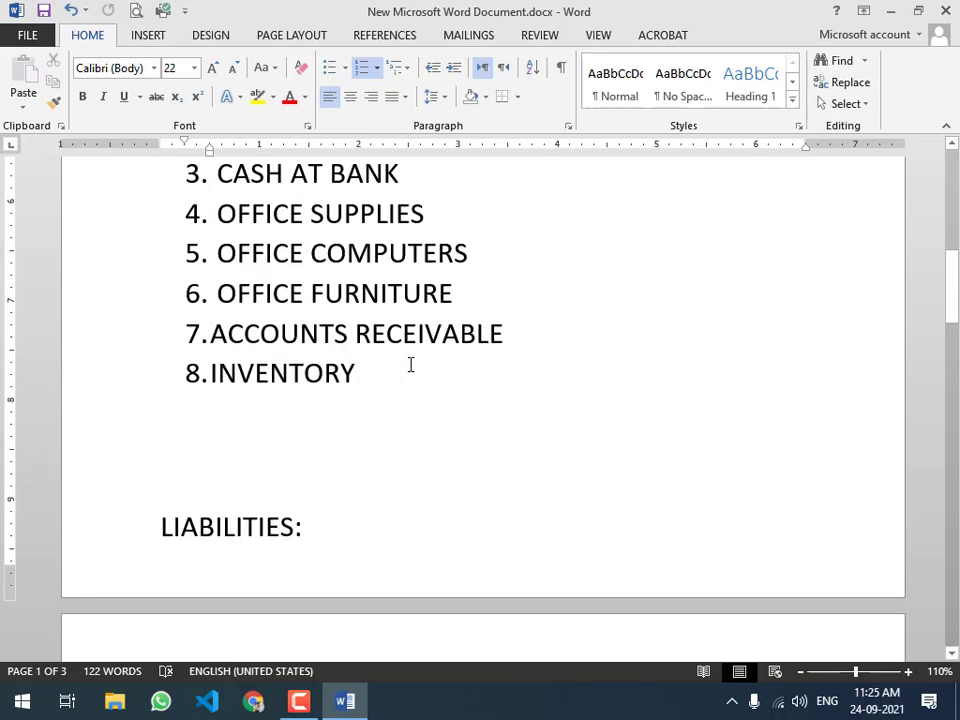
scroll(414, 407, "down", 15)
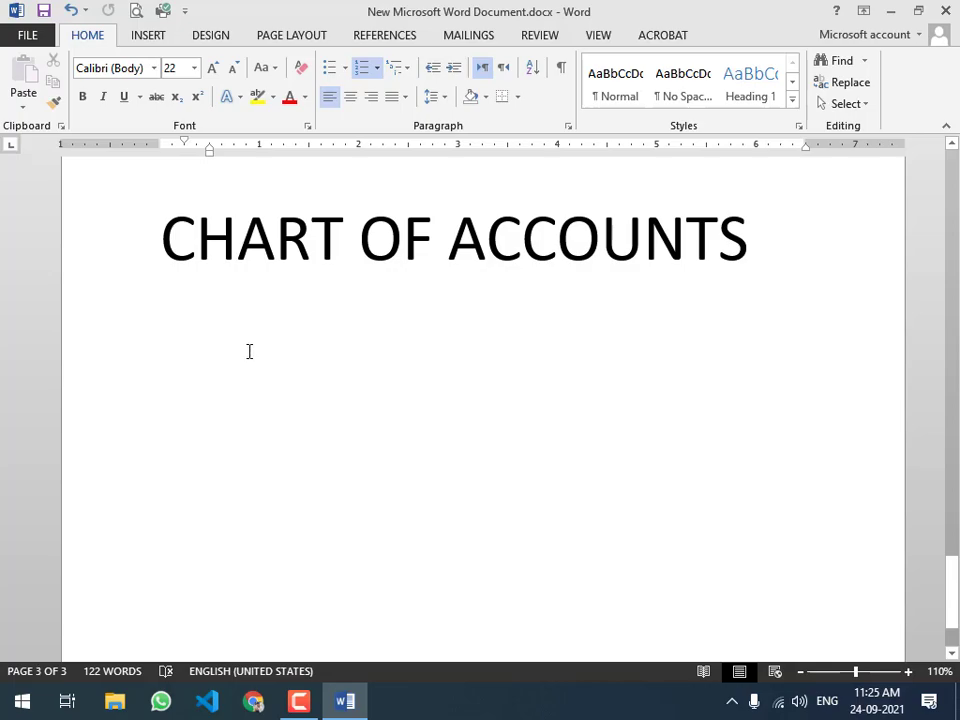
left_click(249, 351)
left_click(247, 338)
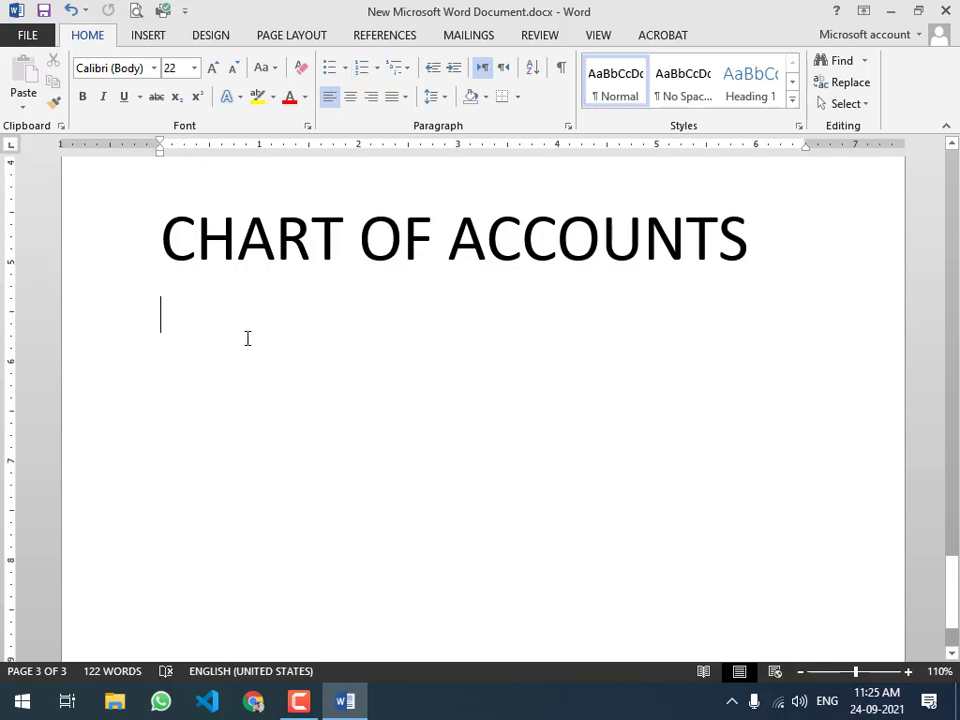
type("E")
key("BackSpace")
type("DEB")
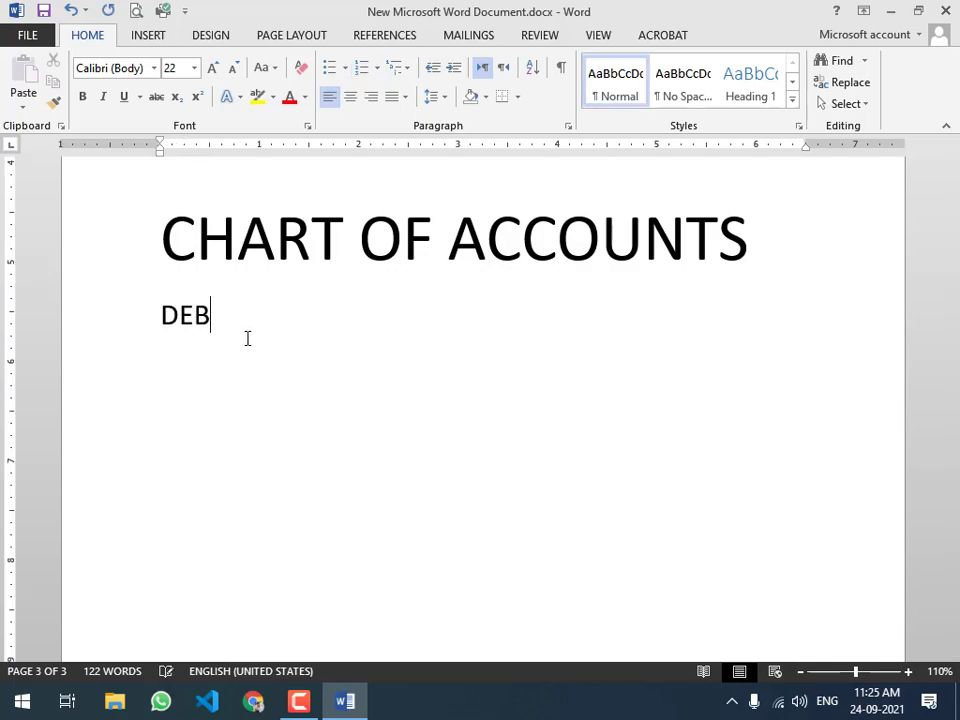
type("IT AND CR")
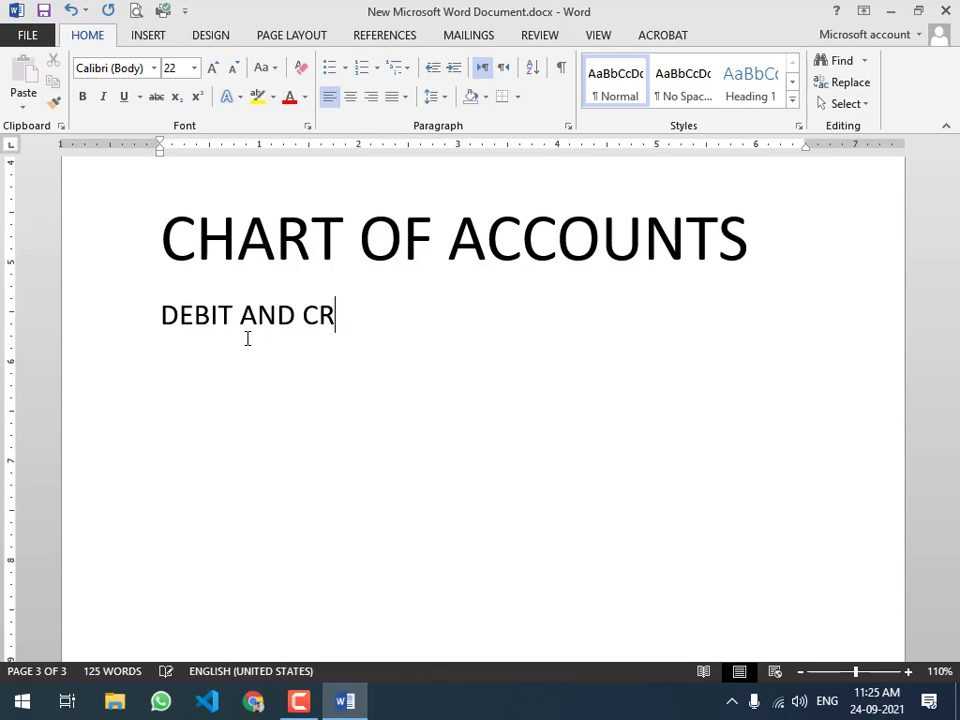
type("EDIT RULES:")
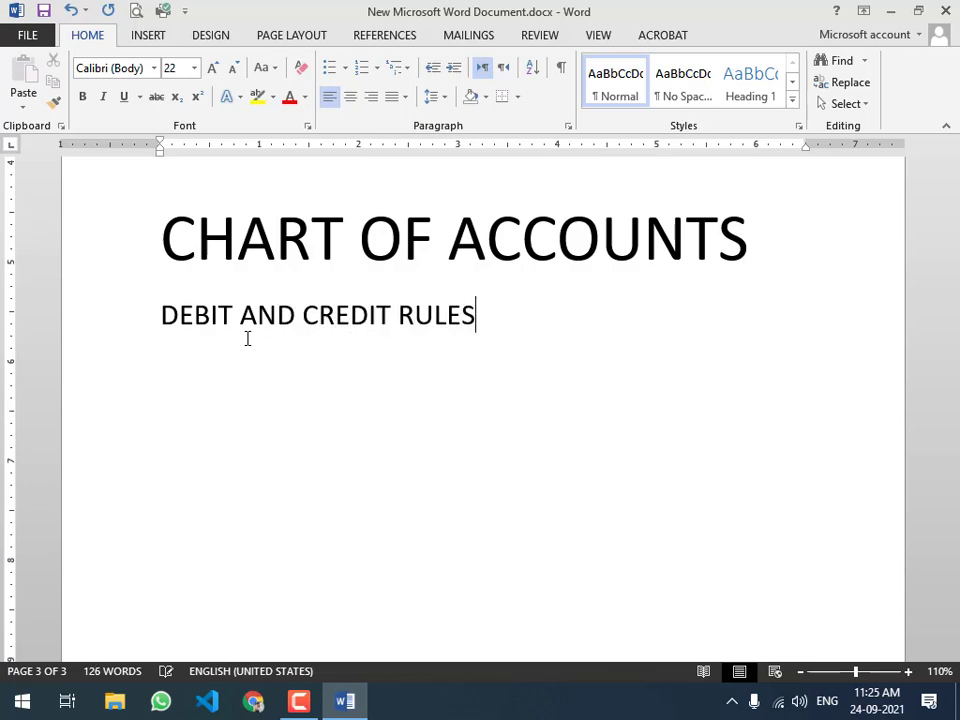
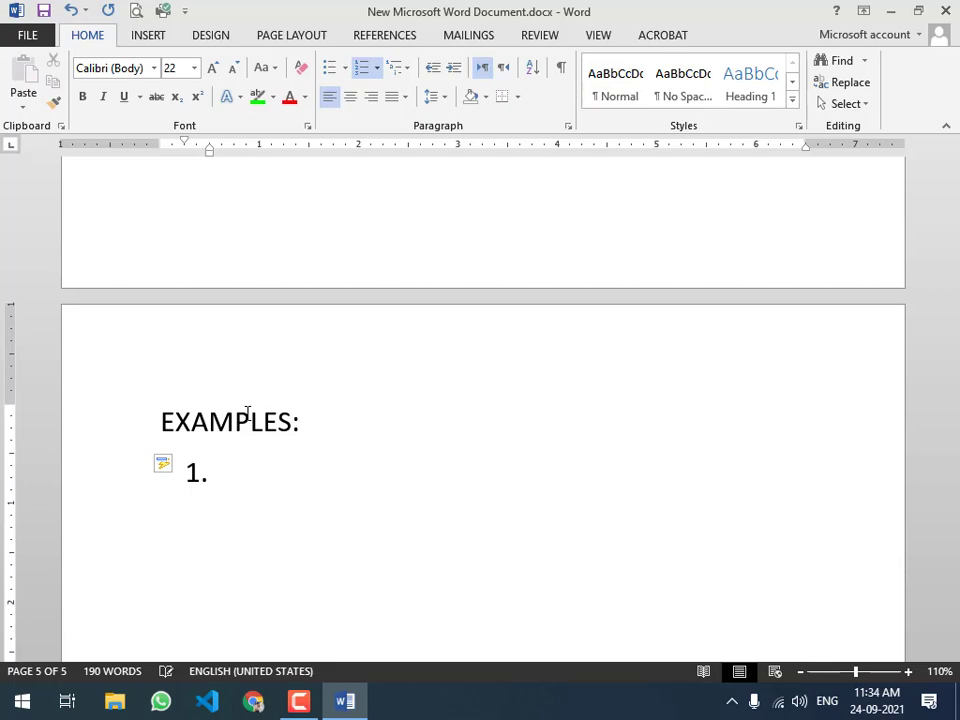
type("BUSIN")
key("BackSpace")
key("BackSpace")
key("BackSpace")
key("BackSpace")
key("BackSpace")
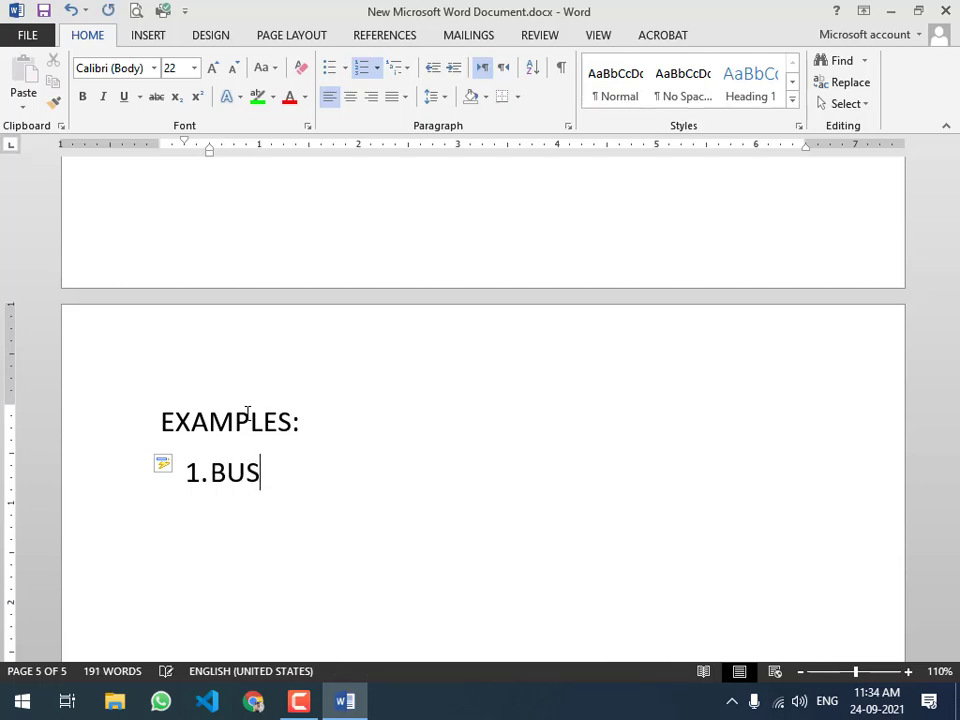
- Enter "INVESTED CASH IN THE BUSINESS:" as item 1 under EXAMPLES, and end the numbered list below it
type("IN")
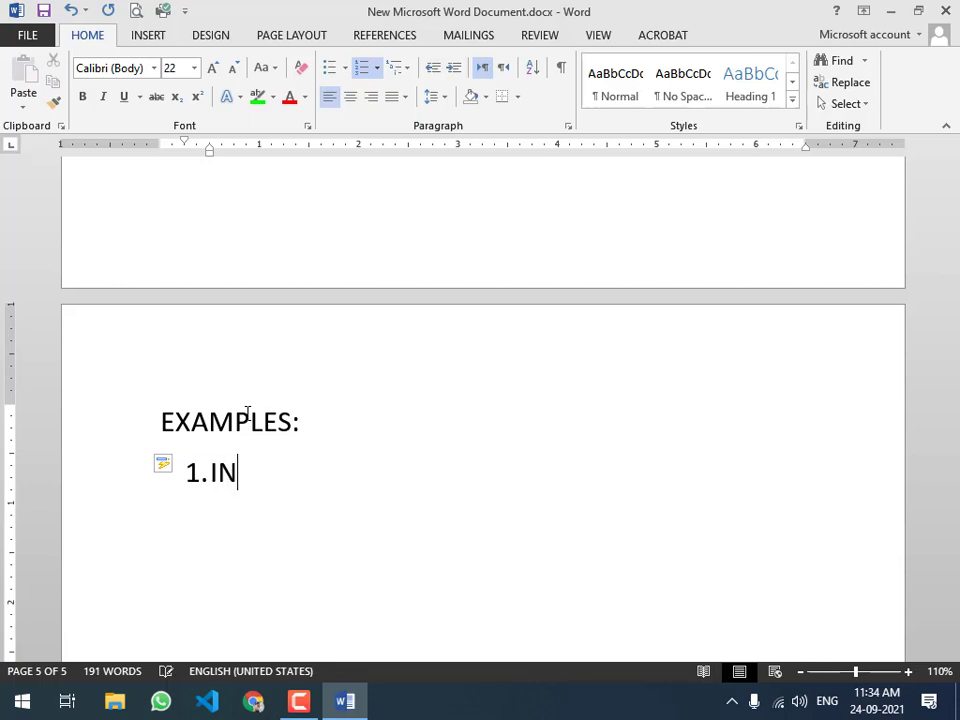
type("VESTE")
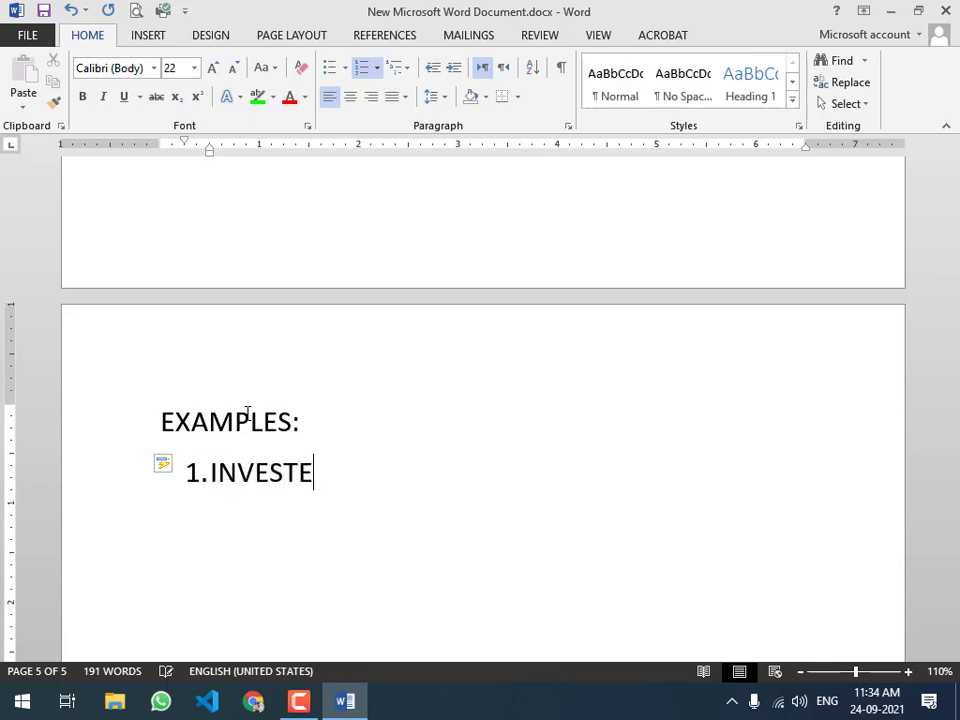
type("D CASH IN TH")
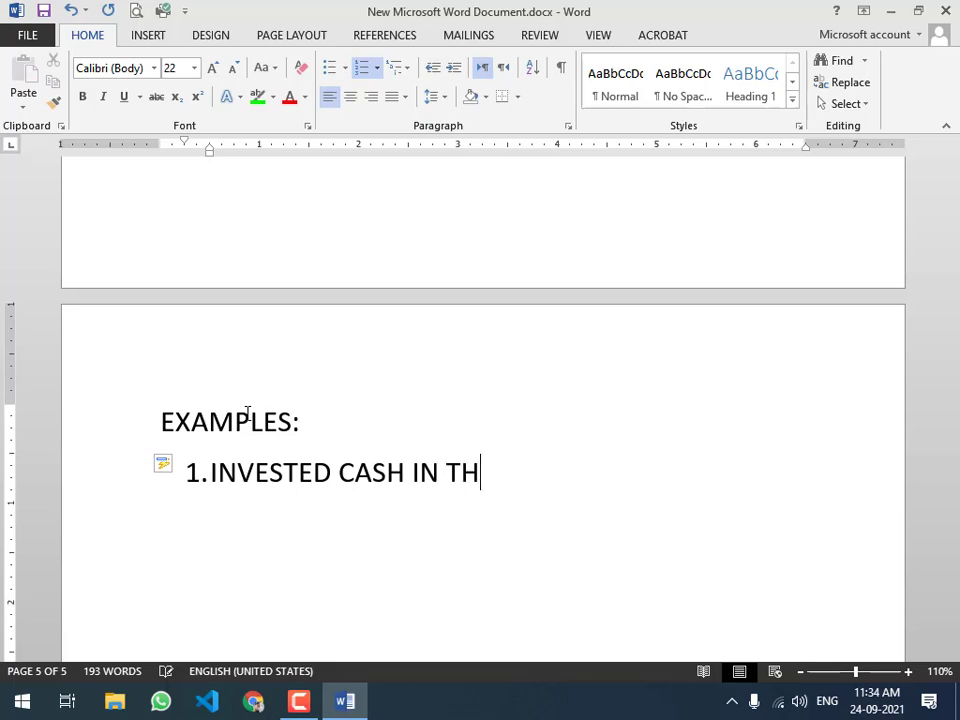
type("E BUSINESS")
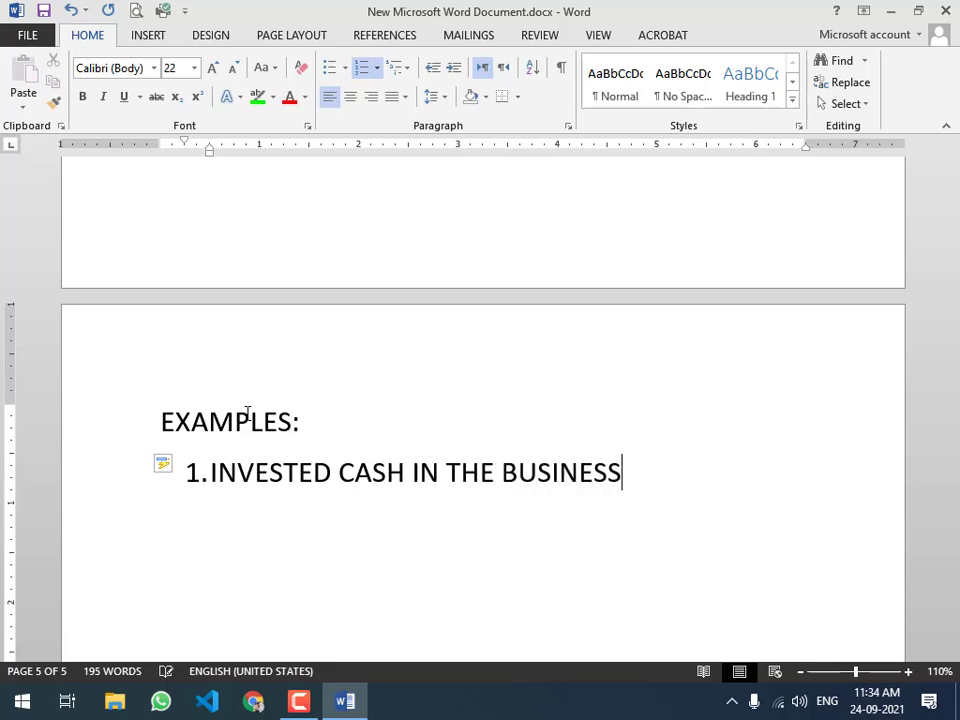
type(":")
key("Return")
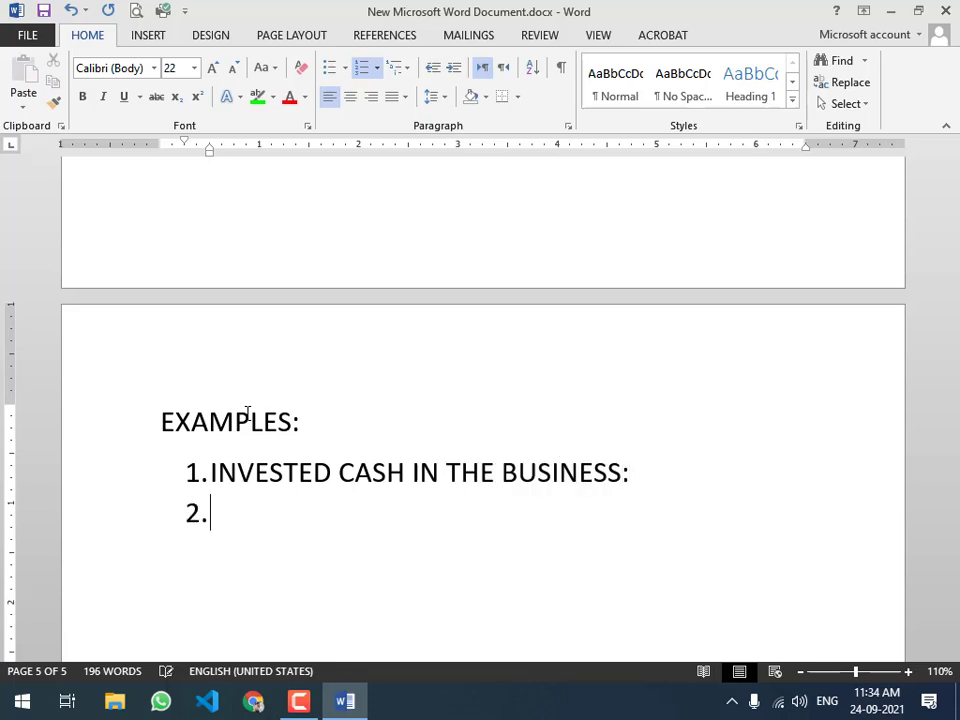
key("Return")
key("Return")
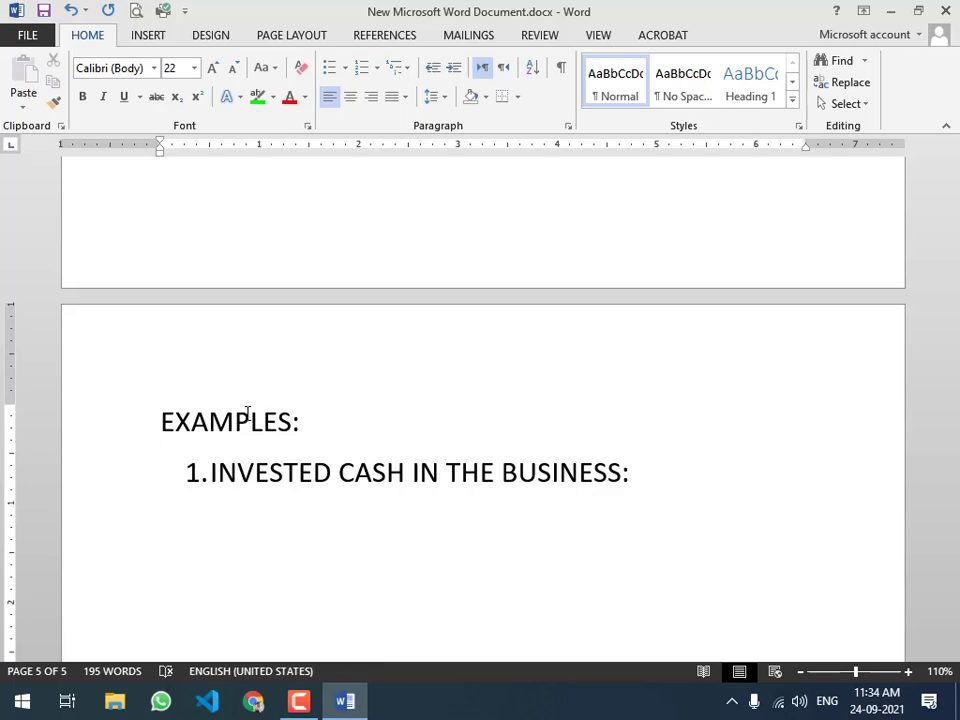
- Enter the lines "CASH DEBIT" and "CAPITAL CREDIT" below the INVESTED CASH IN THE BUSINESS example
type("CASH ")
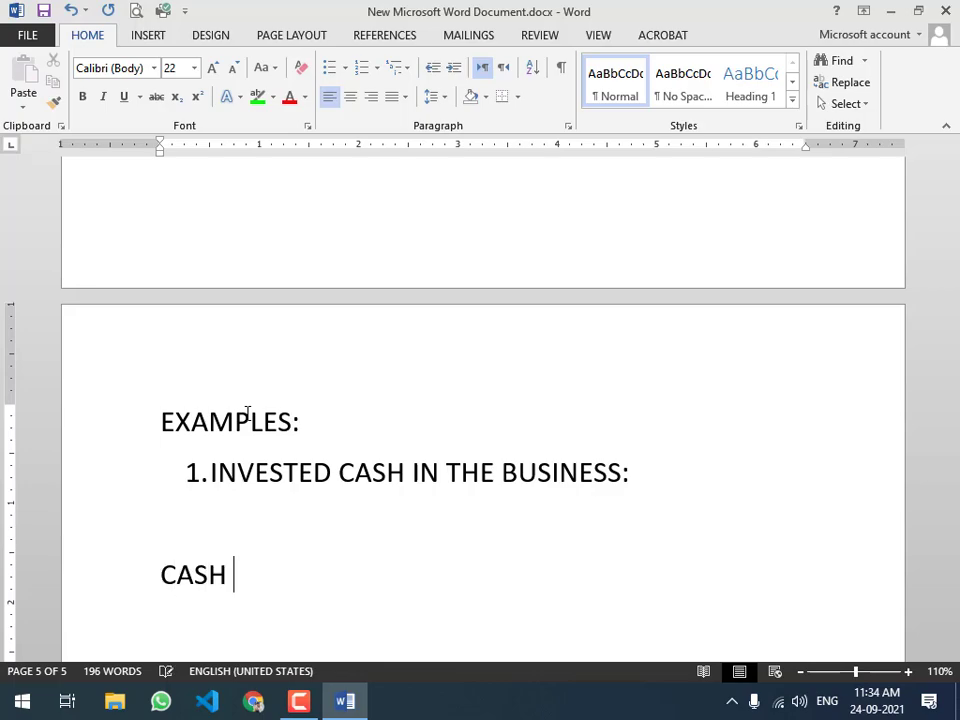
type("DEBIT")
key("Return")
type("CE")
key("BackSpace")
type("APITAL CREDIT")
key("Return")
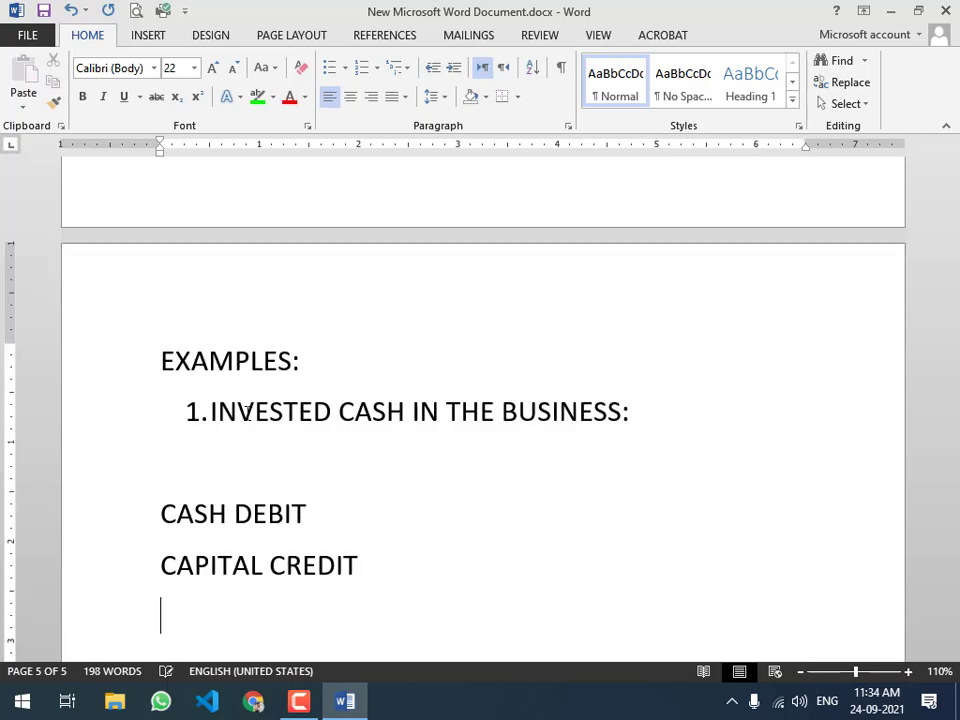
key("Return")
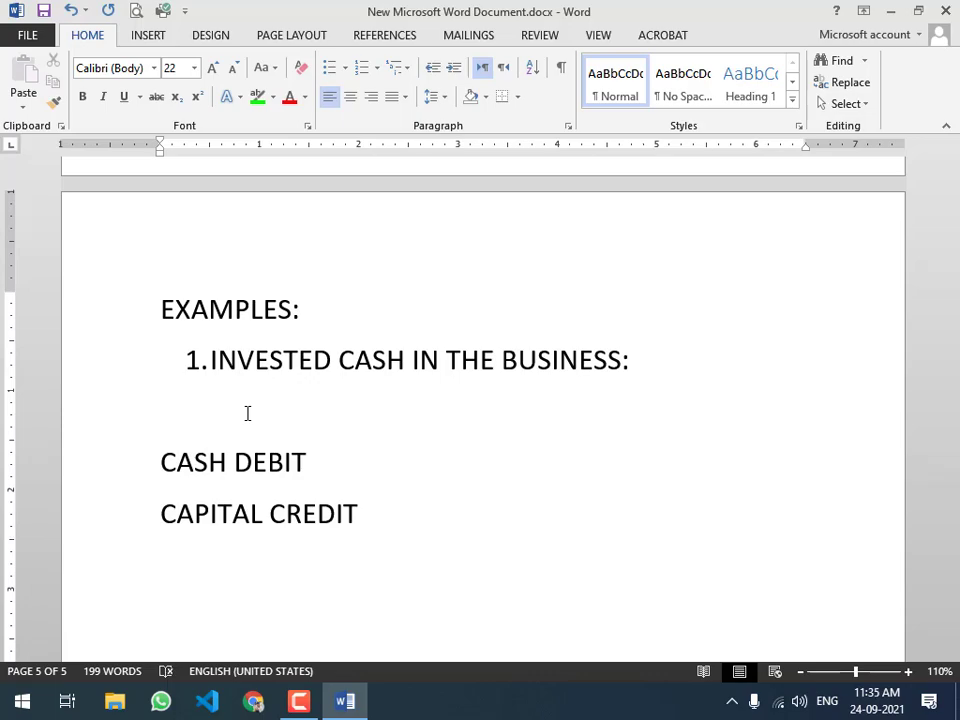
- Enlarge the text from the EXAMPLES heading through the CAPITAL CREDIT line to font size 28
scroll(351, 403, "down", 1)
left_click_drag(172, 261, 399, 480)
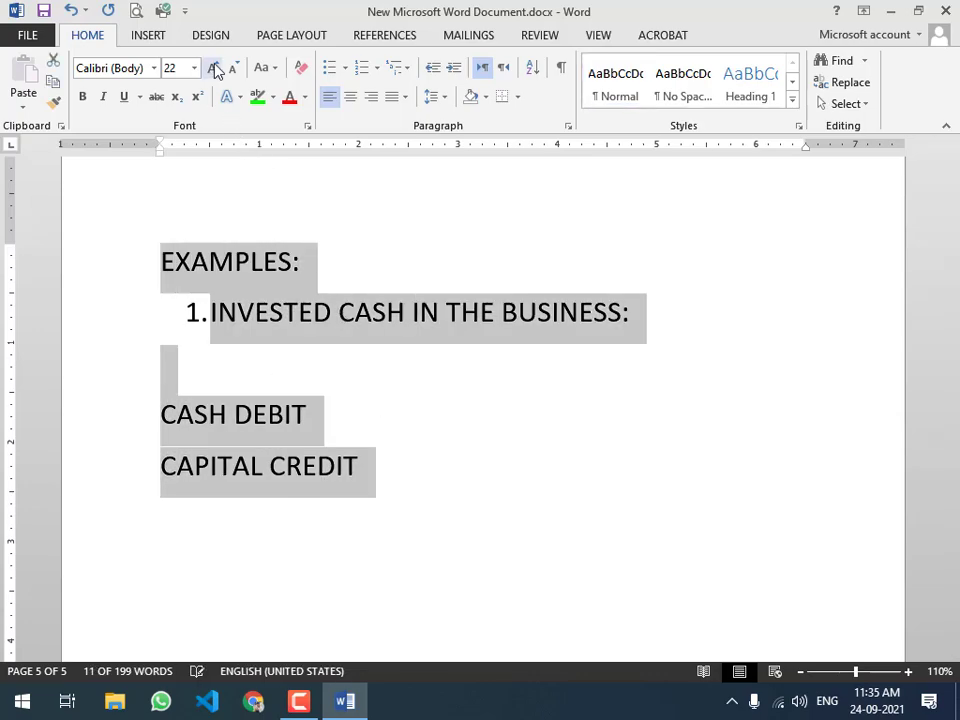
left_click(215, 68)
left_click(215, 68)
left_click(215, 68)
left_click(413, 514)
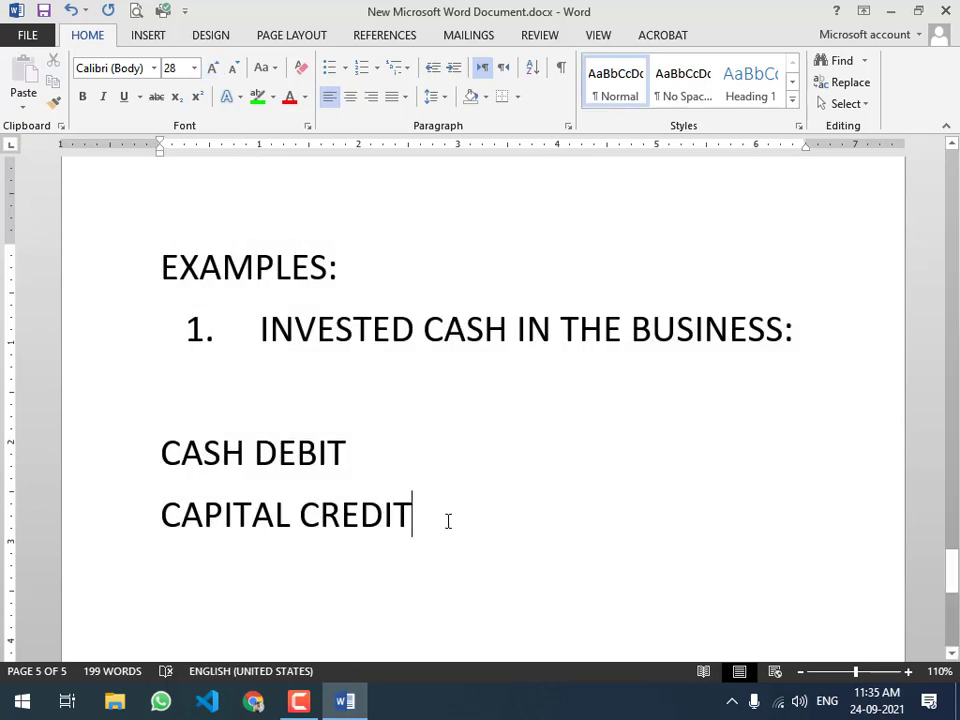
- Review the ASSETS + EXPENSES rules in the debit and credit summary and the asset list against the CASH DEBIT entry
scroll(469, 531, "down", 1)
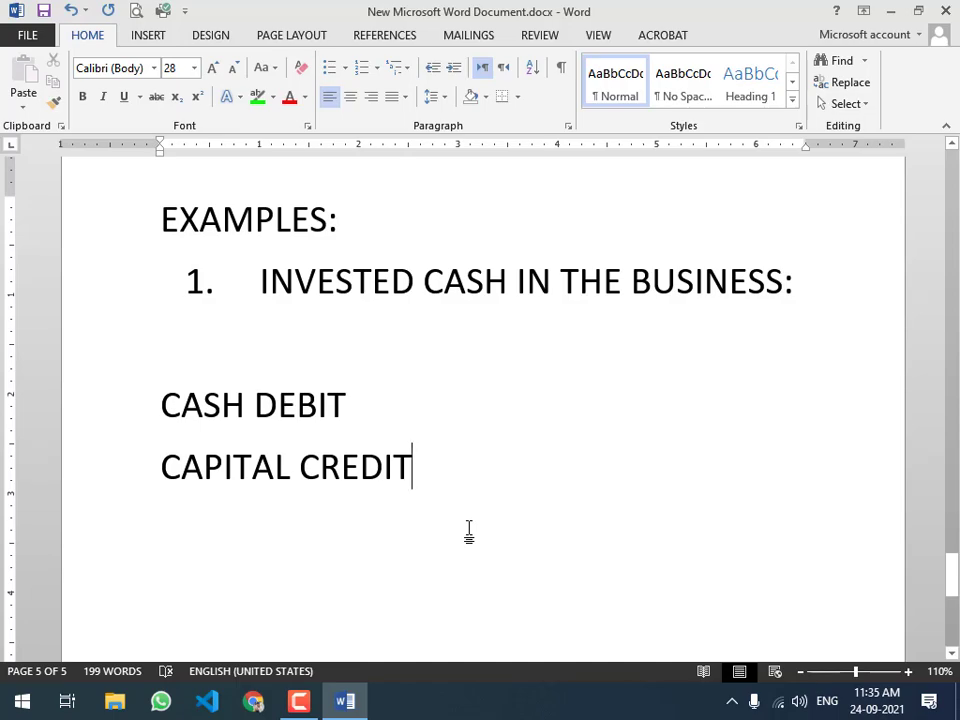
scroll(469, 531, "up", 12)
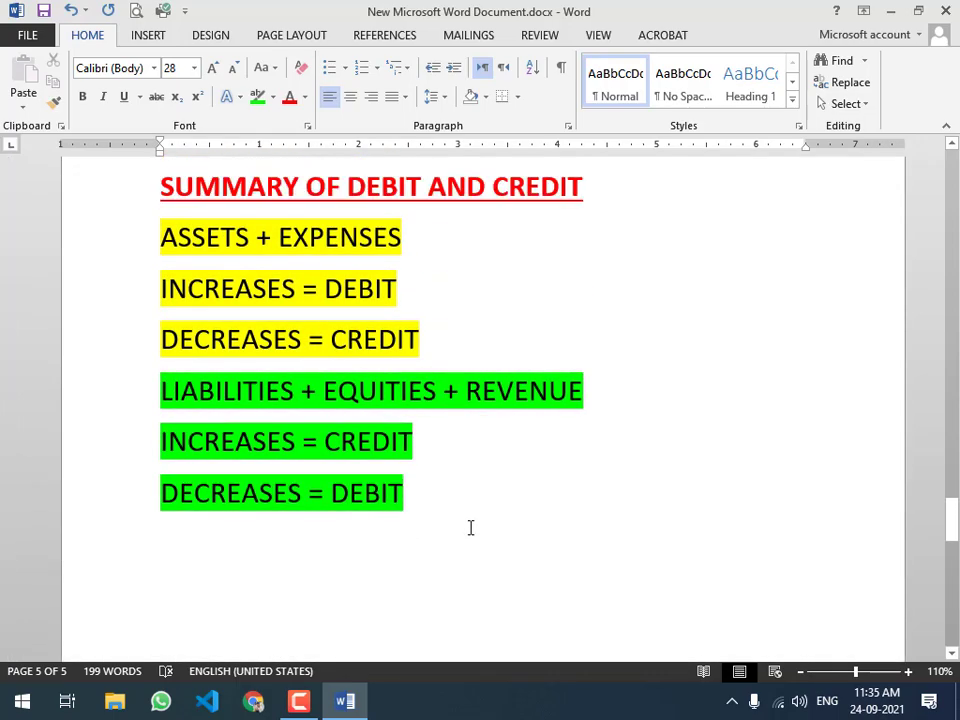
scroll(470, 527, "up", 1)
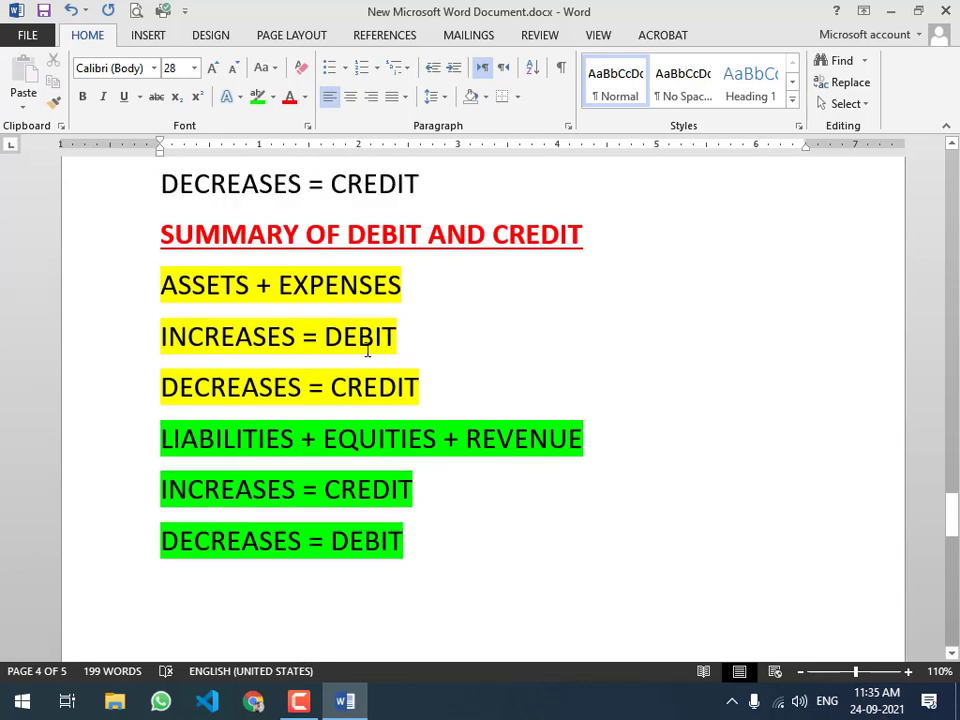
left_click(395, 337)
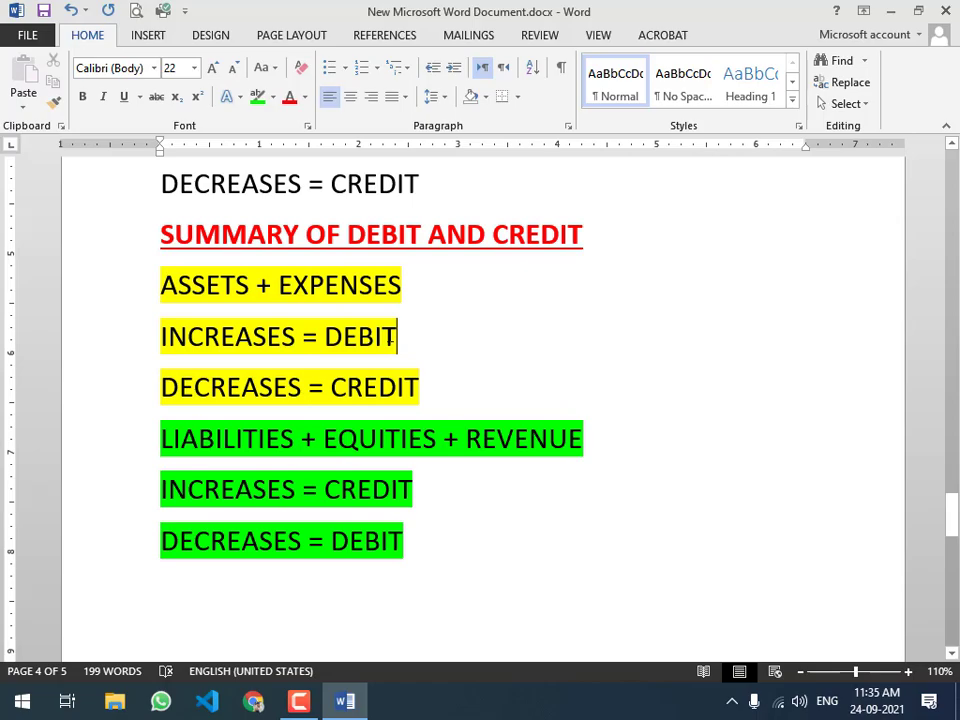
scroll(393, 337, "up", 8)
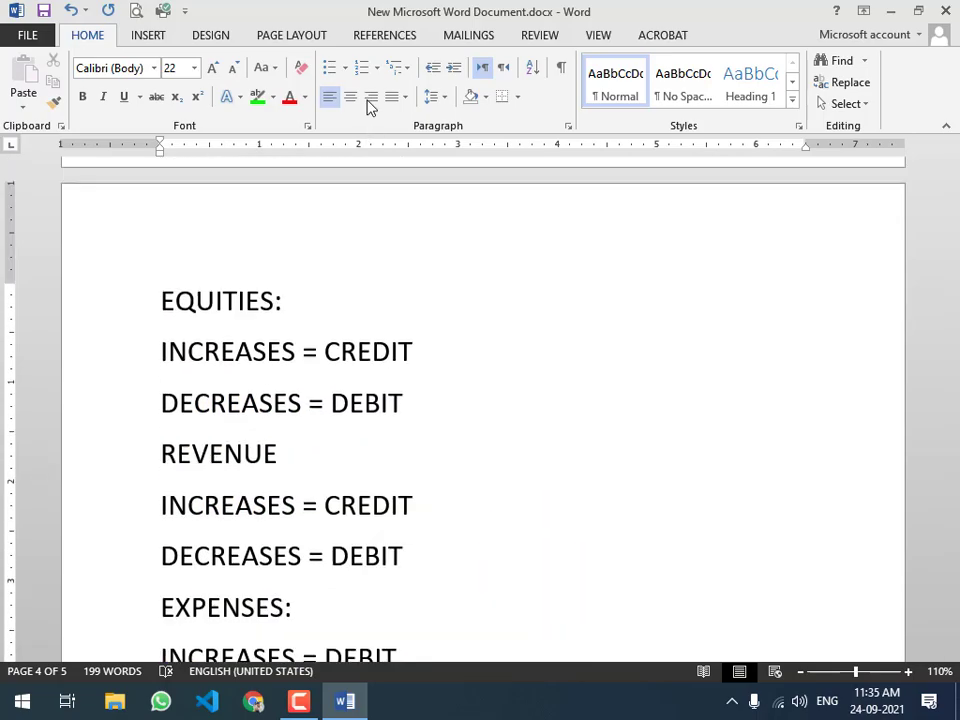
scroll(345, 276, "down", 4)
scroll(345, 276, "down", 3)
scroll(336, 270, "up", 12)
scroll(347, 266, "up", 15)
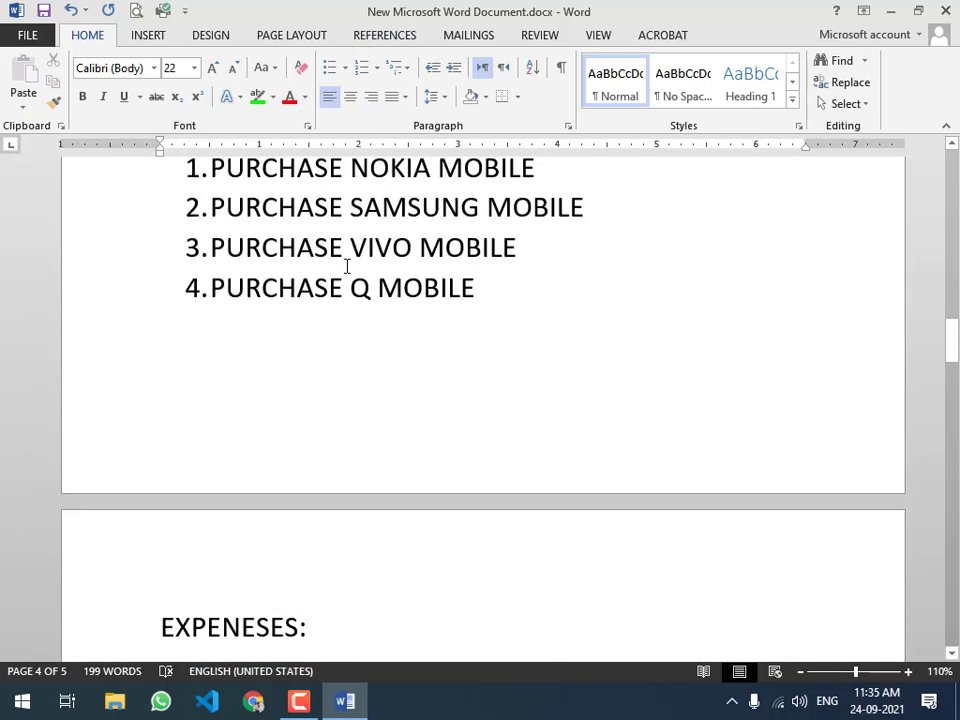
scroll(345, 272, "up", 4)
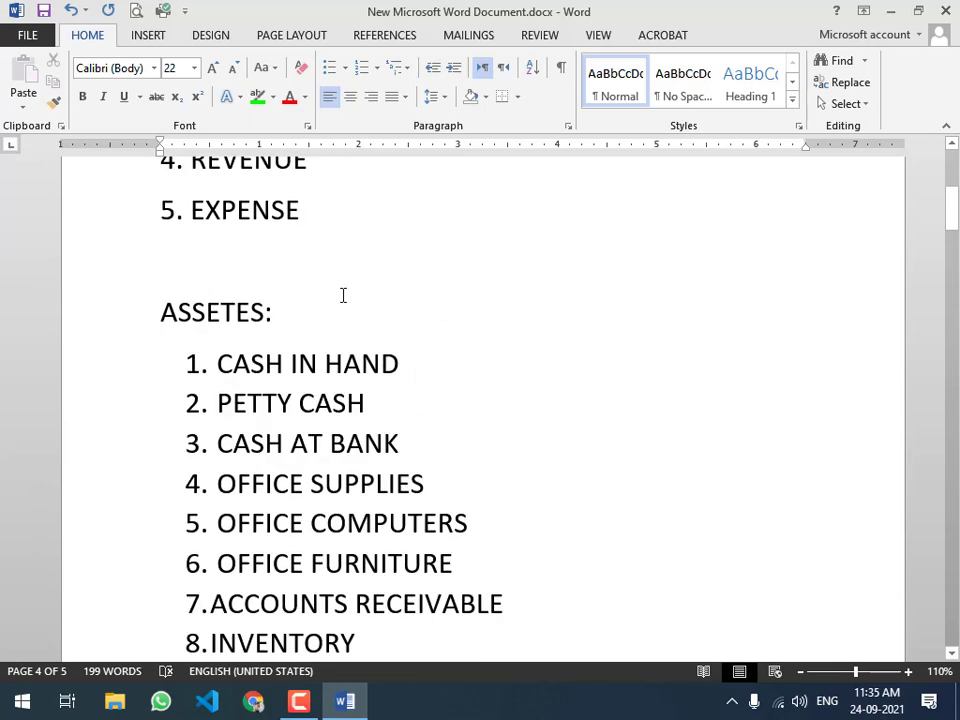
scroll(300, 295, "down", 1)
left_click(222, 313)
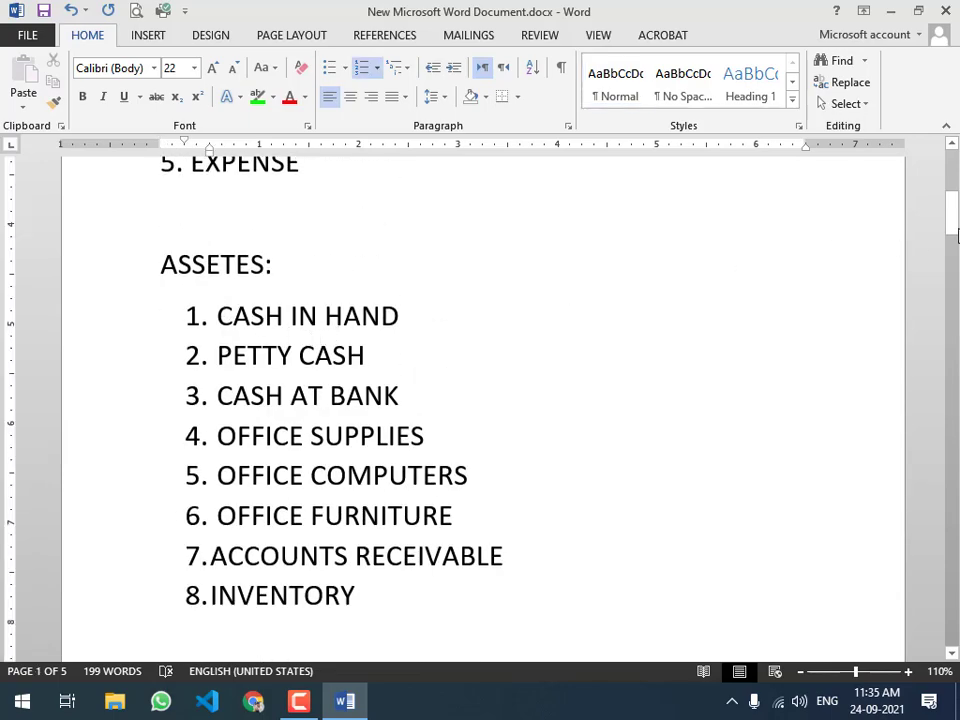
left_click_drag(950, 222, 953, 580)
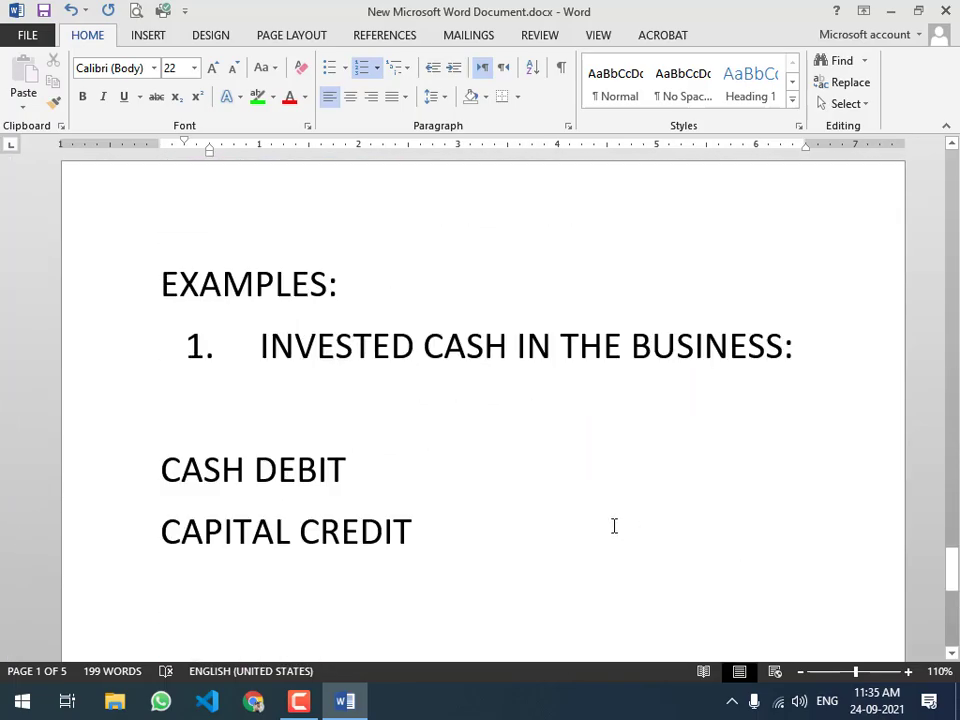
left_click(433, 477)
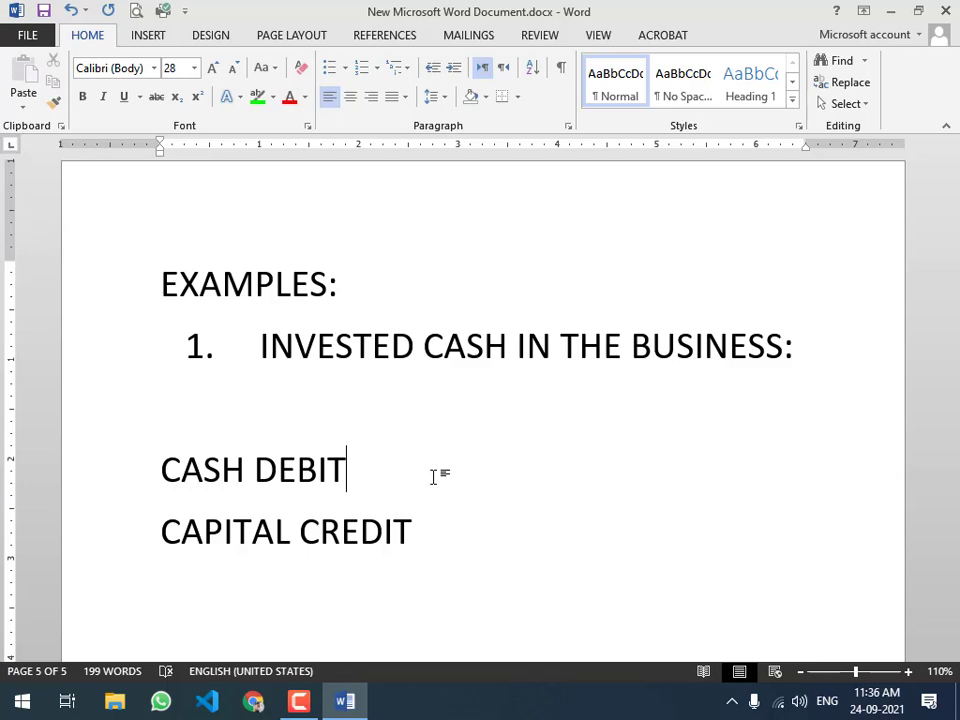
- Examine the LIABILITIES + EQUITIES + REVENUE rules in the summary against the CAPITAL CREDIT entry of the first example
scroll(434, 477, "up", 10)
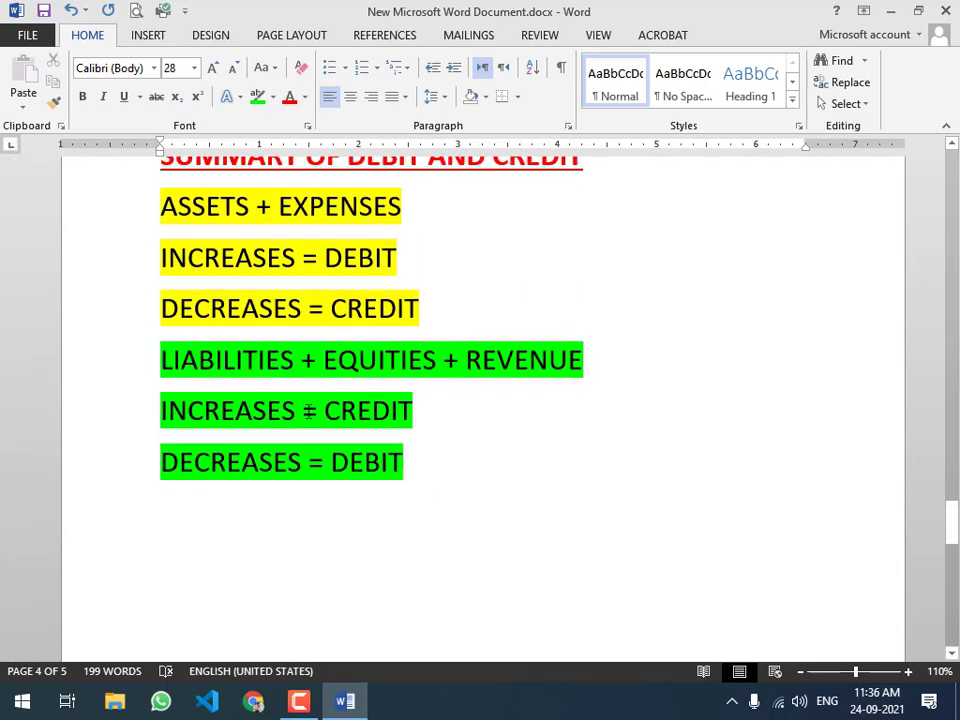
left_click(374, 366)
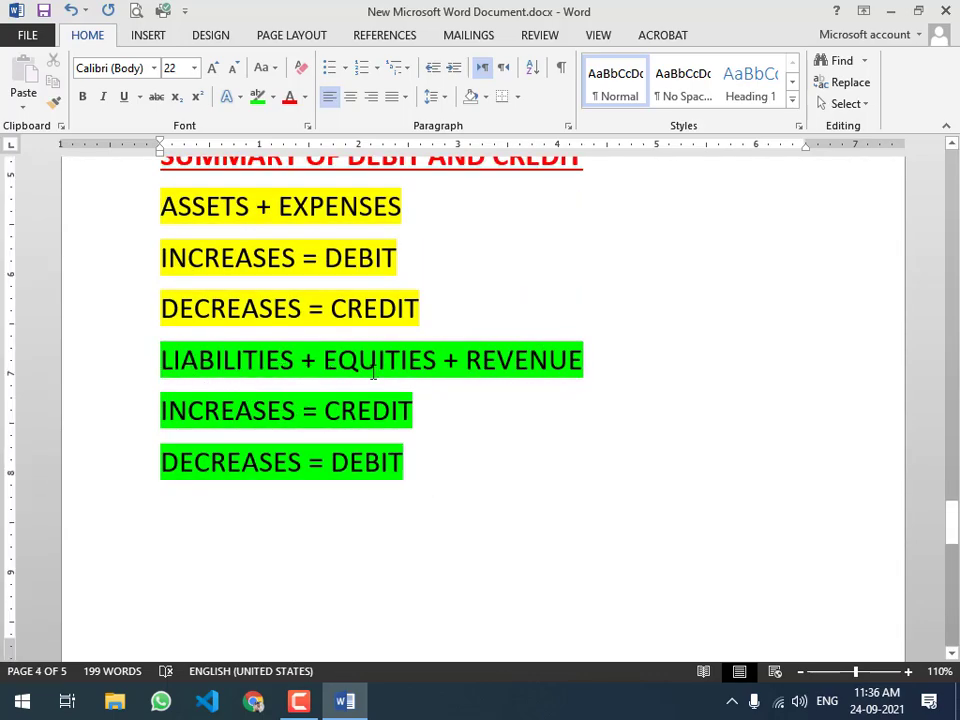
left_click(424, 406)
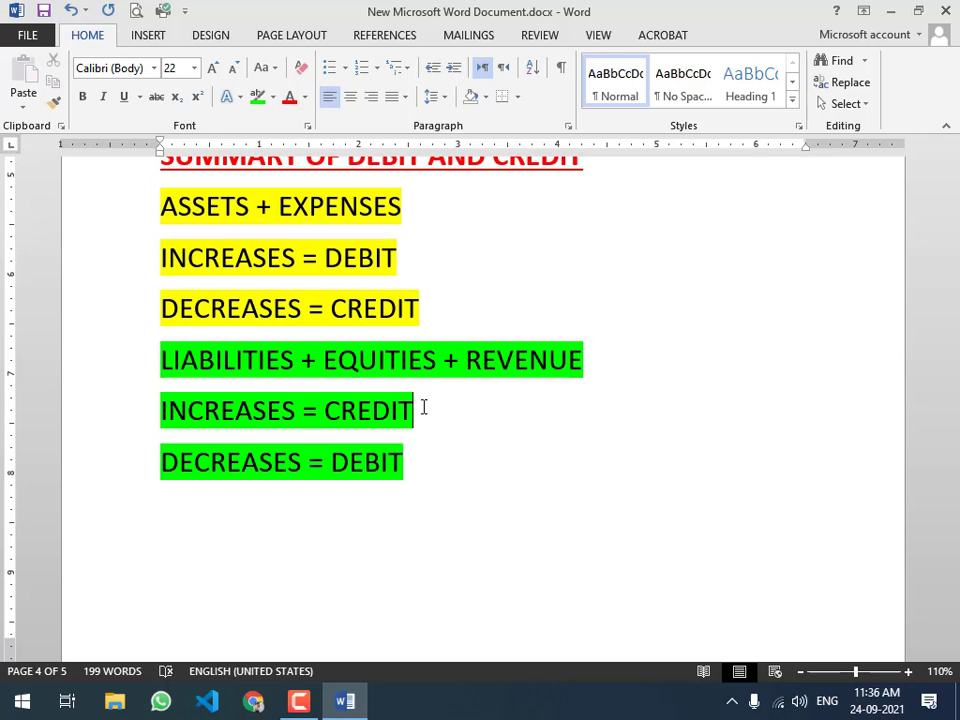
scroll(424, 405, "down", 10)
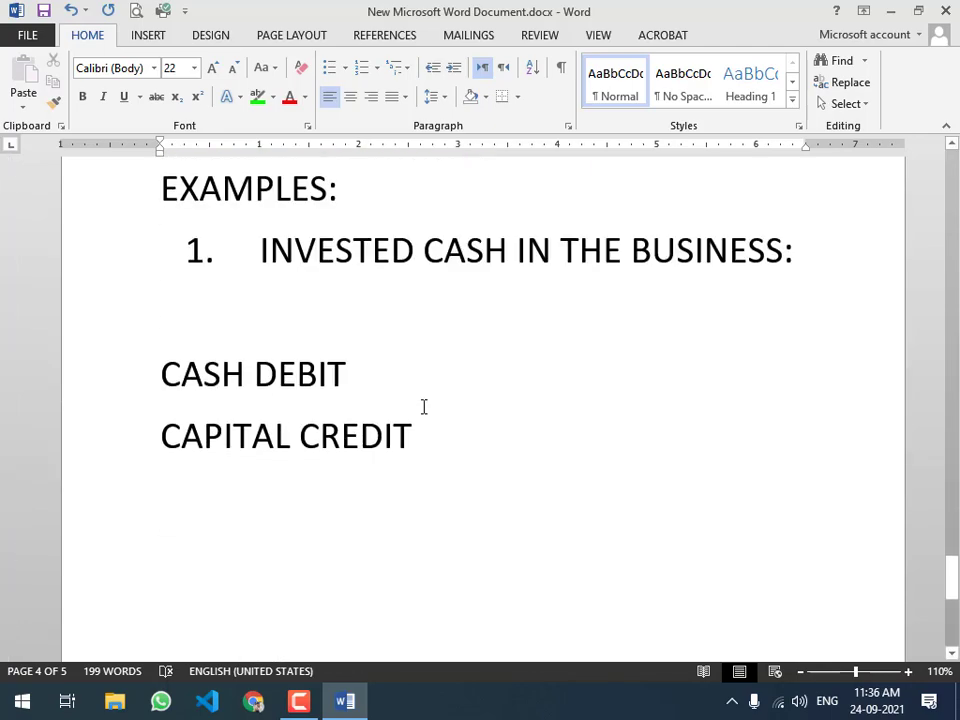
left_click(375, 374)
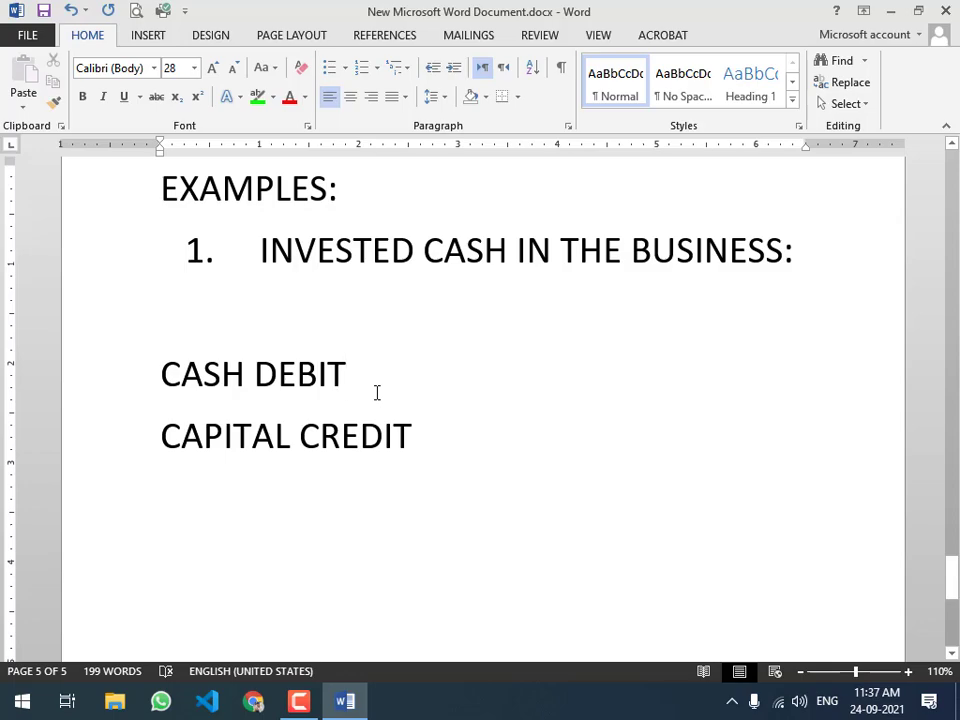
scroll(377, 392, "up", 5)
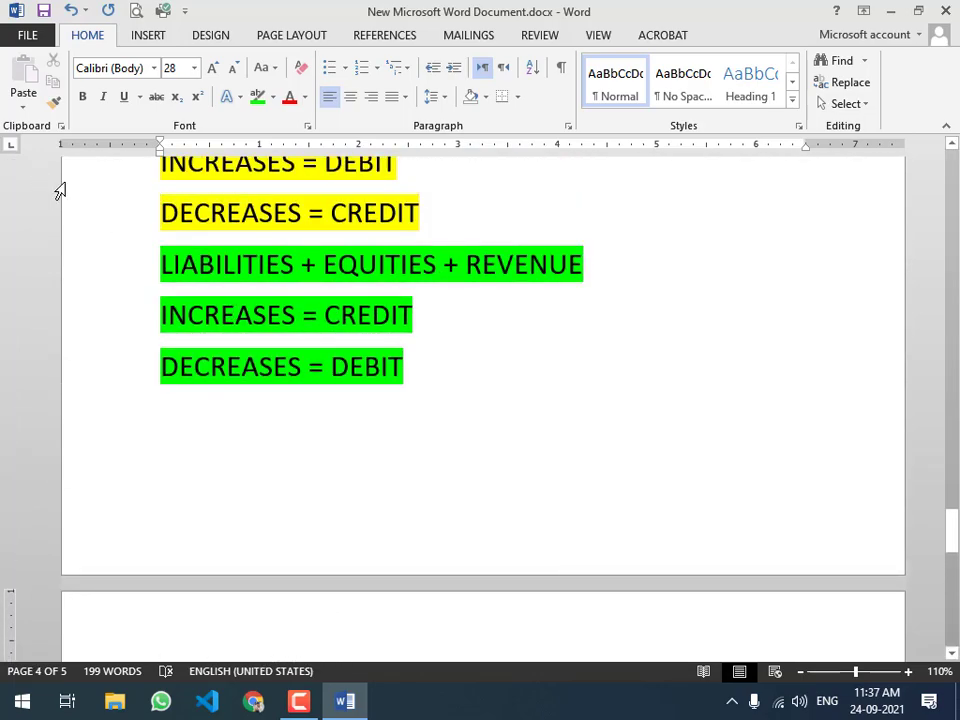
left_click(376, 256)
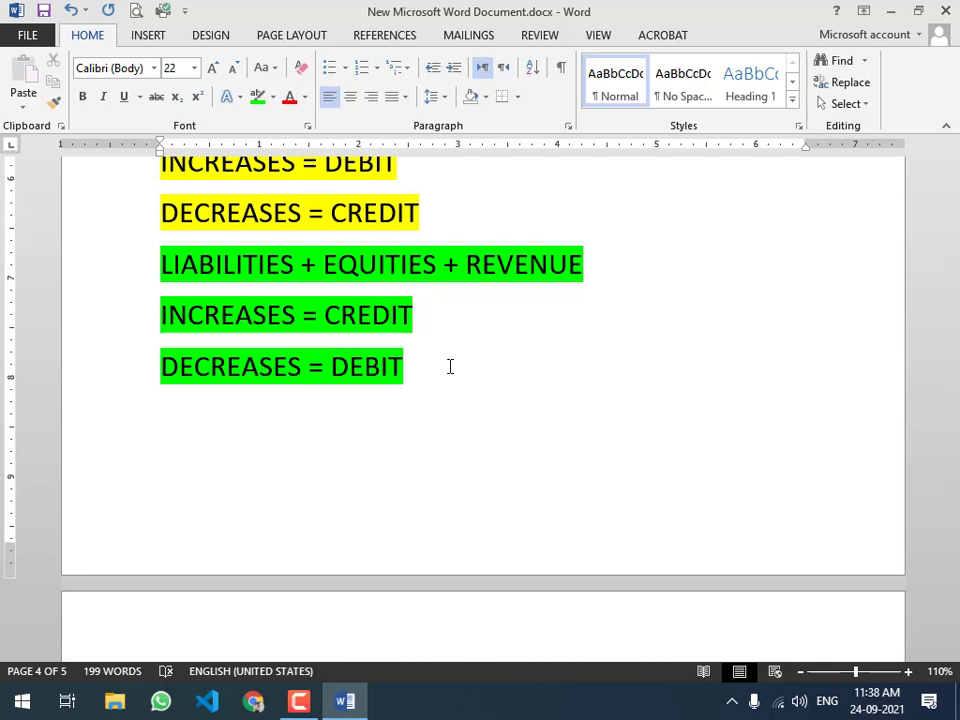
scroll(450, 367, "down", 10)
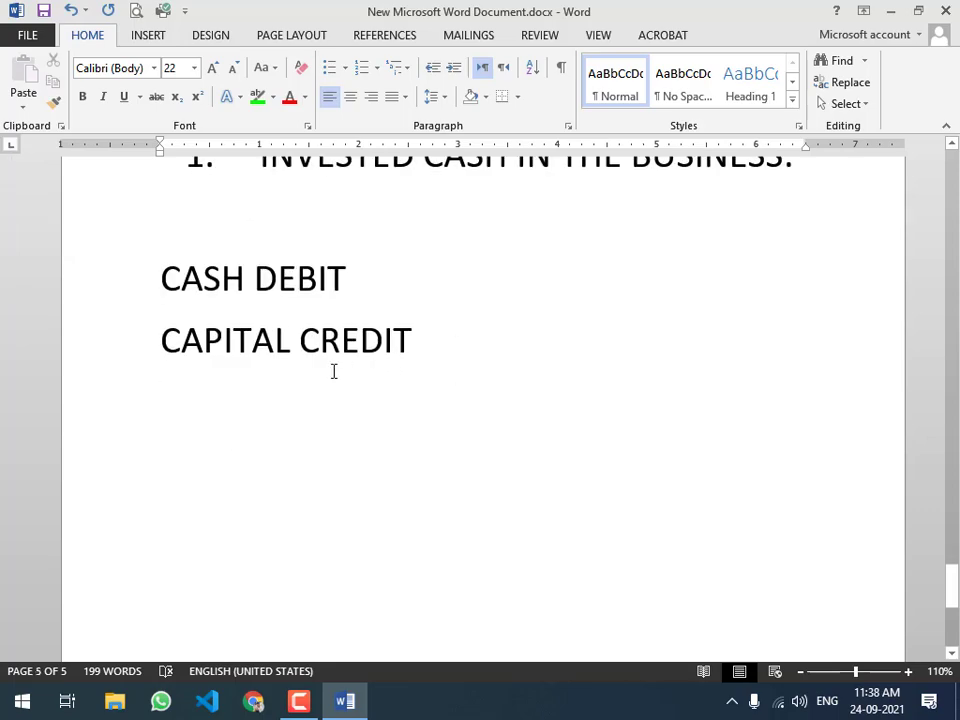
- Enter the second example heading "2, PURCHASED OFFICE FURNITURE:" below CAPITAL CREDIT, with a blank line before and after it
left_click(195, 428)
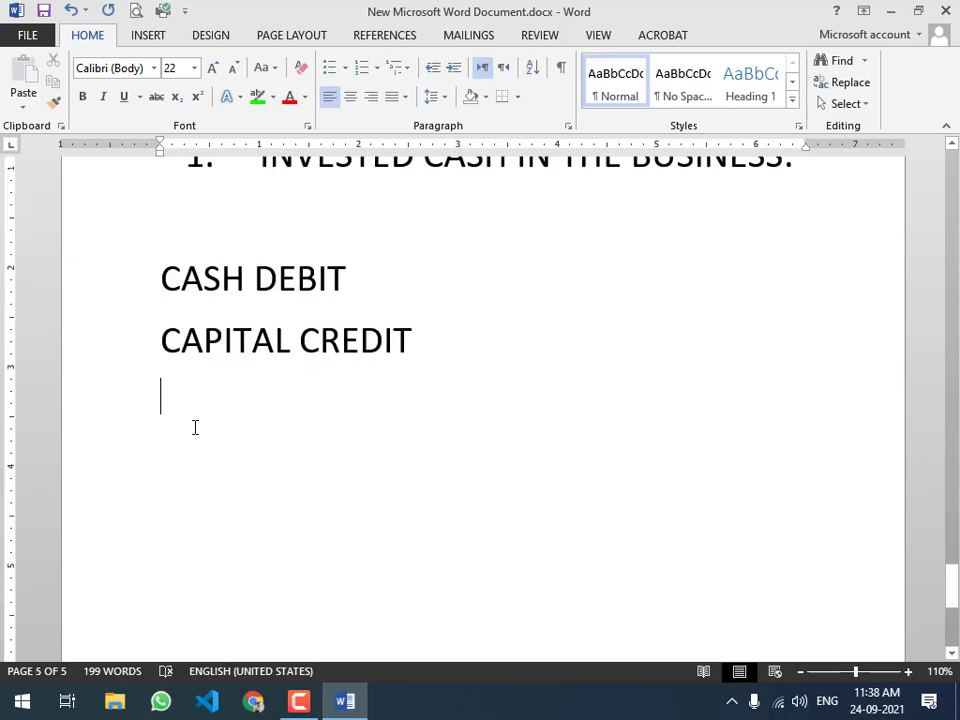
type("2")
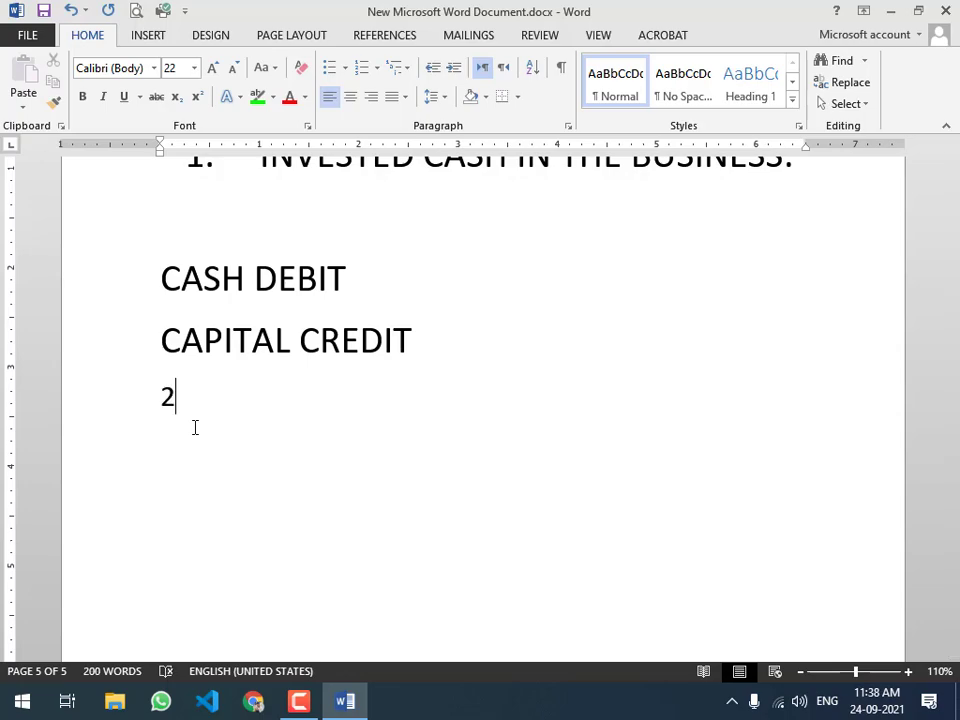
type(".")
key("BackSpace")
key("BackSpace")
key("Return")
type("2, PURCHASED OFFICE FU")
key("BackSpace")
type("FURNI")
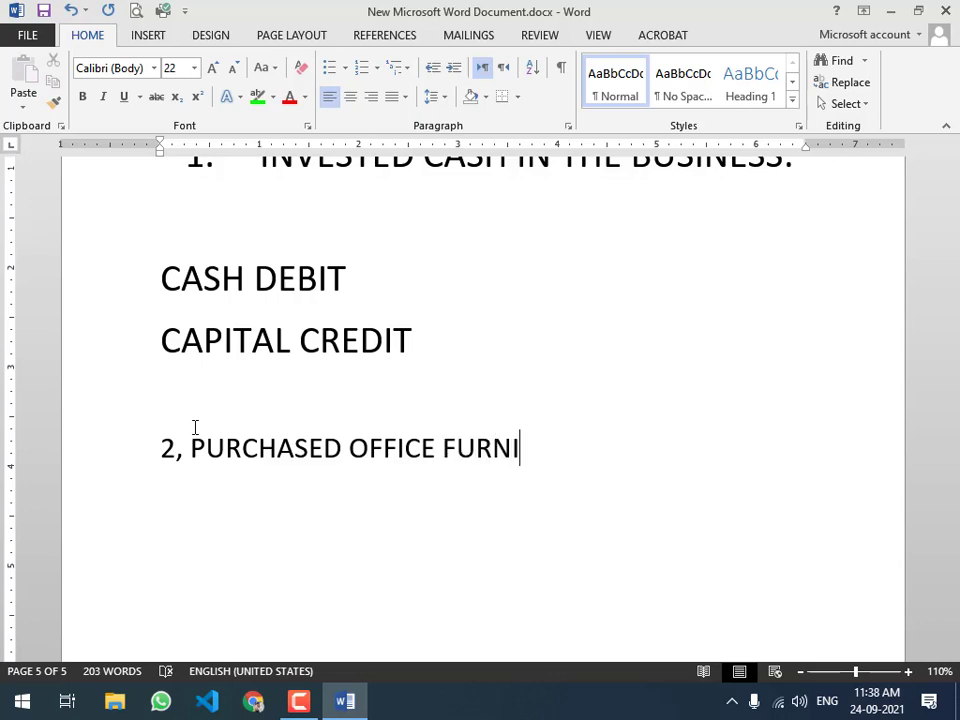
type("TURE:")
key("Return")
key("Return")
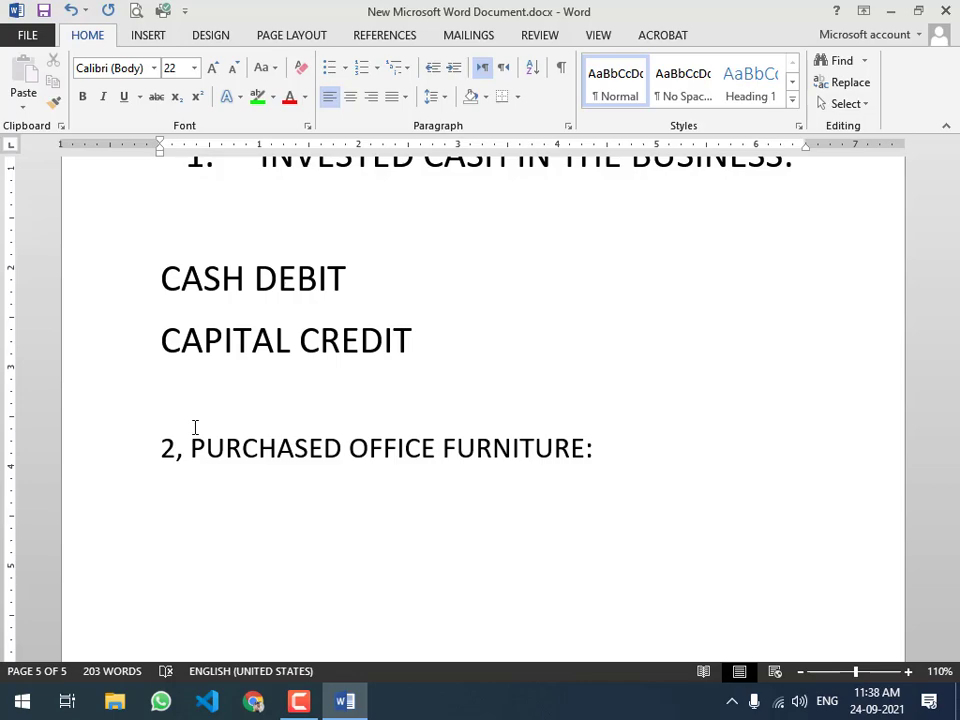
- Enter the line "FURNITURE DEBIT RS. 100000" under the office furniture example
type("FRU")
key("BackSpace")
key("BackSpace")
type("URN;I")
key("BackSpace")
key("BackSpace")
type("ITURTE")
key("BackSpace")
key("BackSpace")
type("E DEBT")
key("BackSpace")
type("IT ")
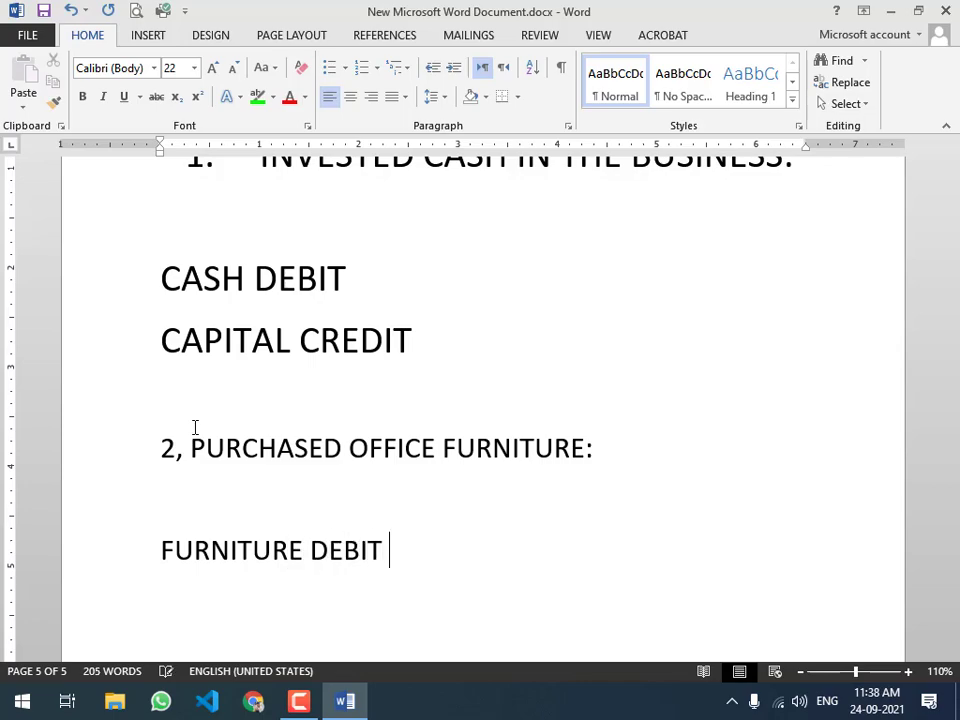
type("RS. 100000")
key("Return")
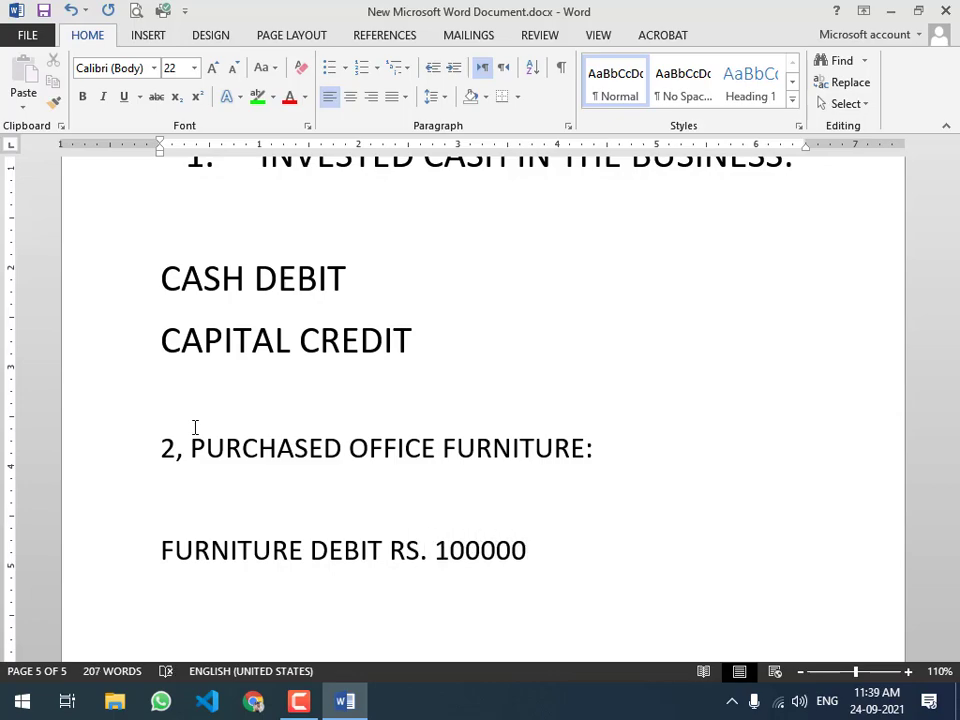
- Enter the line "CASH ON HAND (OR BANK) CREDIT" below the furniture debit line
scroll(195, 427, "down", 3)
scroll(480, 400, "down", 1)
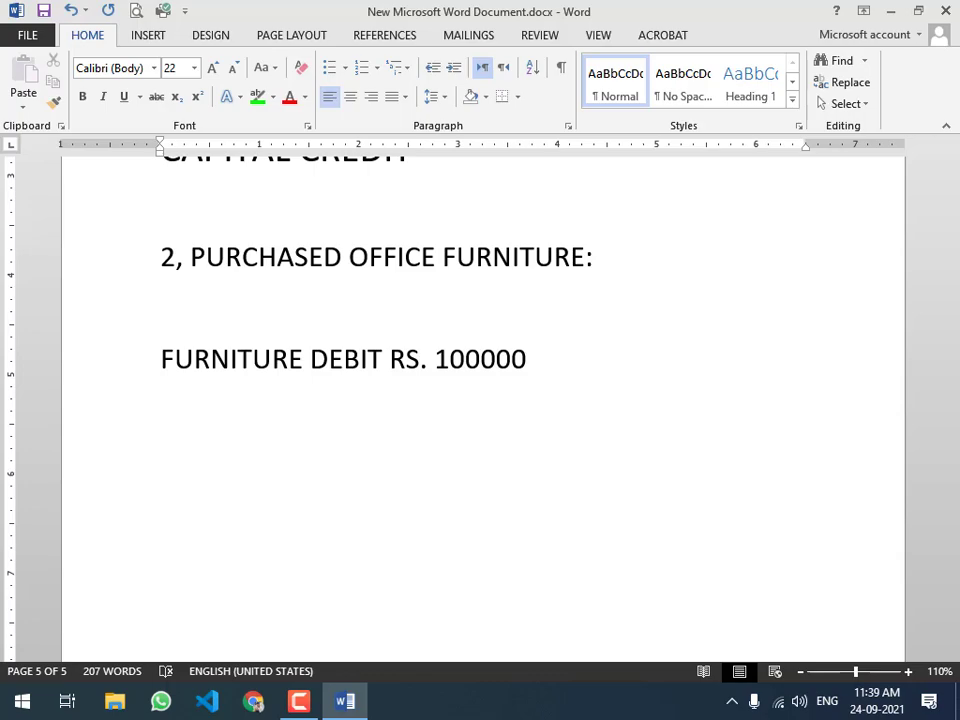
type("CASH ON HAND")
key("Return")
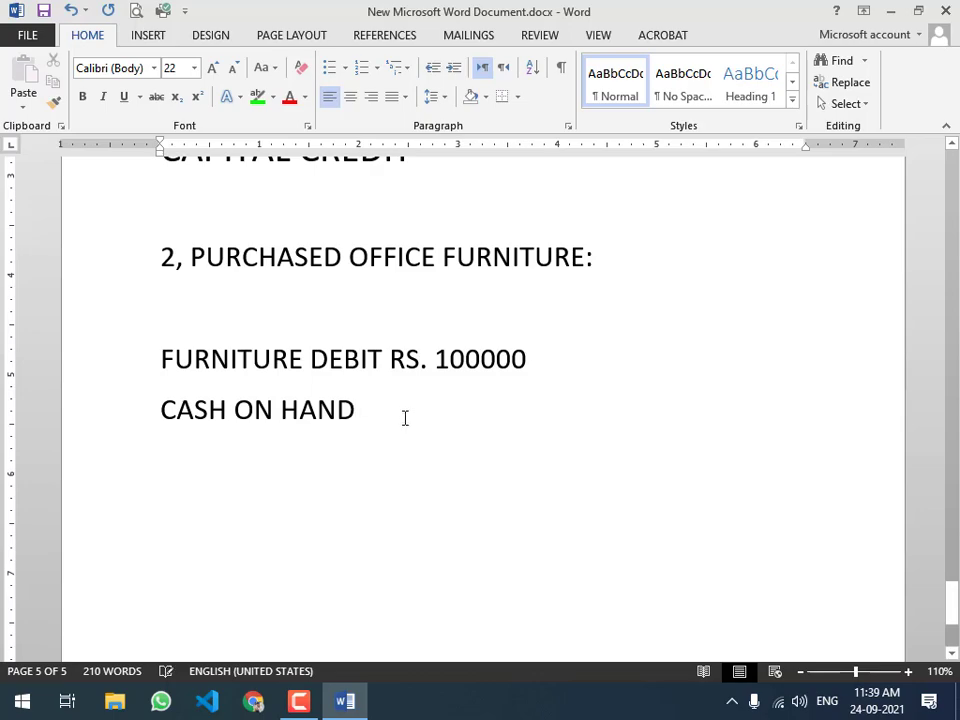
type("DEBIT")
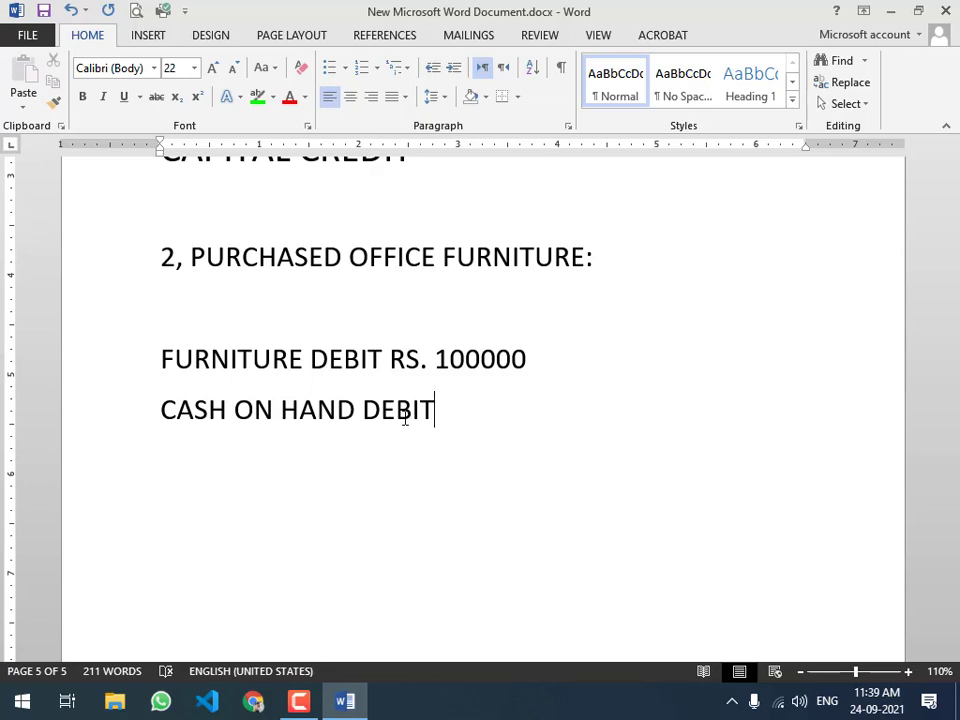
key("BackSpace")
key("BackSpace")
key("BackSpace")
key("BackSpace")
key("BackSpace")
key("BackSpace")
type("(OR B")
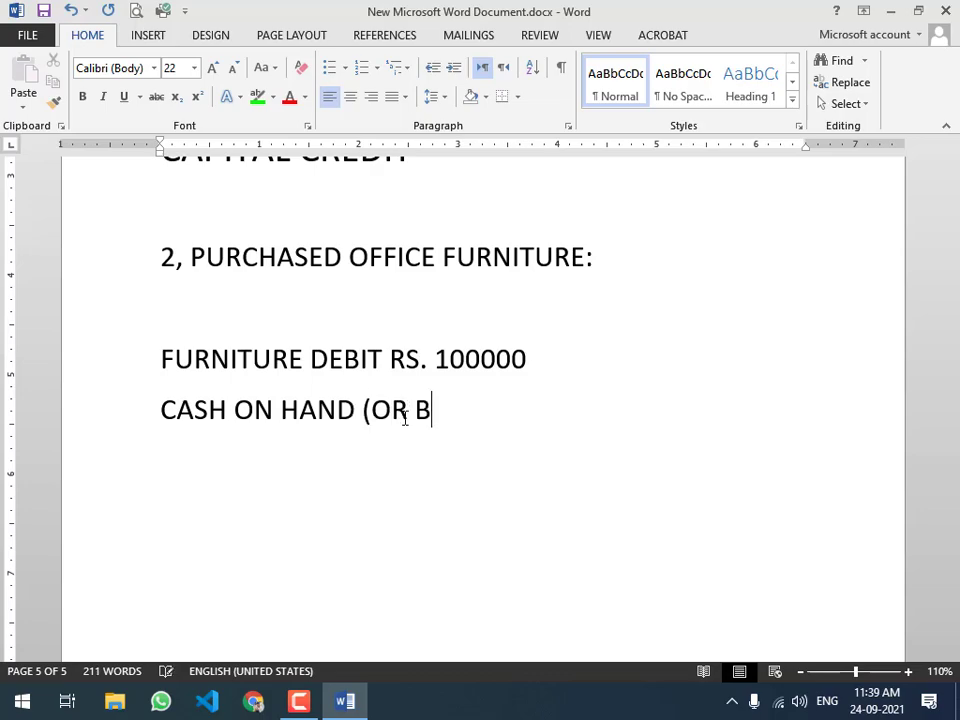
type("ANK")
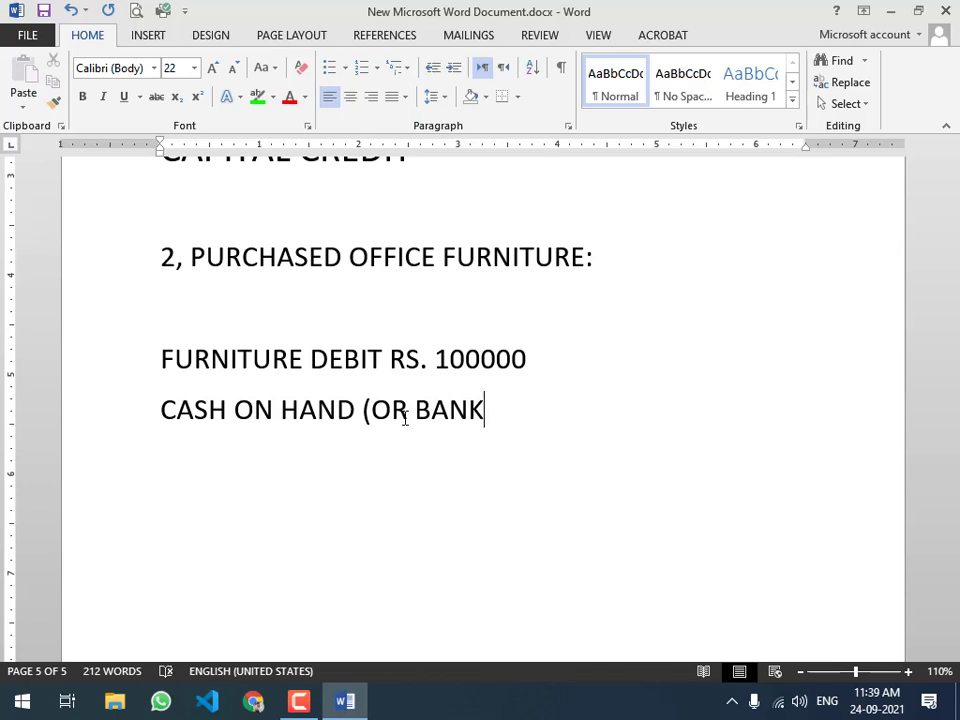
key("BackSpace")
type(") CREDIT")
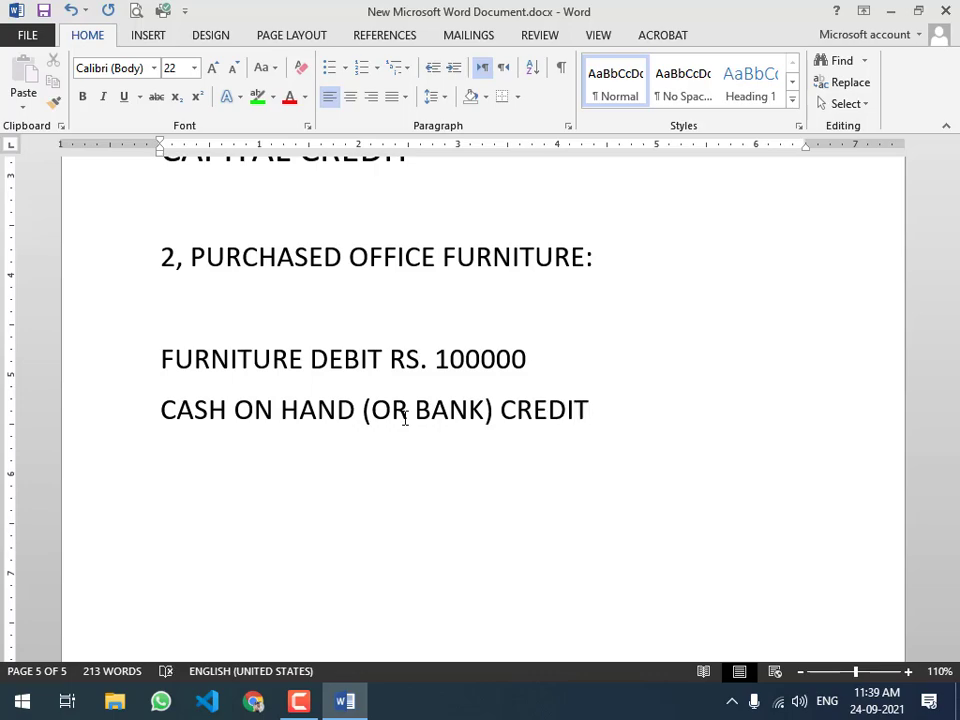
- Add the amount 100000 to the CASH ON HAND (OR BANK) CREDIT line and enter the heading "3, PURCHASED OFFICE COMPUTER" after a blank line
type(" 100000")
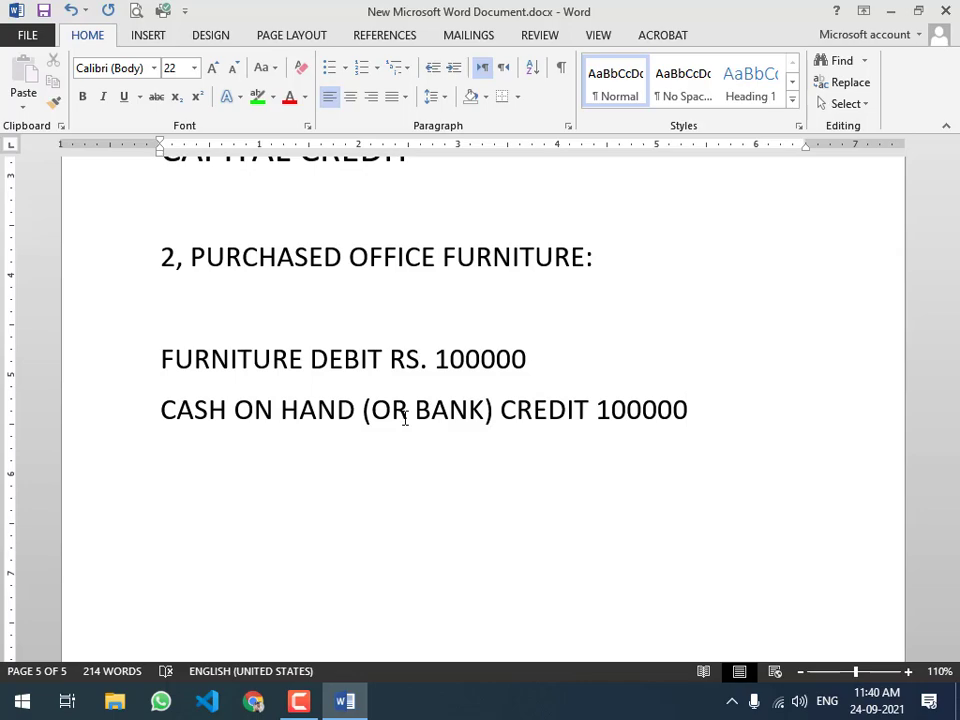
key("Return")
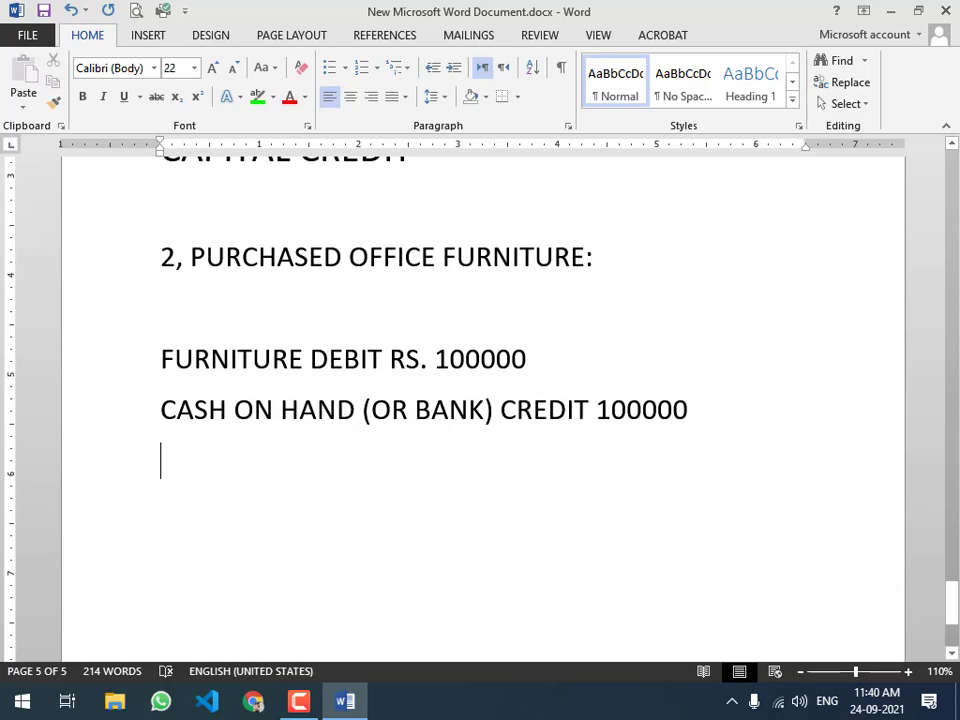
key("Return")
type("3, PU")
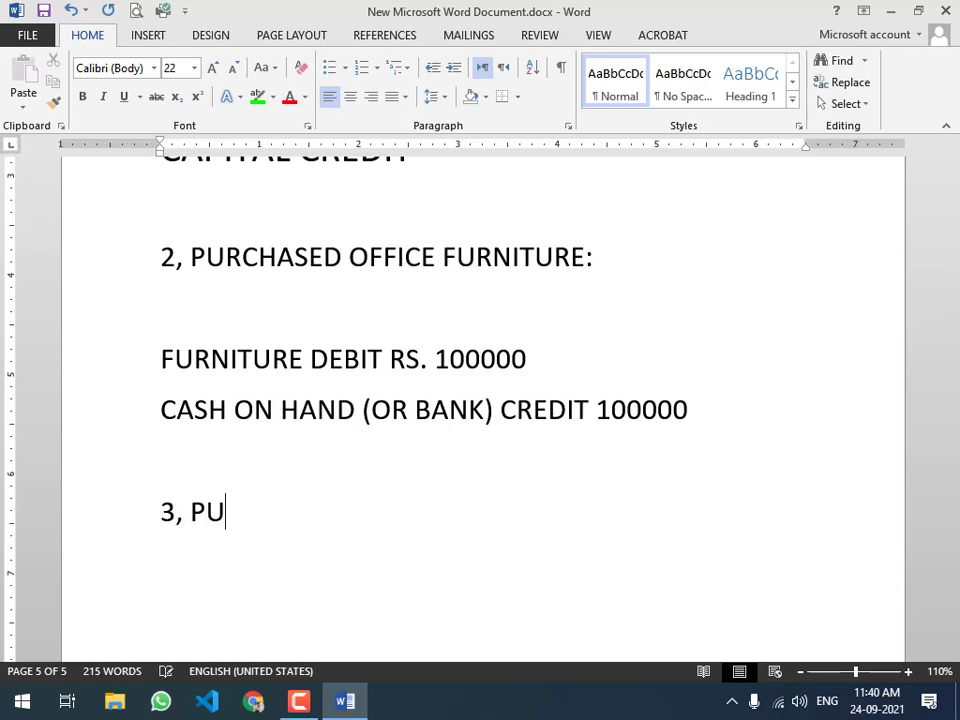
type("RCHASED OF")
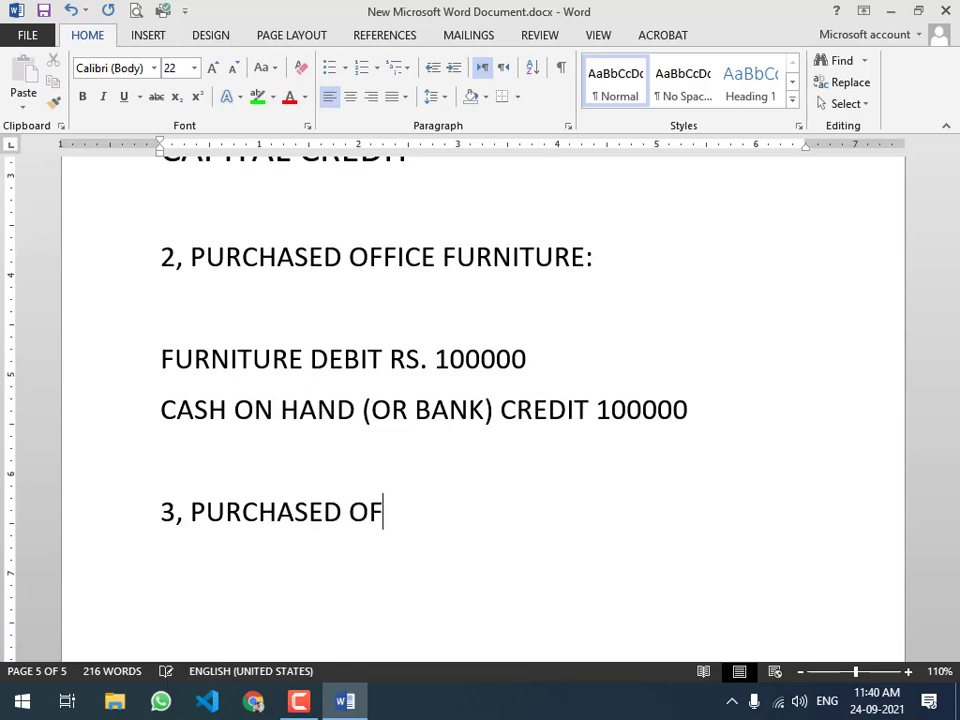
type("FICE COMPUTER")
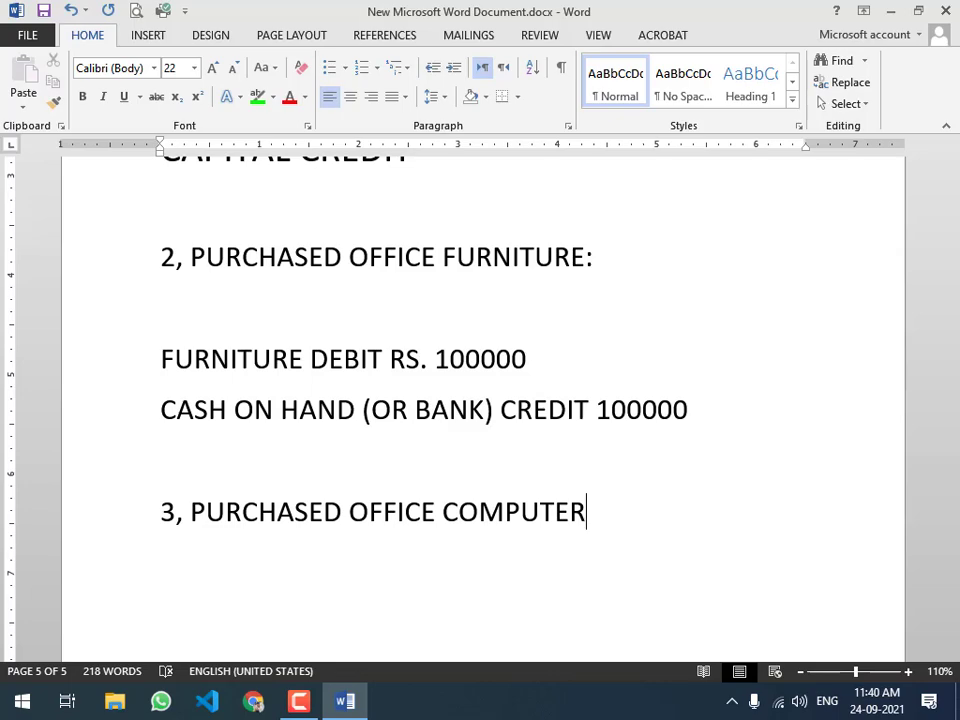
- Enter the line "COMPUTER DEBIT RS. 50000" under the office computer heading, leaving a blank line between them
key("Return")
key("Return")
type("COMPUTER")
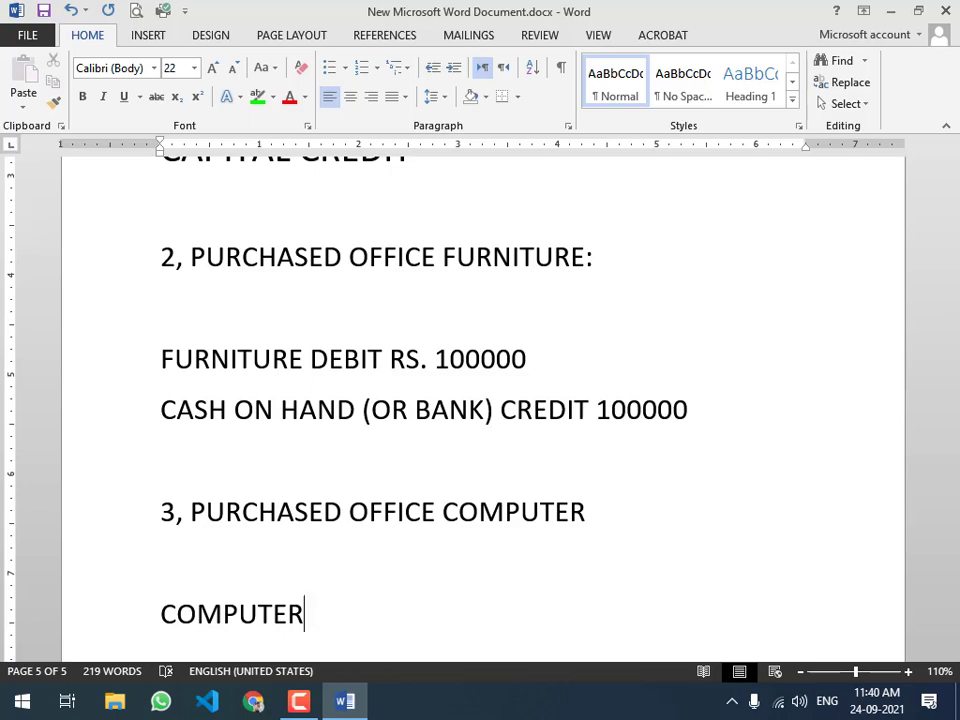
type(" DEBIT")
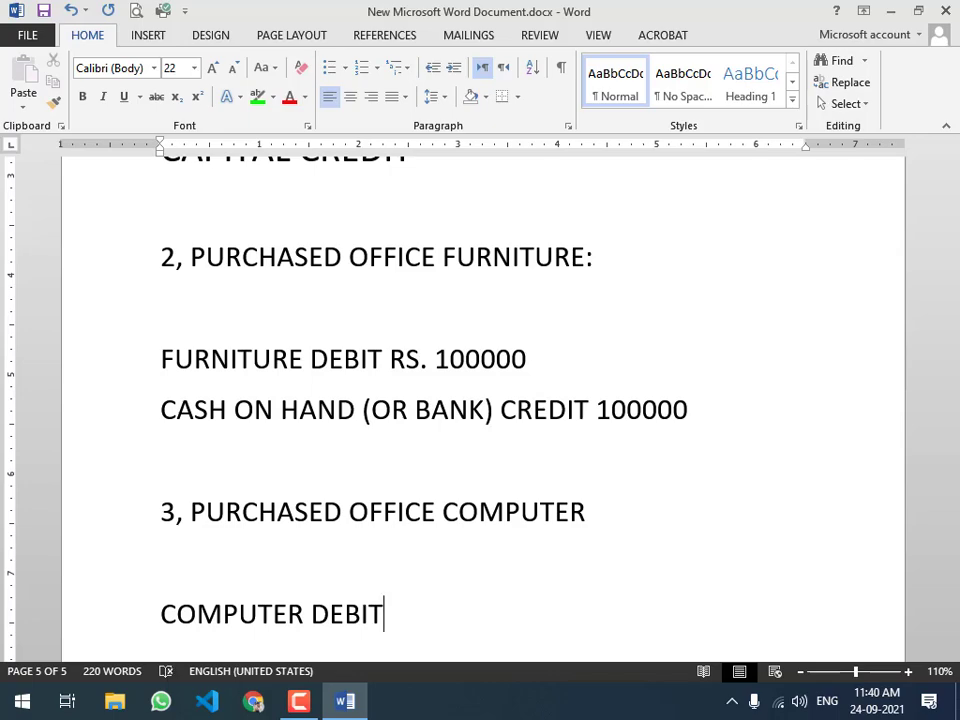
type(" RS. 50000")
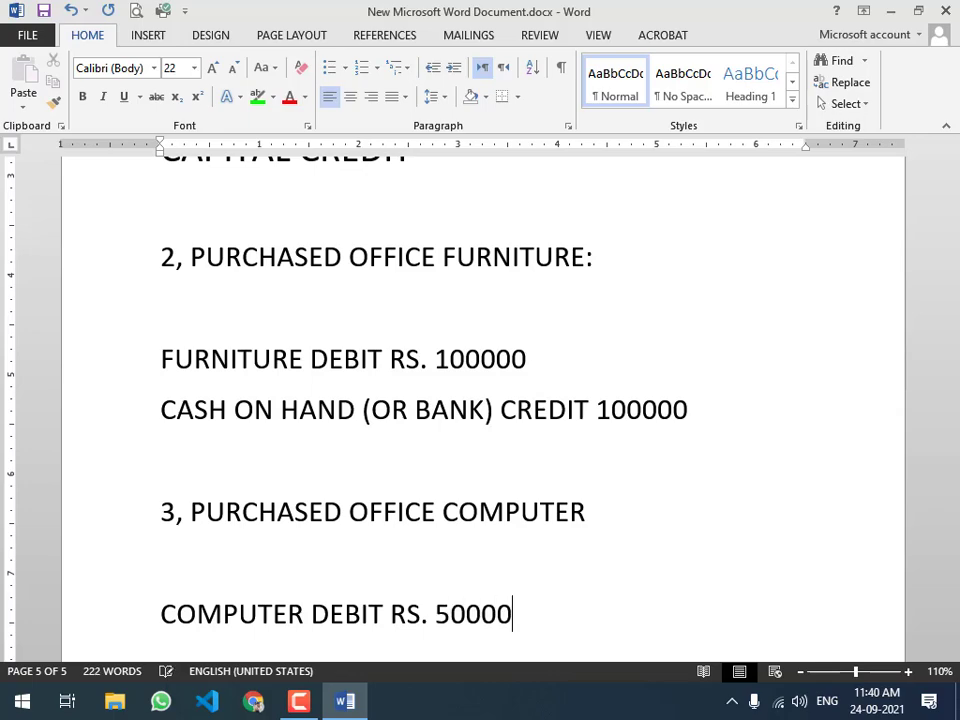
- Enter the line "CASH OR BANK CREDIT 50000" below the computer debit line and start a new line after it
scroll(480, 400, "down", 1)
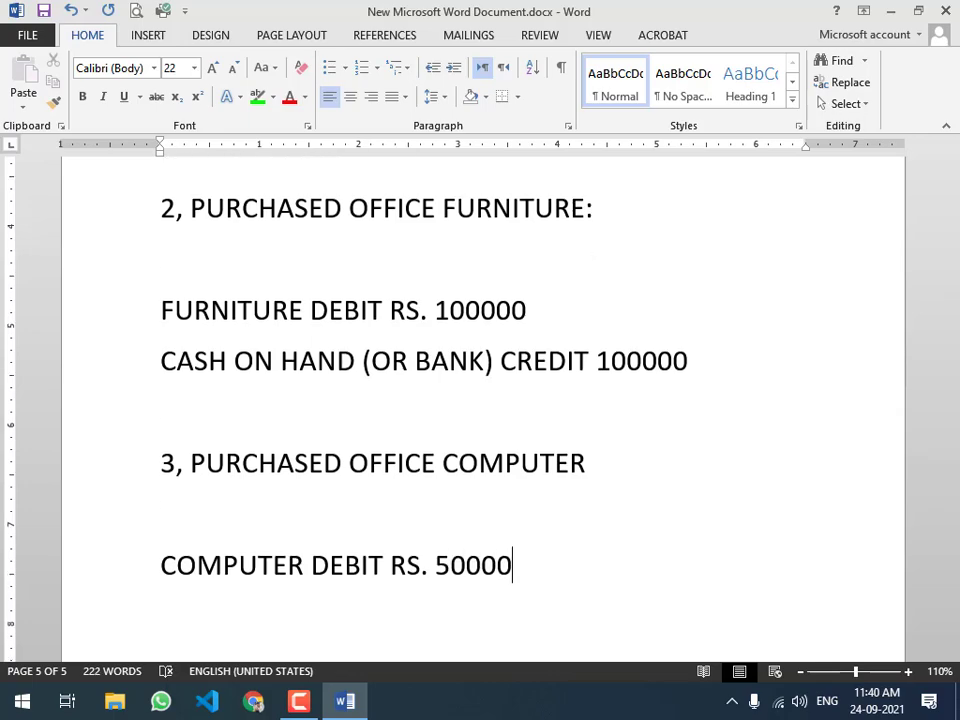
key("Return")
type("CASH OR ")
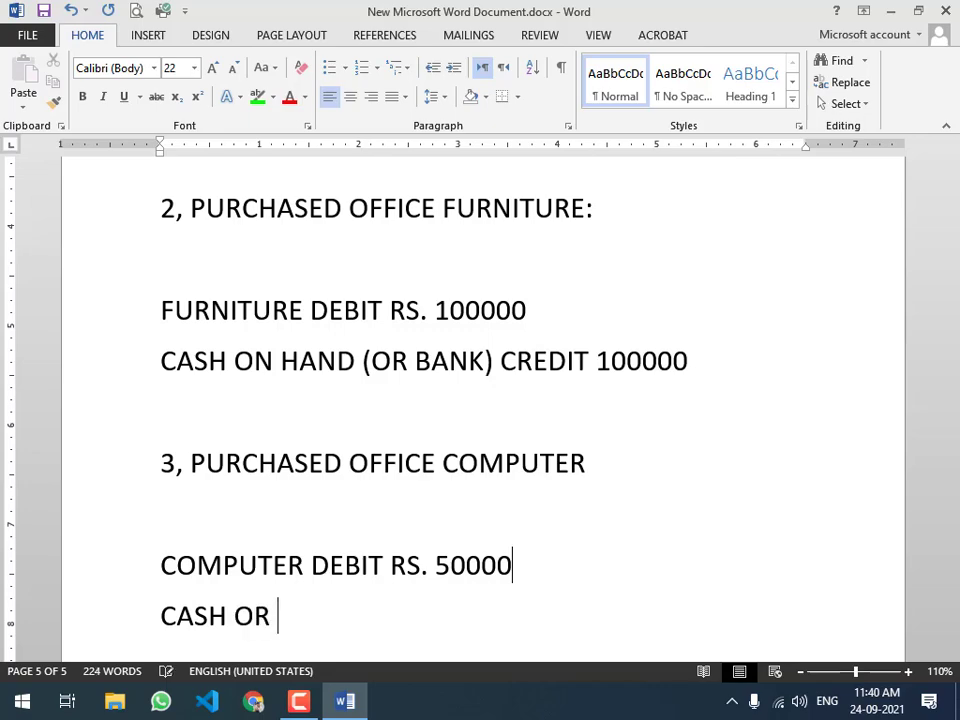
type("BANK CREDIT")
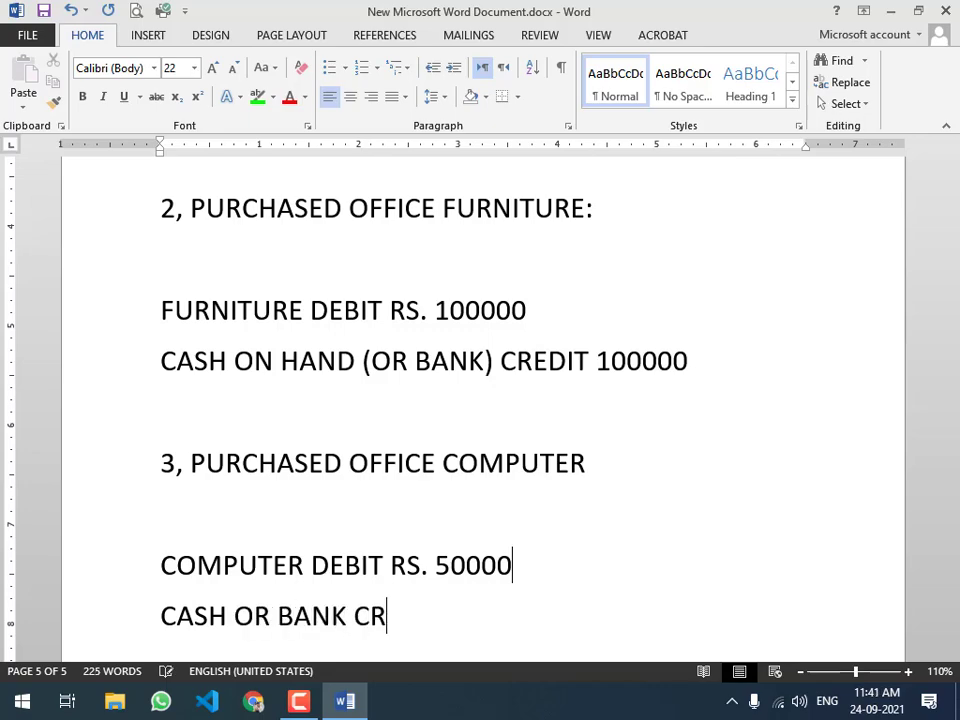
type("50000")
key("Return")
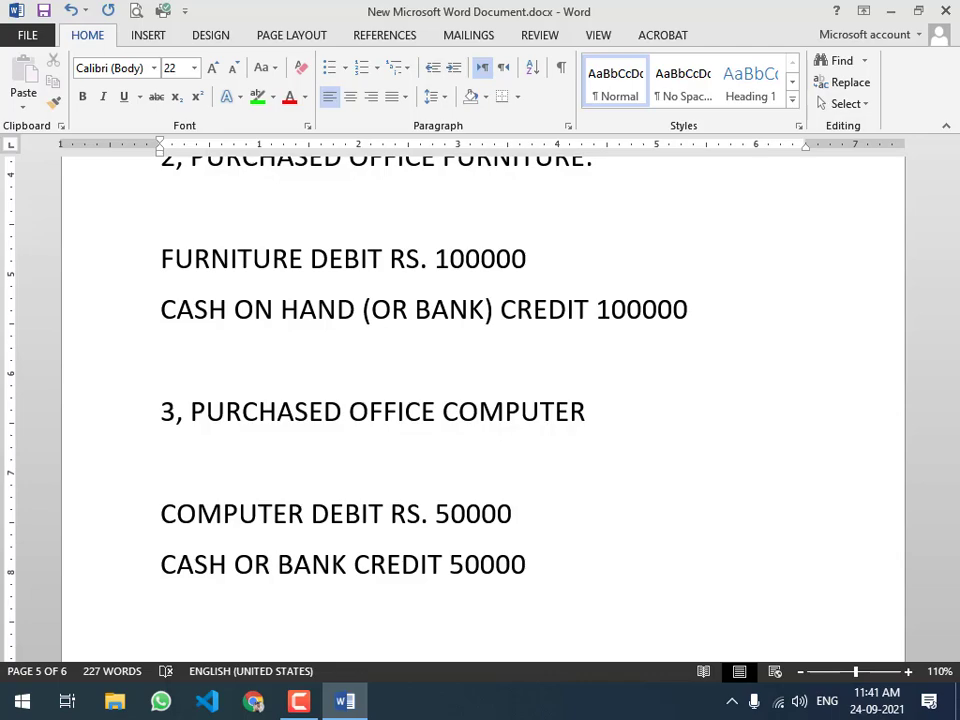
key("Return")
key("Return")
key("BackSpace")
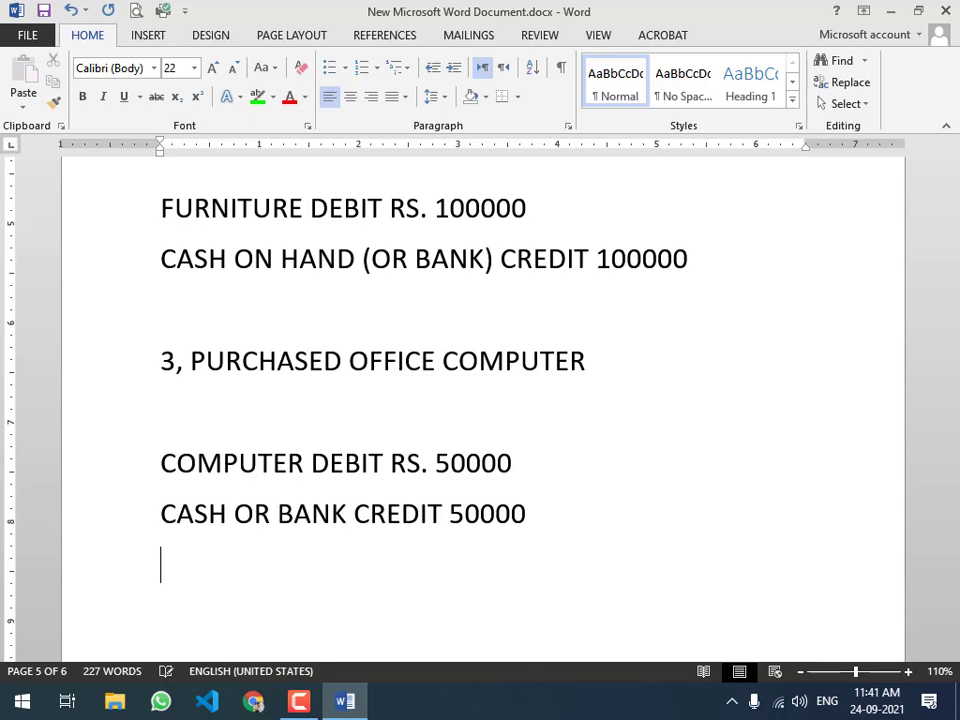
type("PURCHAS")
key("BackSpace")
key("BackSpace")
key("BackSpace")
key("BackSpace")
key("BackSpace")
key("BackSpace")
key("BackSpace")
key("BackSpace")
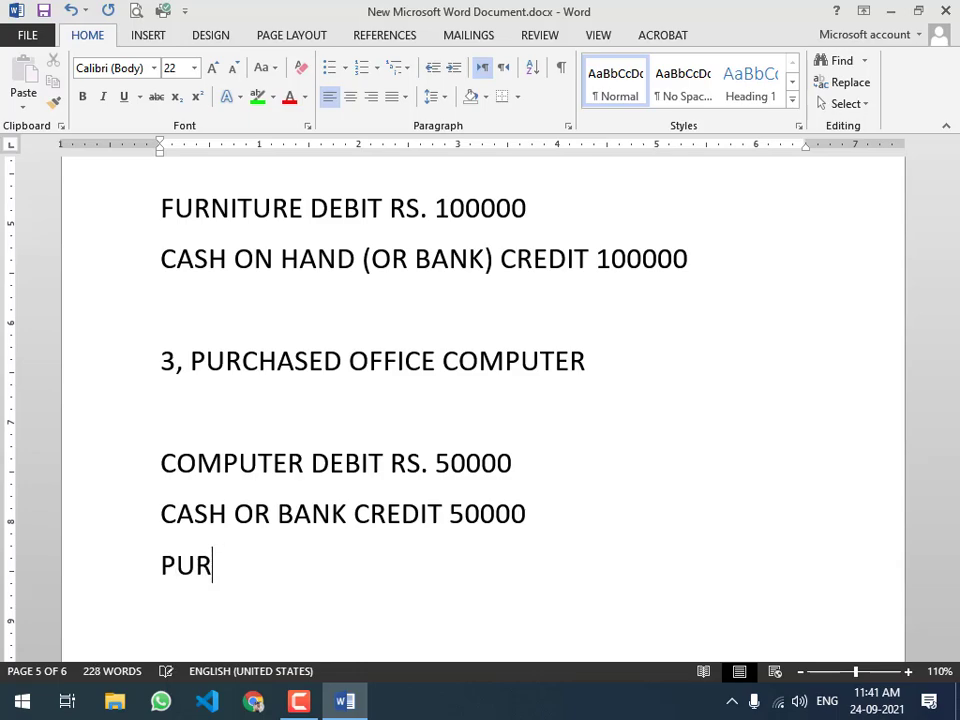
type("4")
key("BackSpace")
key("Return")
- Enter the fourth example heading "4, PURCHASED INVENTORY" below the computer example's credit line, with a blank line after it
type("4, PU")
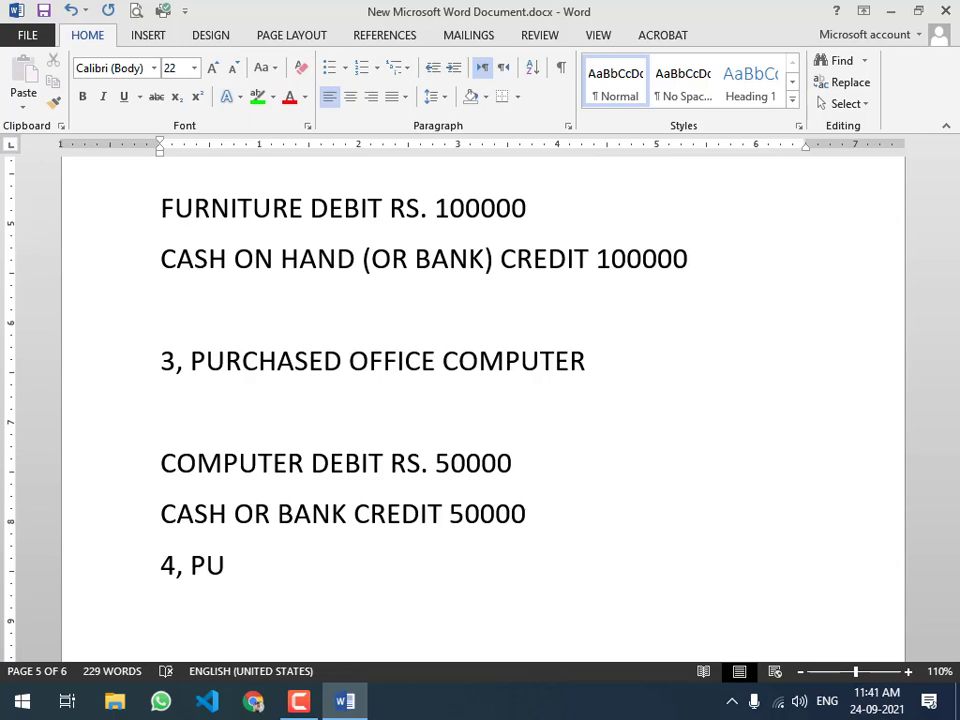
type("RCHASED IN")
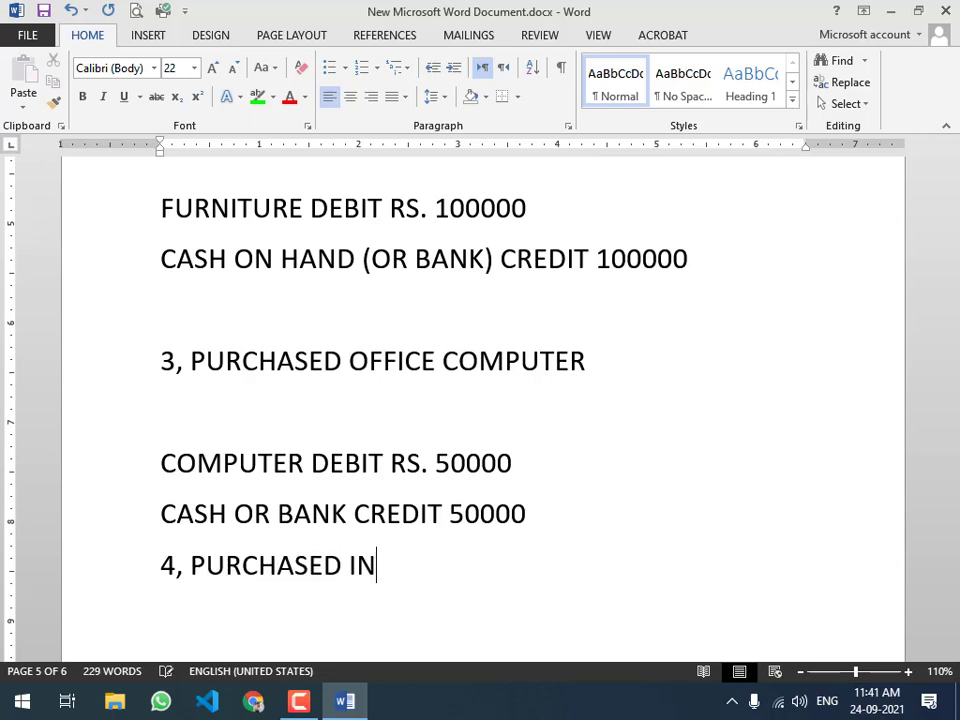
type("VENTORY")
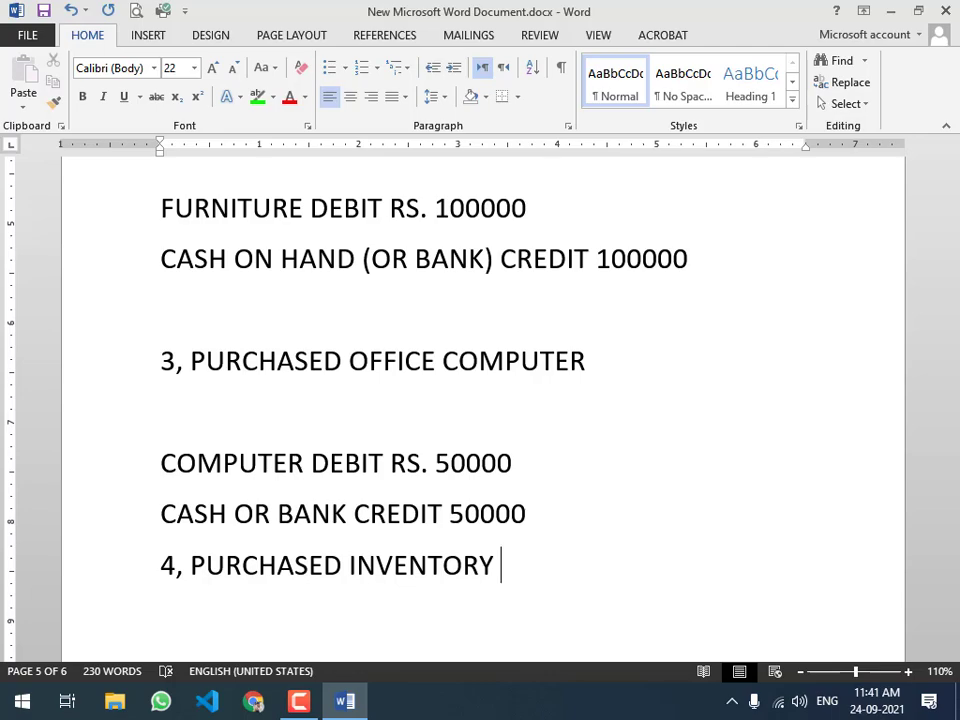
key("Return")
key("Return")
key("Up")
key("Down")
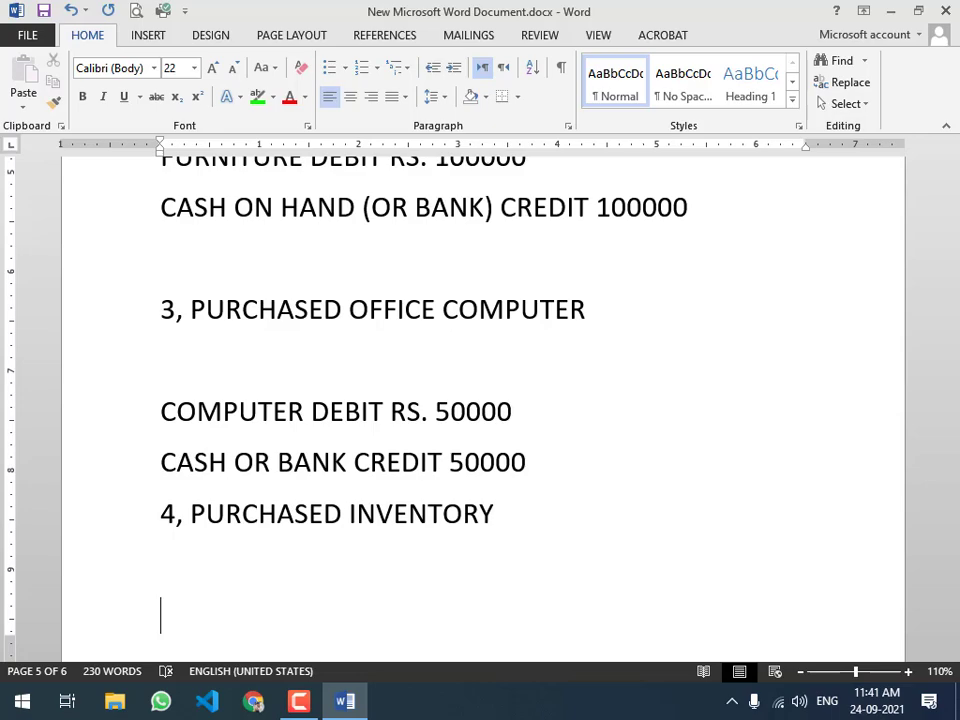
- Enter the line "INVENTORY DEBIT RS. 500000" under the purchased inventory heading
type("INV")
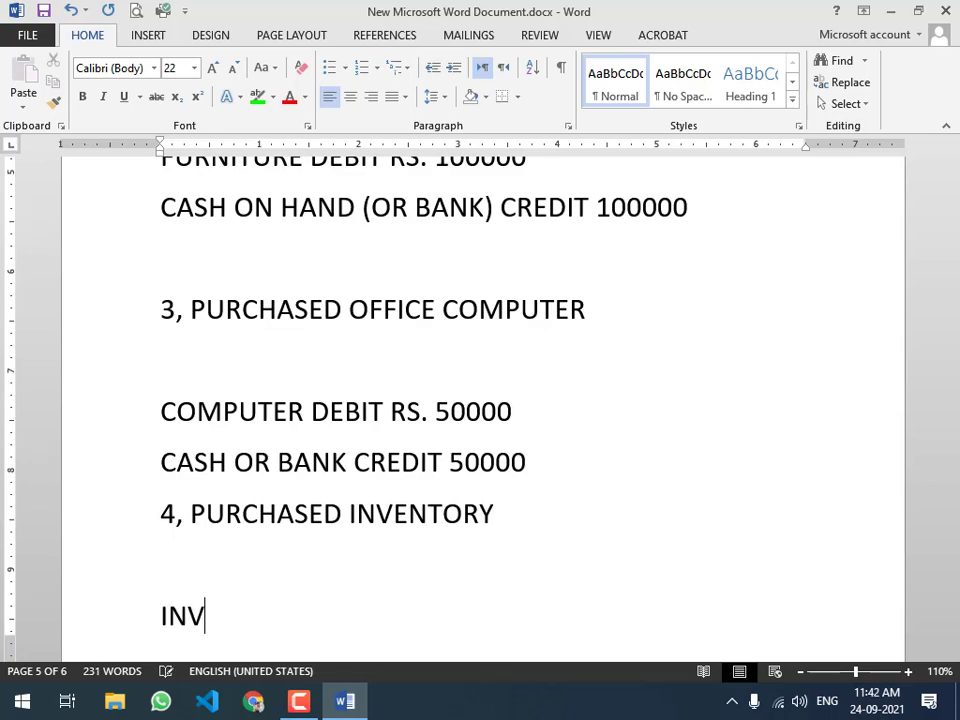
type("ENROTY")
key("BackSpace")
key("BackSpace")
key("BackSpace")
key("BackSpace")
key("BackSpace")
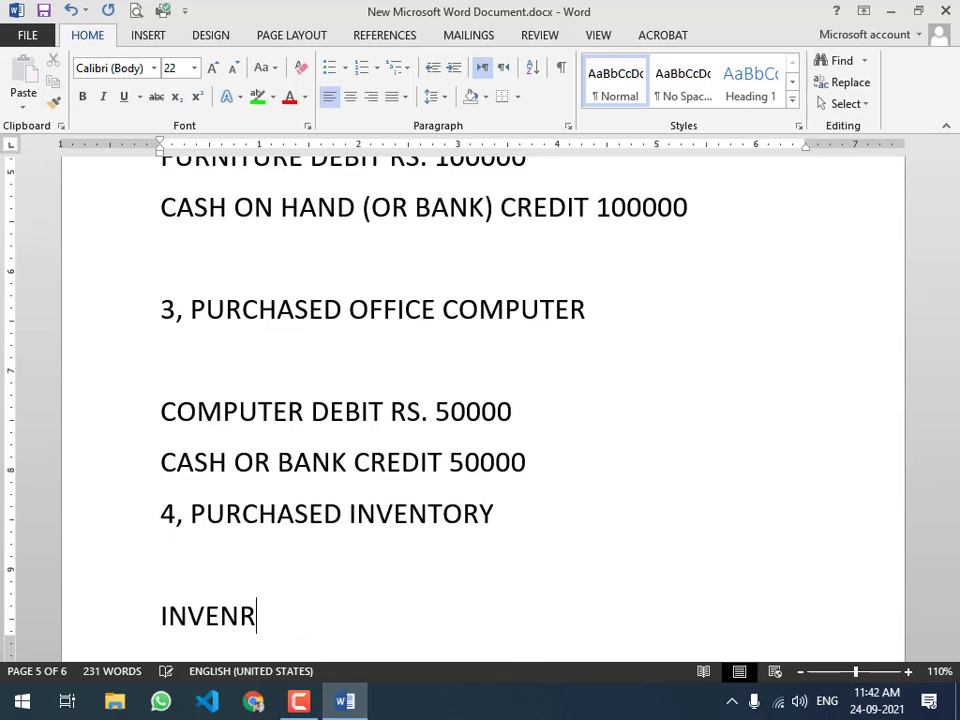
type("NTORY ")
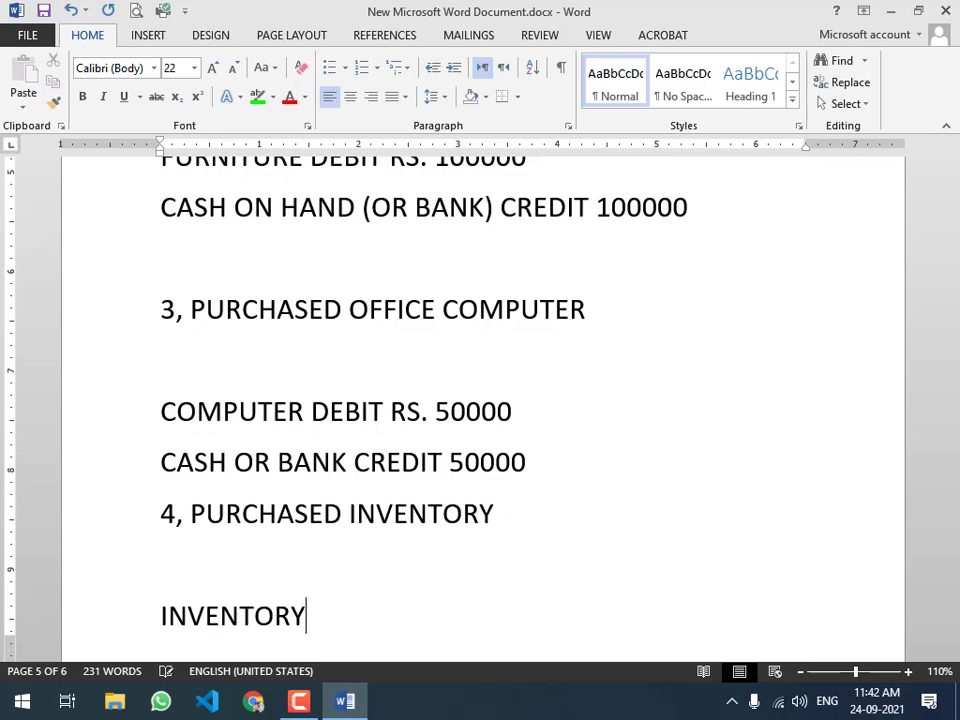
type("DEBIT")
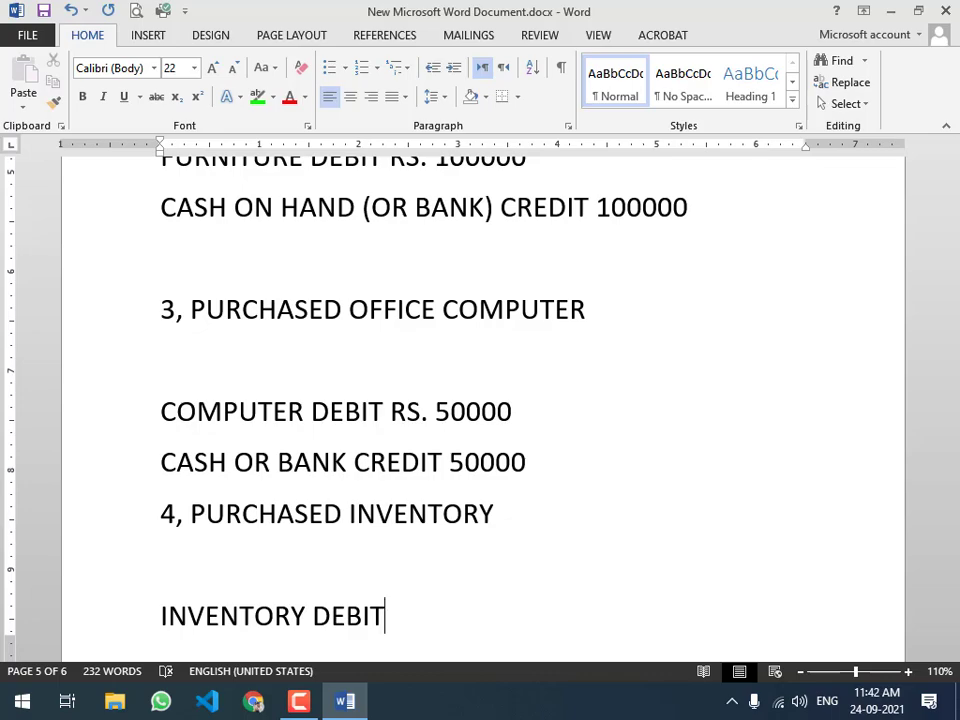
type(" RS. 500000")
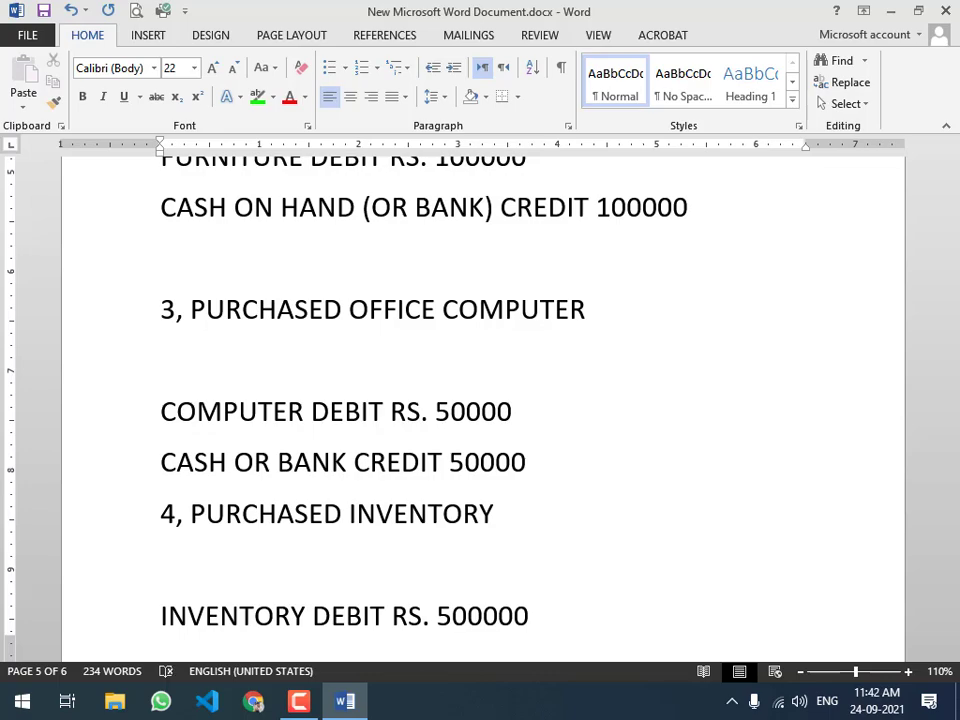
- Enter the line "CASH OR BANK CREDIT 500000" below the inventory debit line
key("Return")
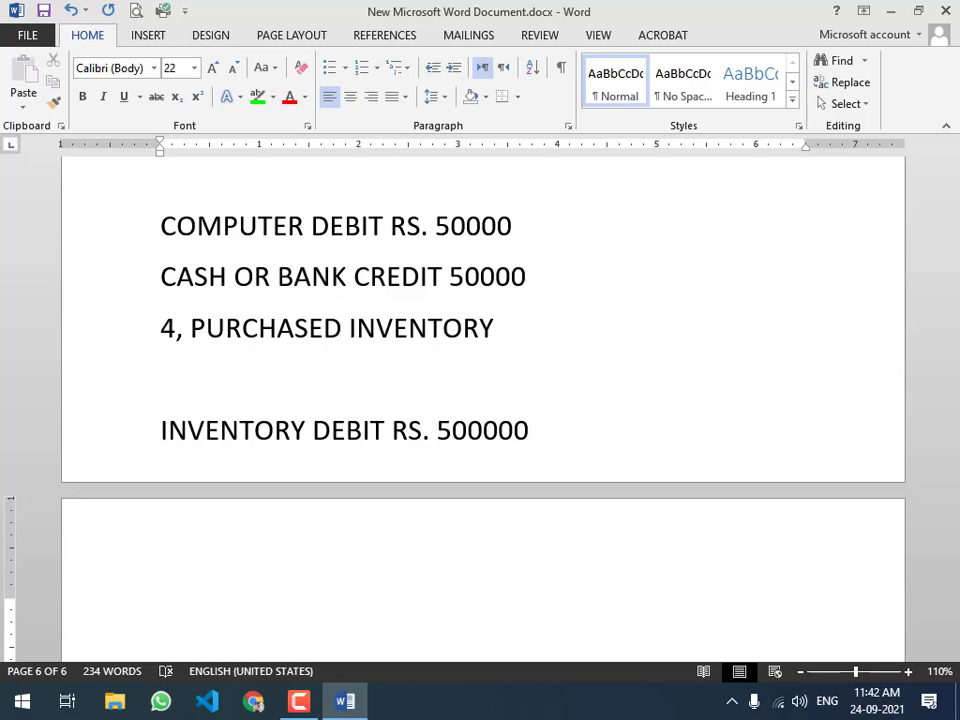
type("CASH ")
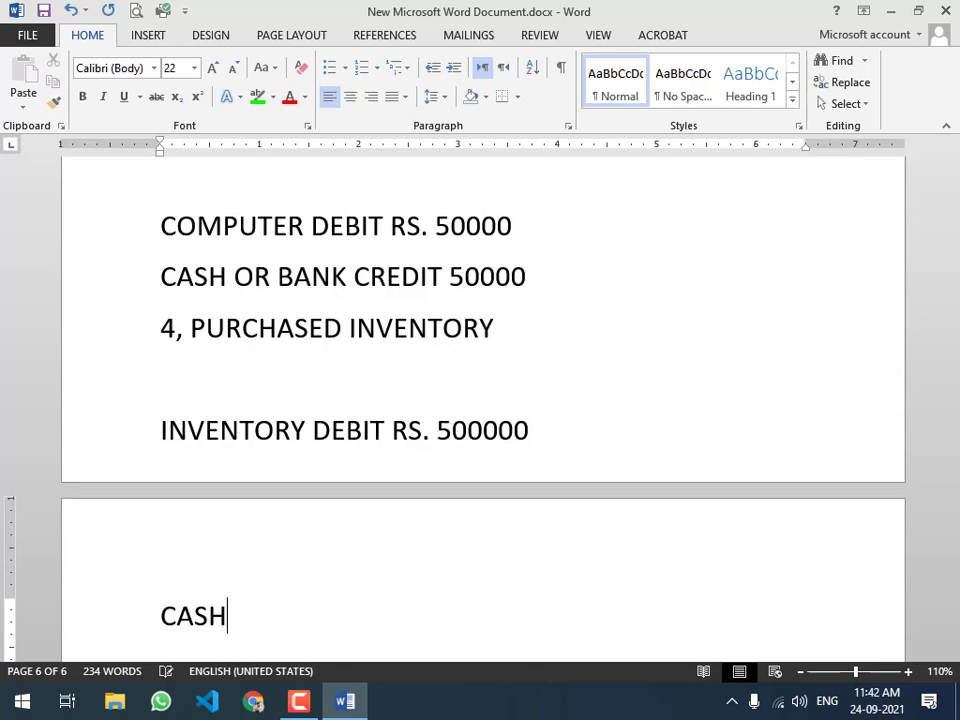
type(" OR BANK CR")
key("BackSpace")
type("CREDIT ")
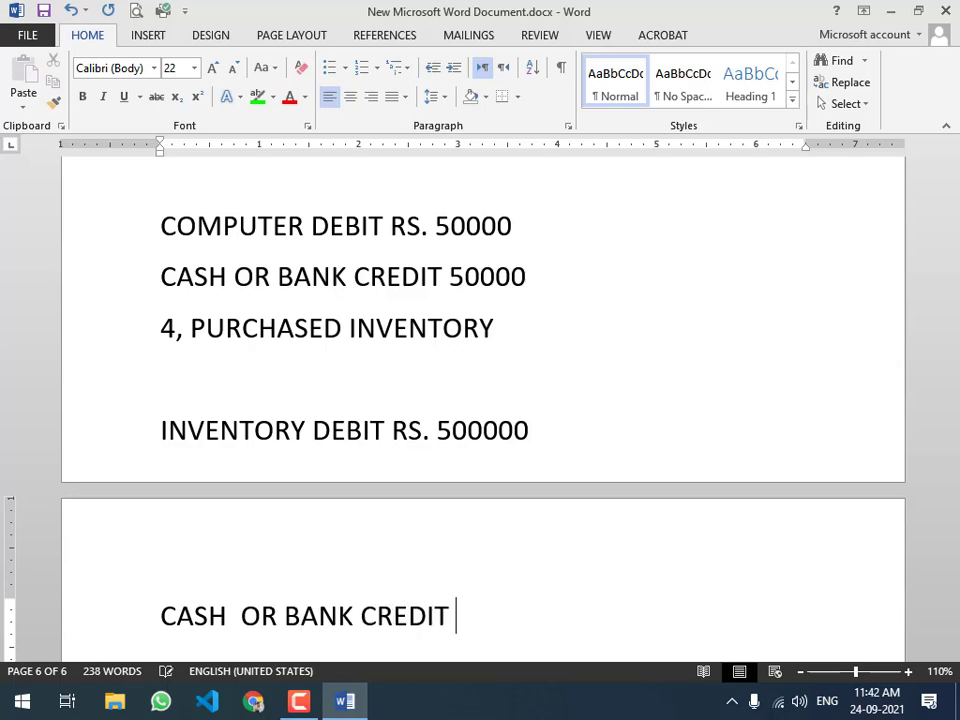
type("500000")
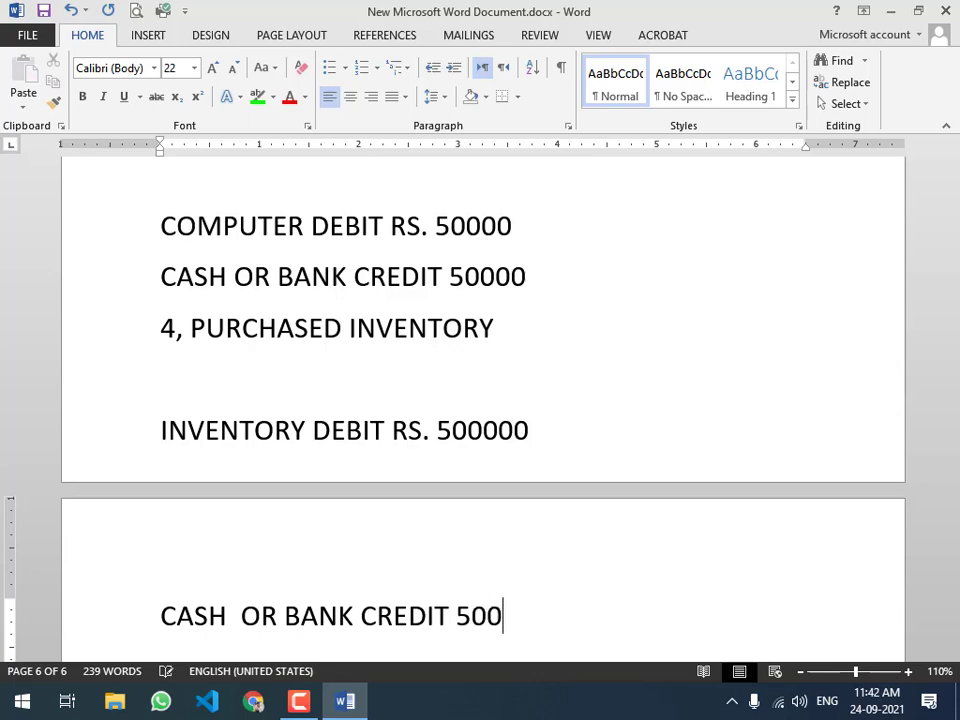
scroll(680, 322, "down", 1)
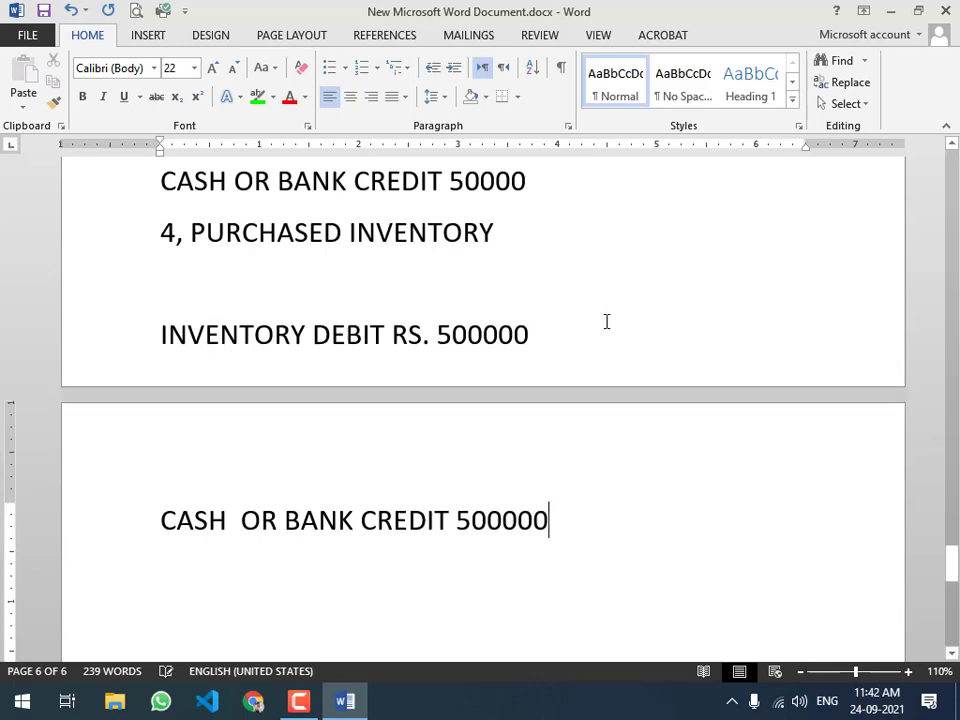
- Add the amount 1000000 to both the CASH DEBIT and CAPITAL CREDIT lines of the invested cash example
left_click(576, 401)
scroll(566, 518, "up", 8)
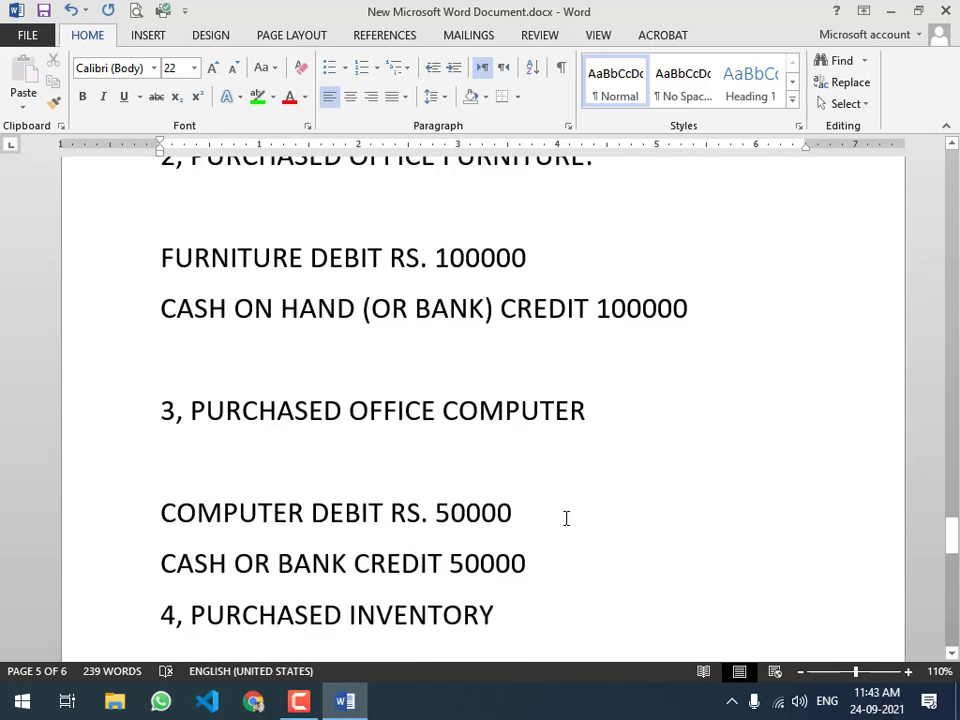
scroll(566, 518, "up", 5)
scroll(566, 518, "down", 2)
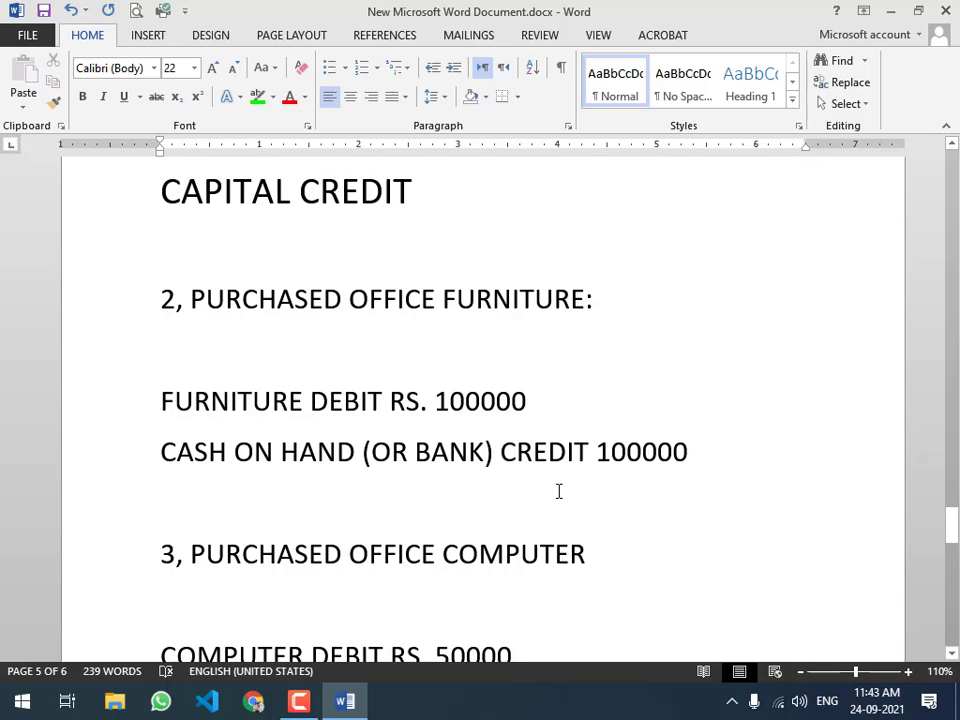
scroll(558, 491, "up", 3)
scroll(558, 491, "up", 3)
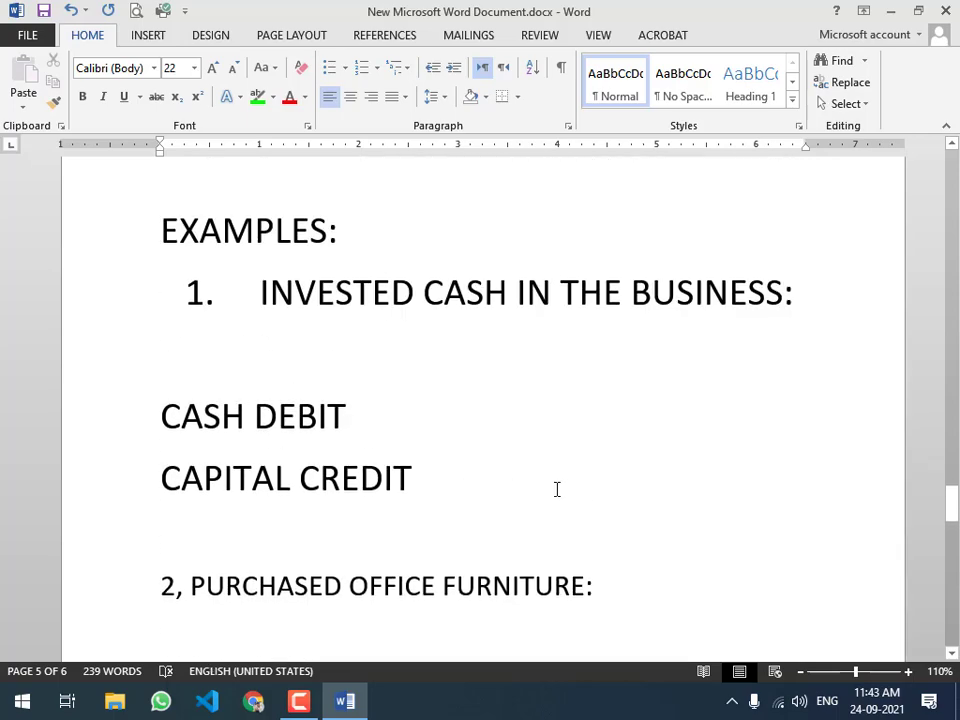
left_click(446, 418)
type("1000000")
left_click(433, 476)
type("1000000")
- Insert a blank line before the "4, PURCHASED INVENTORY" heading to separate it from the office computer example
left_click(519, 416)
scroll(516, 414, "down", 3)
left_click(597, 398)
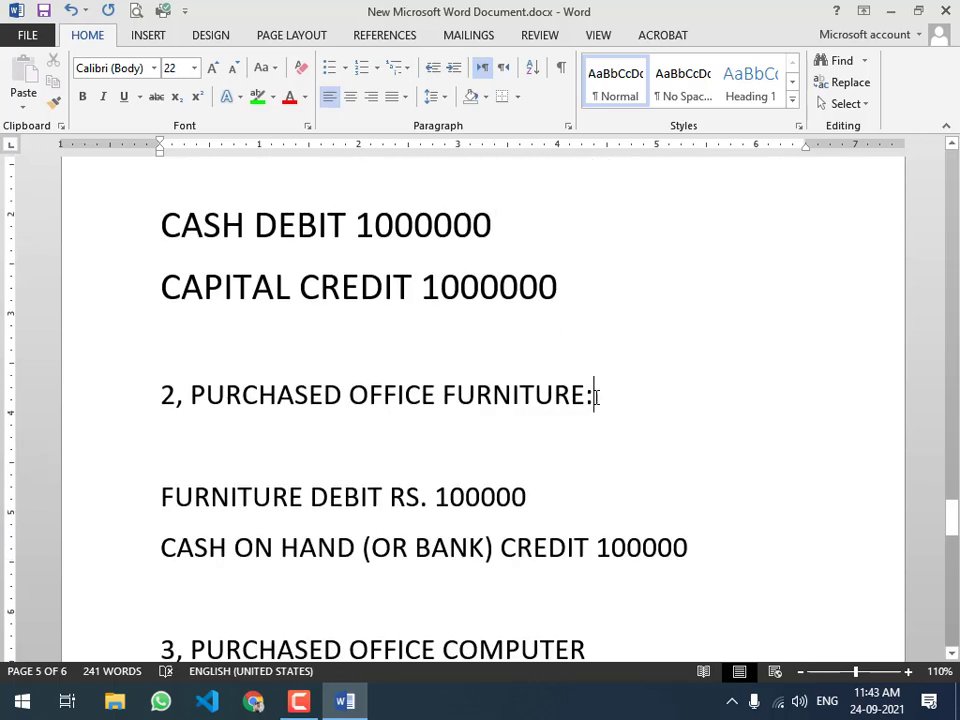
scroll(560, 440, "down", 2)
left_click(511, 401)
scroll(511, 401, "down", 4)
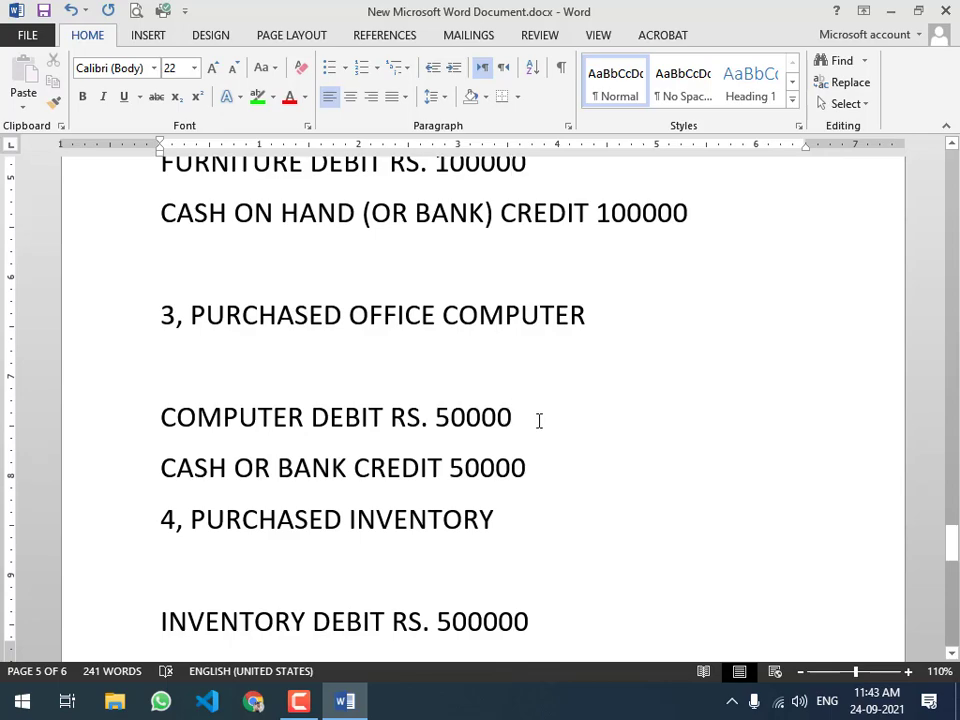
scroll(539, 421, "down", 6)
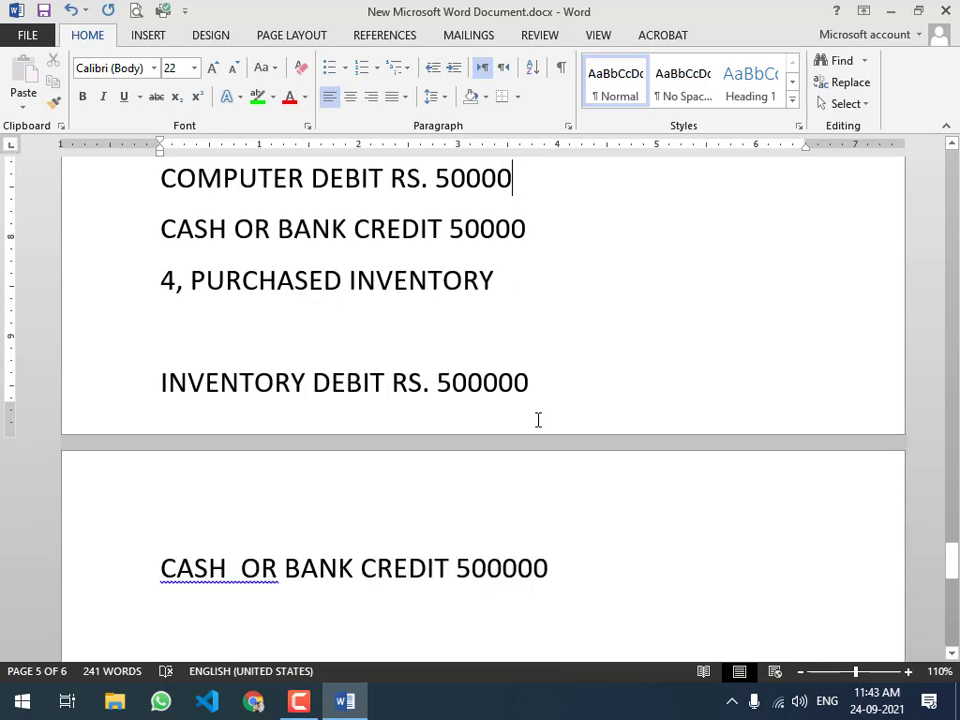
left_click(159, 281)
key("Return")
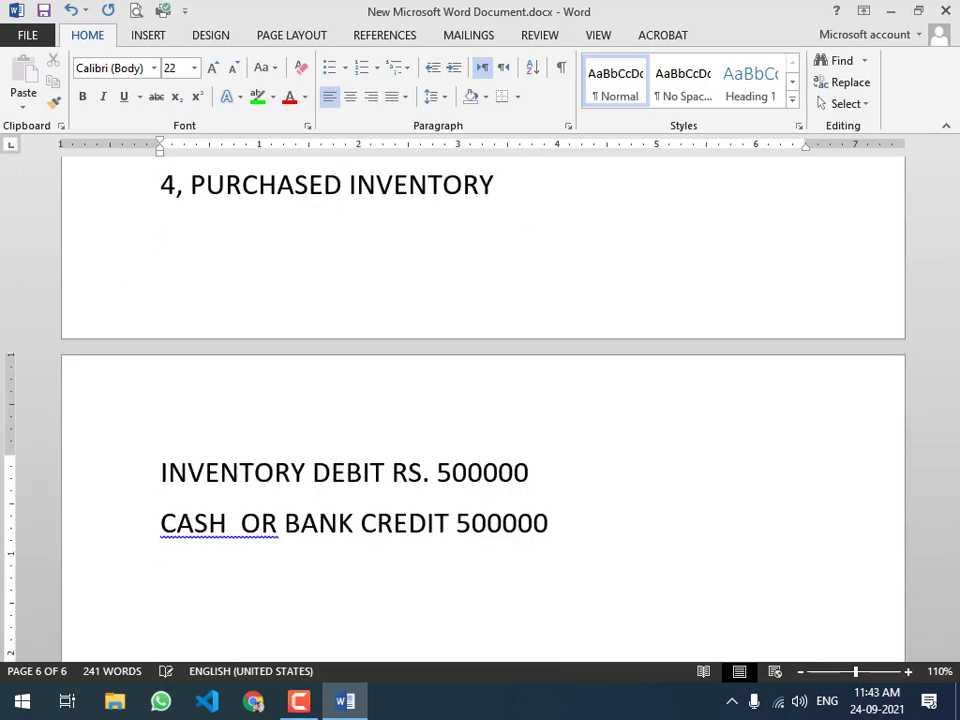
- Add the heading "5, PAID KE BILL RS. 7000 FROM BANK" below the inventory example, separated from it by a blank line
scroll(188, 368, "down", 2)
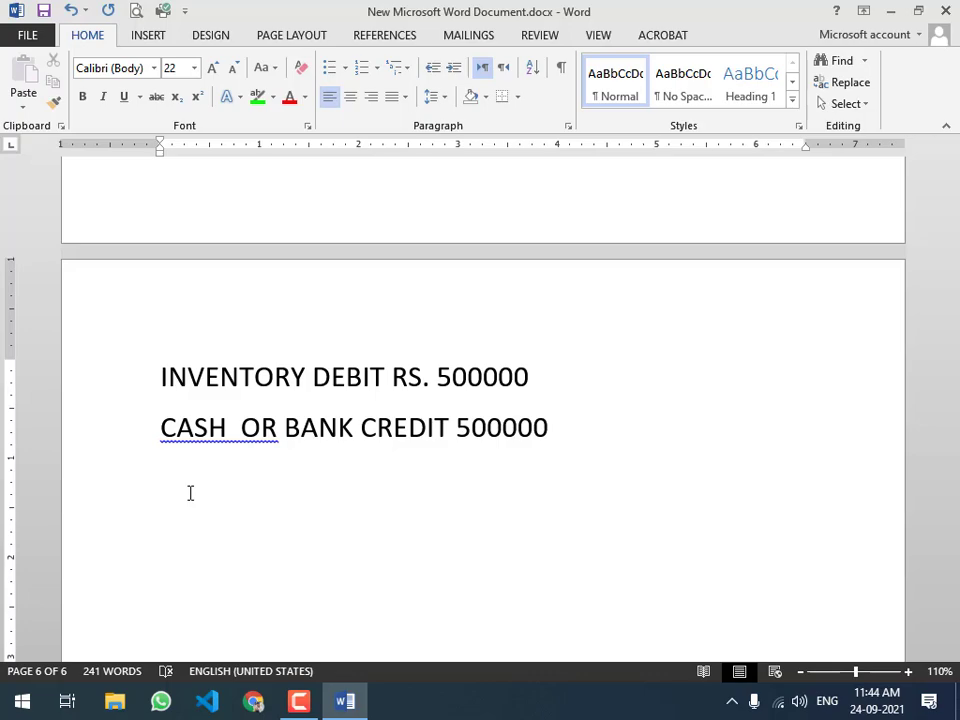
scroll(190, 492, "down", 1)
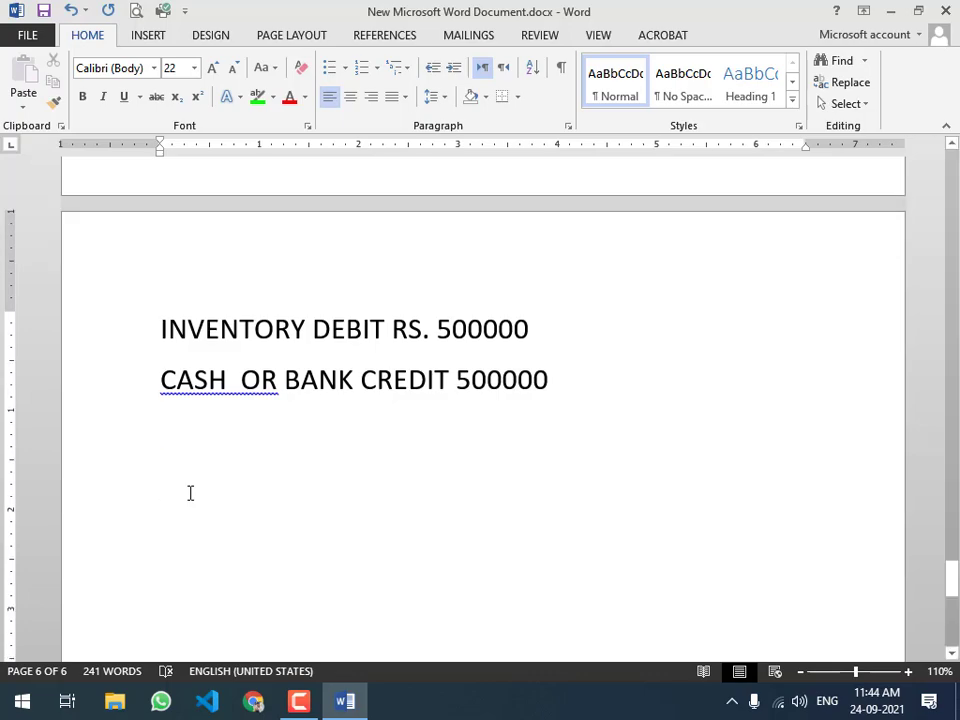
key("Return")
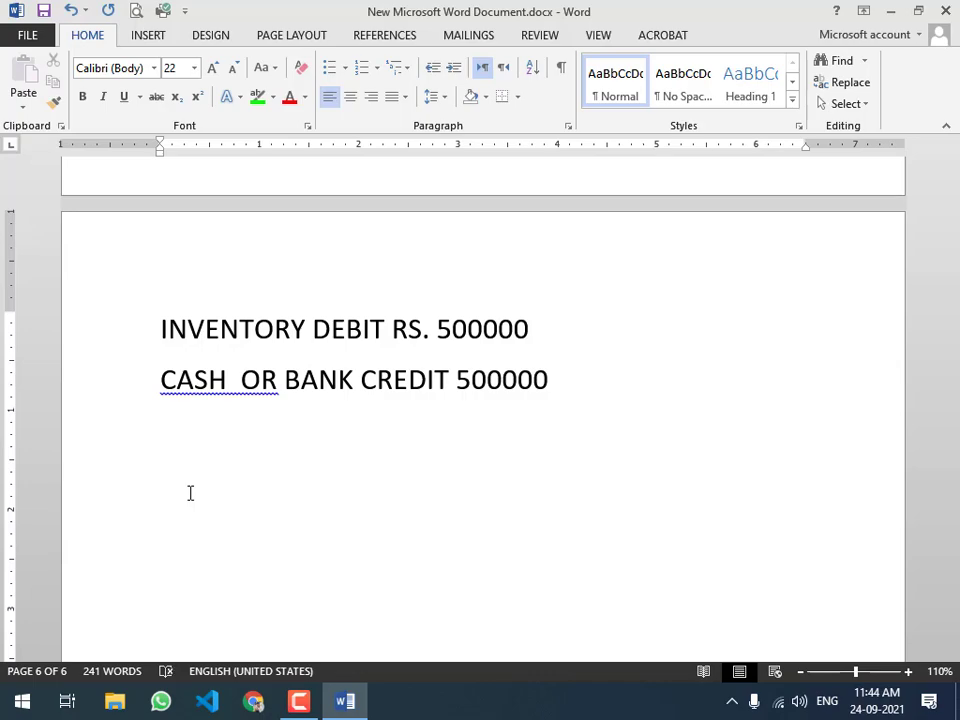
scroll(100, 495, "up", 6)
scroll(100, 495, "down", 7)
type("5, PAID")
type(" CEL")
key("BackSpace")
key("BackSpace")
key("BackSpace")
key("BackSpace")
type("KE BILL ")
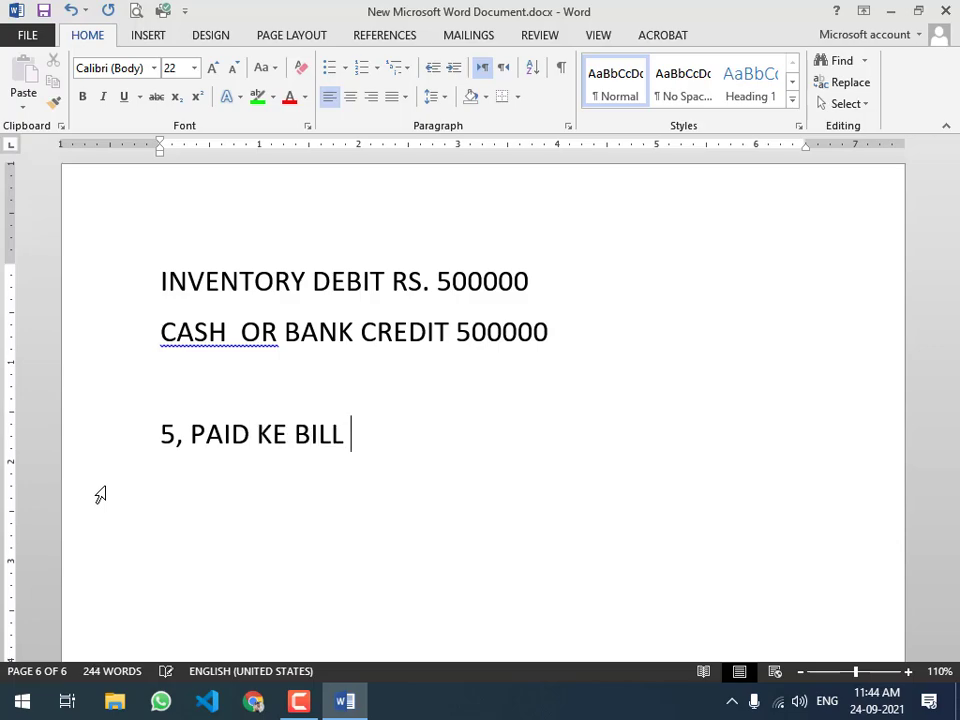
type("RS.")
type("7000 FROM BAN")
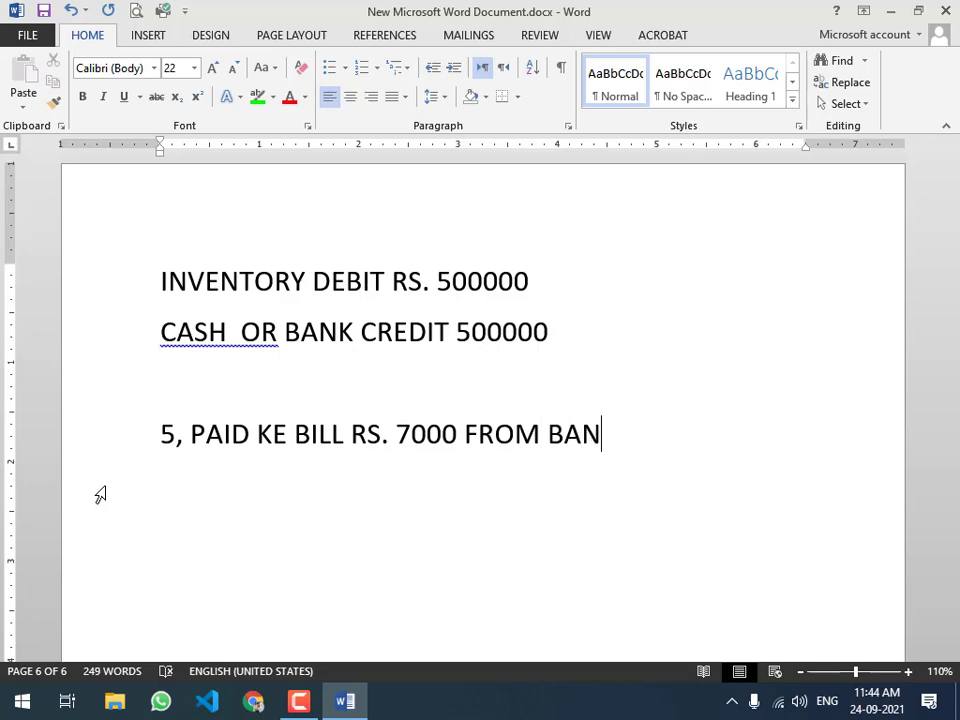
type("K")
- Start the entry line below the paid KE bill heading with the account name "KE"
key("Return")
key("Return")
type("E")
key("BackSpace")
type("KE ")
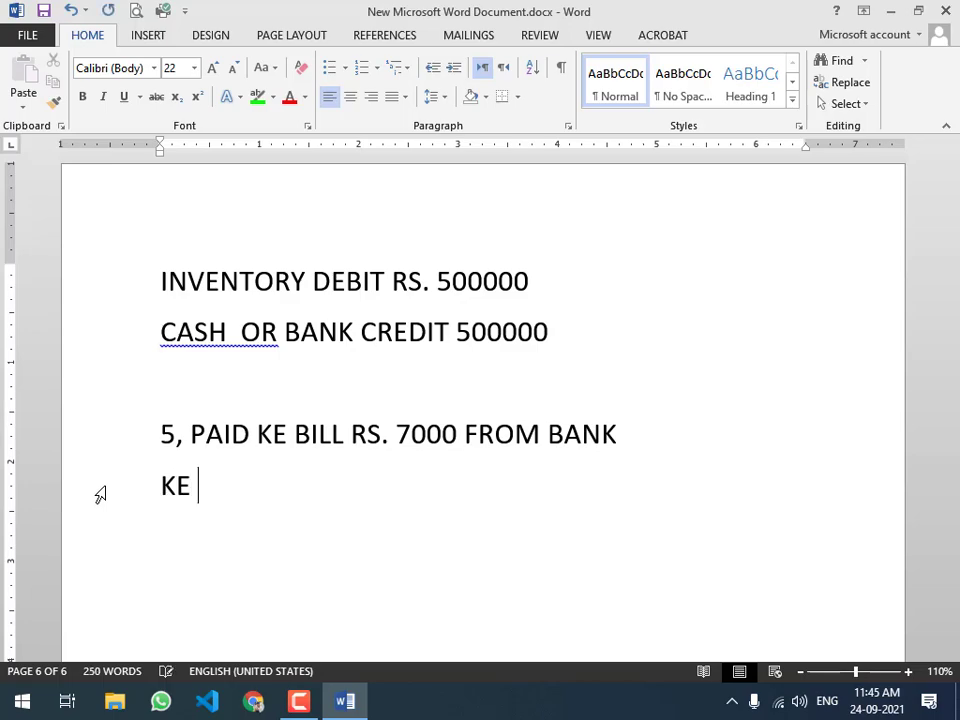
- Complete the debit line under transaction 5 so it reads "KE BILL EXP DEBIT 7000"
type("BILL EX")
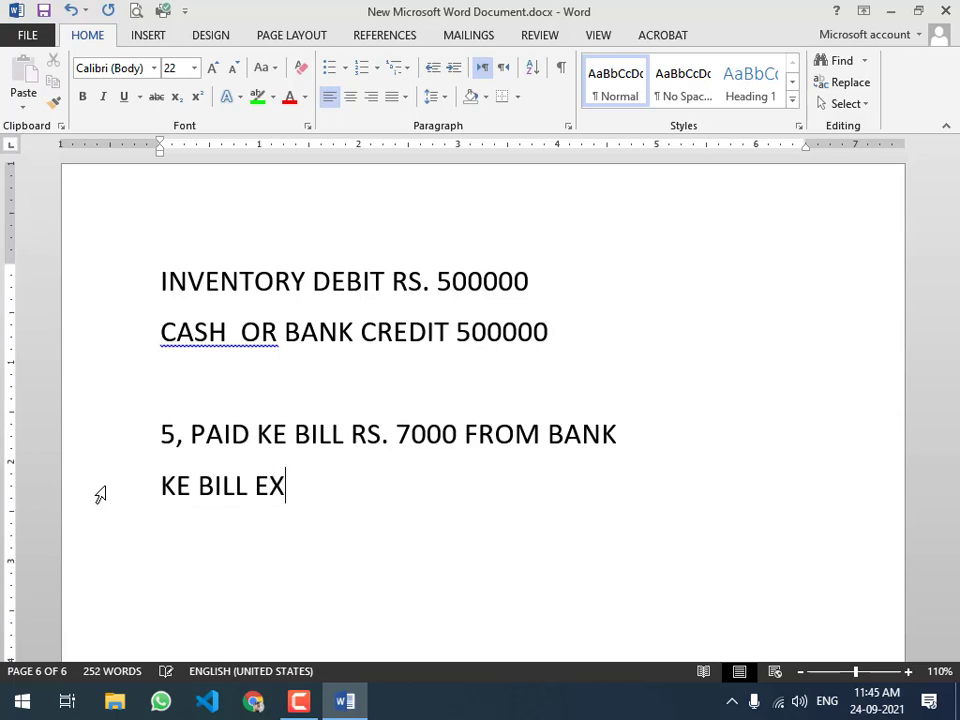
type("P DEBIT")
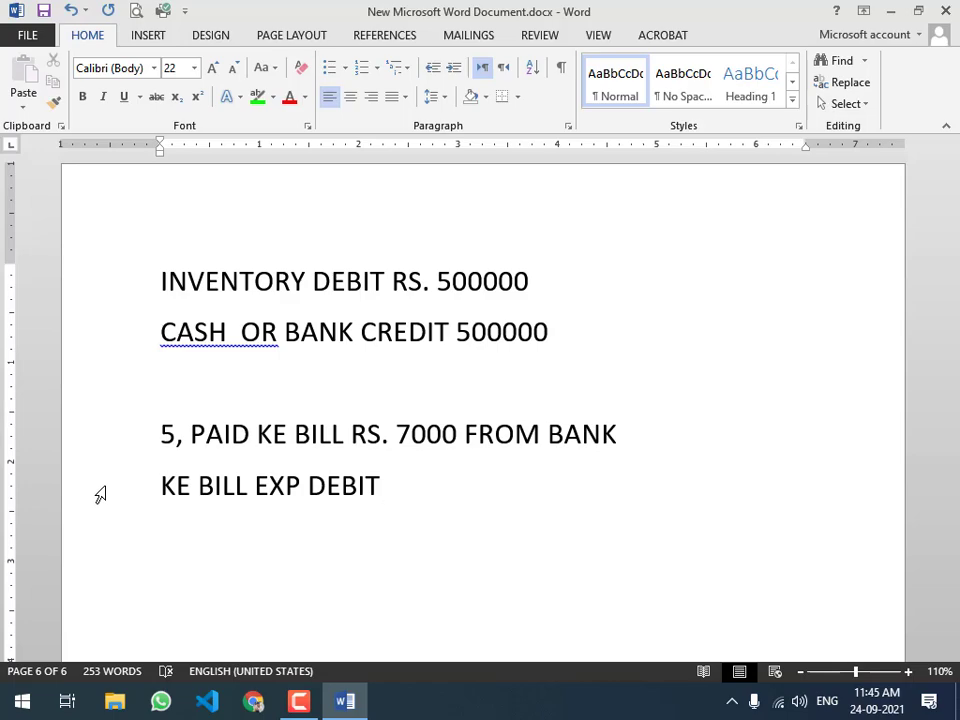
type("7000")
key("Return")
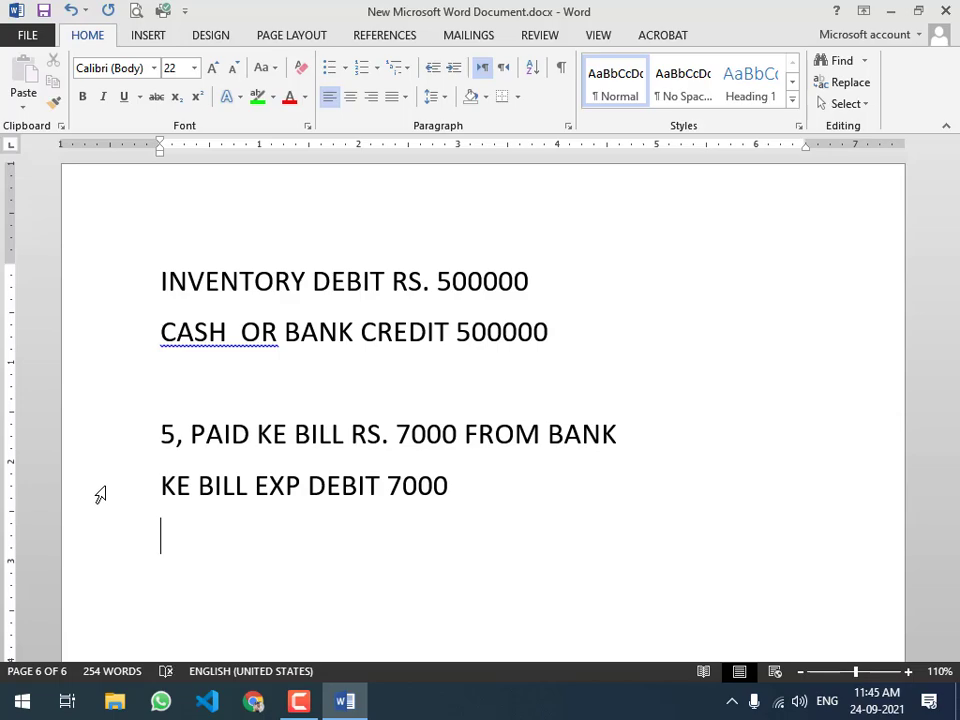
- Add the credit line "CASH AT BANK CREDIT 7000" below the KE bill expense entry
type("C")
key("BackSpace")
type("J")
key("BackSpace")
type("CAS")
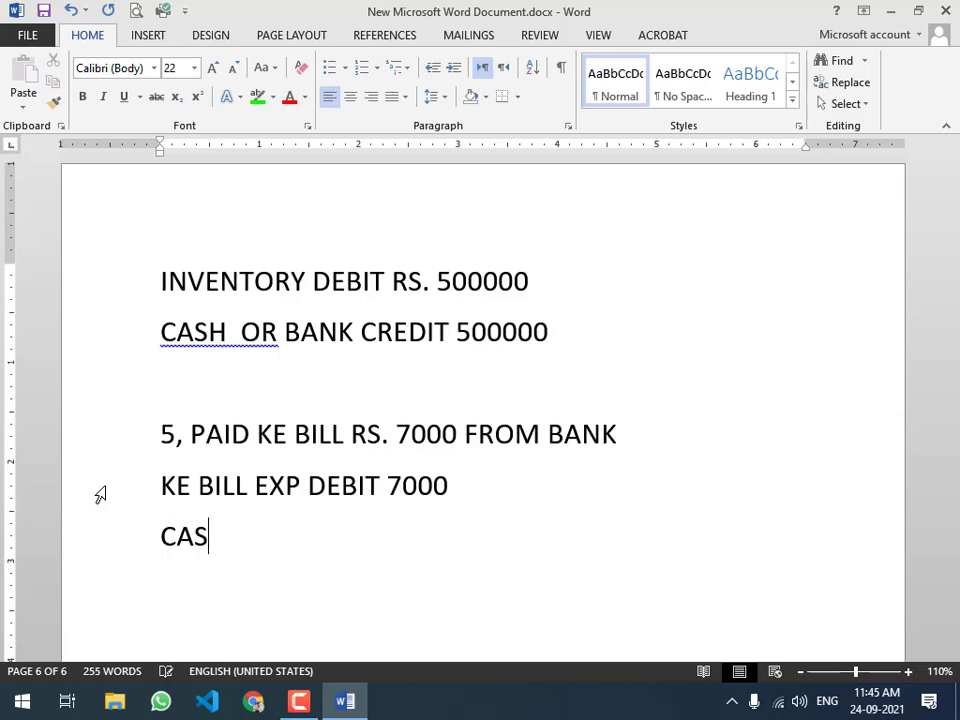
type("H AT BA")
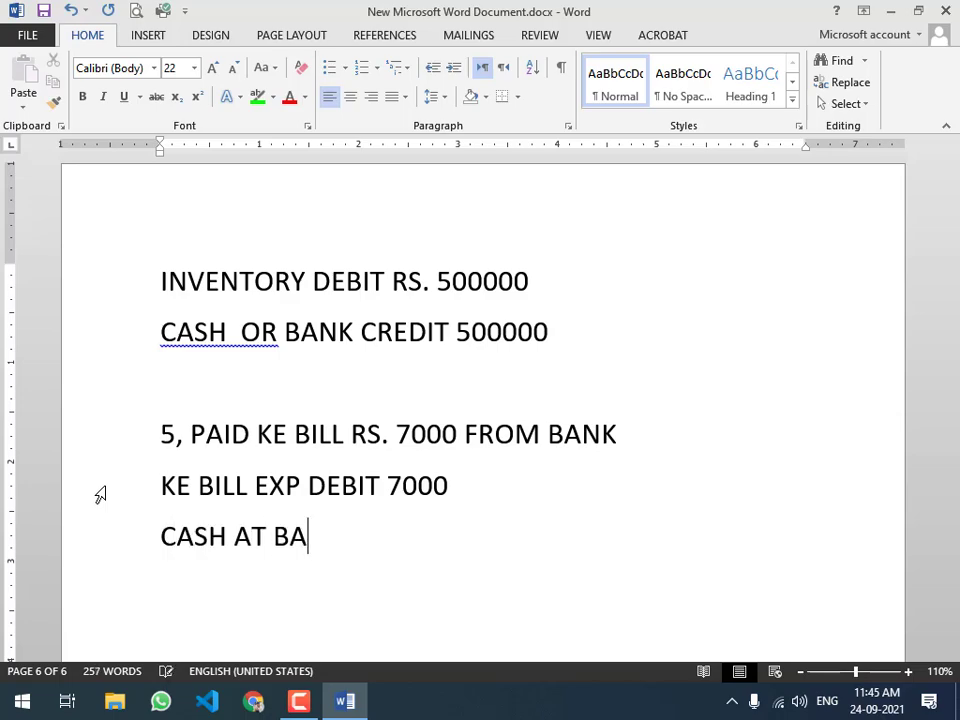
type("NK CREDI")
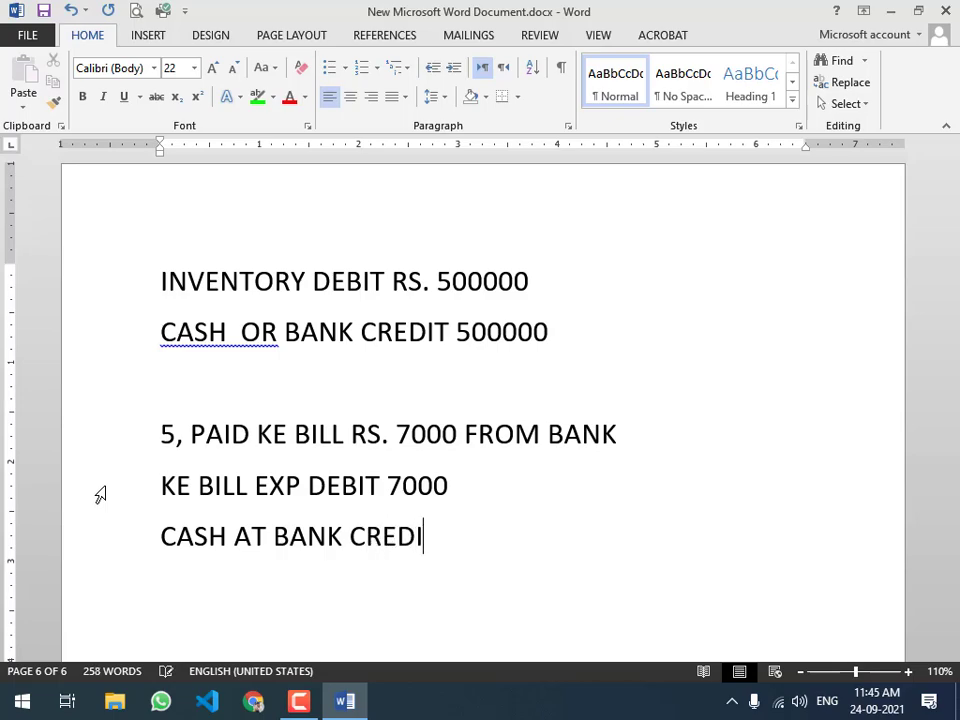
type("T 7000")
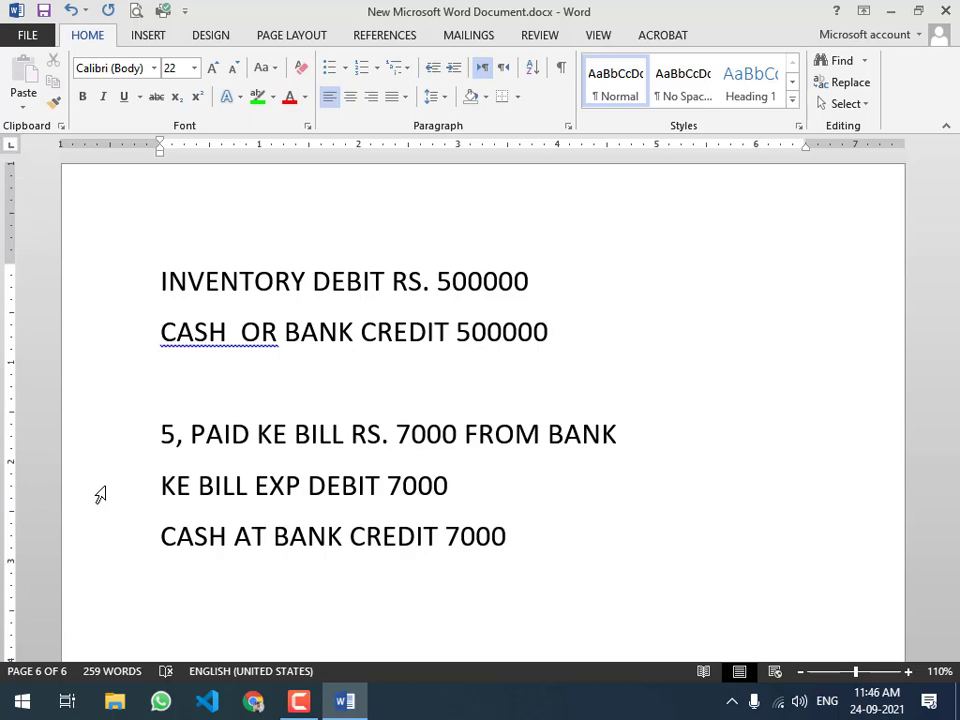
- Start transaction 6 on a new line with the text "6, SOLD ONE SAMSUNG MOBILE RS. 20000"
key("Return")
key("Return")
key("BackSpace")
type("6, SL")
key("BackSpace")
type("OLD ")
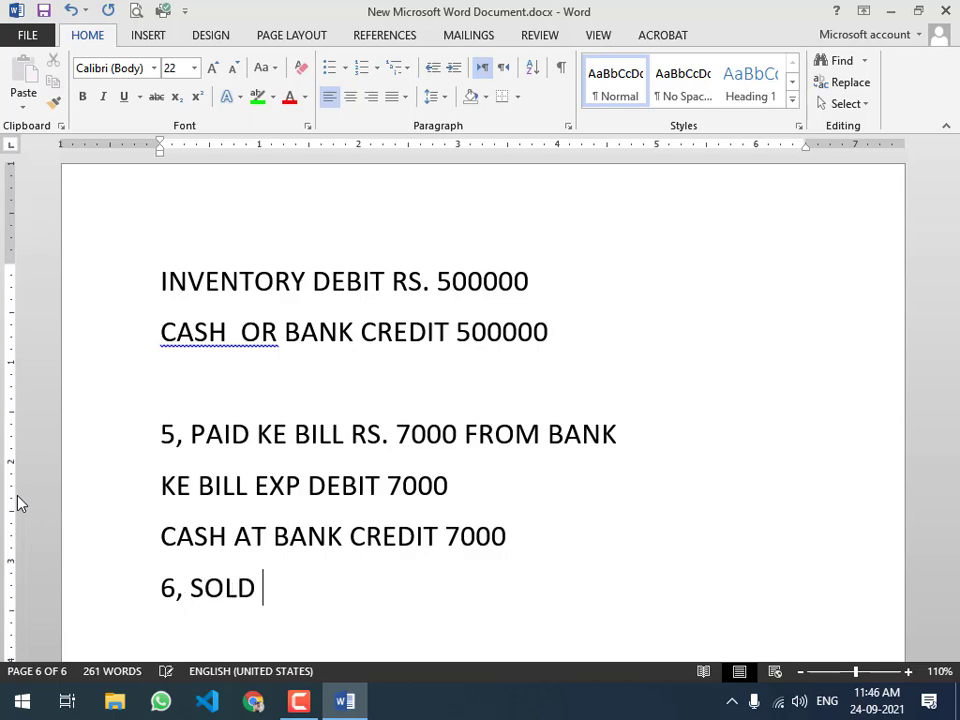
type("ONE SAMS")
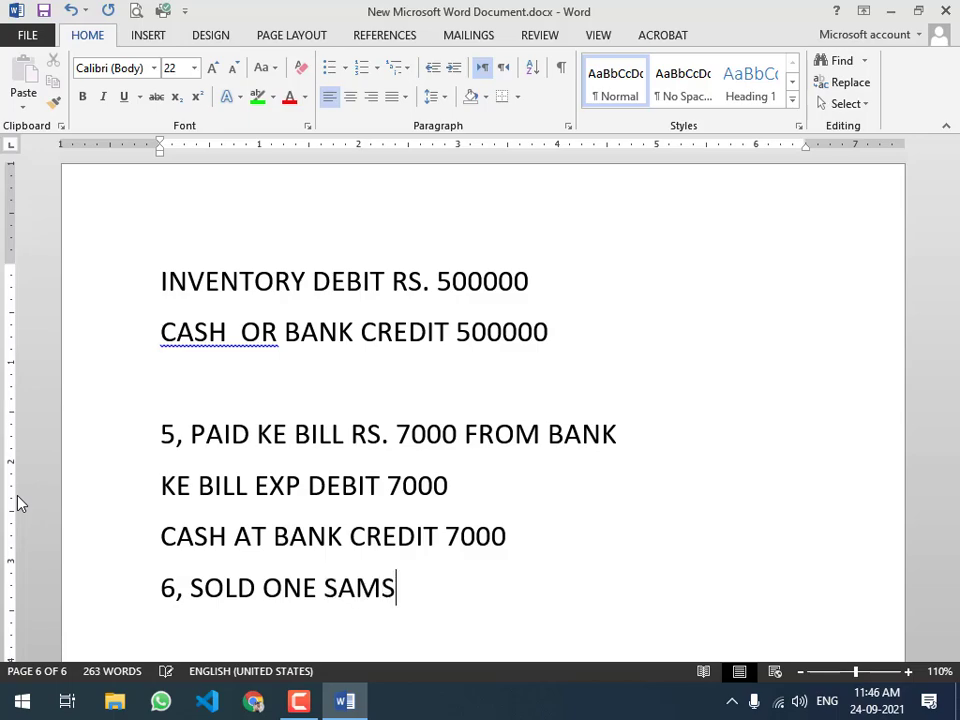
type("UNG MOBL")
key("BackSpace")
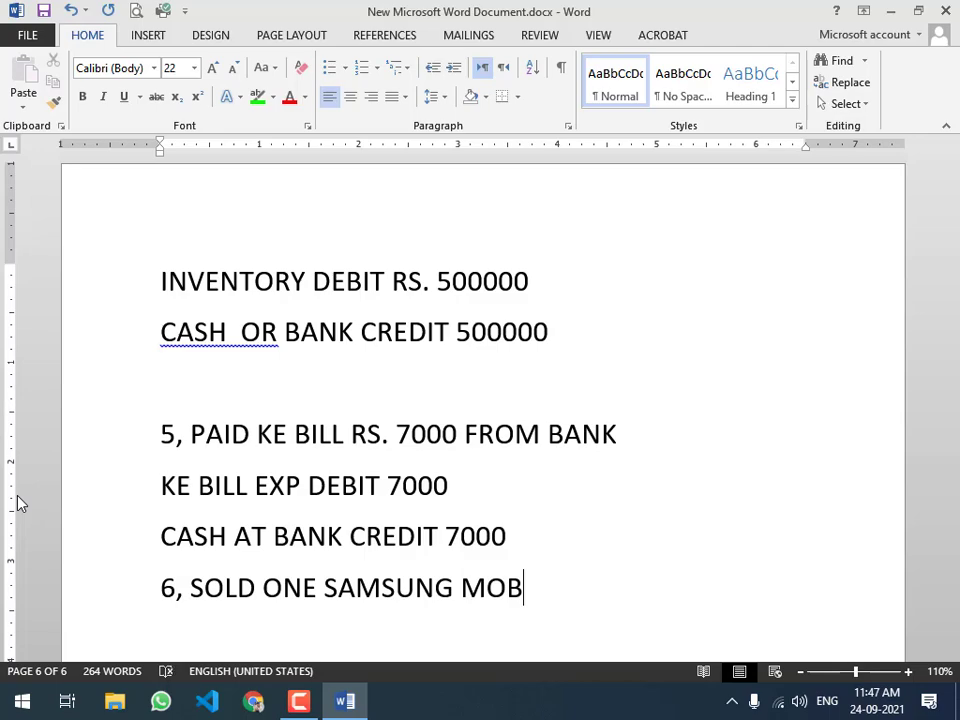
type("ILE RS")
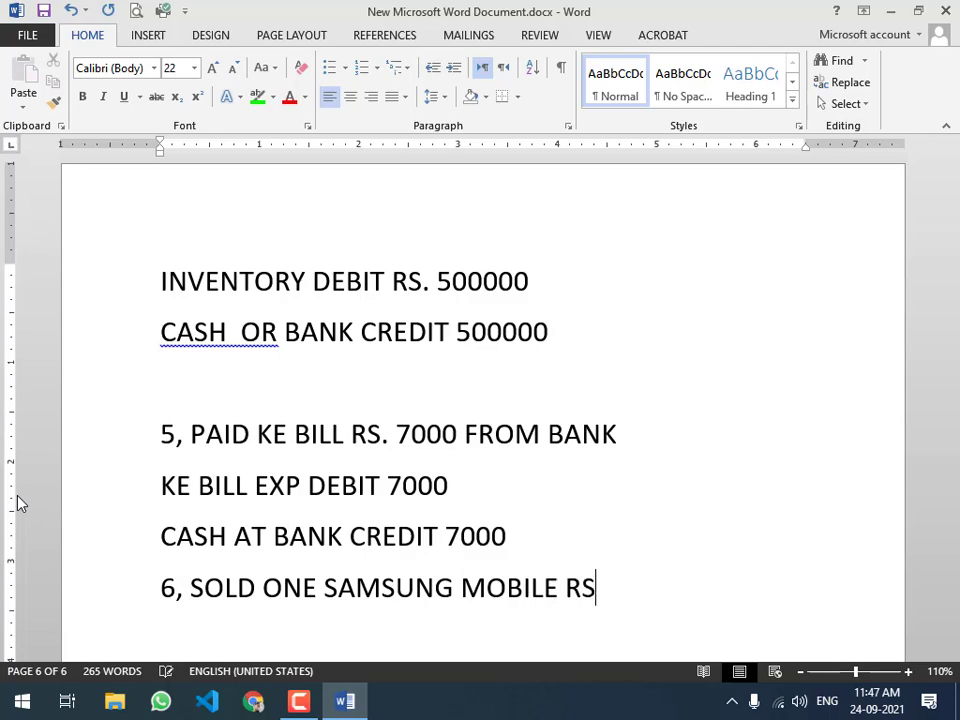
type(". 20000")
key("Return")
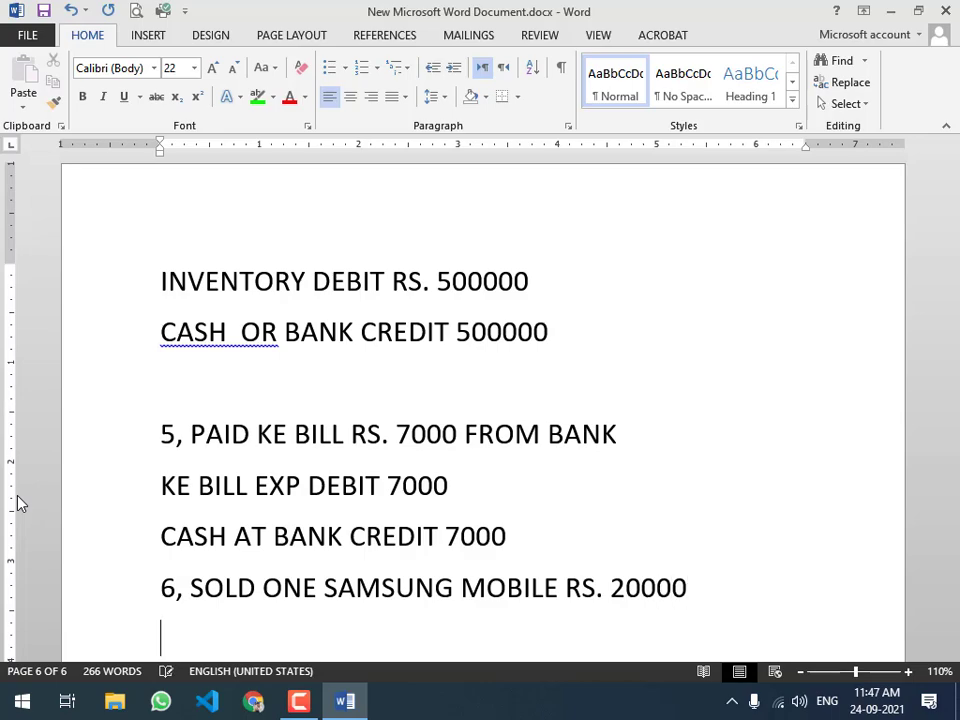
- Remove the blank lines after transaction 6 and extend its description with "ON CASH."
scroll(17, 503, "down", 1)
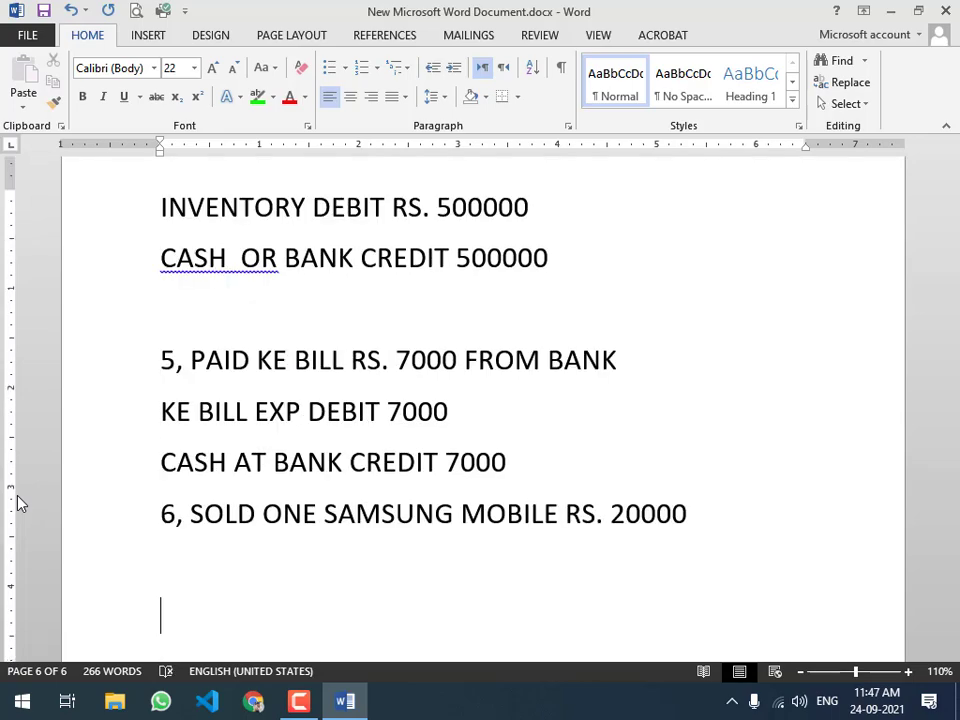
key("BackSpace")
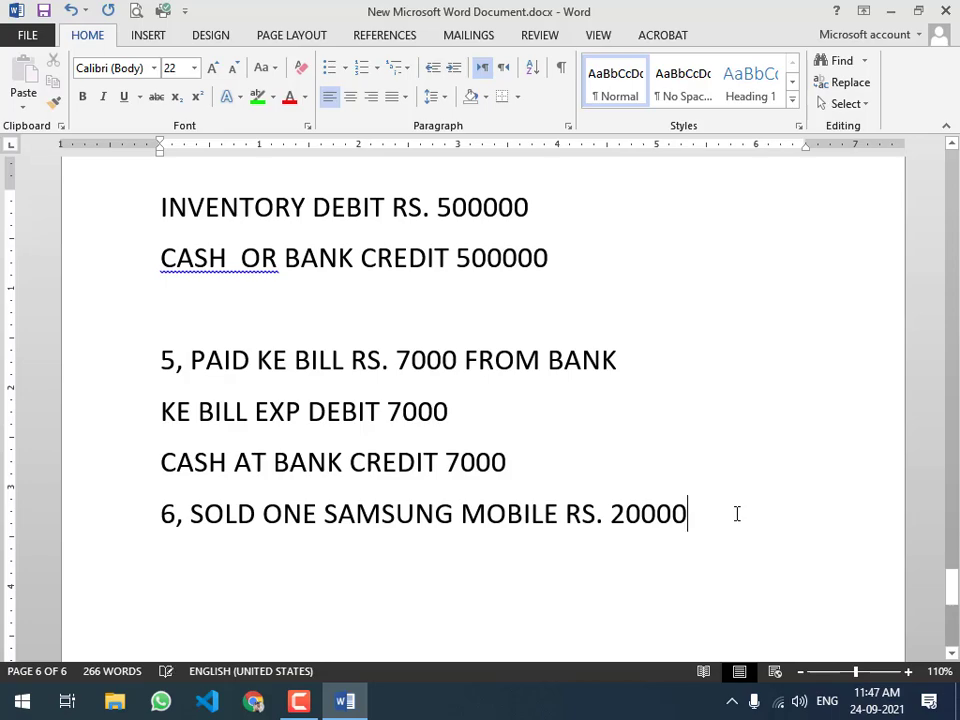
type("ON")
type(" CASH.")
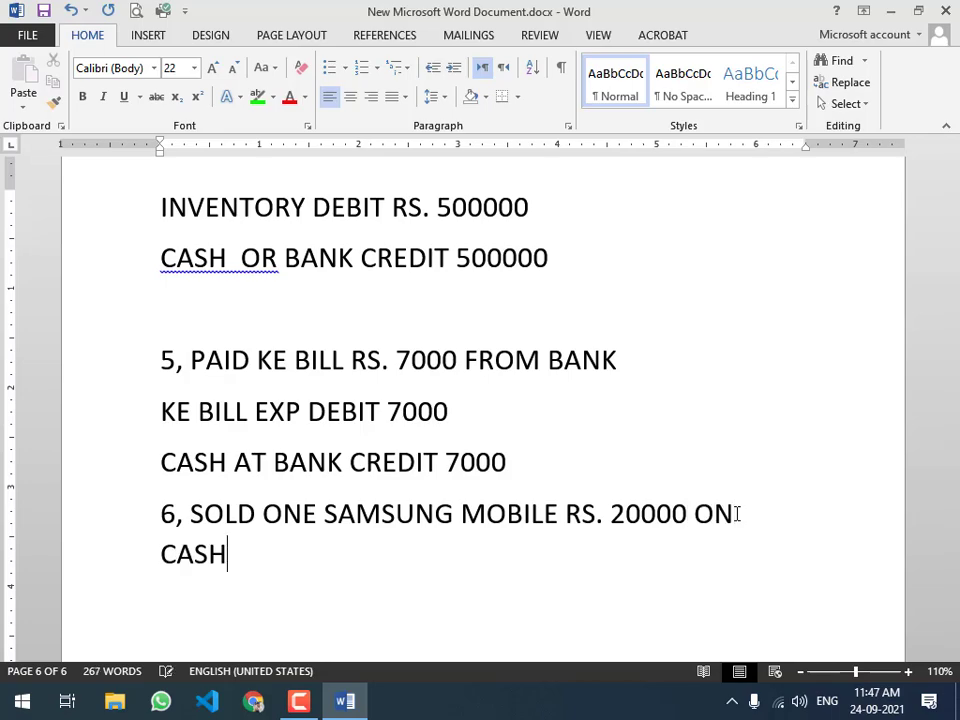
- Write the debit line "CASH DEBIT 20000" under the Samsung mobile sale
key("Return")
type("CSA")
key("BackSpace")
key("BackSpace")
type("ASH ")
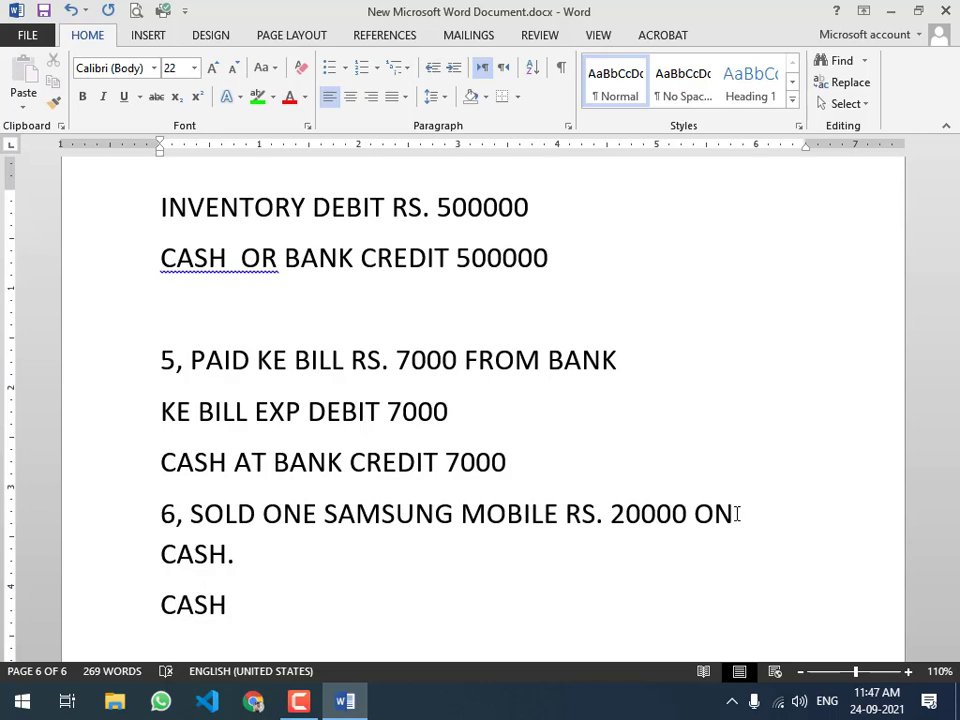
type("DEB")
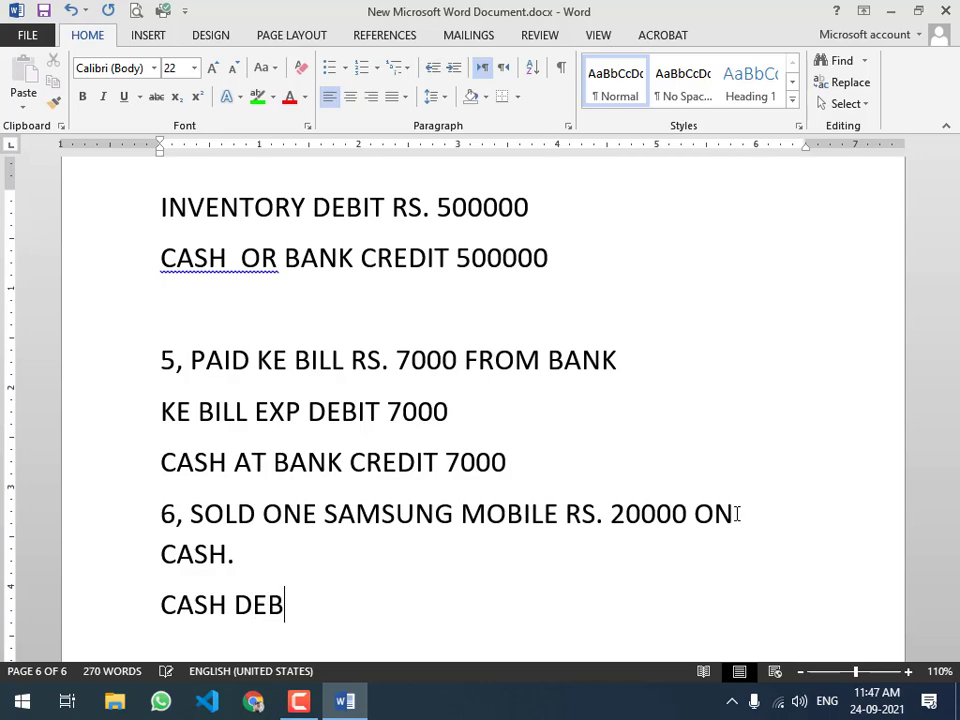
type("IT 20000")
key("Return")
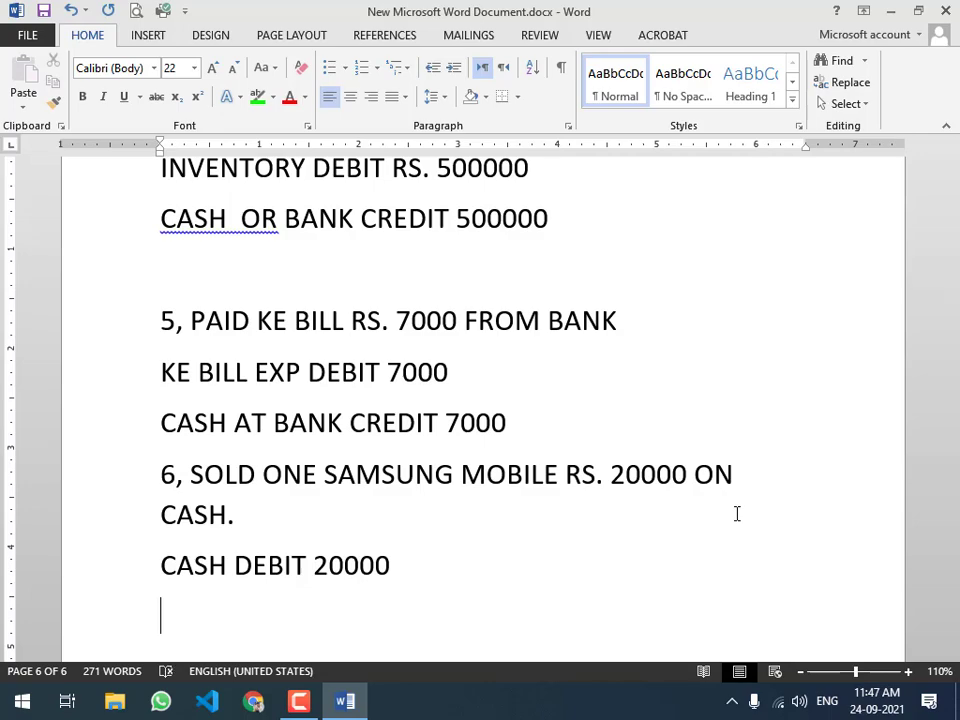
- Write the line "SALE OF SAMSUNG 20000" below the cash debit of transaction 6
type("SLE")
key("BackSpace")
key("BackSpace")
key("BackSpace")
type("SALE OF ")
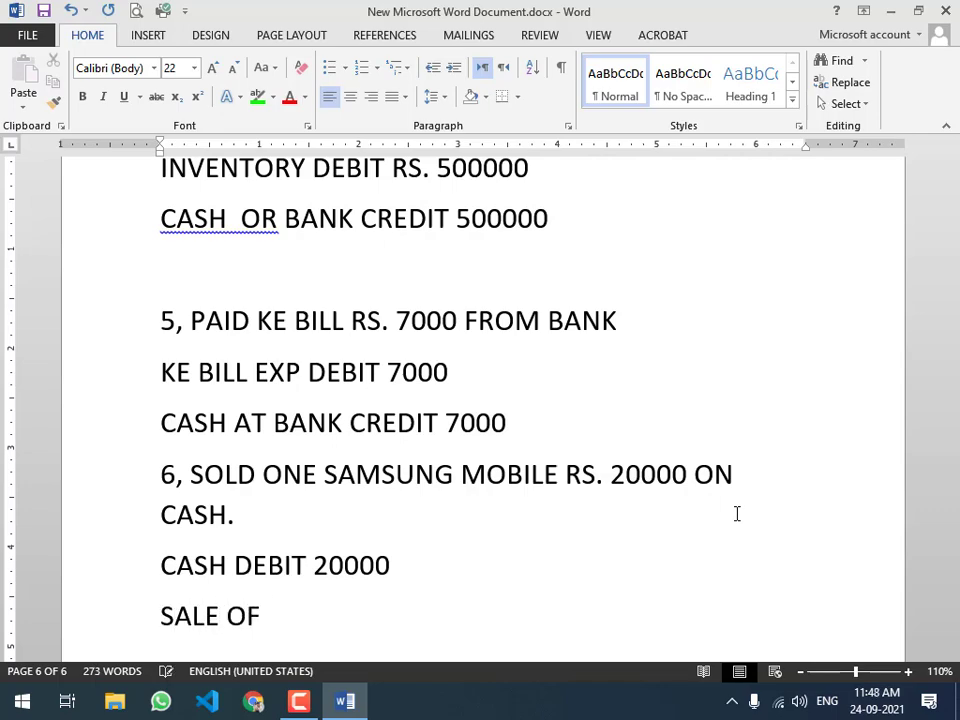
type("SAM")
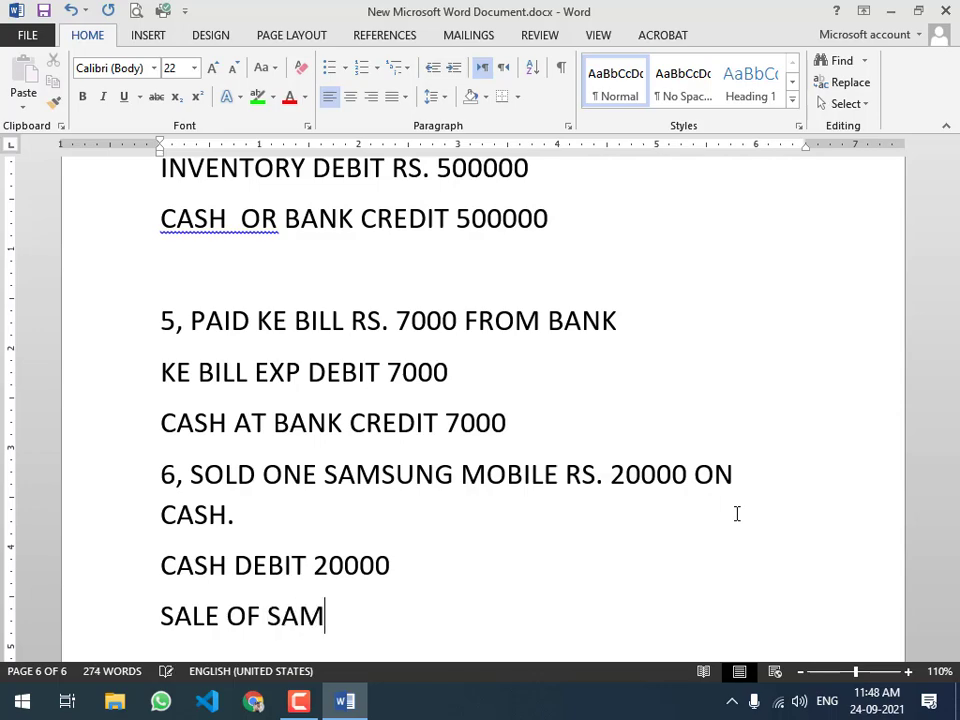
type("SUNG ")
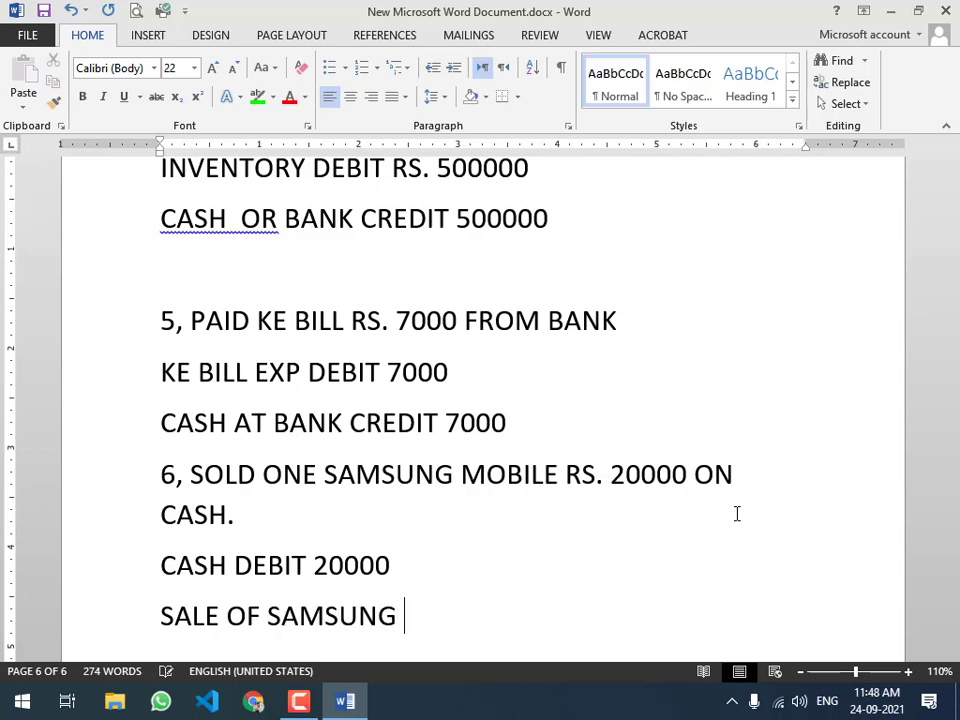
type("20000")
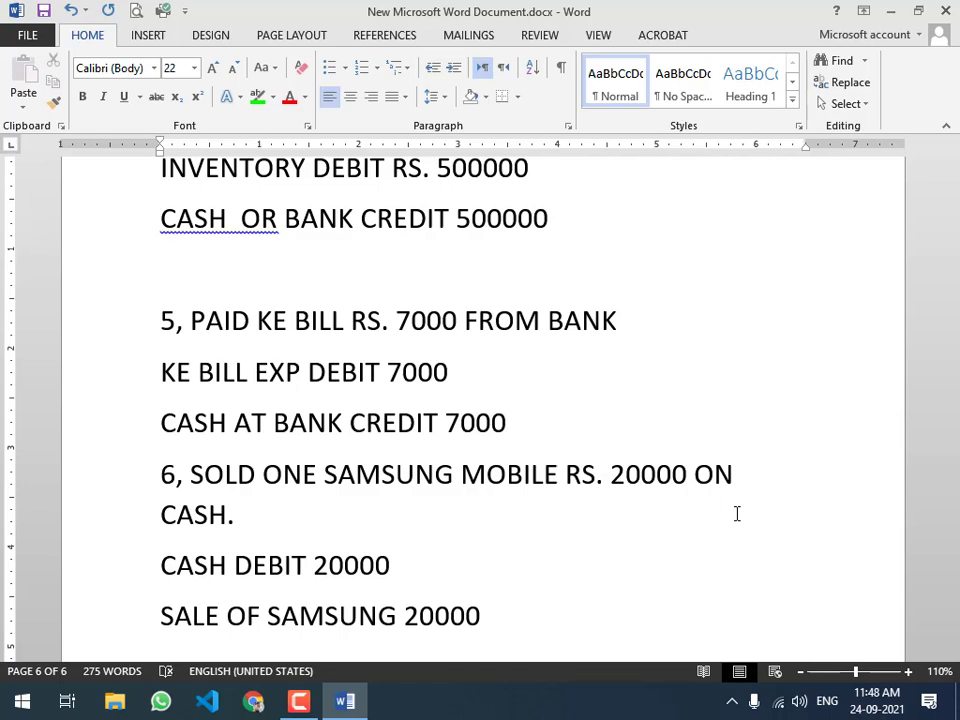
- Add transaction 7 on the line after the Samsung sale entry as "7. PURCHASED A TABLE OF RS. 20000 ON ACCOUNT."
key("Return")
key("Return")
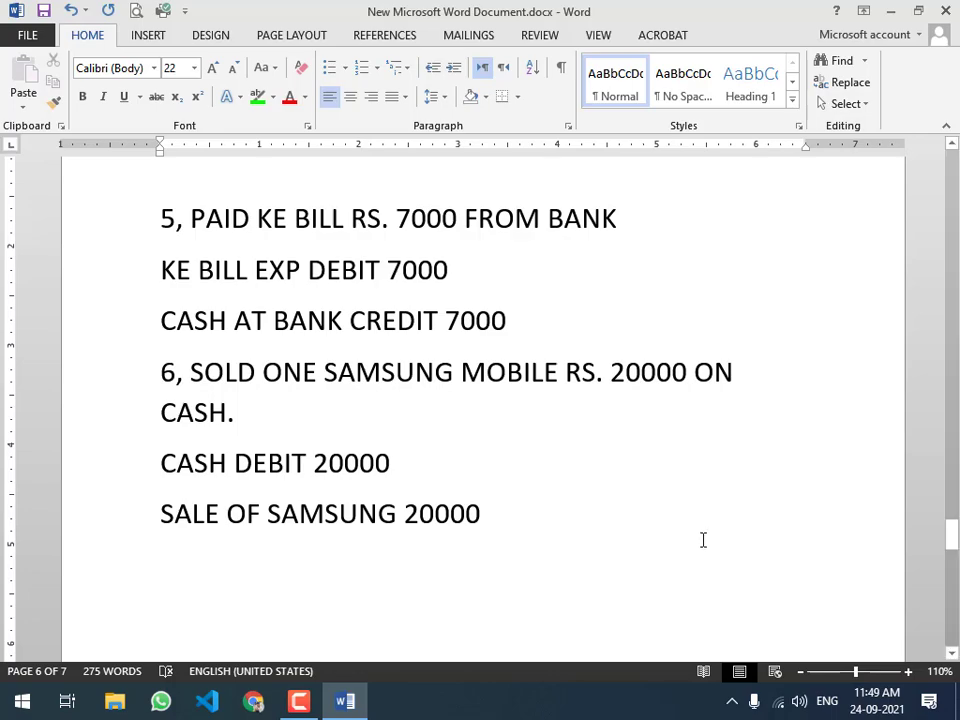
scroll(703, 540, "down", 2)
left_click(236, 496)
left_click(228, 530)
left_click(215, 474)
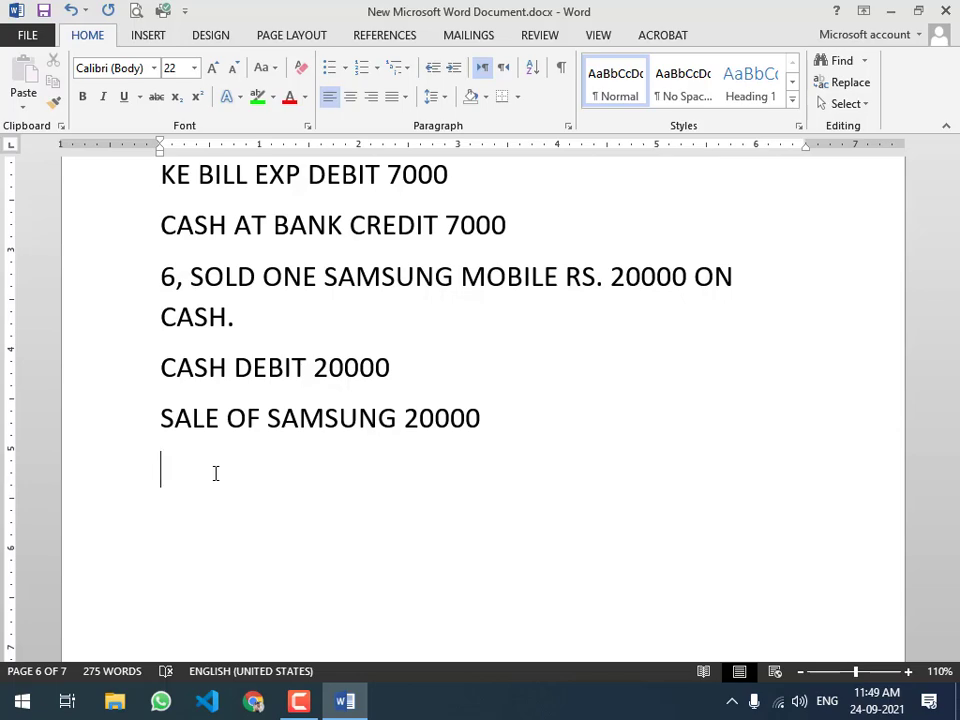
type("7. S")
key("BackSpace")
type("PURCHASED ")
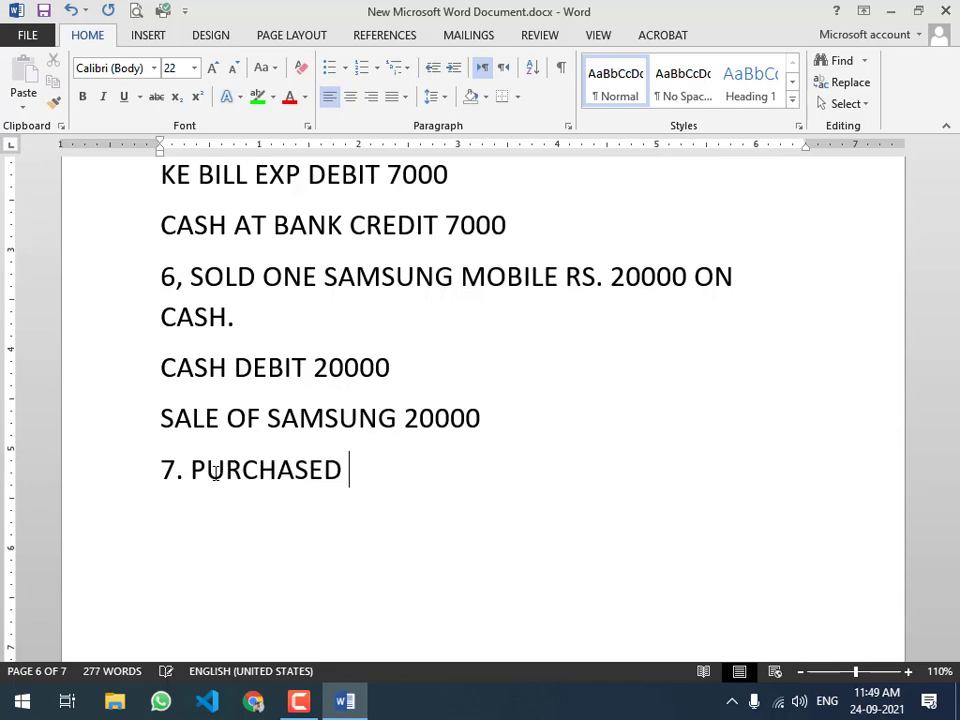
type("A TABLE OF RS. ")
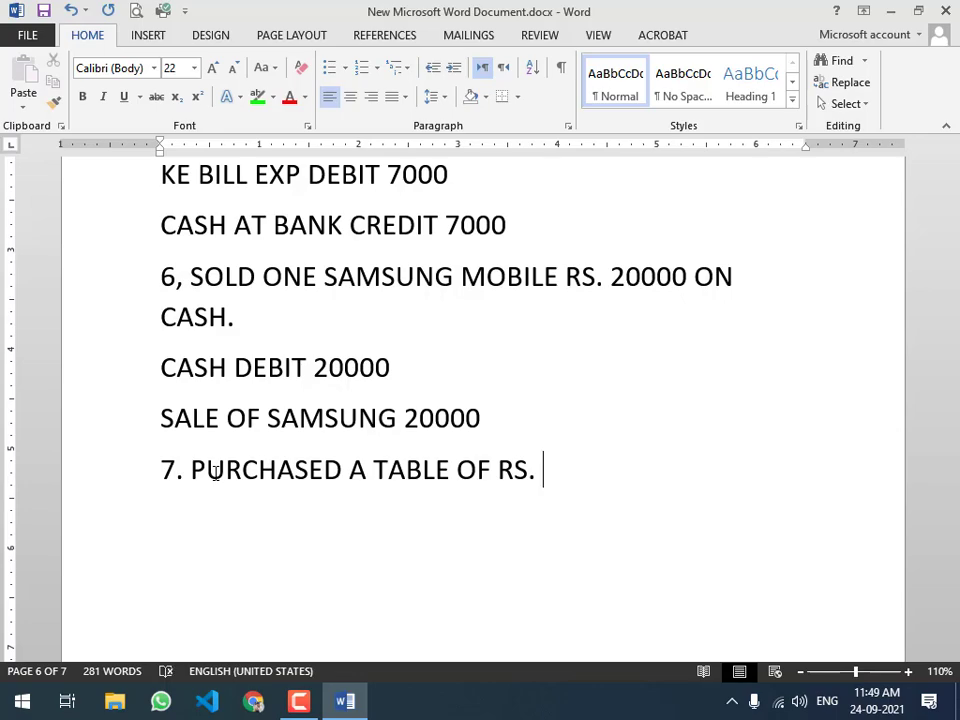
type("20000")
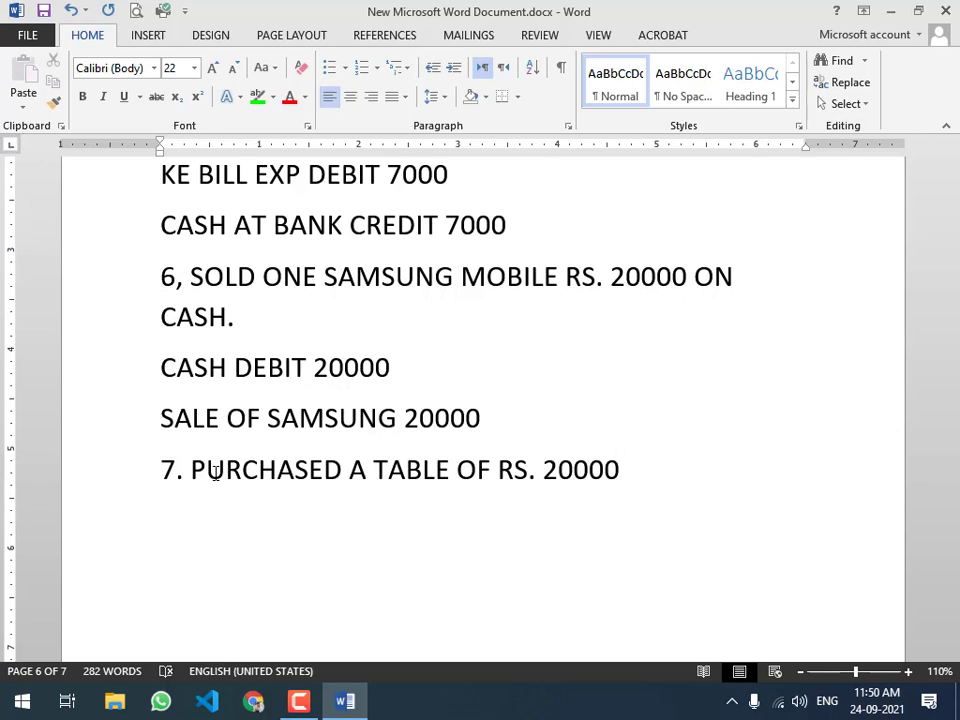
type("ON ACCOUNT.")
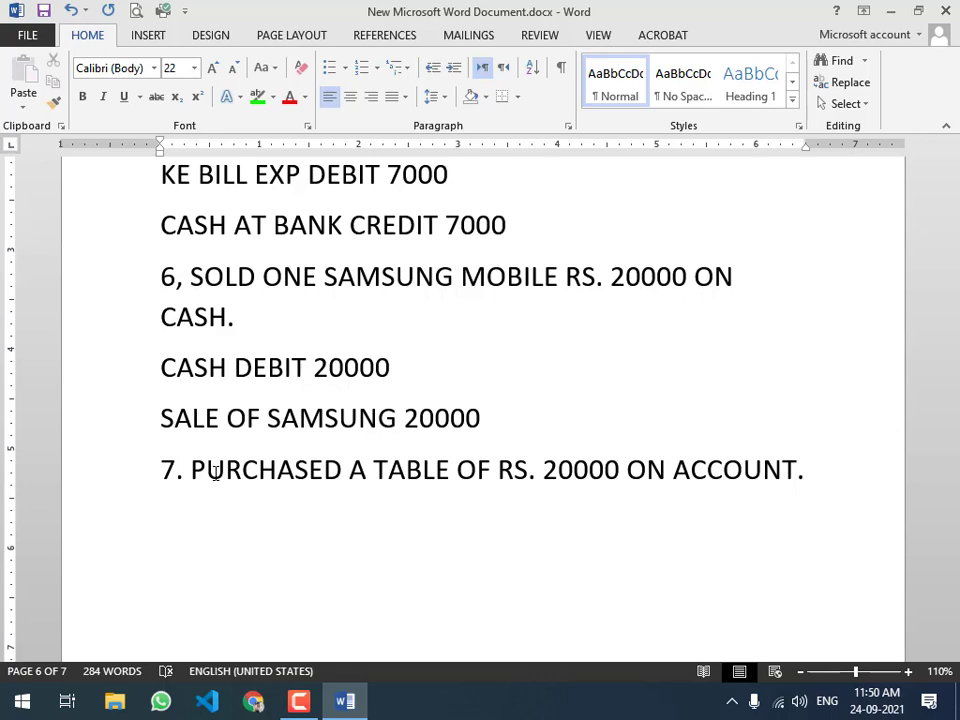
- Write the debit line "OFFICE FURNITURE DEBIT 20000" directly under transaction 7
key("Return")
key("Return")
key("BackSpace")
key("Return")
key("BackSpace")
type("OFFICE ")
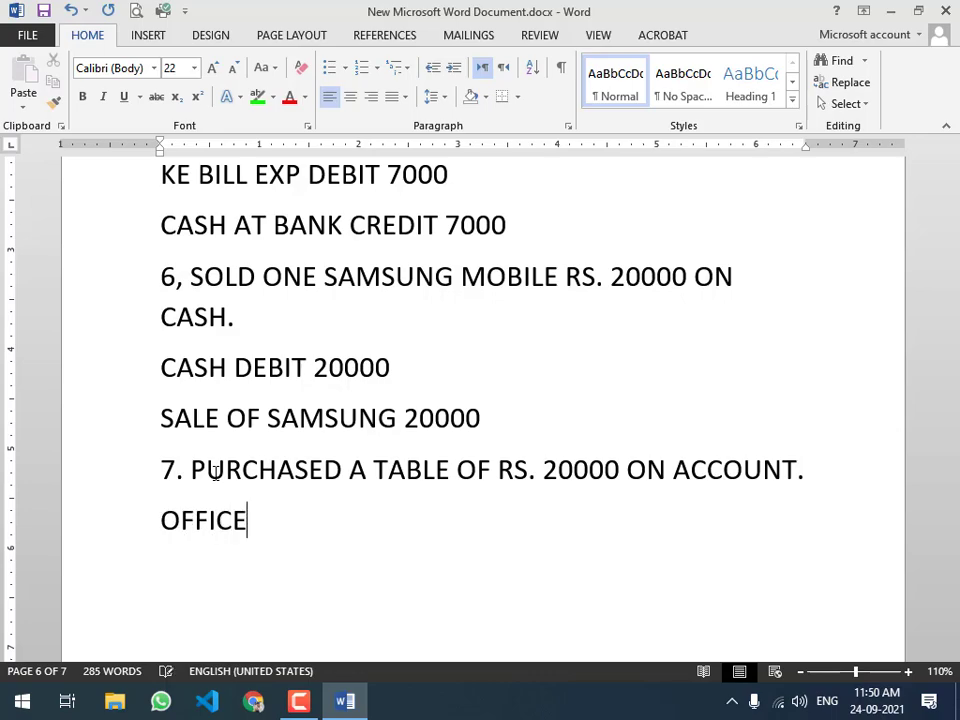
type("FURN")
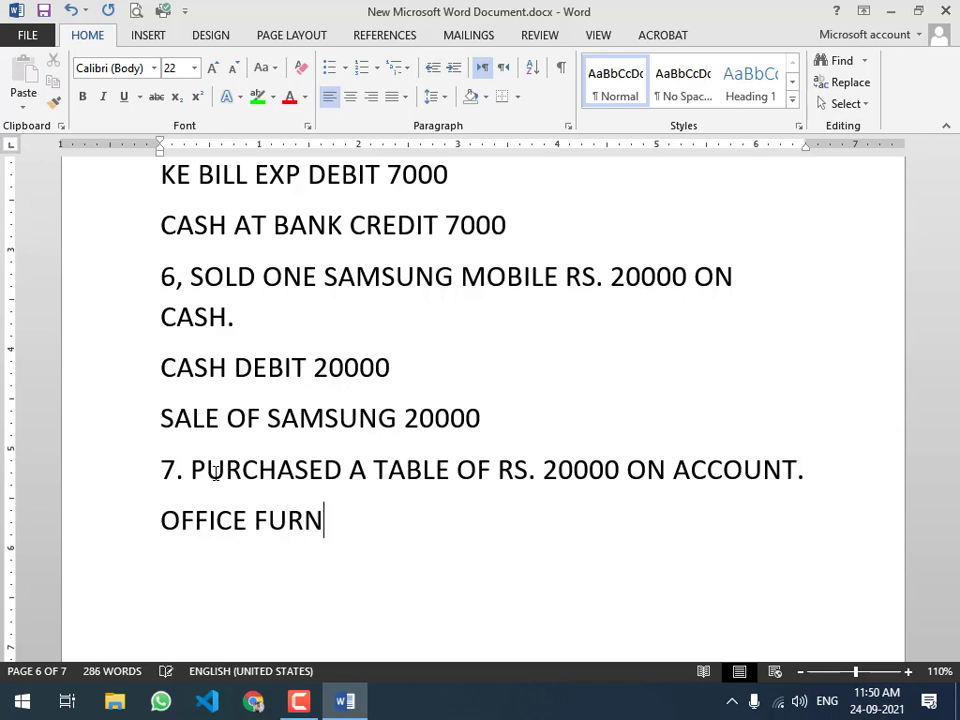
type("ITURE ")
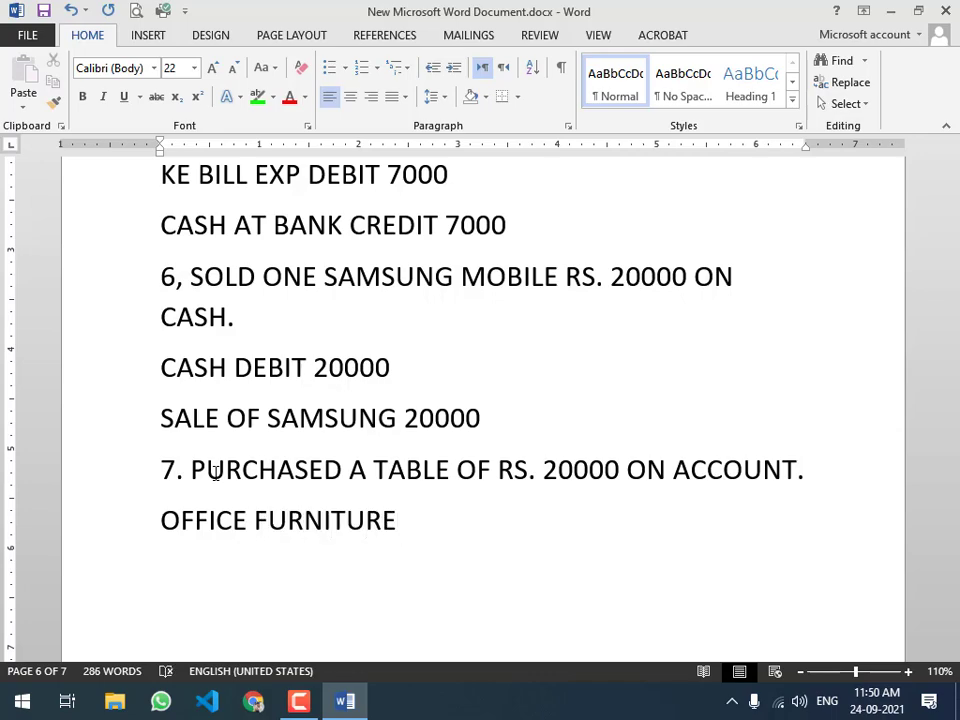
type("DEB")
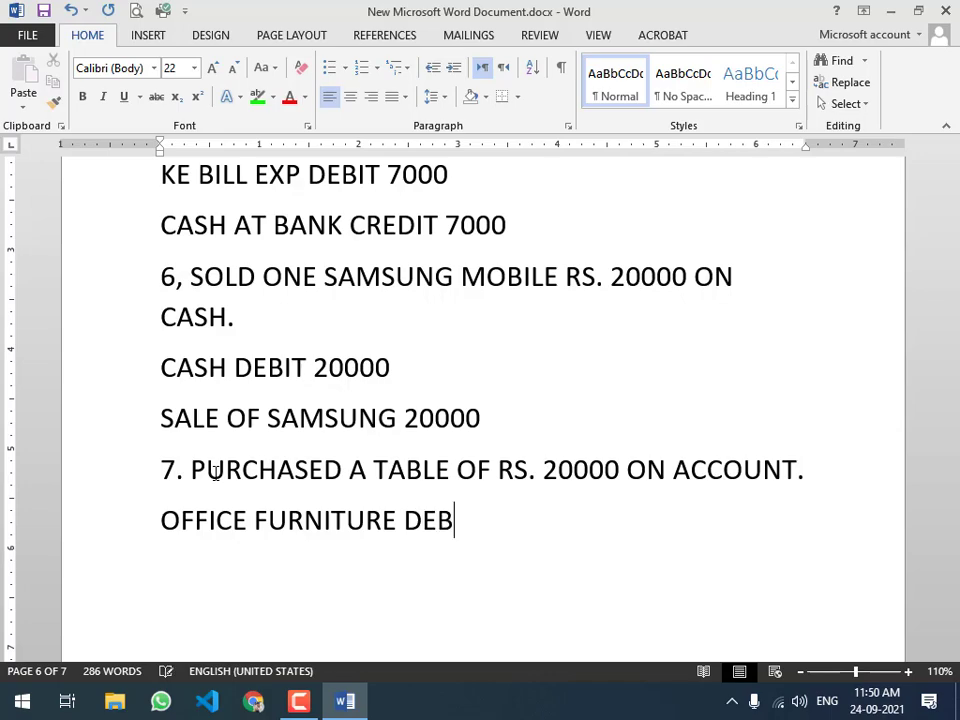
type("IT 20000")
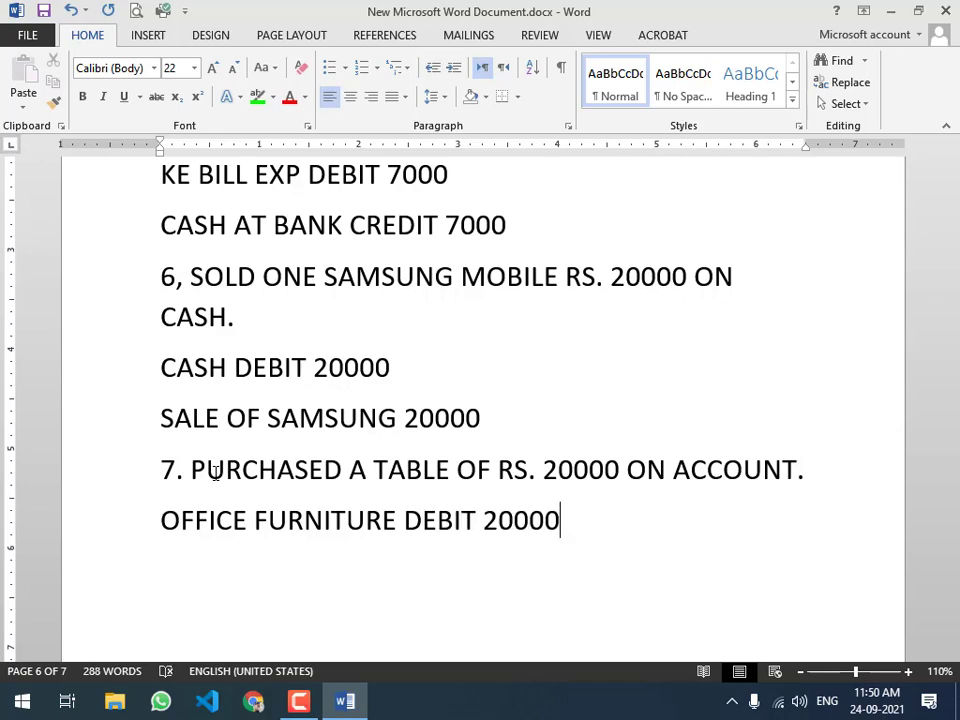
- Add the line "ACCOUNT PAYABLE" below the office furniture debit and begin a new line
key("Return")
type("ACCOUNT SP")
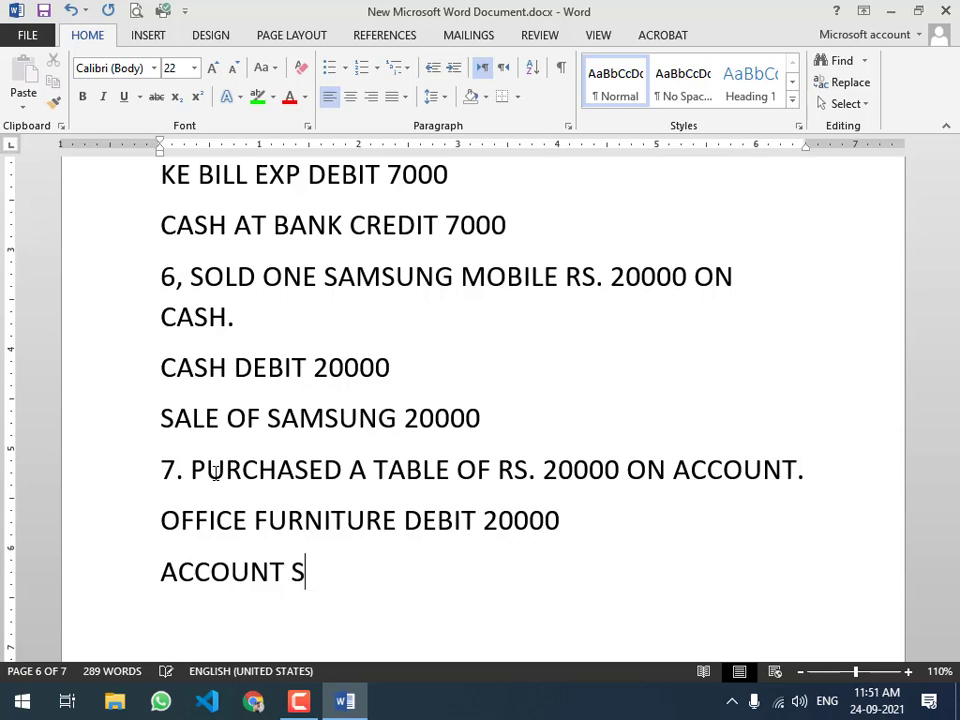
key("BackSpace")
key("BackSpace")
type("PAYABLE")
key("Return")
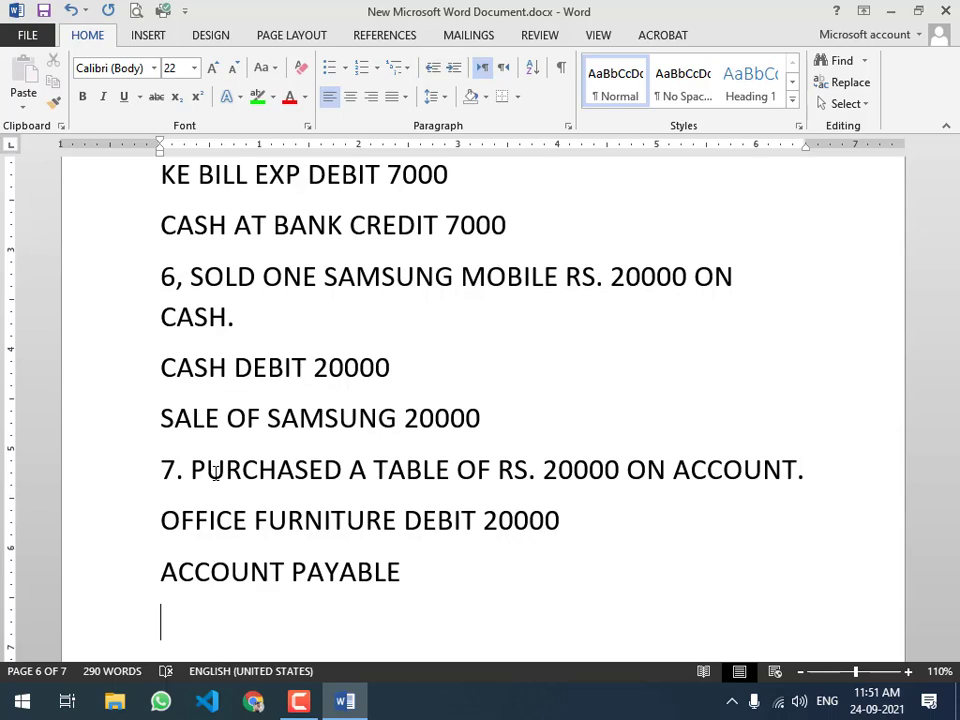
- Add transaction 8 below the account payable line as "8, SOLD A NOKIA MOBILE OF RS. 15000 ON ACCOUNT." and begin a new line
scroll(212, 320, "down", 2)
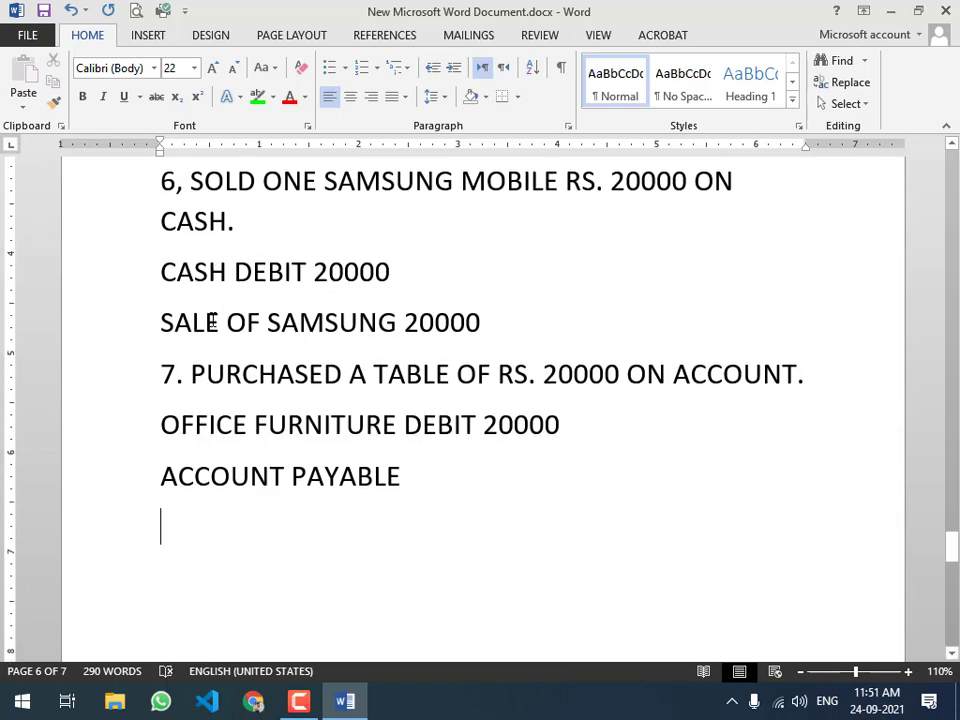
type("8")
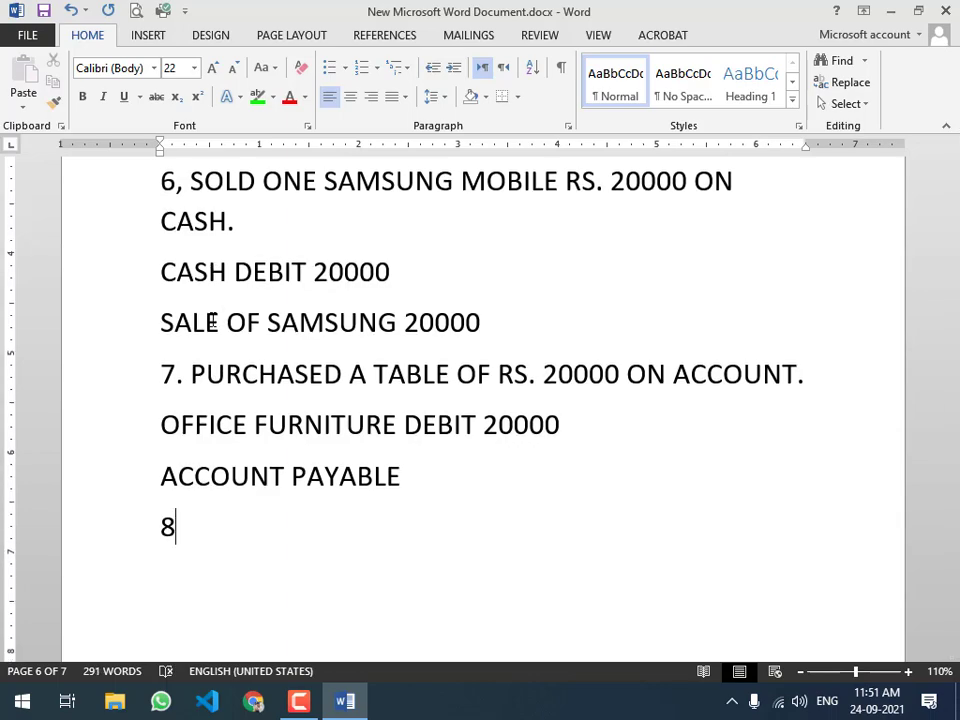
type(", SO")
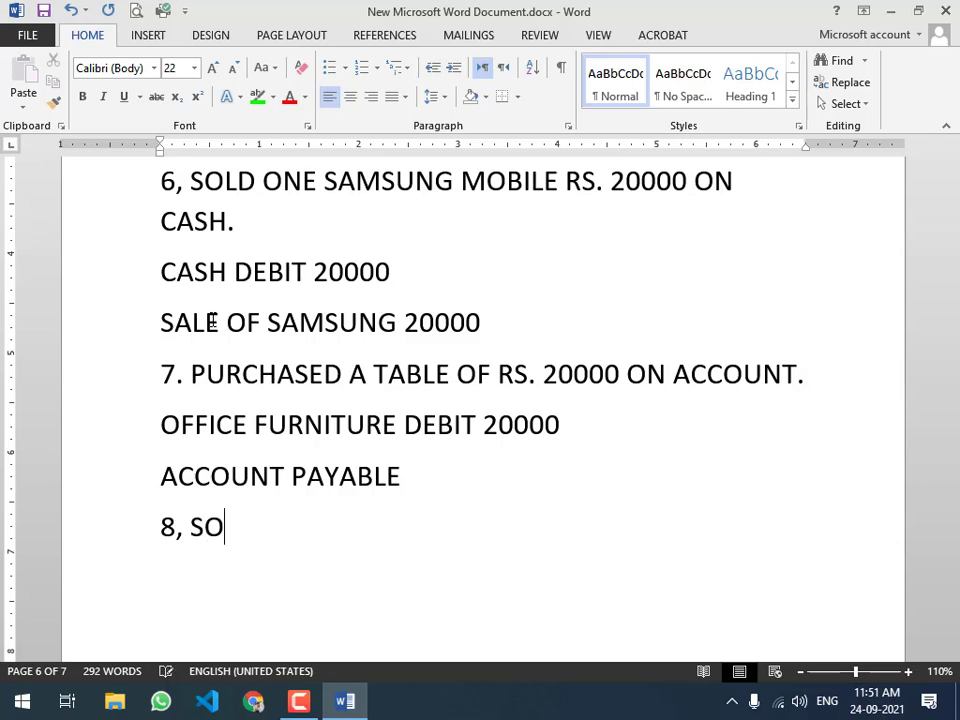
type("LD A NOKIA")
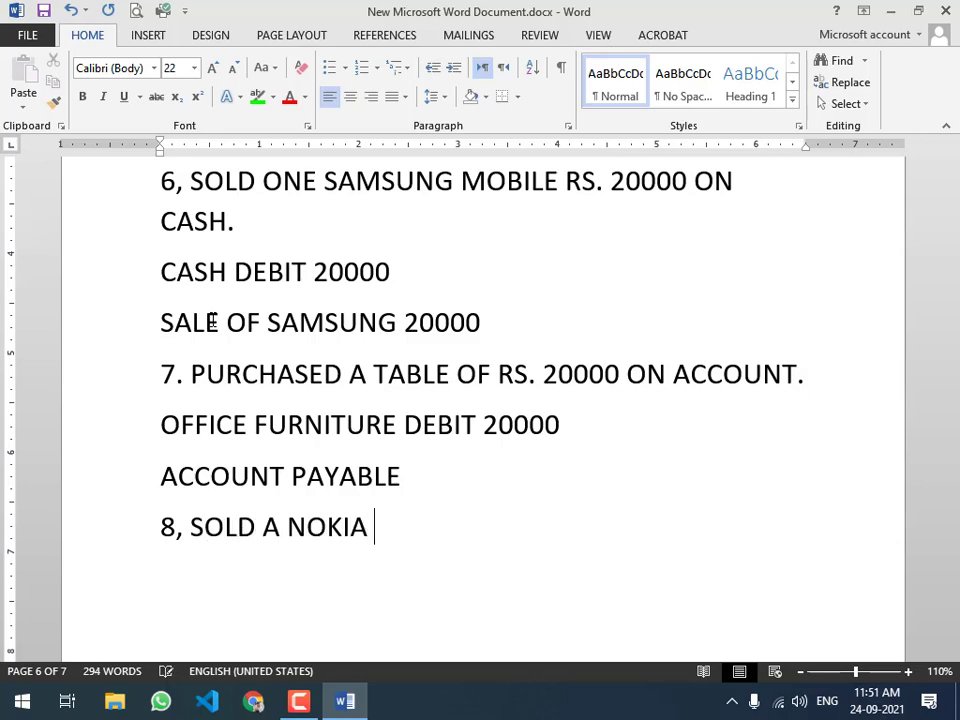
type(" MOB")
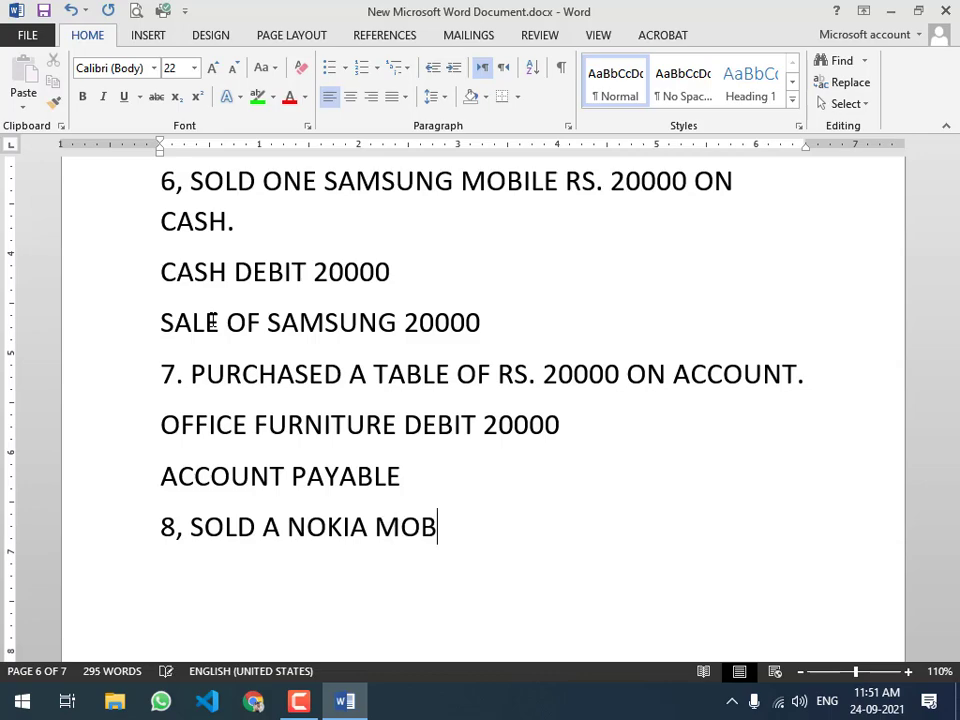
type("ILE OF ")
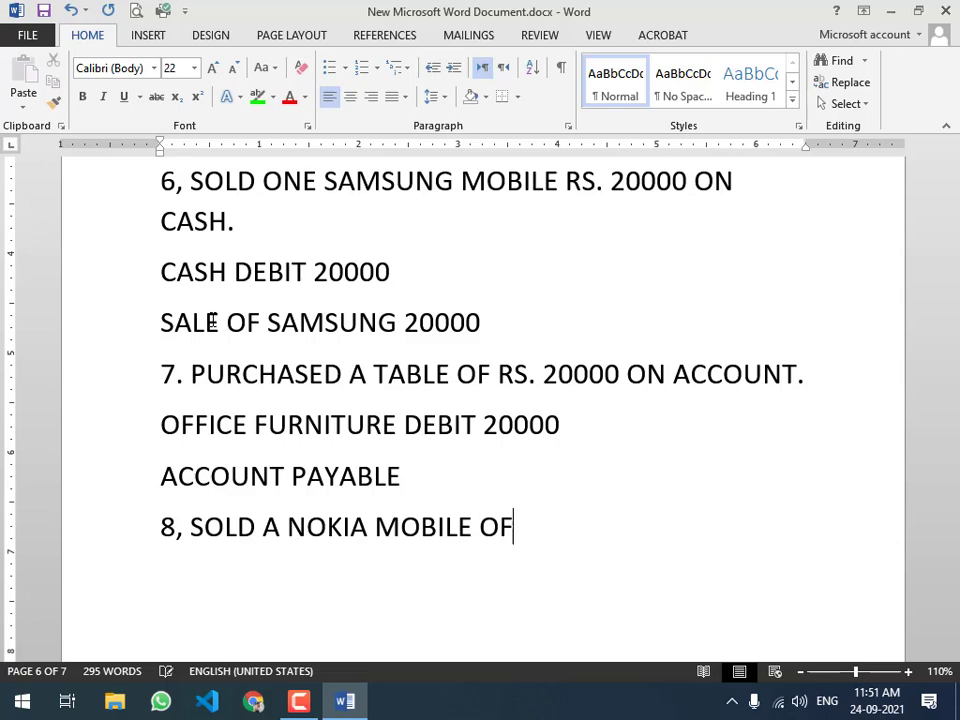
type("RS. 15000 ")
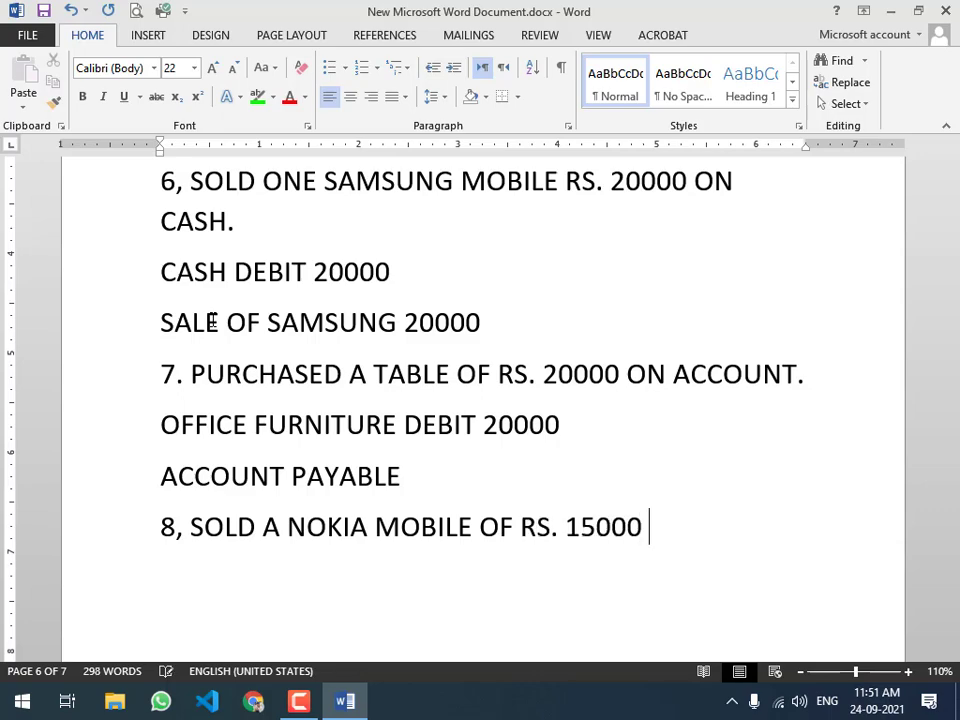
type("ON ACCOUNT.")
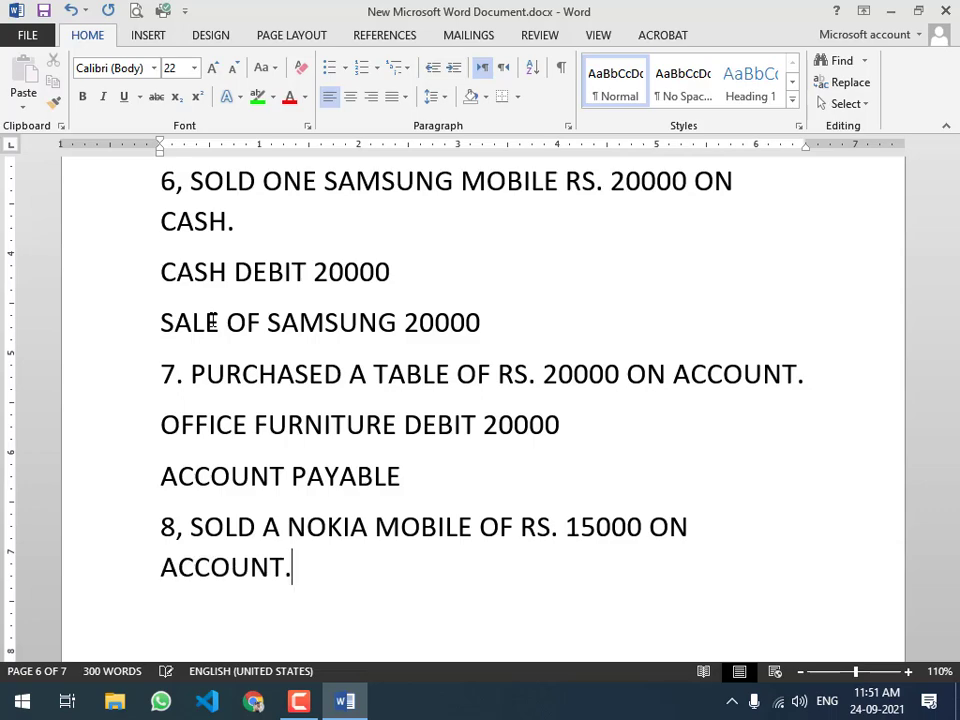
key("Return")
key("Return")
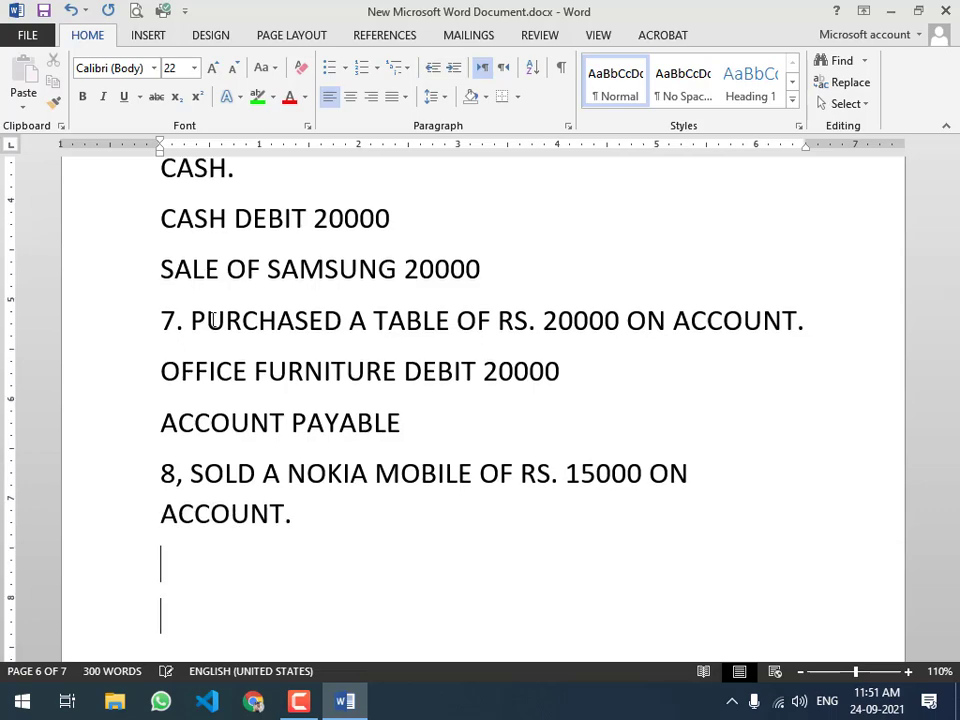
key("Return")
scroll(213, 322, "up", 1)
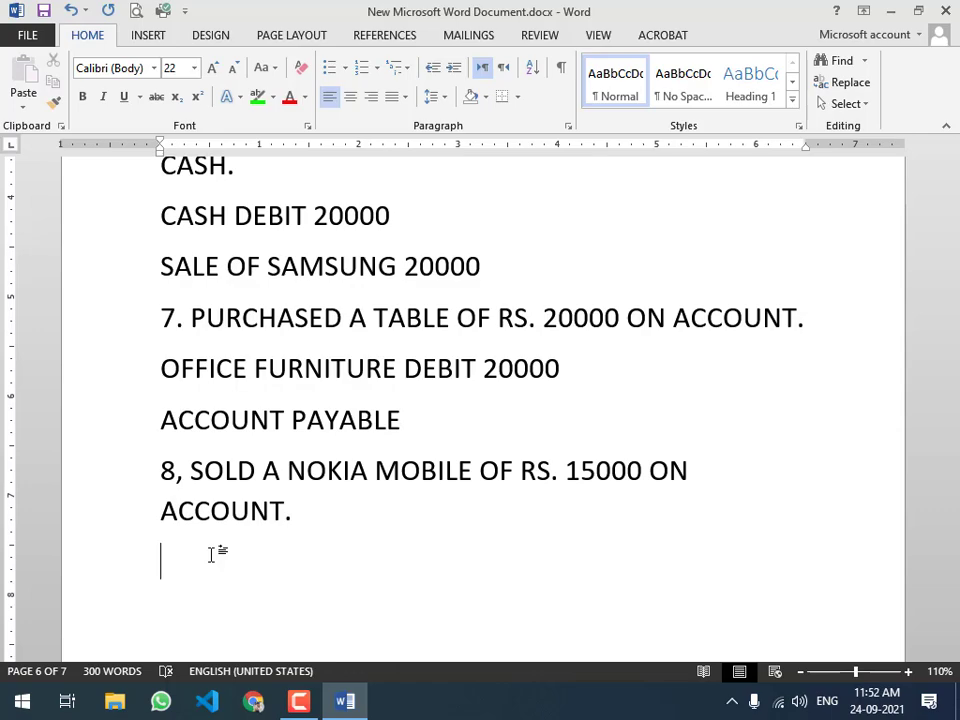
- Write the debit line "ACCOUNTS RECEIVABLE DEBIT 15000" directly under transaction 8
type("ACCOUNTS RECEI")
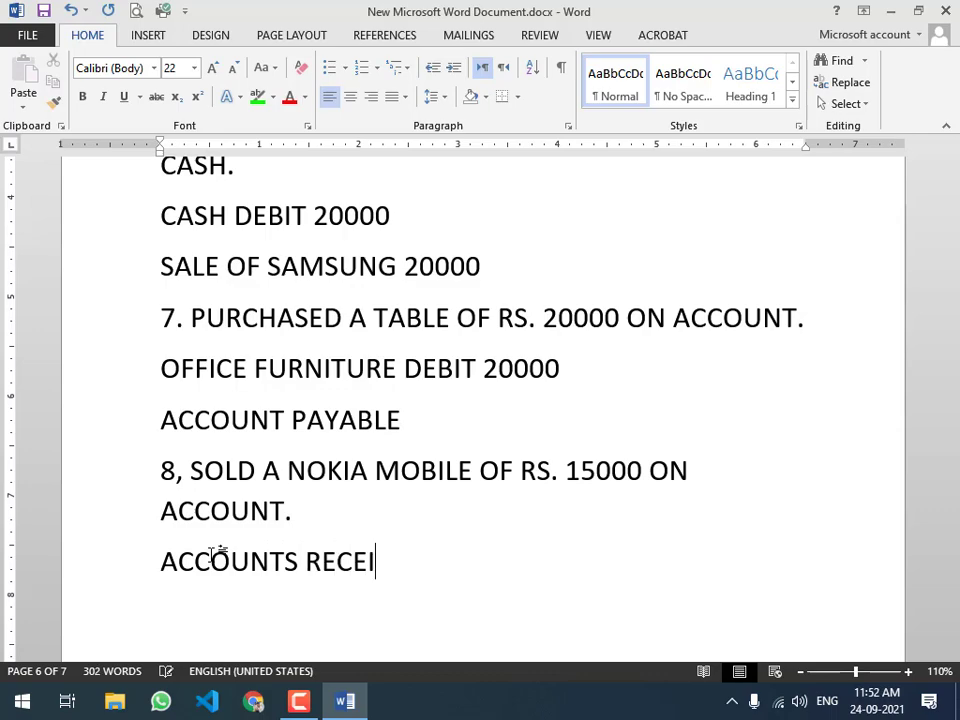
type("VABLE DEBIT 15")
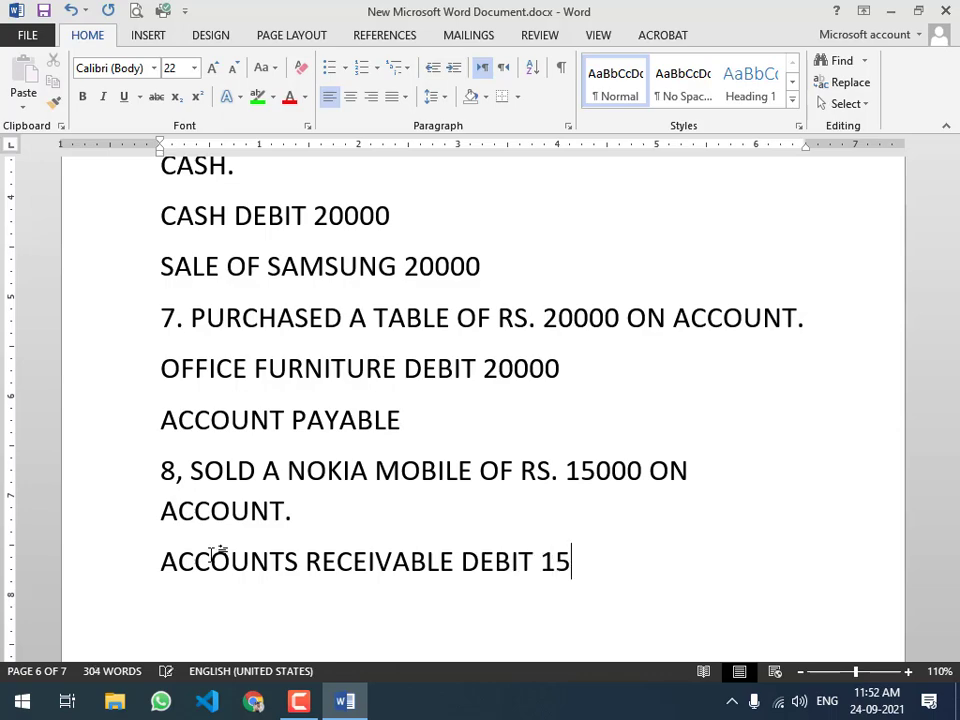
type("000")
key("Return")
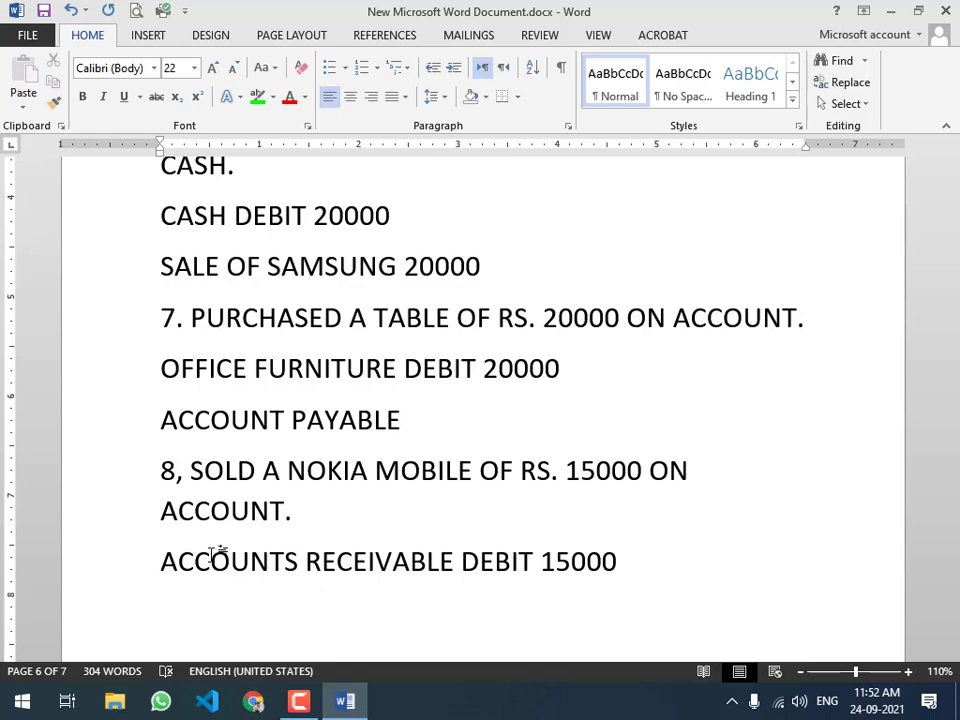
- Write the credit line "SALE OF NOKIA MOBILE CREDIT 15000" below the accounts receivable debit of transaction 8
type("SALE O")
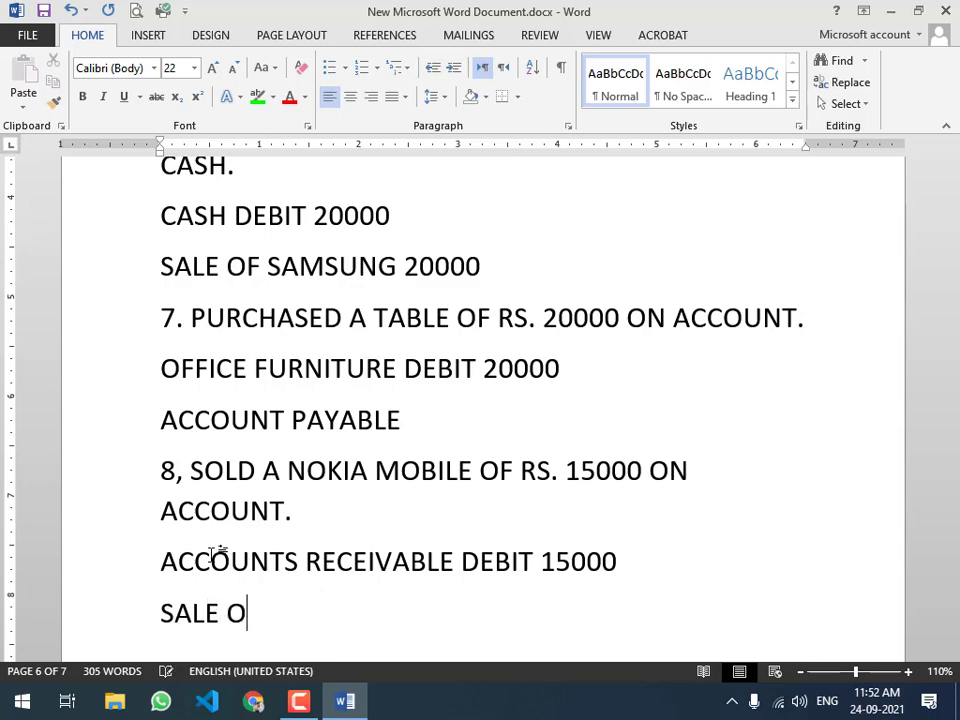
type("F NOKIA ")
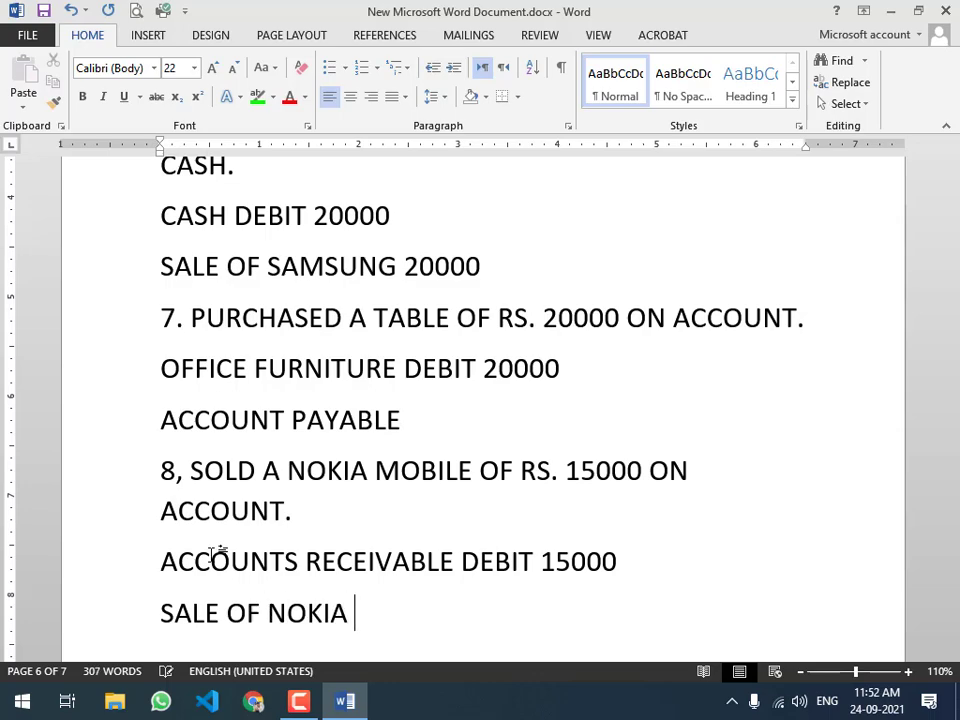
type("MOBILE CR")
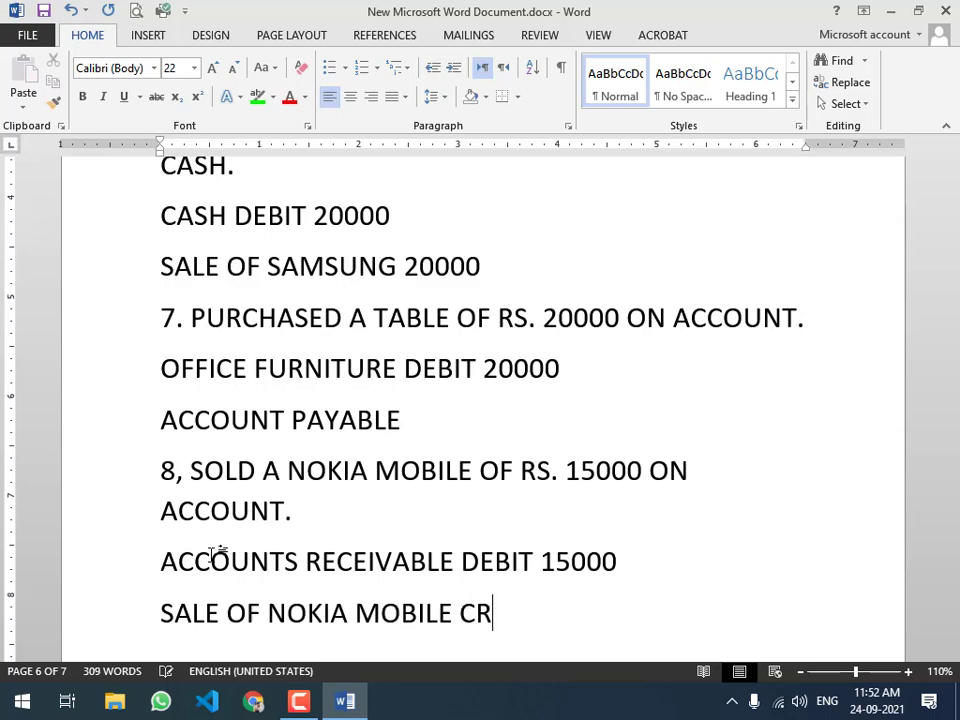
type("EDIT ")
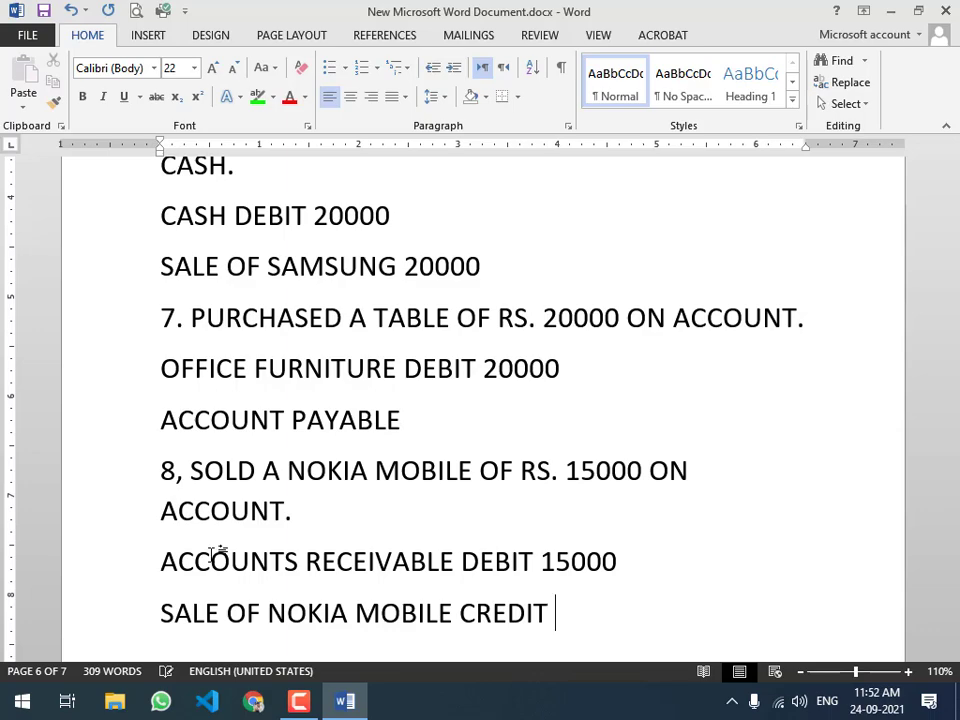
type("15000")
key("Return")
key("Return")
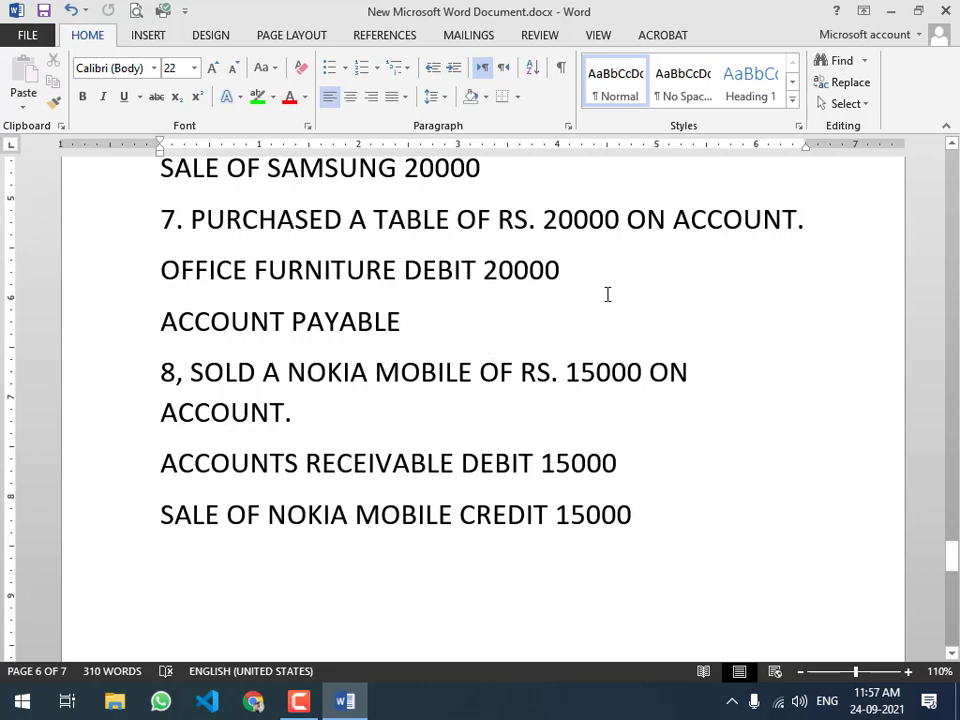
- Minimize the document, launch Peachtree Quantum from the desktop and maximize its window
left_click(890, 12)
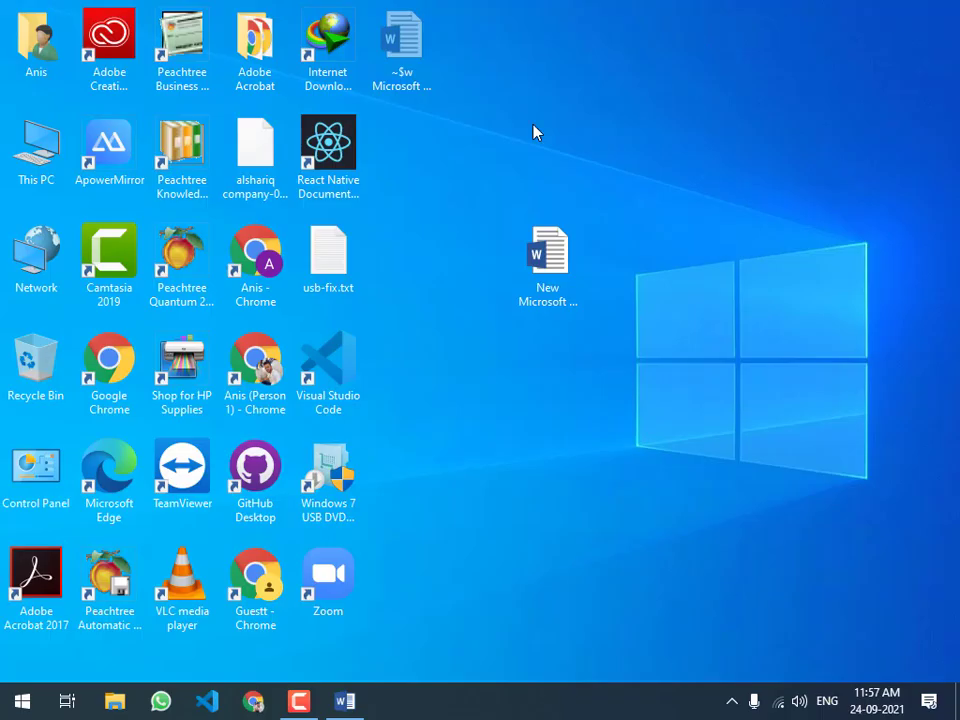
double_click(181, 248)
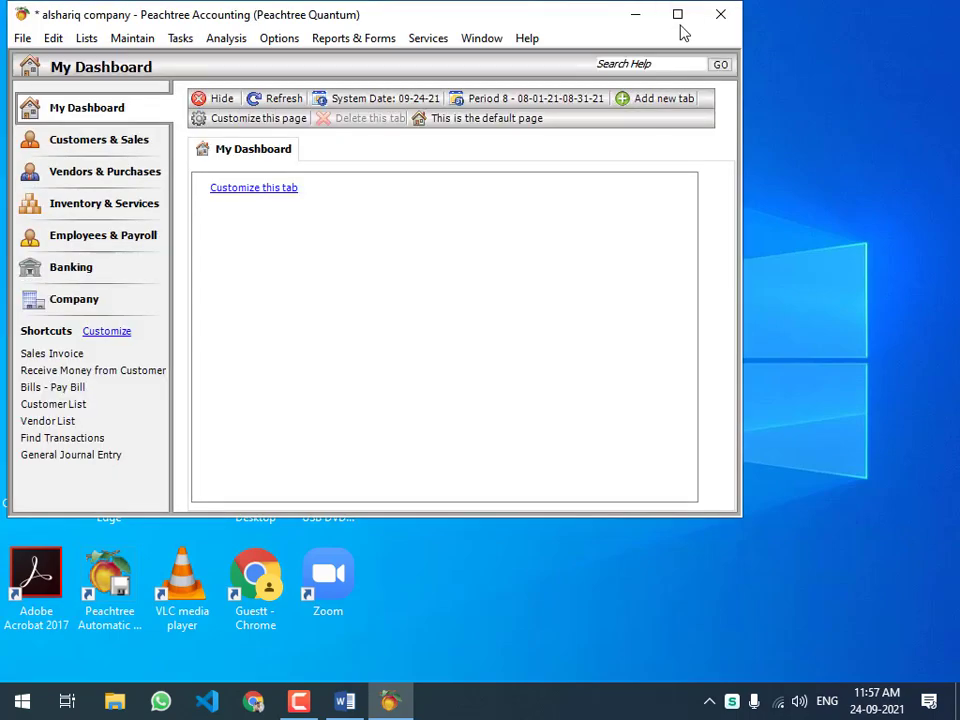
left_click(678, 16)
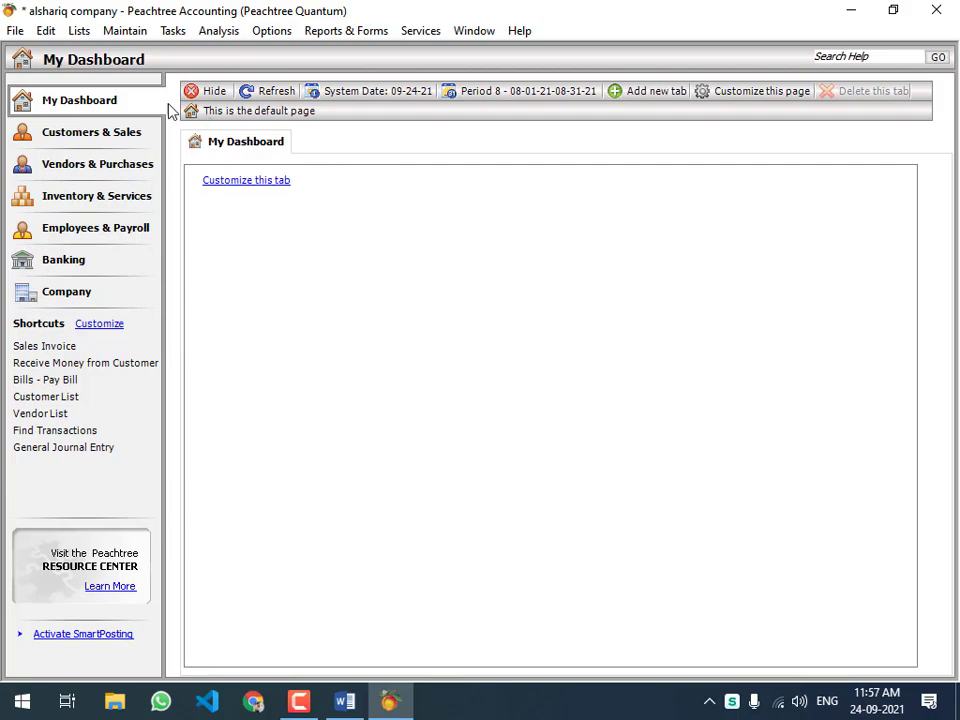
left_click(16, 31)
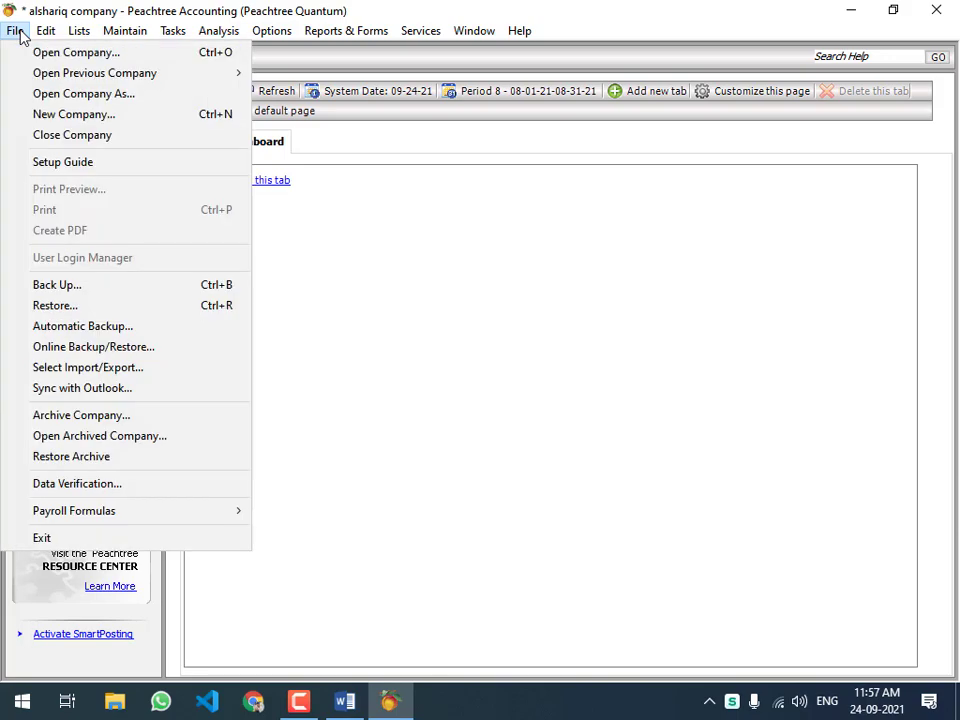
left_click(391, 228)
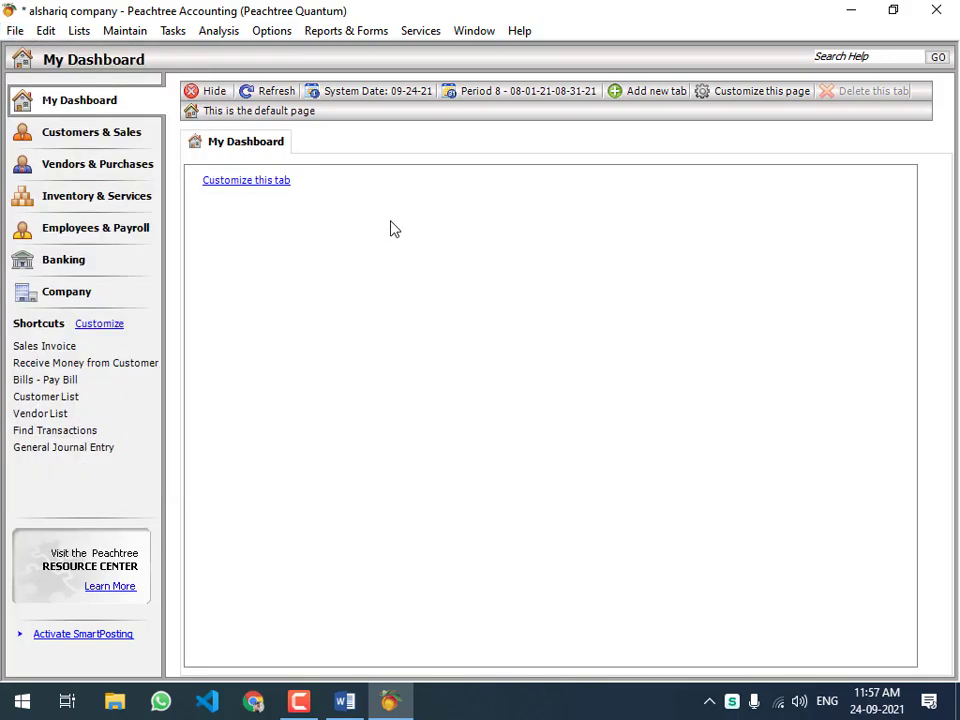
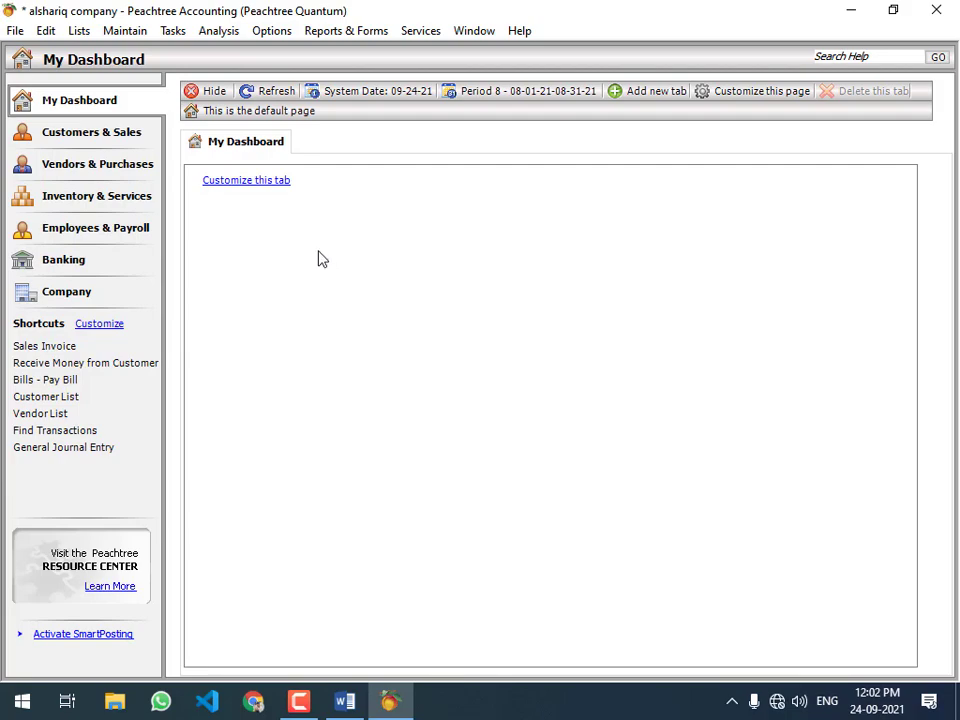
- Start creating a new company without keeping alshariq company open, and continue past the wizard's introduction
left_click(15, 31)
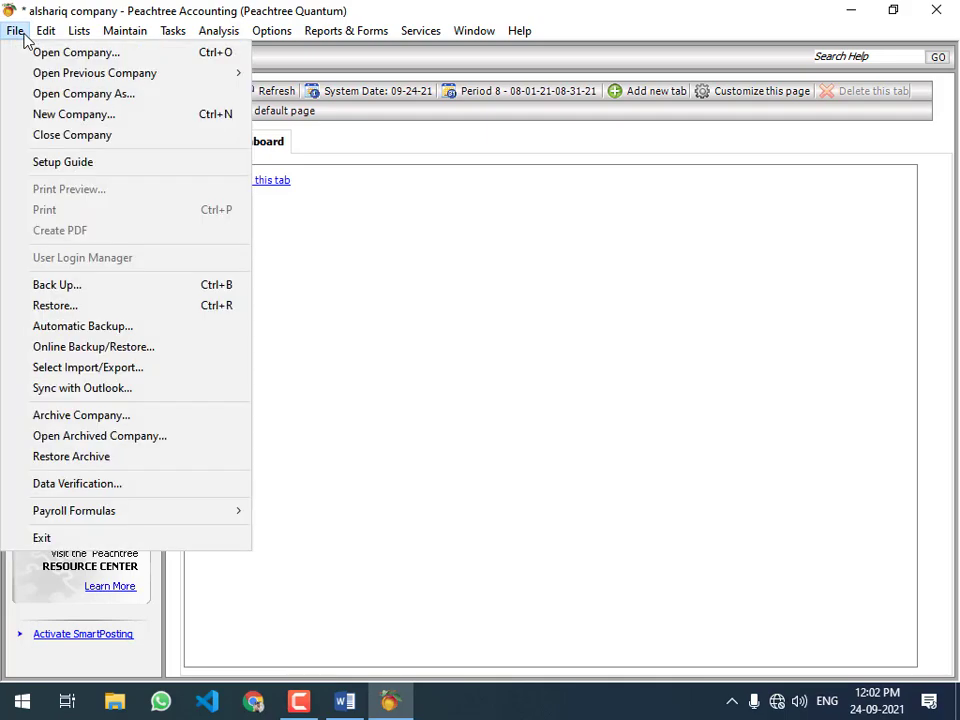
left_click(103, 116)
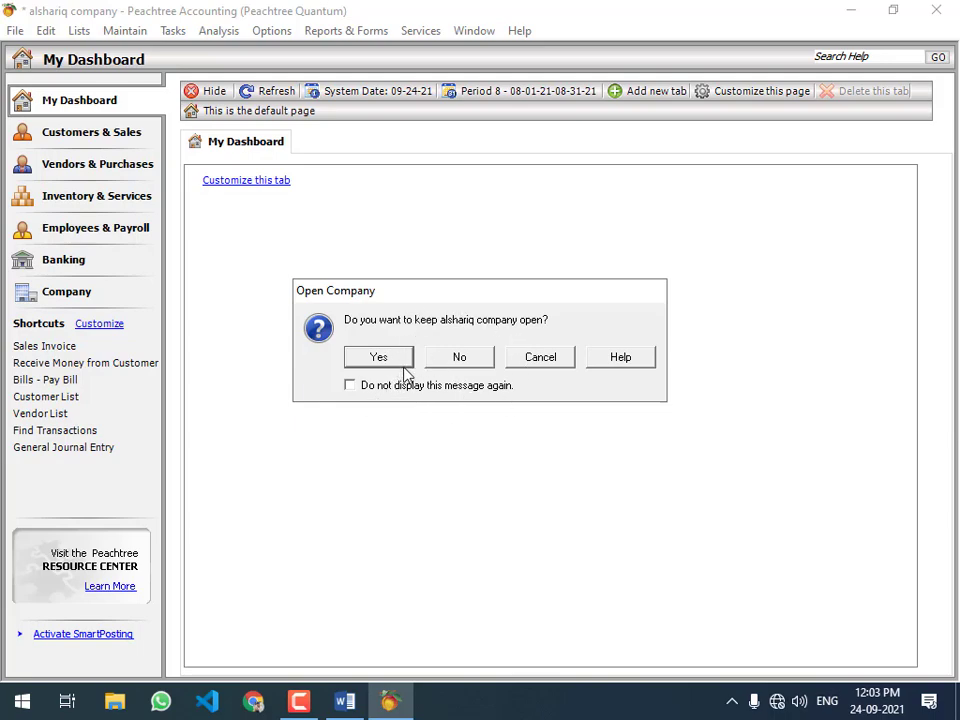
left_click(443, 357)
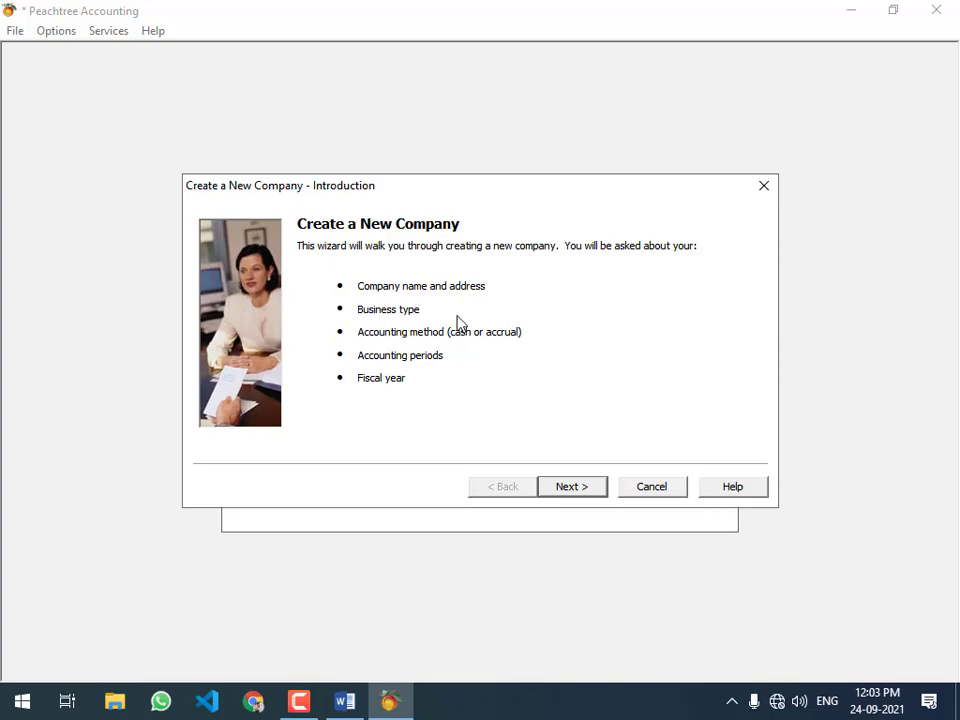
left_click(564, 486)
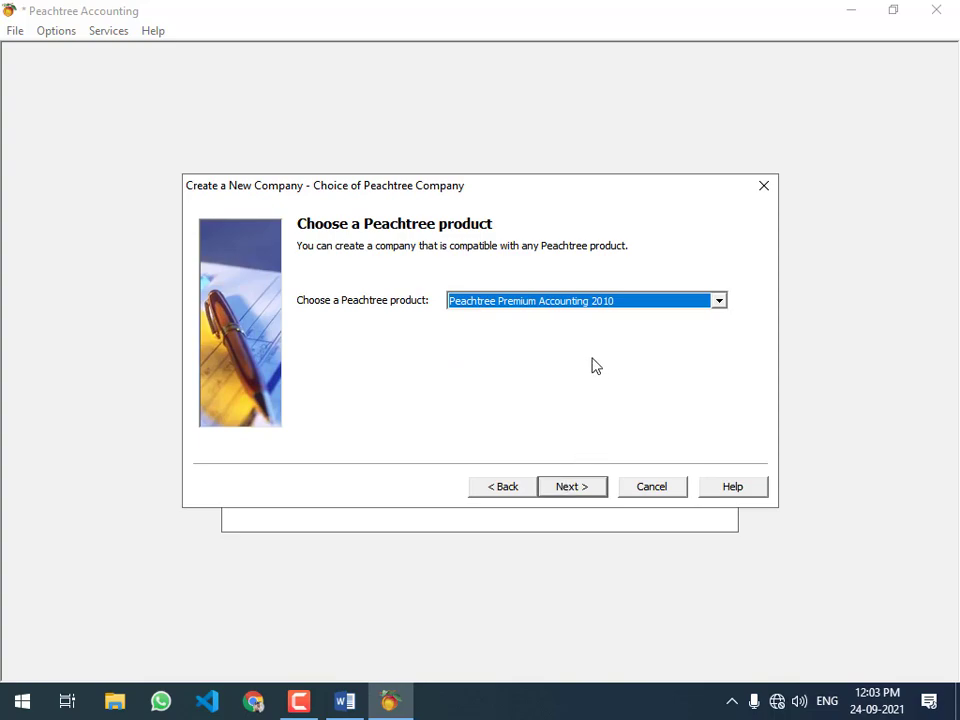
- Choose Peachtree Quantum 2010 as the product for the new company and continue to the company information page
left_click(660, 302)
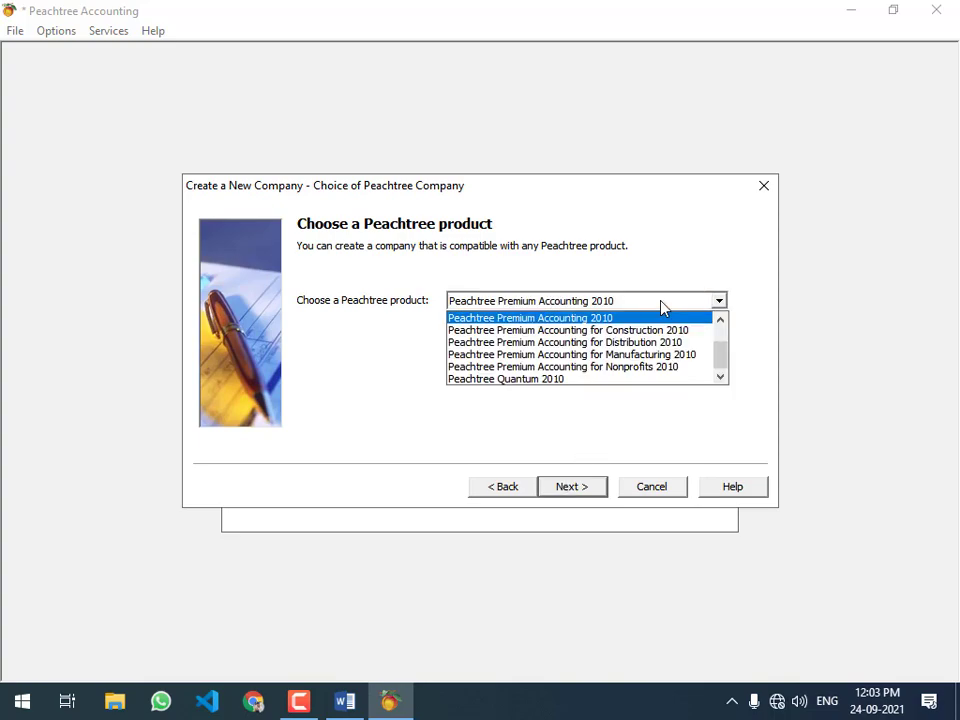
left_click(514, 380)
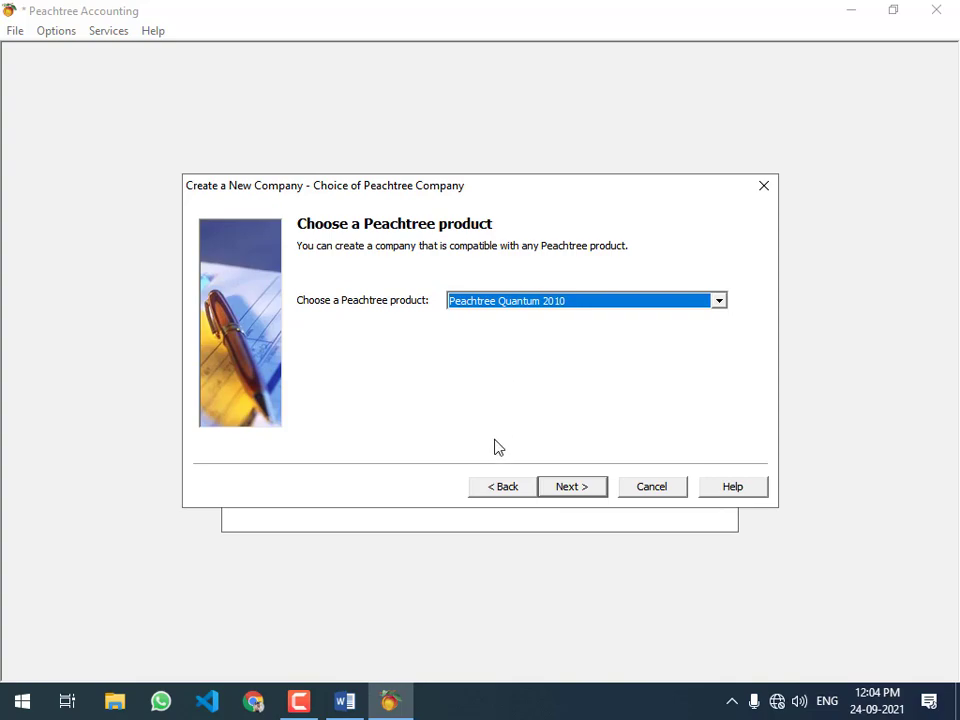
left_click(572, 490)
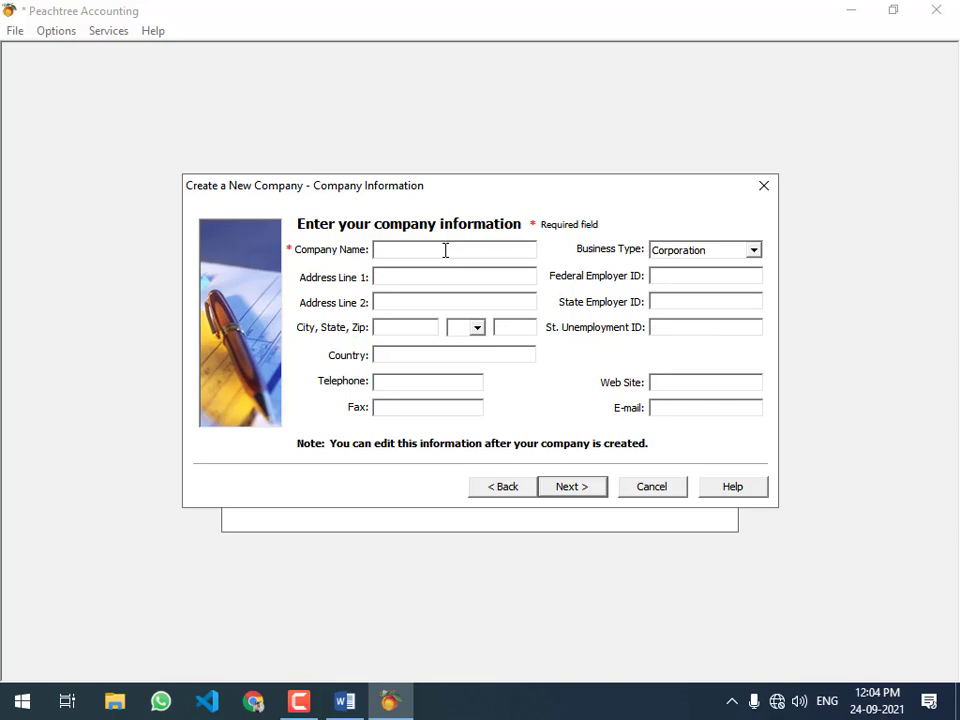
- Enter NADEEM SHAH MOBILES as the company name, leaving the address, city, country, telephone and fax fields blank
type("NADEEM SHAH MOBILES")
left_click(461, 279)
left_click(394, 331)
left_click(386, 356)
left_click(387, 389)
left_click(388, 405)
- Set the business type to Sole Proprietorship, leave the ID and web site fields blank, and continue to the company creation method page
left_click(751, 252)
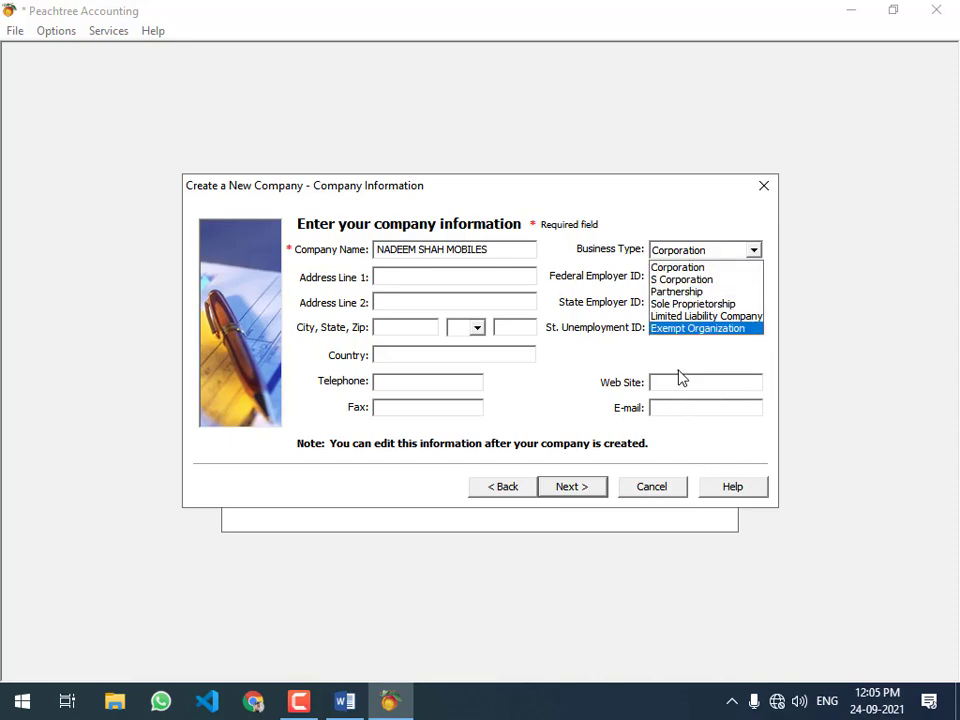
left_click(700, 303)
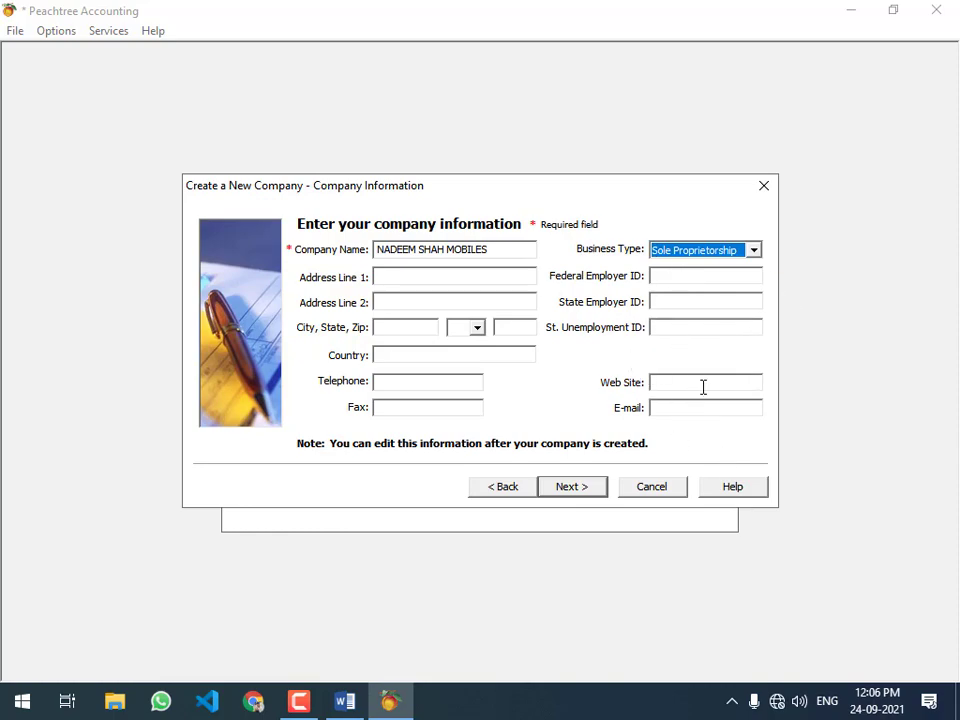
left_click(703, 387)
left_click(681, 277)
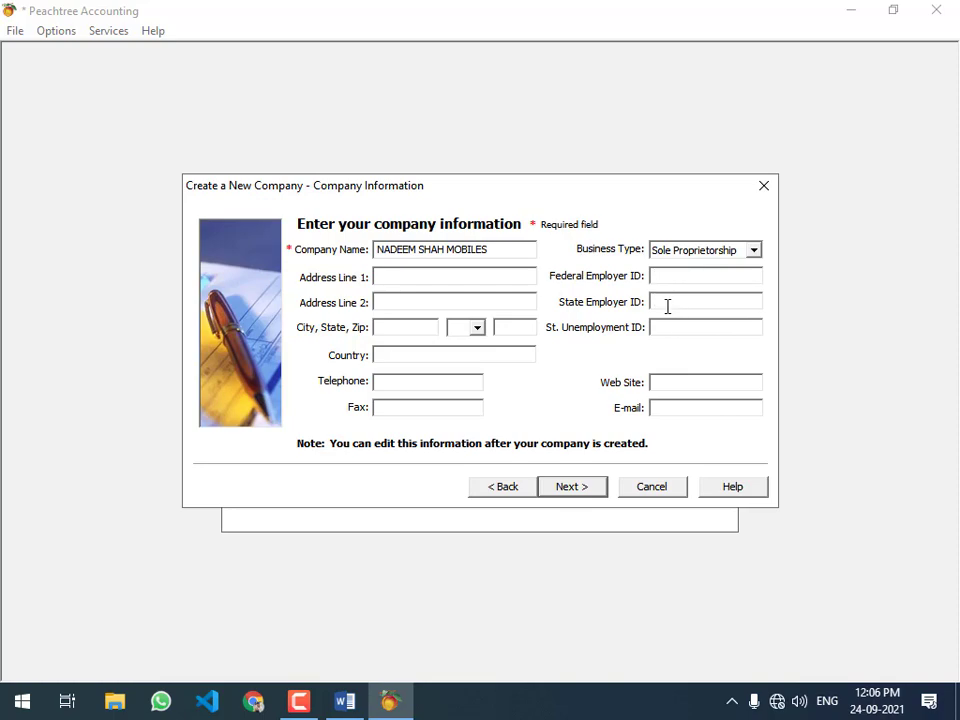
left_click(674, 277)
left_click(680, 385)
left_click(574, 487)
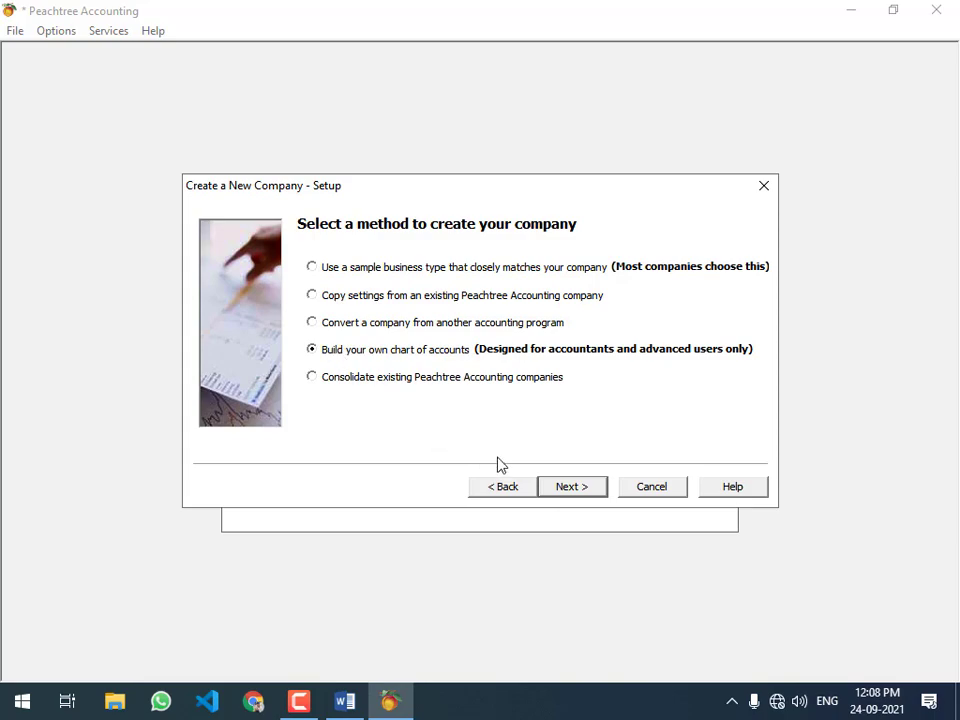
- Choose to build your own chart of accounts without account masking, and continue to the accounting method page
left_click(580, 493)
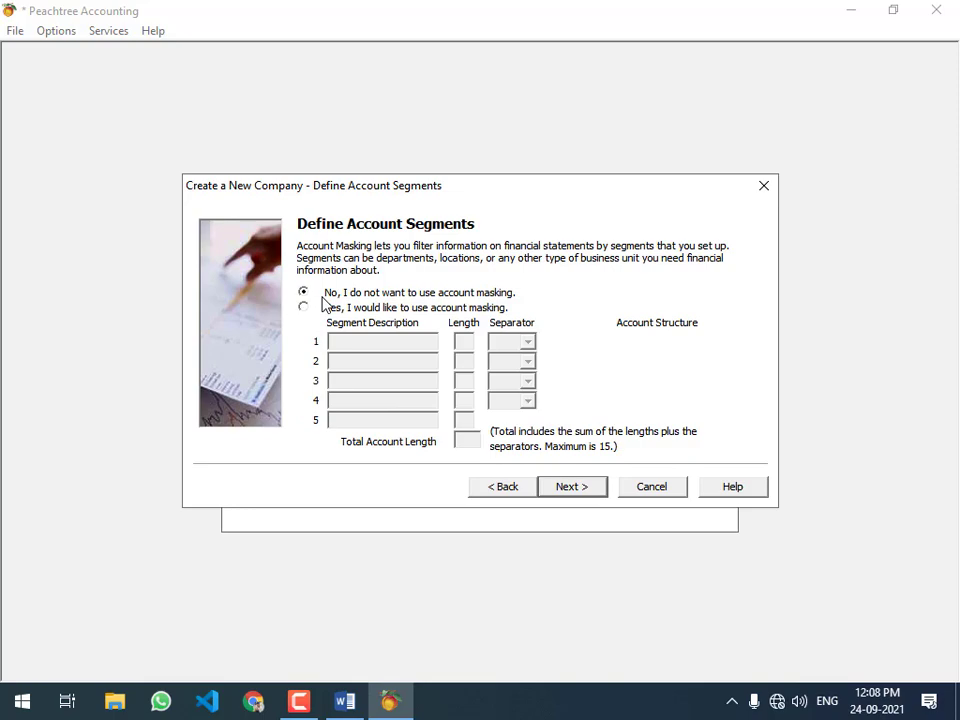
left_click(587, 497)
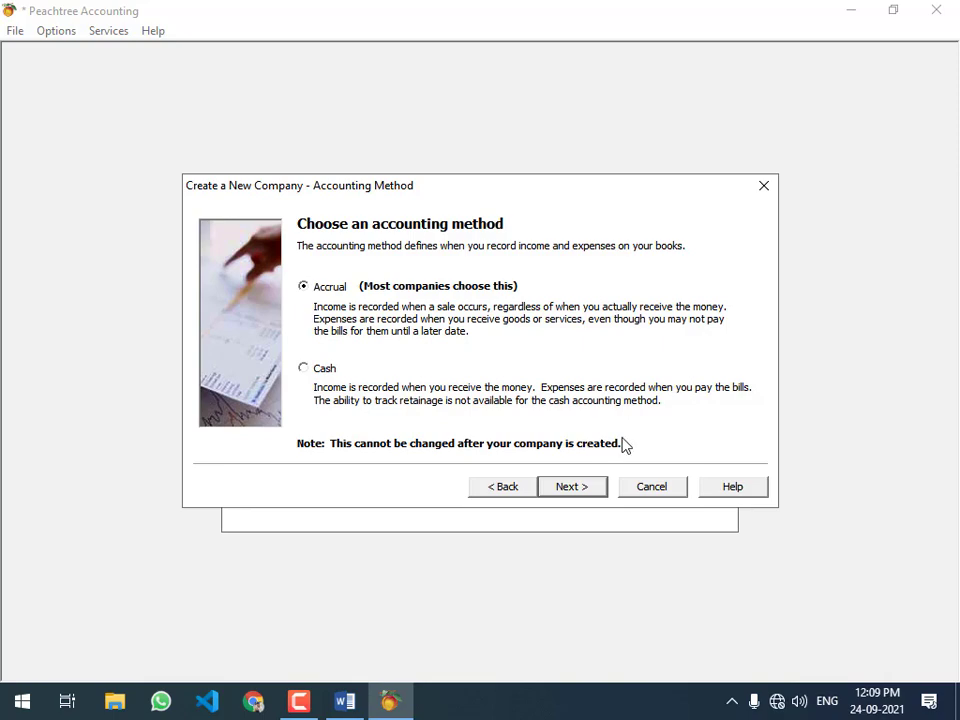
- Accept the Accrual accounting method and Real Time posting, and continue to the accounting period structure page
left_click(574, 492)
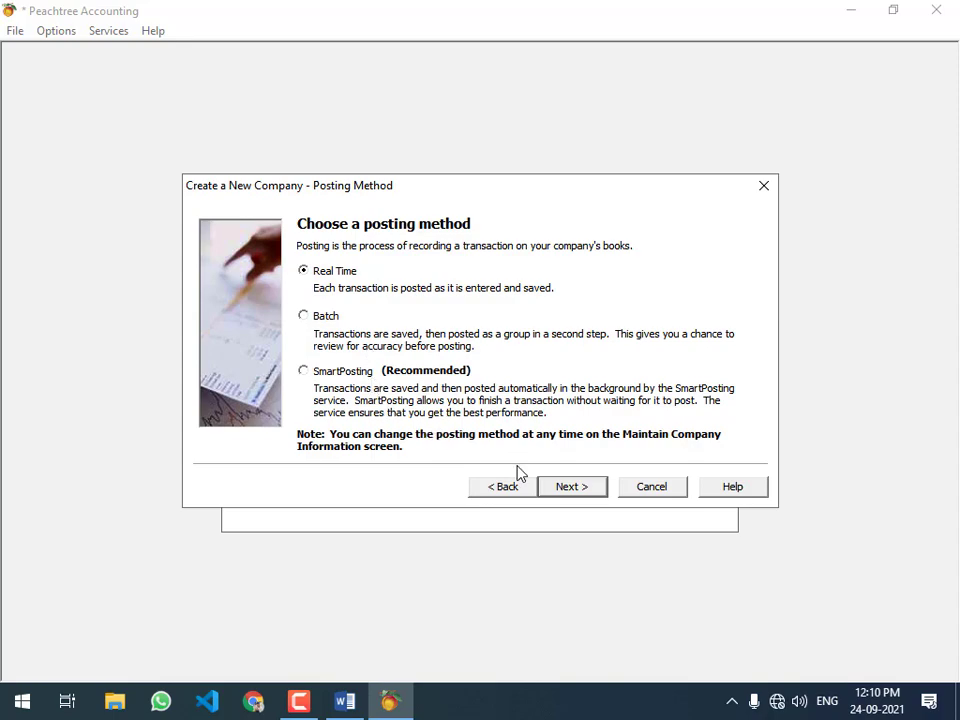
left_click(559, 489)
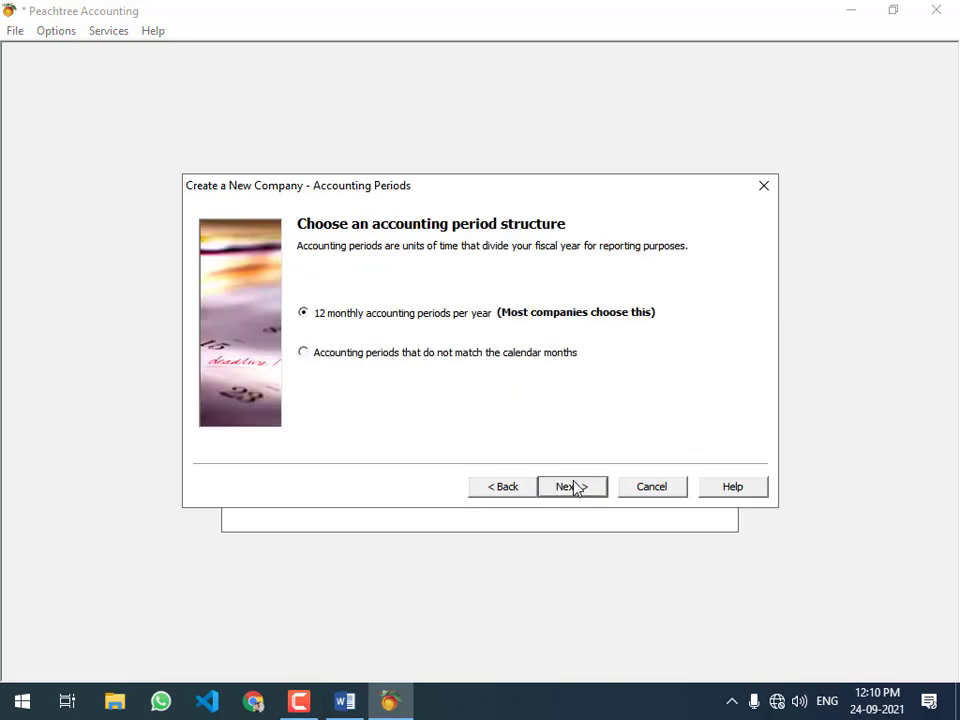
left_click(505, 496)
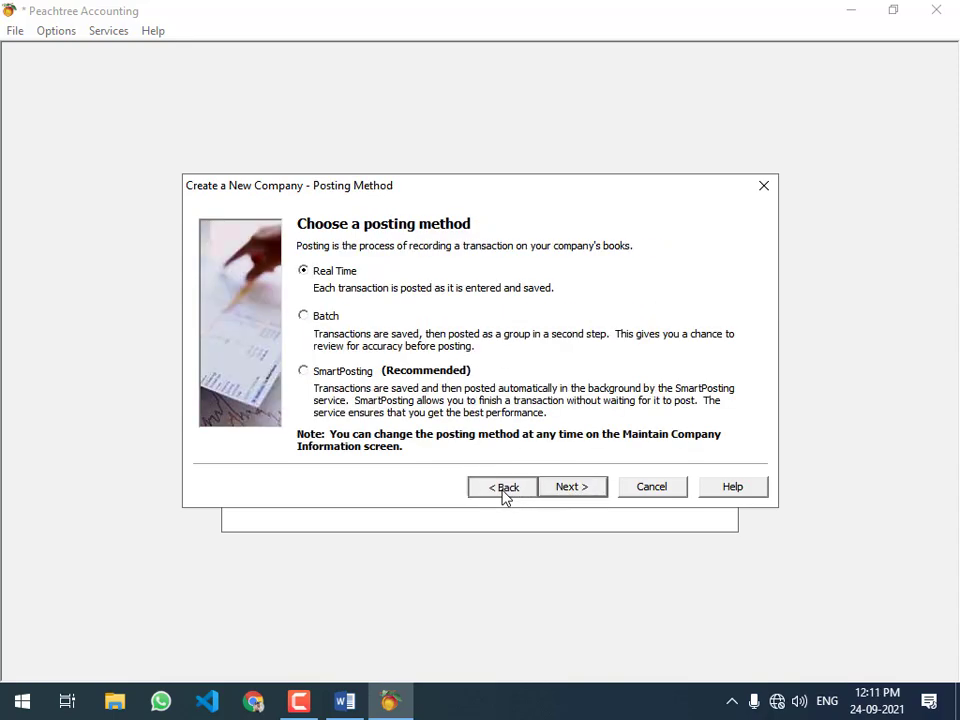
left_click(505, 490)
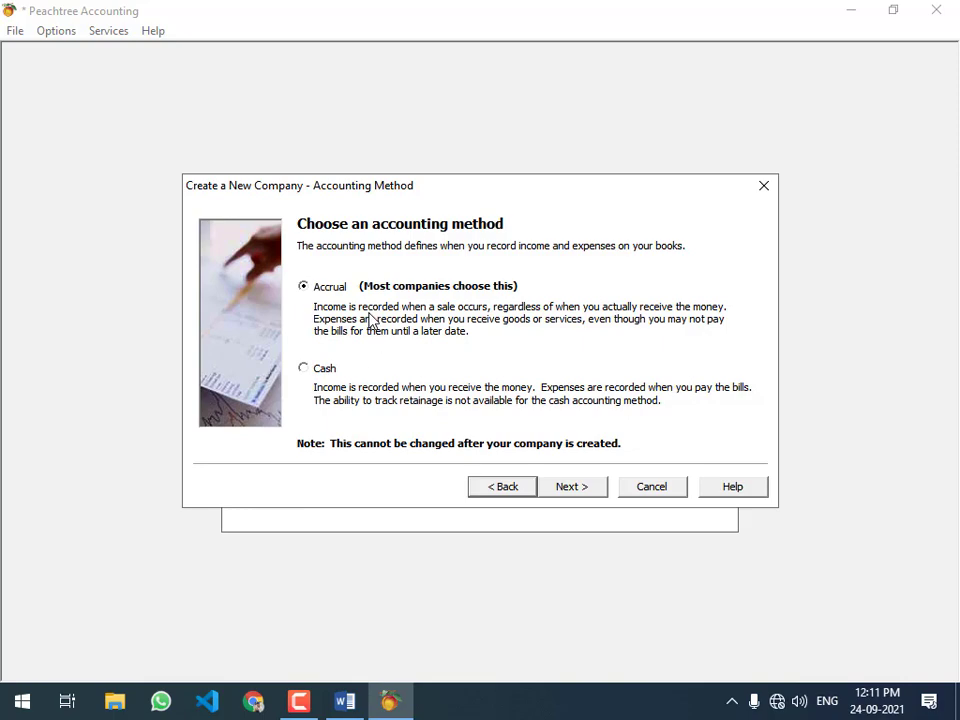
left_click(578, 489)
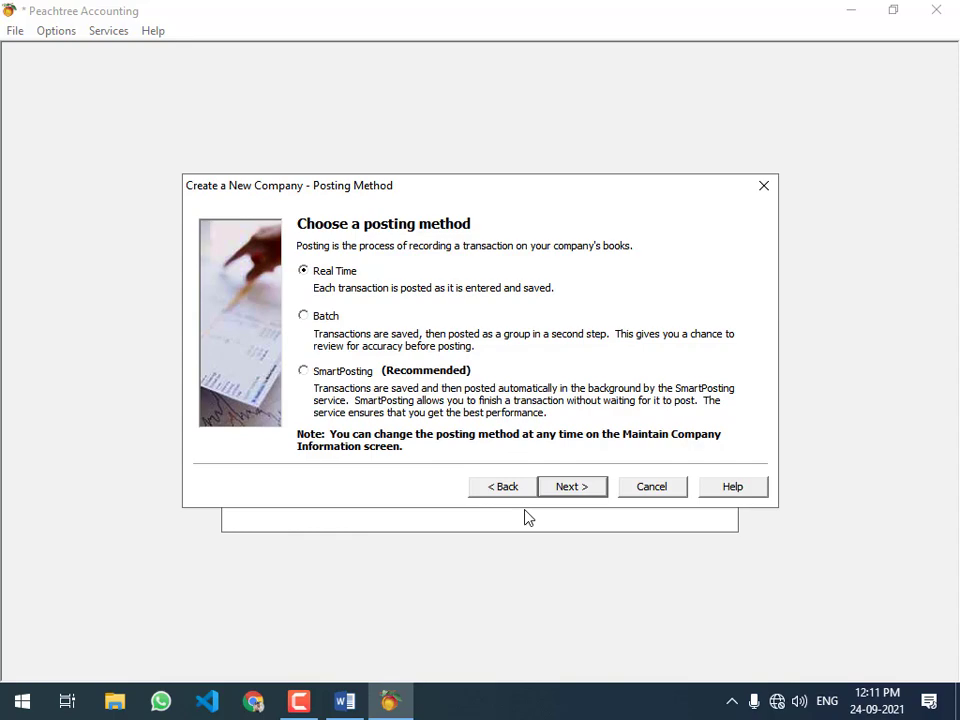
left_click(588, 497)
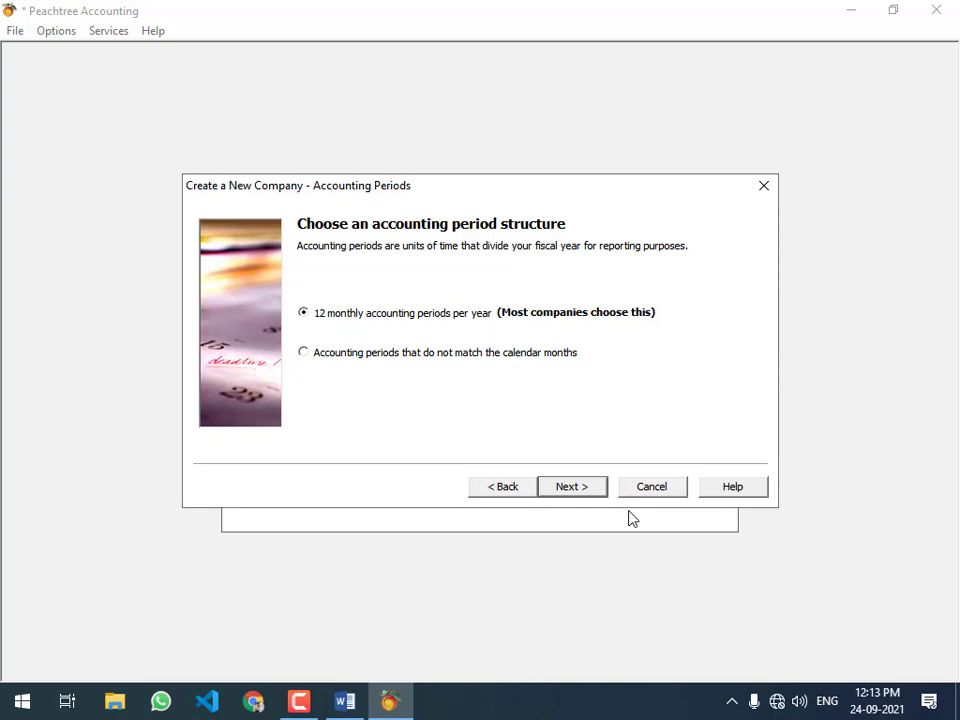
- Create the company with 12 monthly accounting periods and a fiscal year starting January 2021, and exit the Setup Guide
left_click(574, 490)
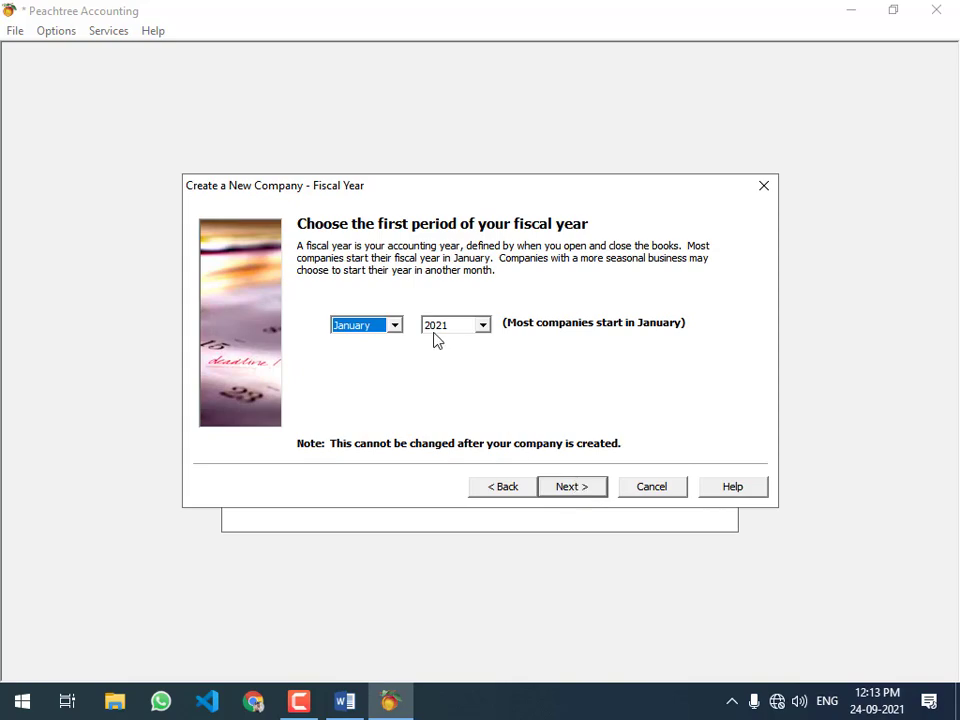
left_click(580, 494)
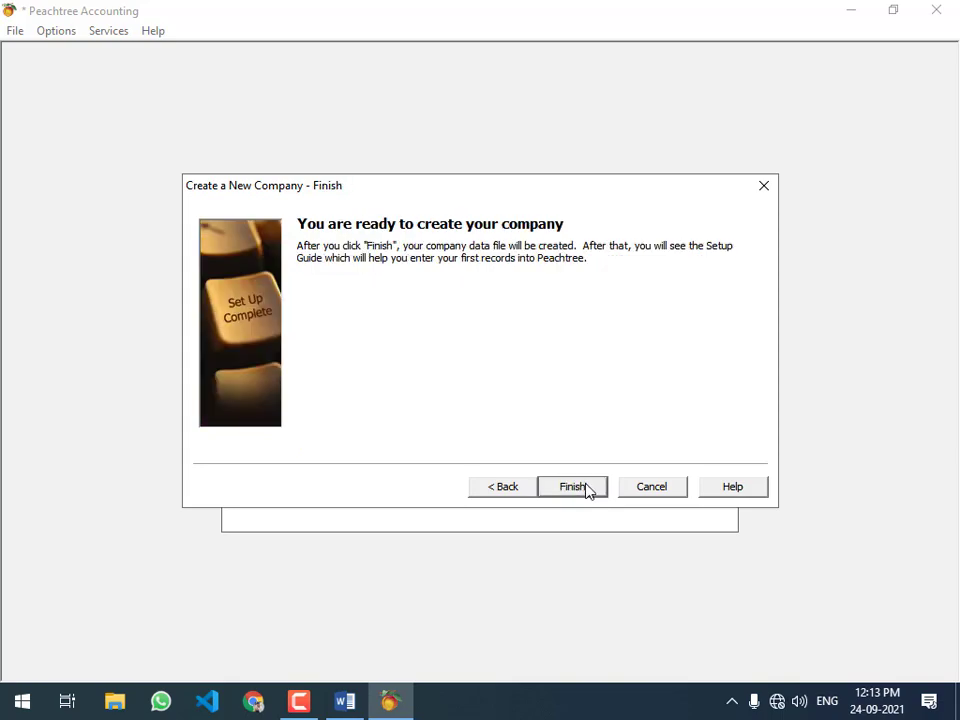
left_click(572, 487)
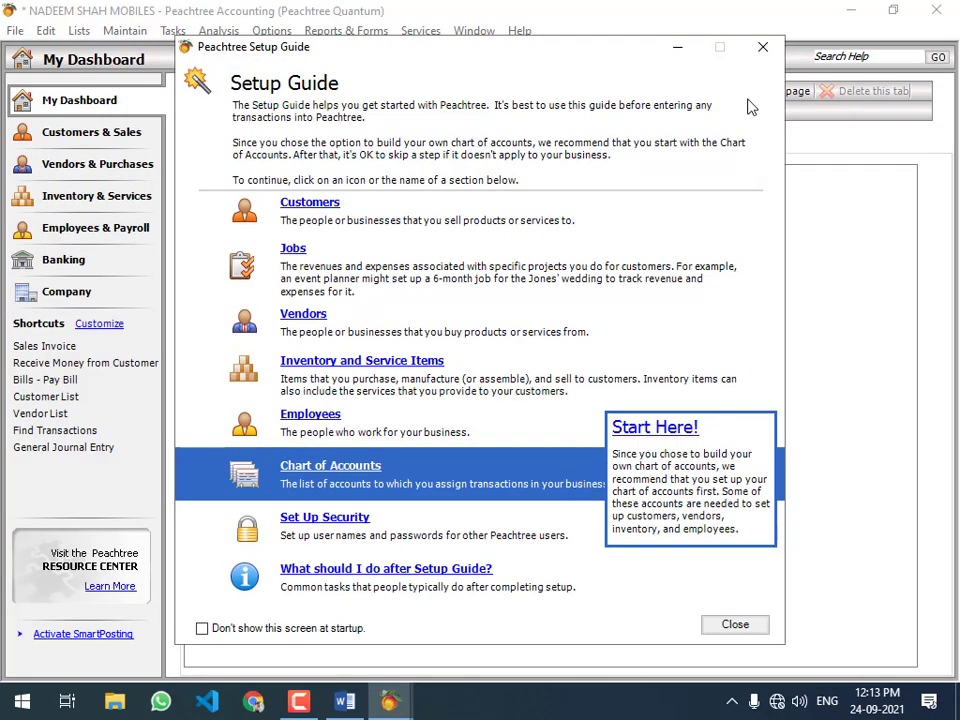
left_click(762, 47)
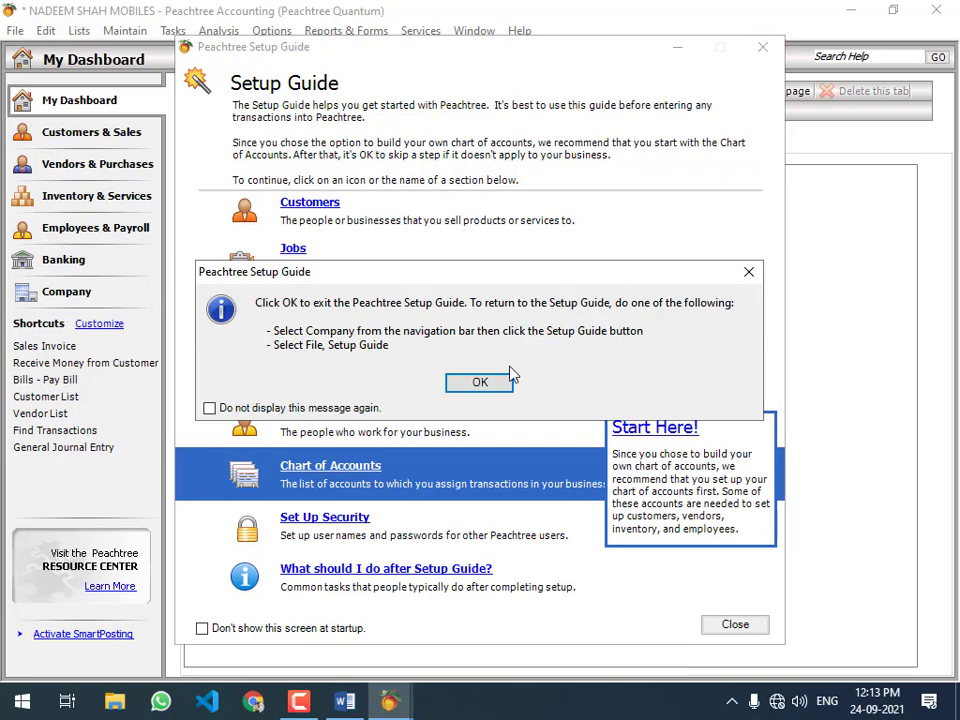
left_click(477, 385)
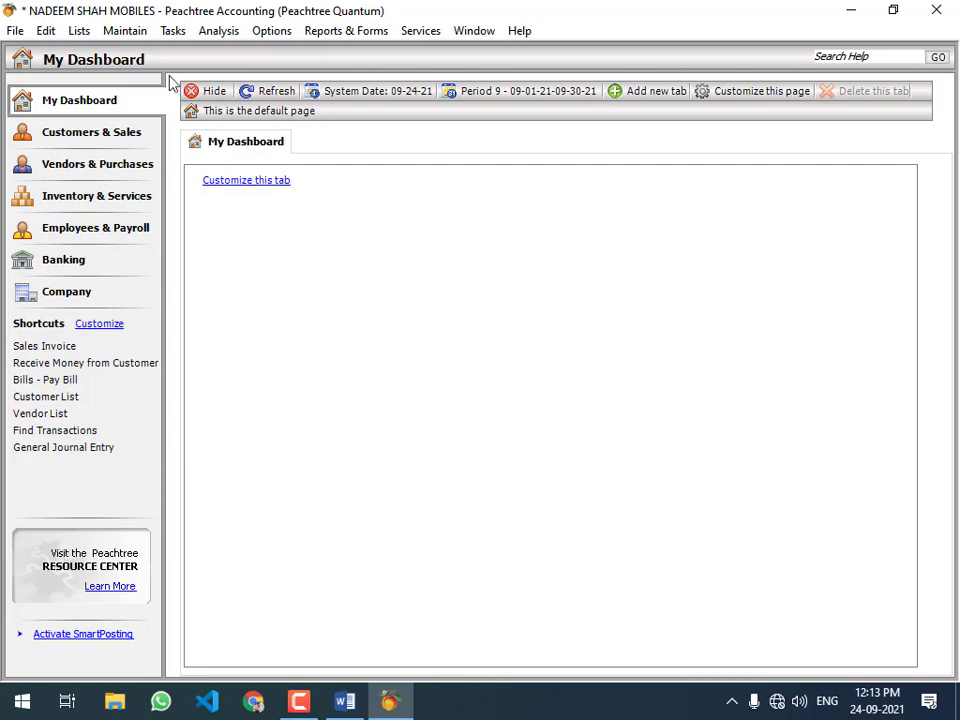
left_click(122, 32)
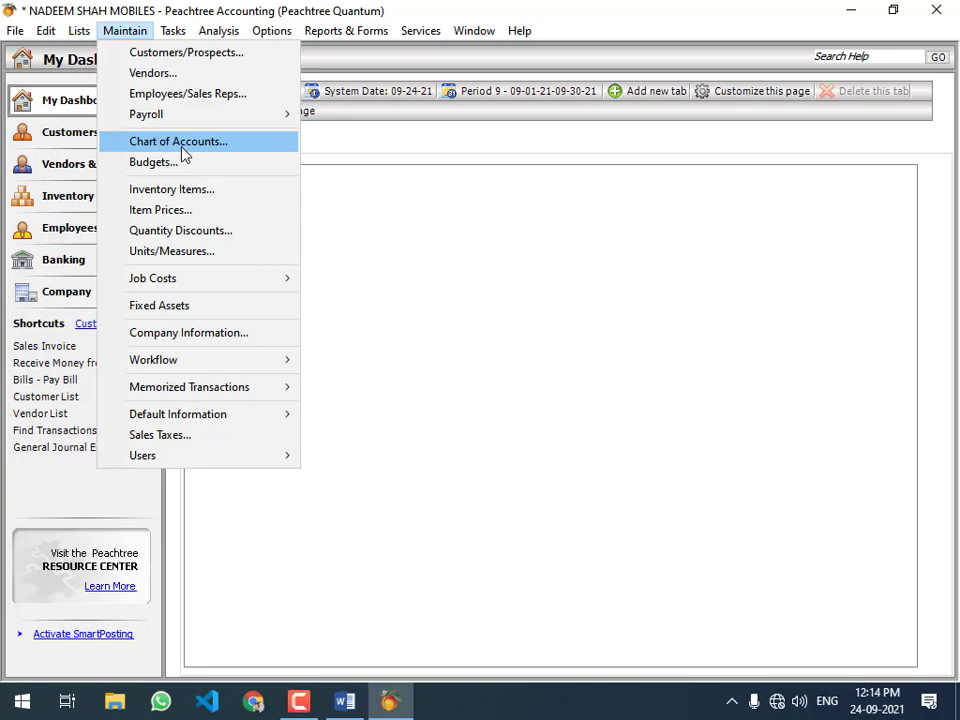
mouse_move(73, 40)
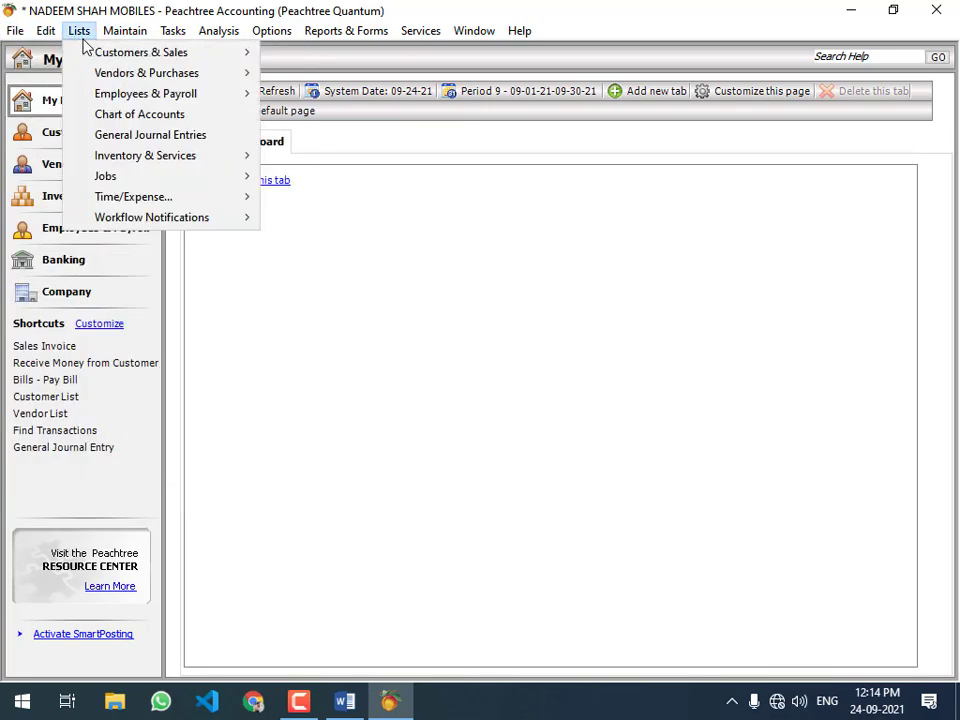
mouse_move(135, 38)
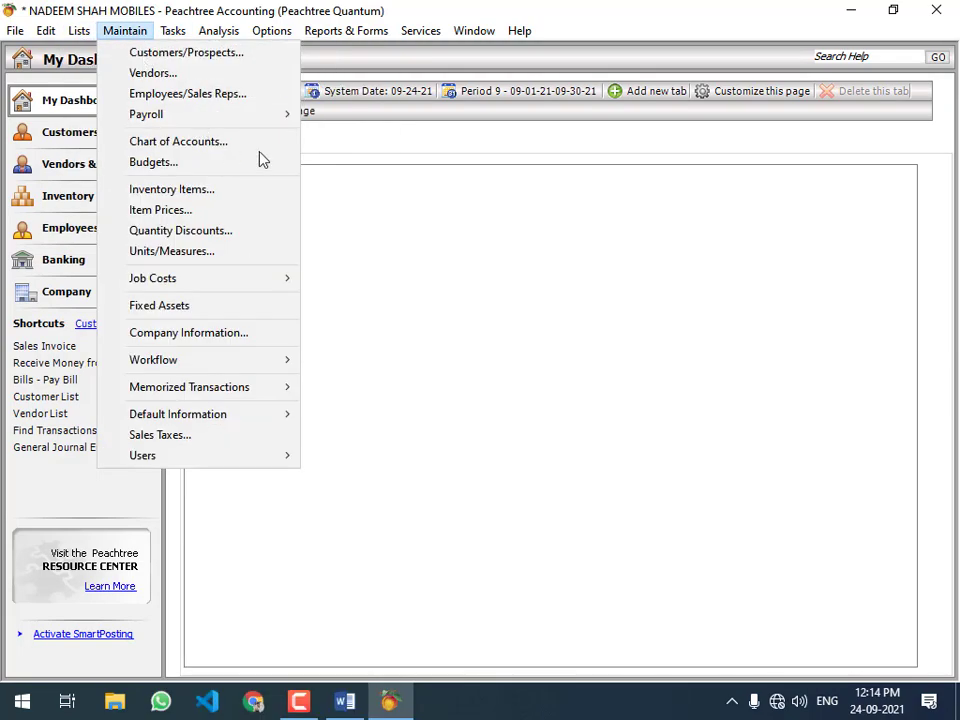
left_click(382, 286)
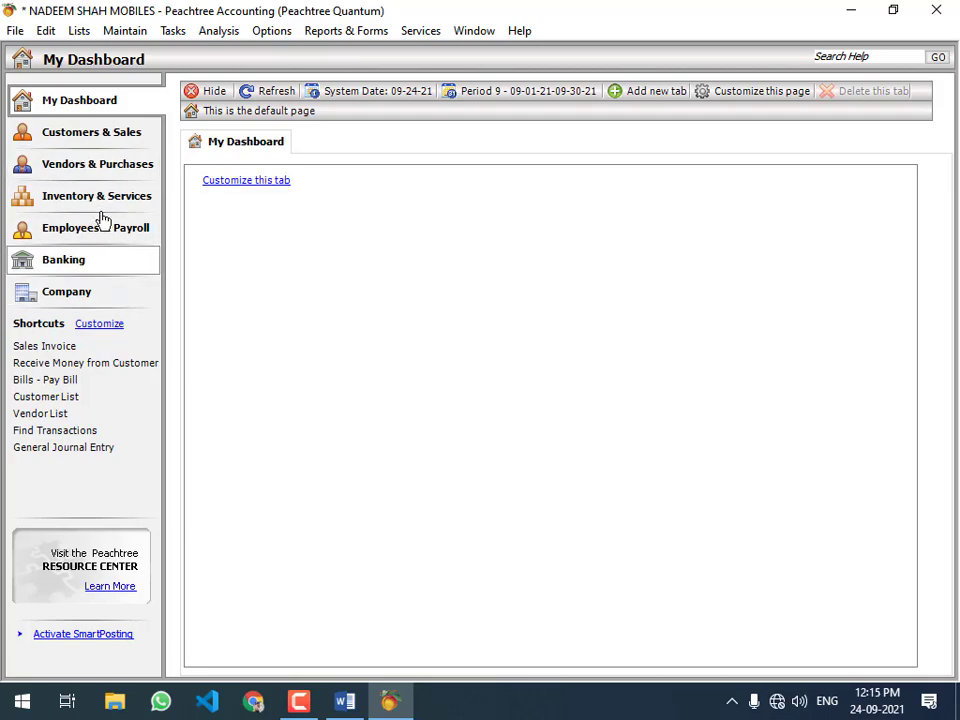
- Show the Company page, and open Maintain Chart of Accounts in a maximized window
left_click(79, 292)
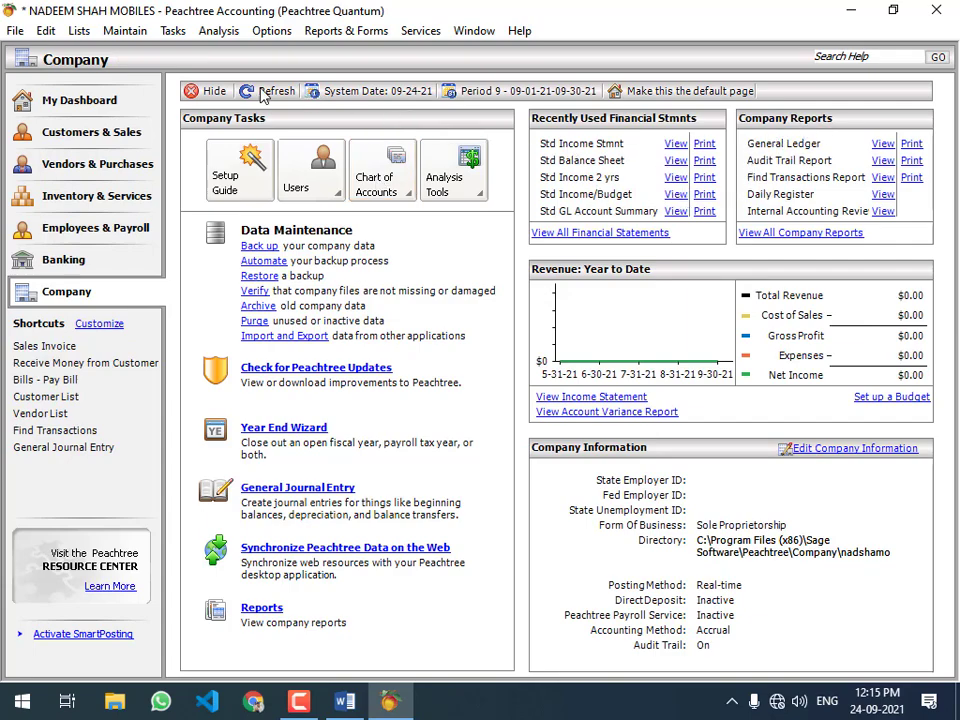
left_click(130, 31)
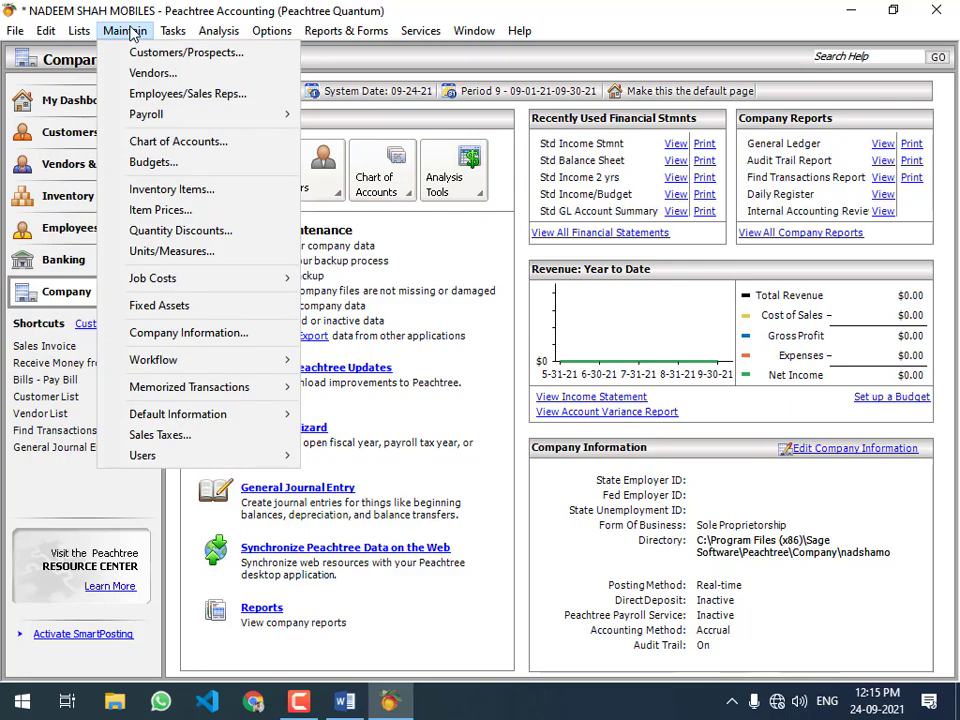
left_click(231, 150)
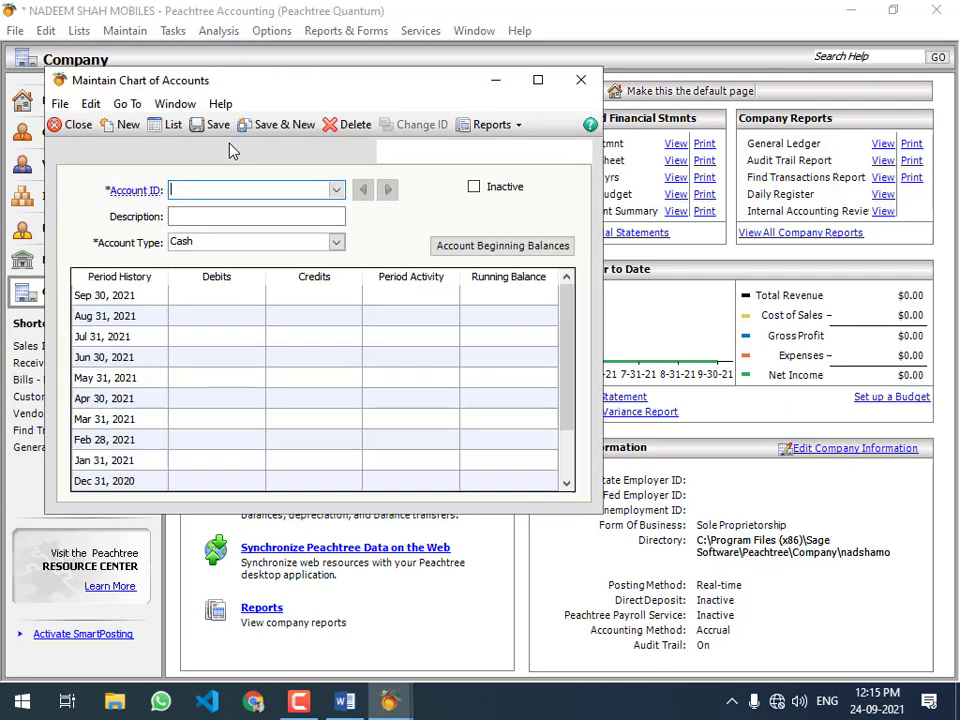
left_click(537, 80)
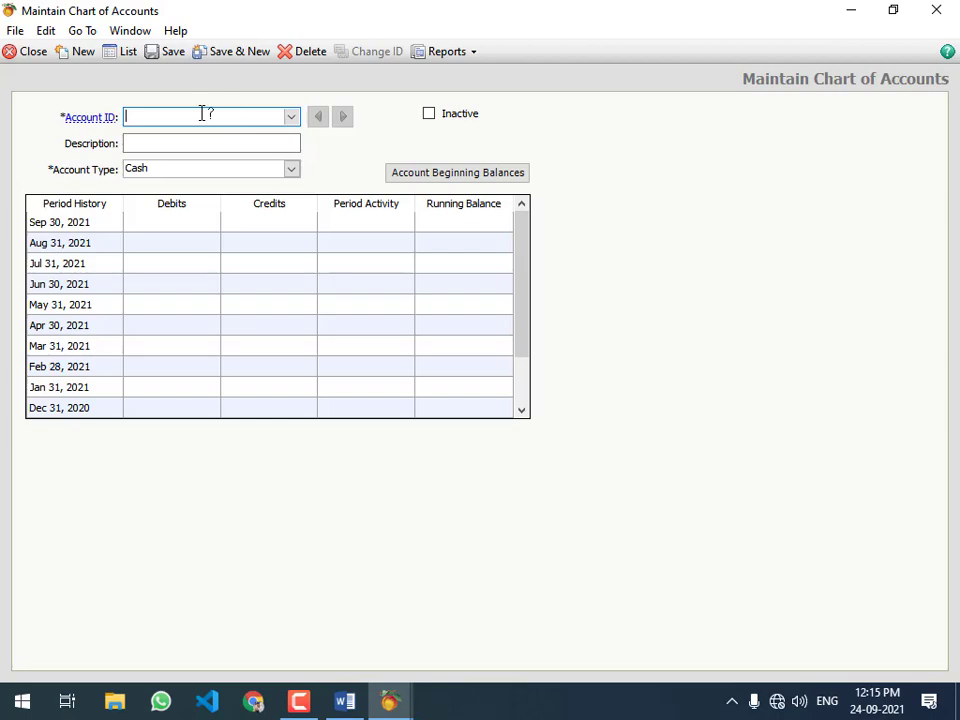
- Add account 101 with the description CASH N HAND and account type Cash, and save it with a new record started
type("101")
key("Tab")
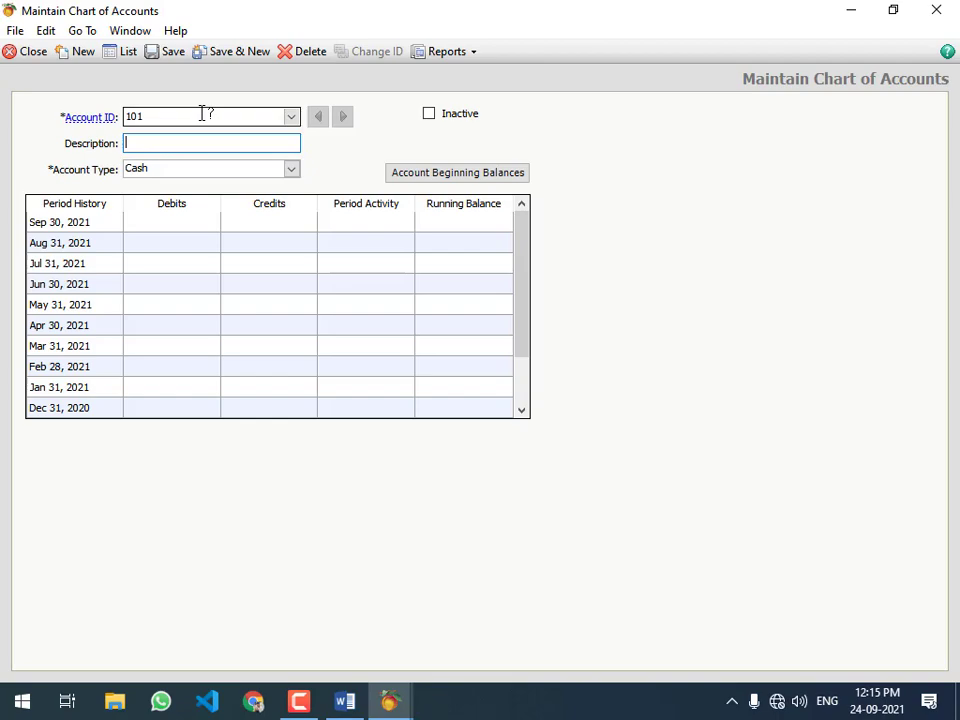
type("CASH N HAND")
key("Tab")
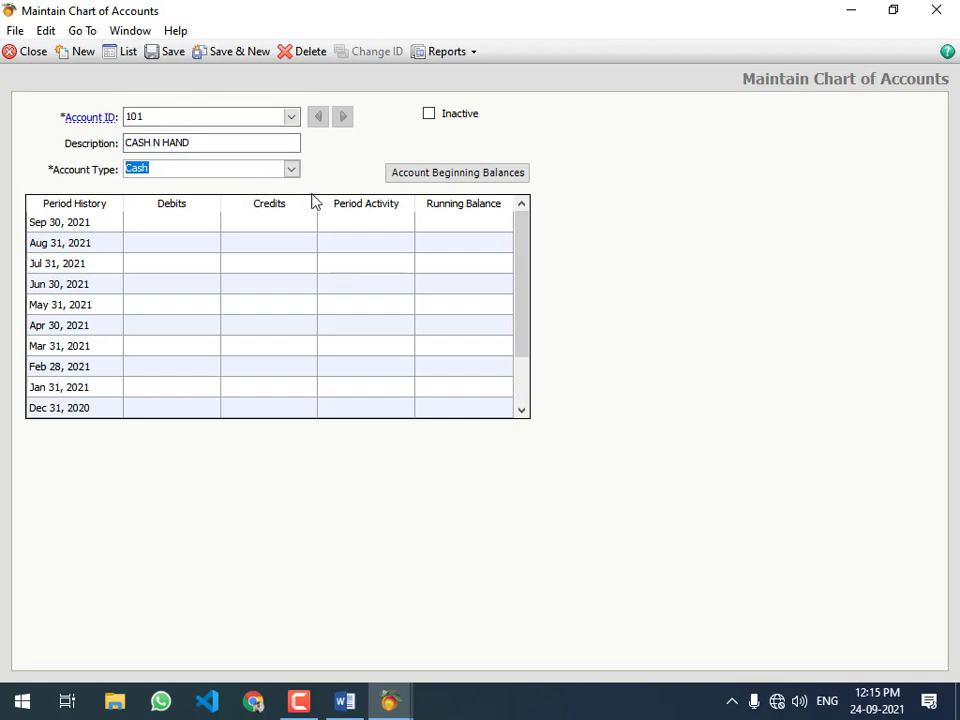
left_click(292, 172)
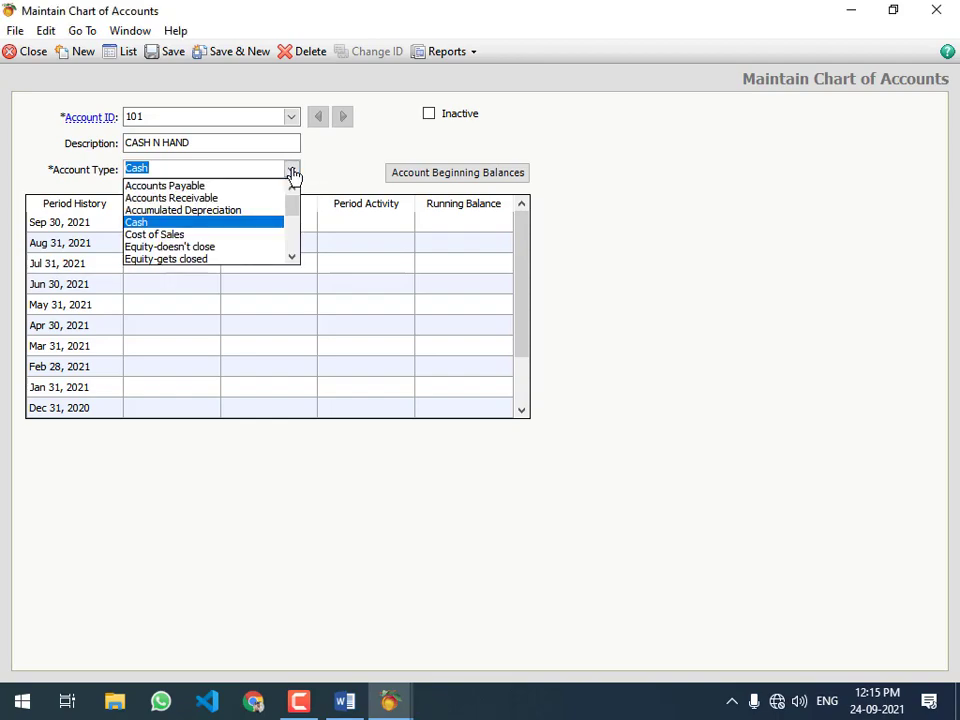
left_click(292, 174)
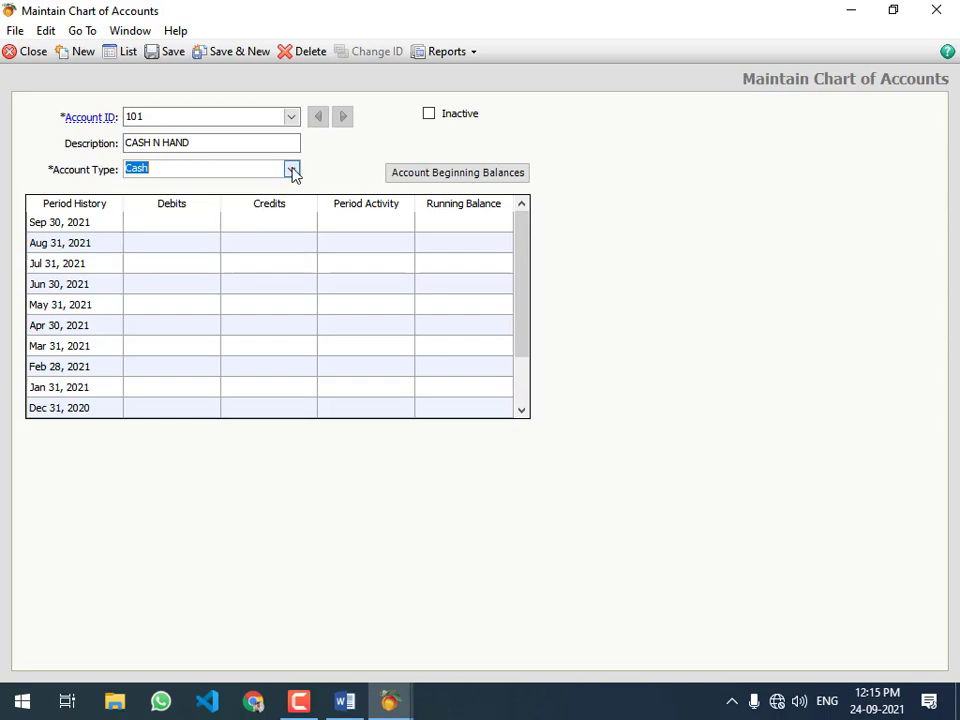
left_click(266, 144)
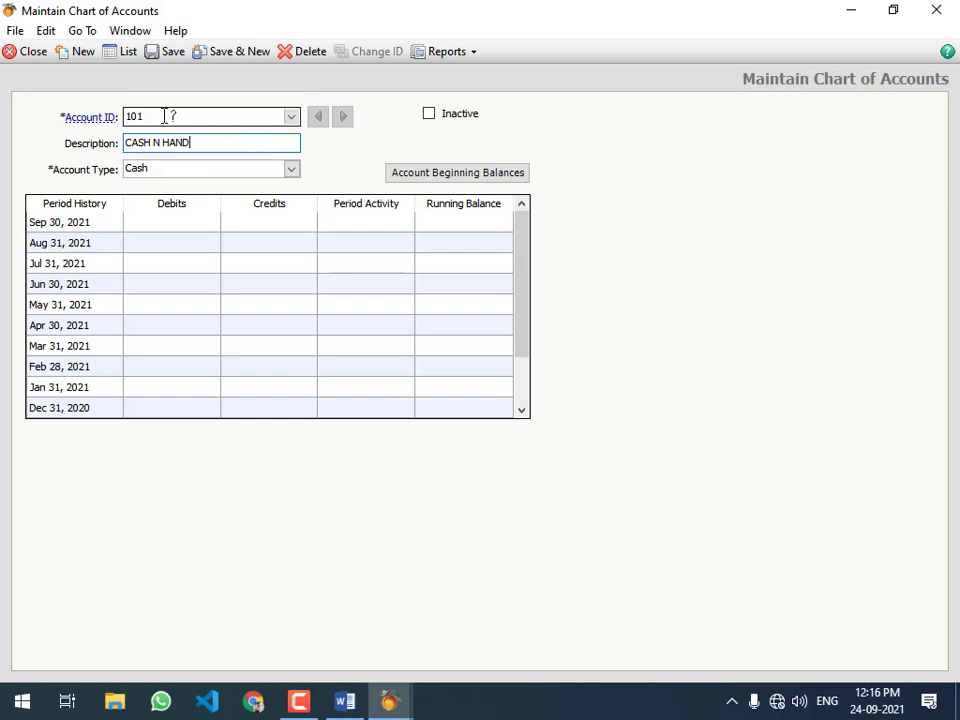
left_click(163, 177)
left_click(165, 177)
left_click(165, 177)
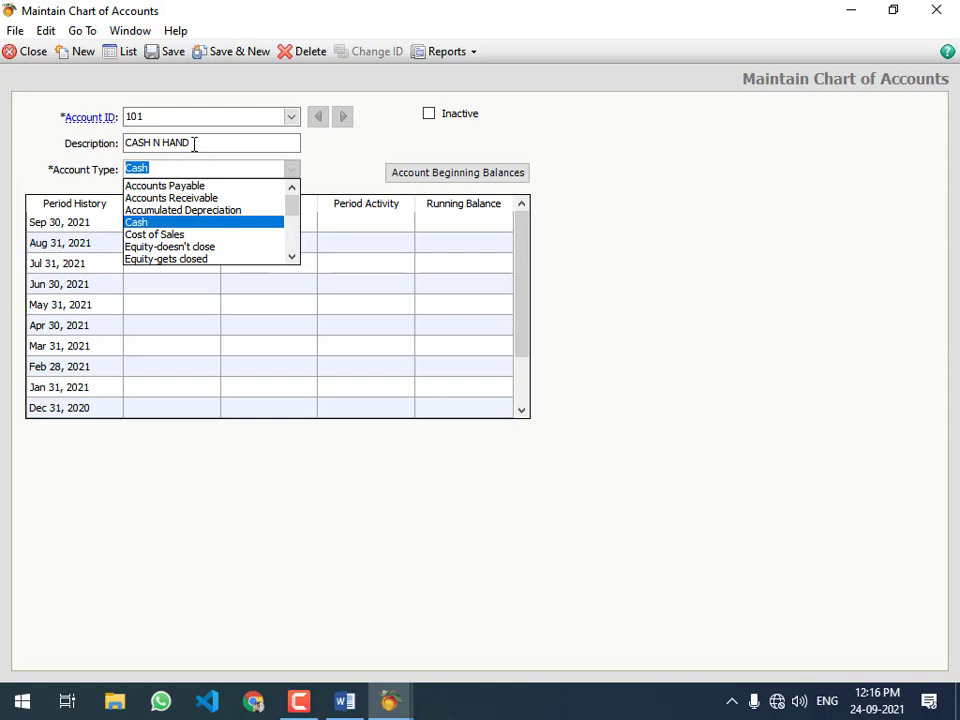
left_click(193, 143)
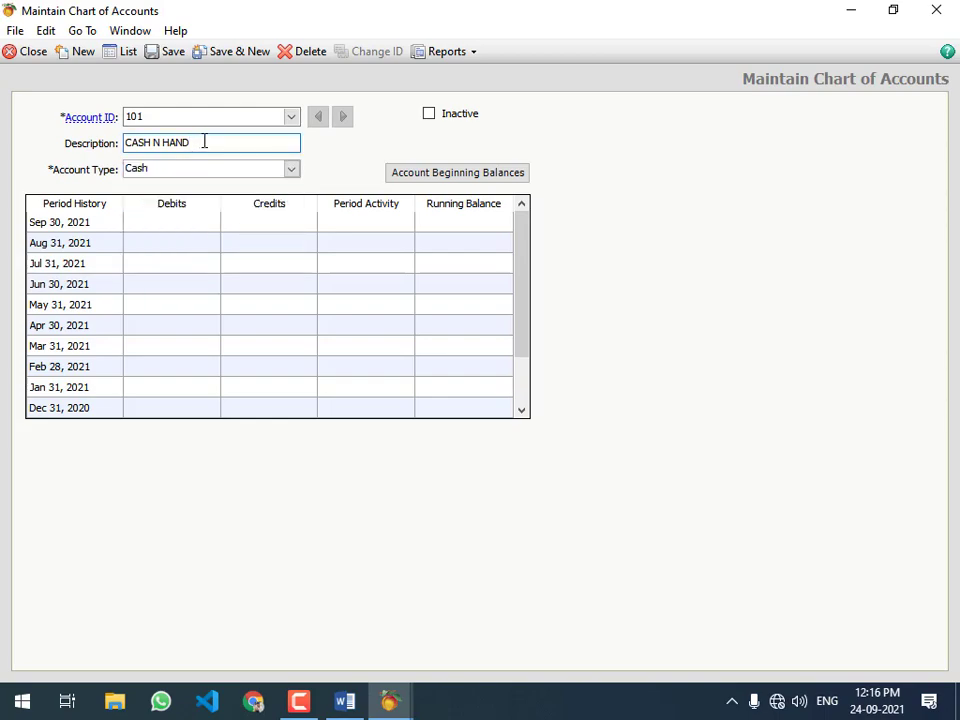
left_click(244, 56)
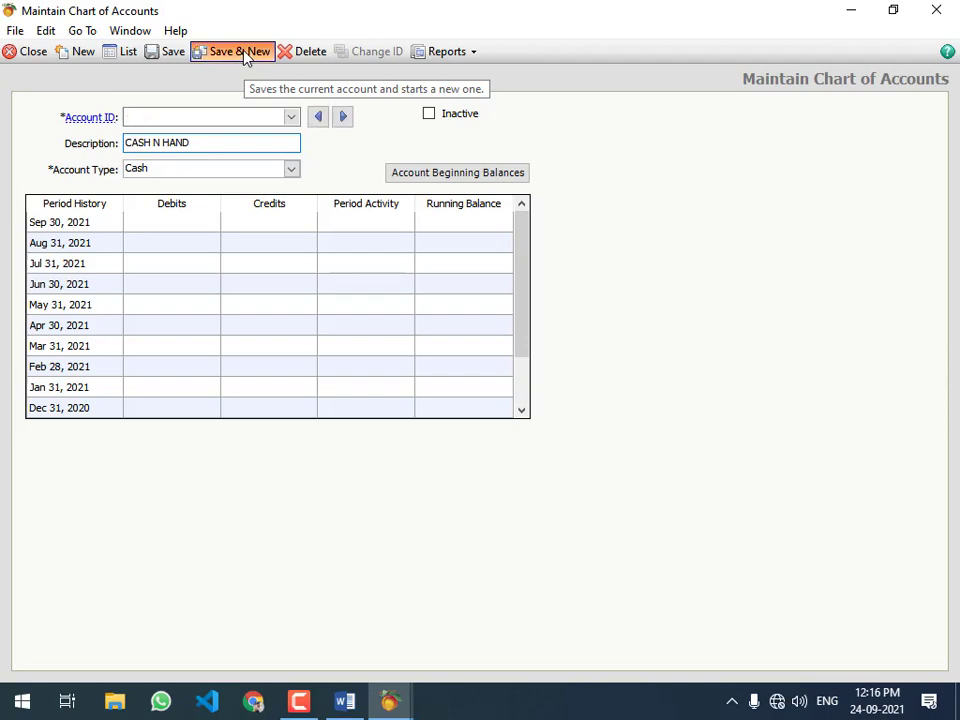
- Add account 102 with the description PETTY CASH and account type Cash, and save it with a new record started
type("102")
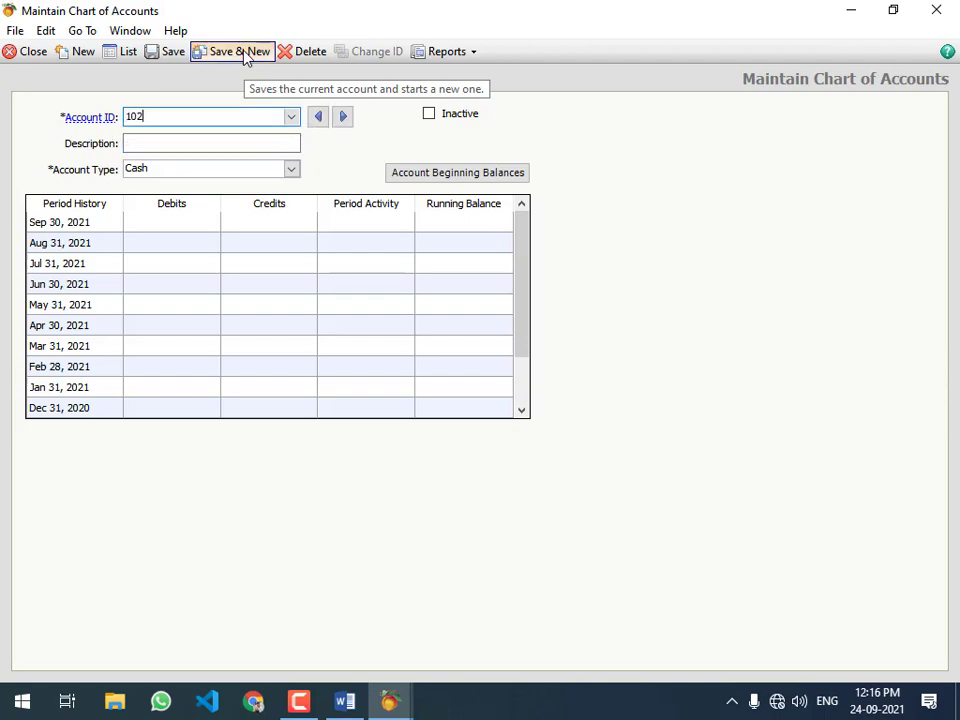
key("Tab")
type("PETT")
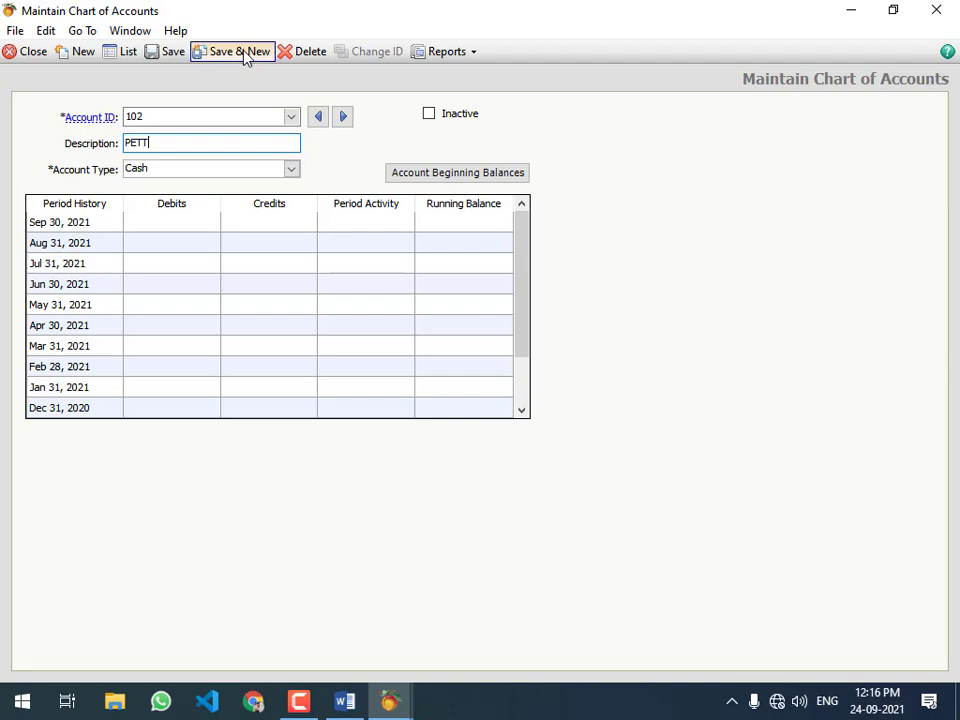
type("Y C")
key("BackSpace")
key("BackSpace")
type("CASH")
key("Tab")
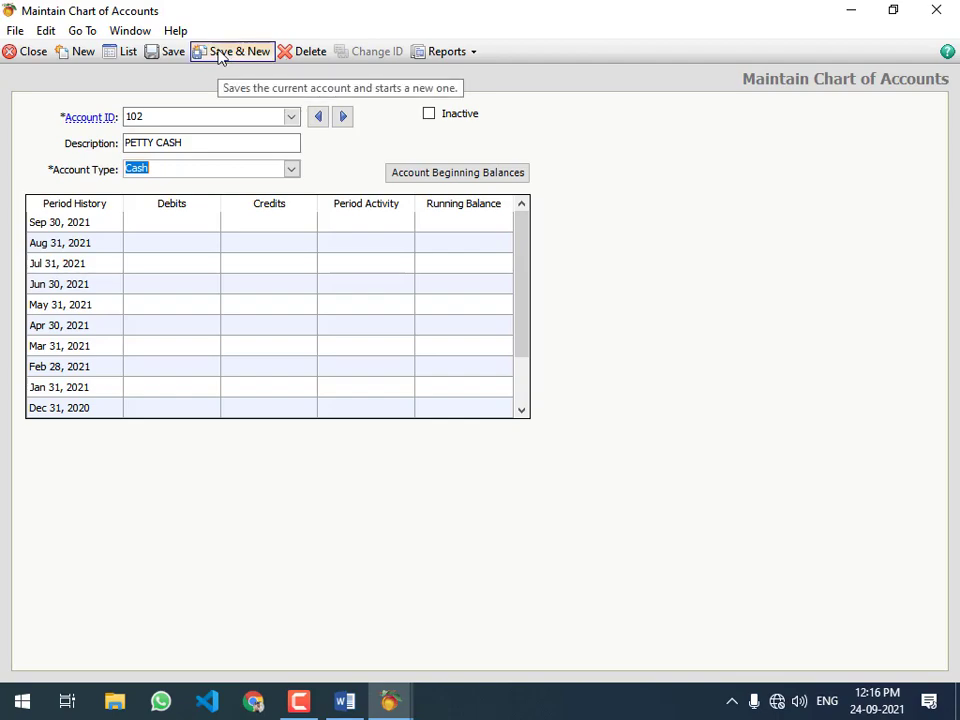
left_click(222, 57)
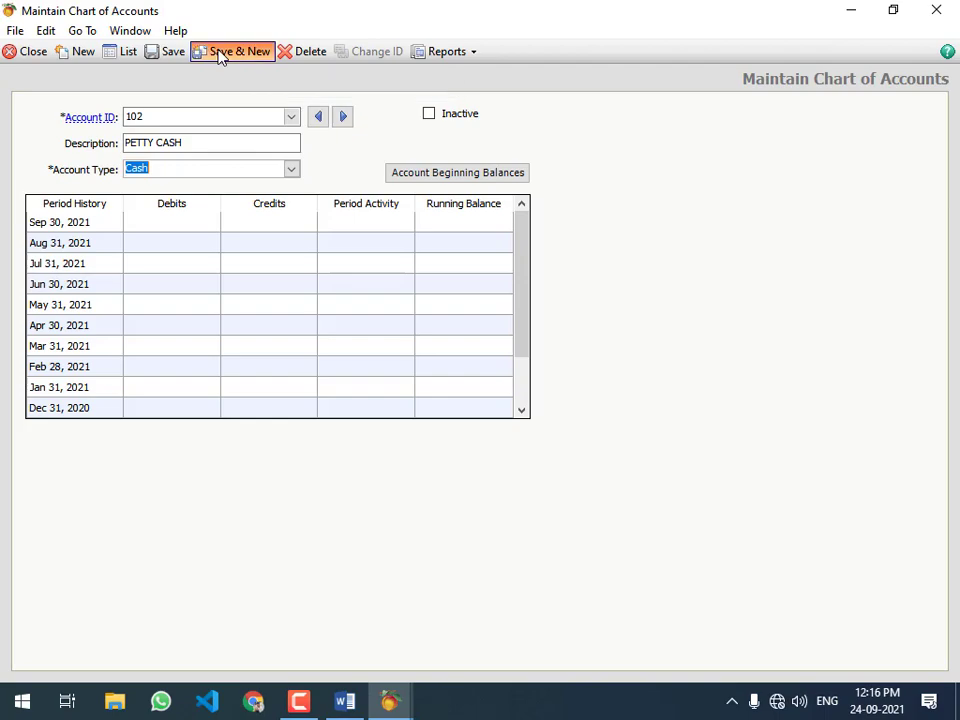
type("101")
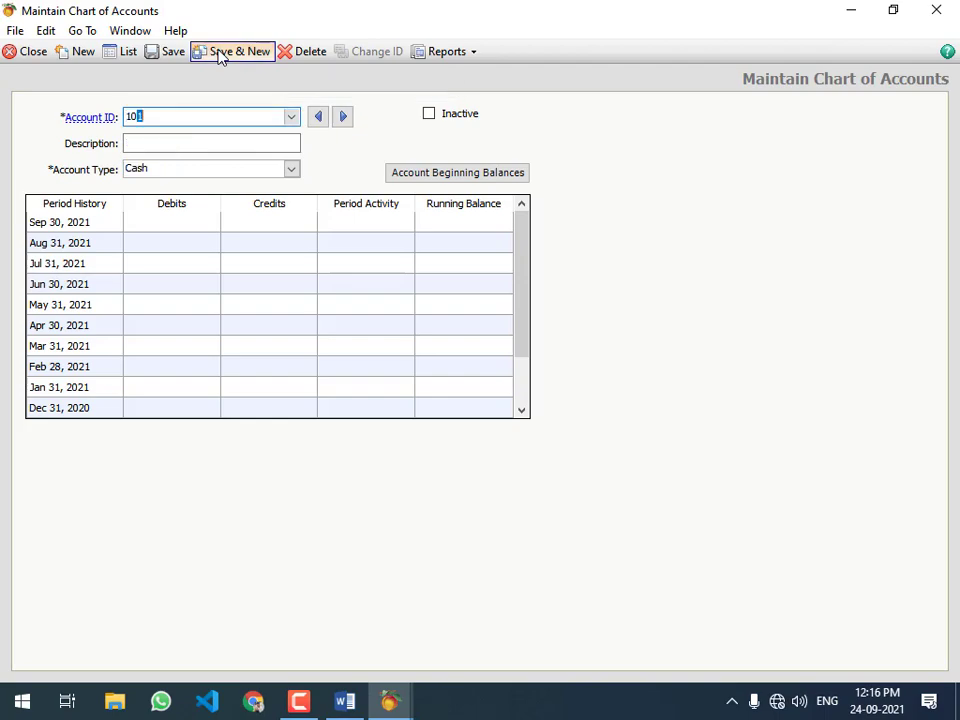
key("Tab")
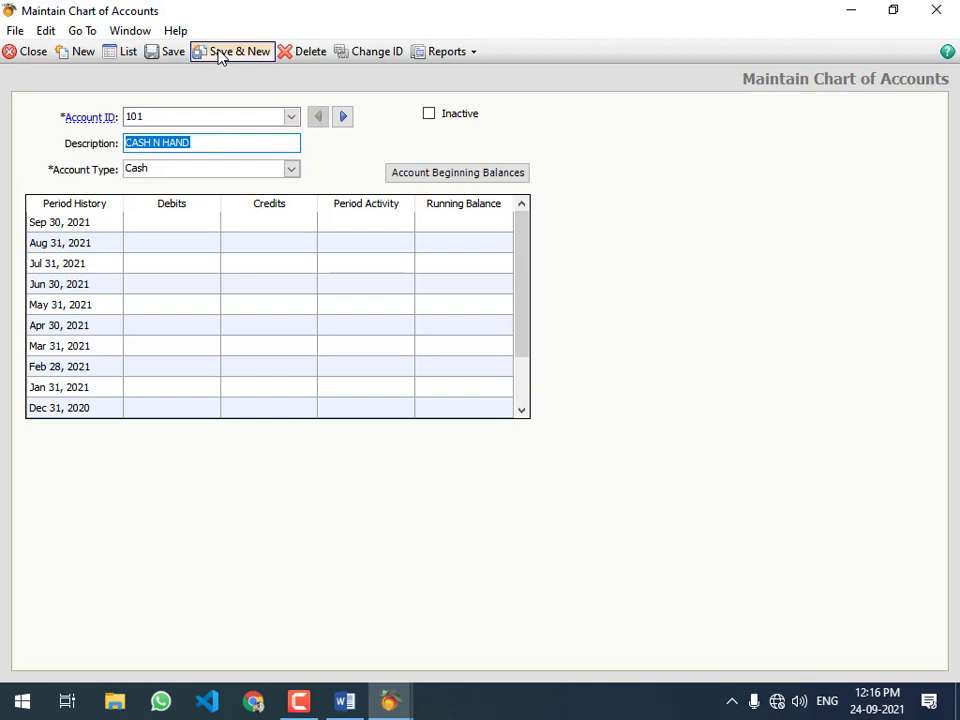
left_click(241, 54)
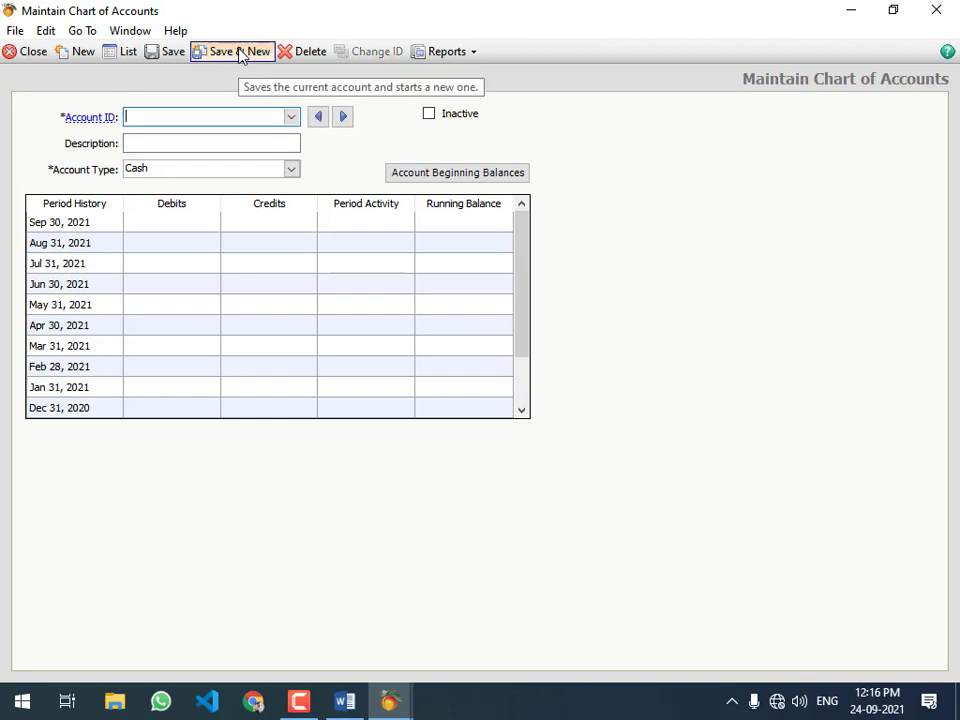
- Add account 103 with the description HBL BANK and account type Cash, and save it with a new record started
type("103")
key("Tab")
type("HB")
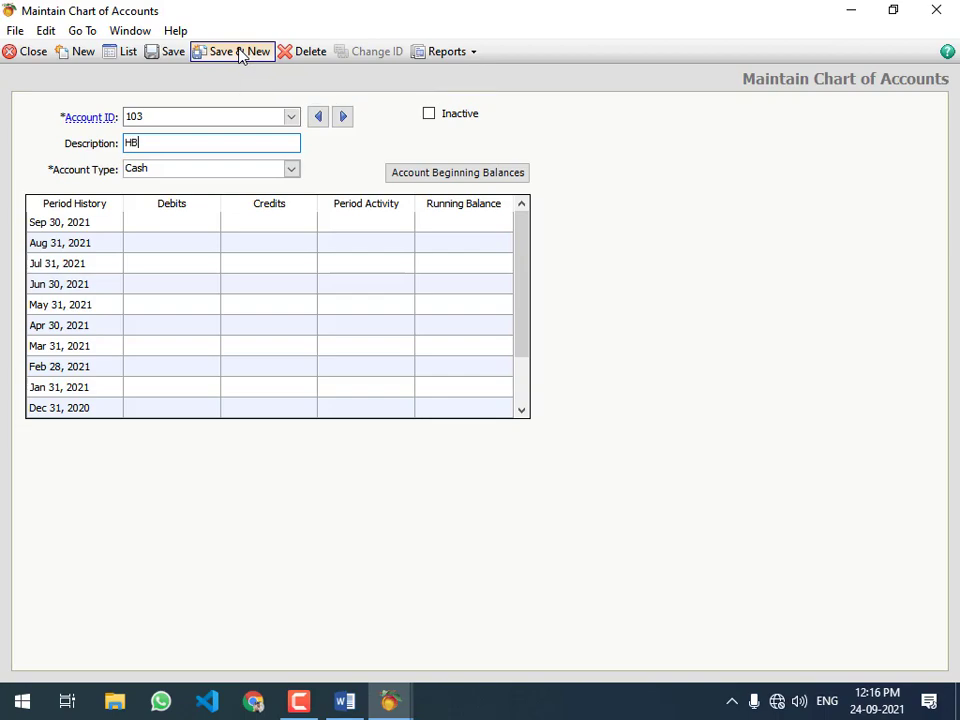
type("L BANK")
key("Tab")
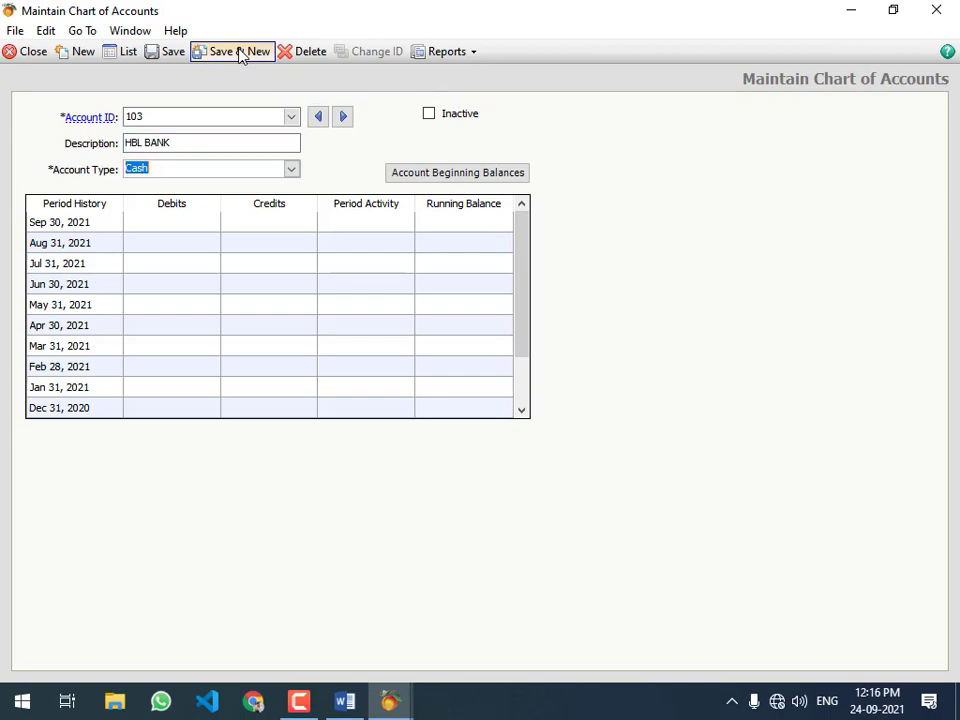
left_click(295, 176)
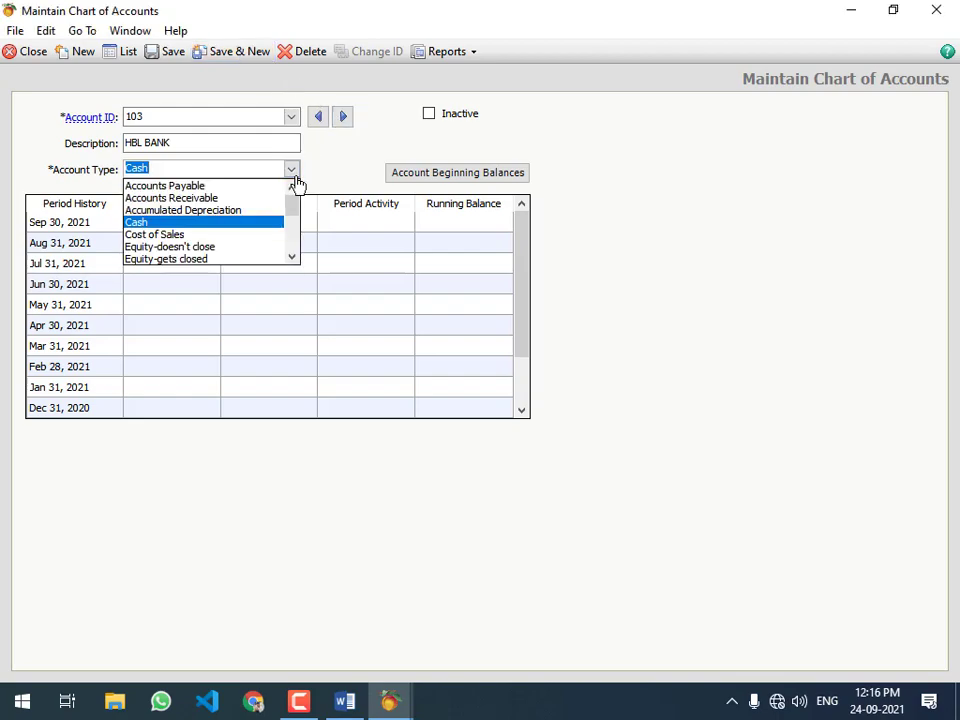
left_click(295, 180)
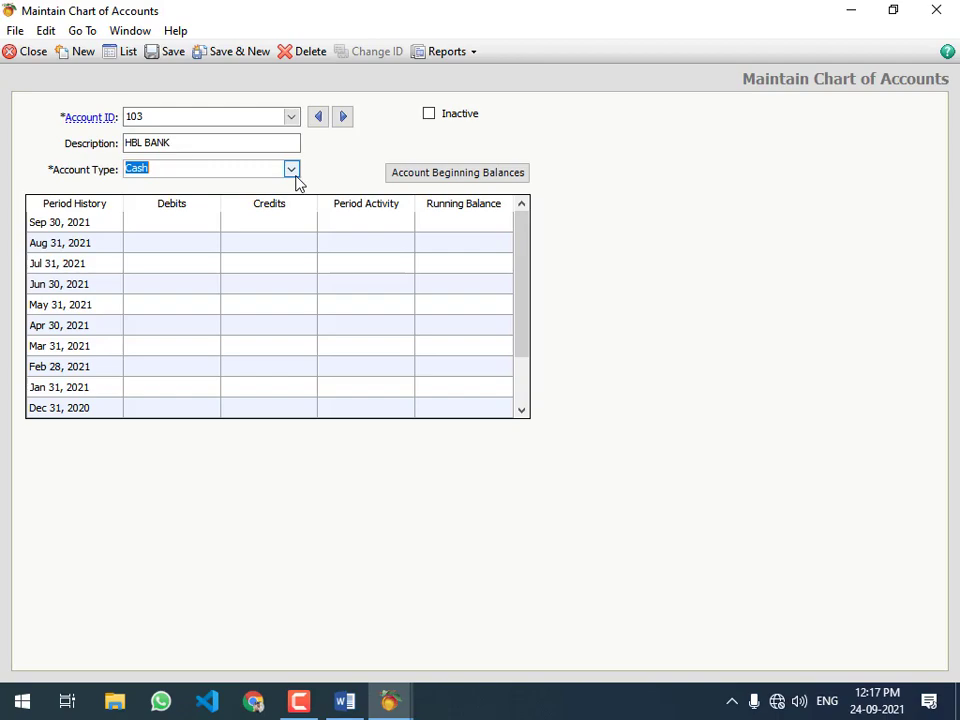
left_click(230, 52)
- Add account 104 with the description MCB BANK and account type Cash, and save it with a new record started
type("1")
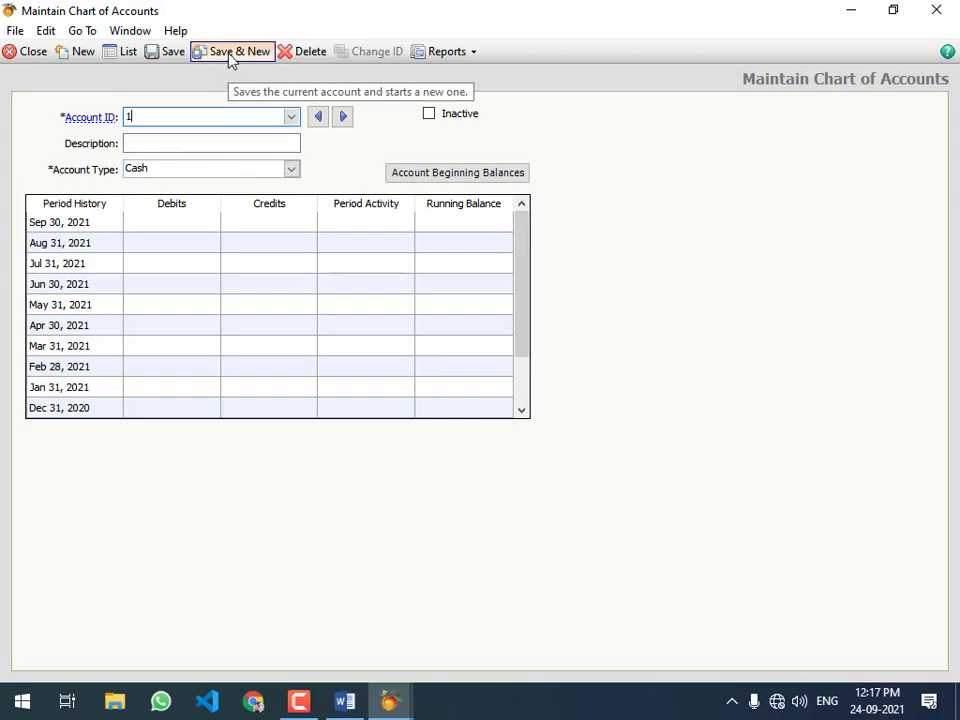
type("04")
key("Tab")
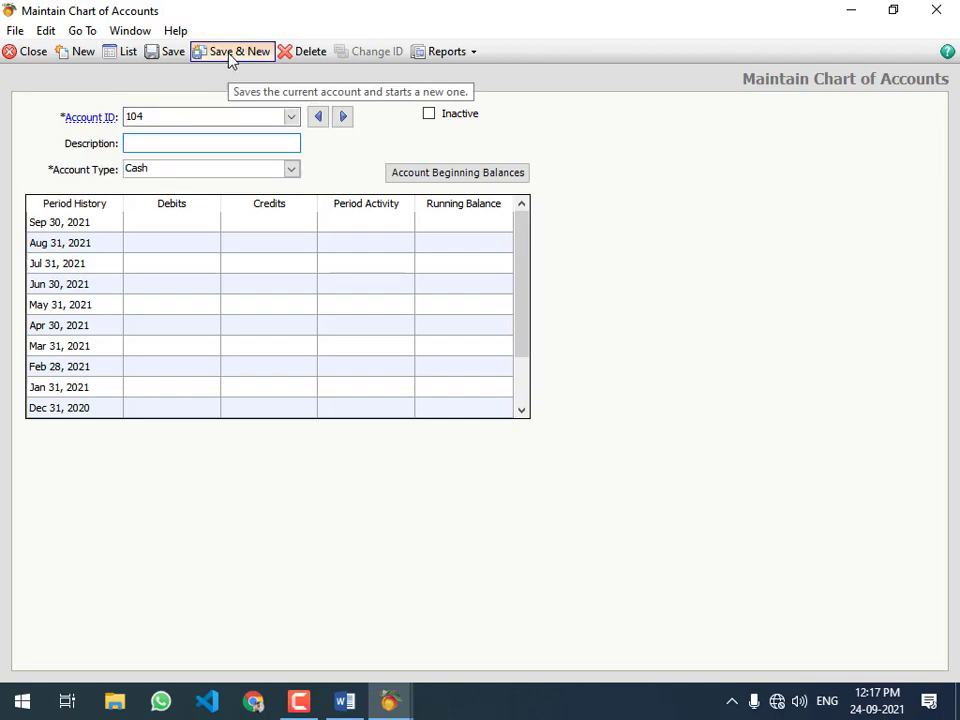
type("MCB B")
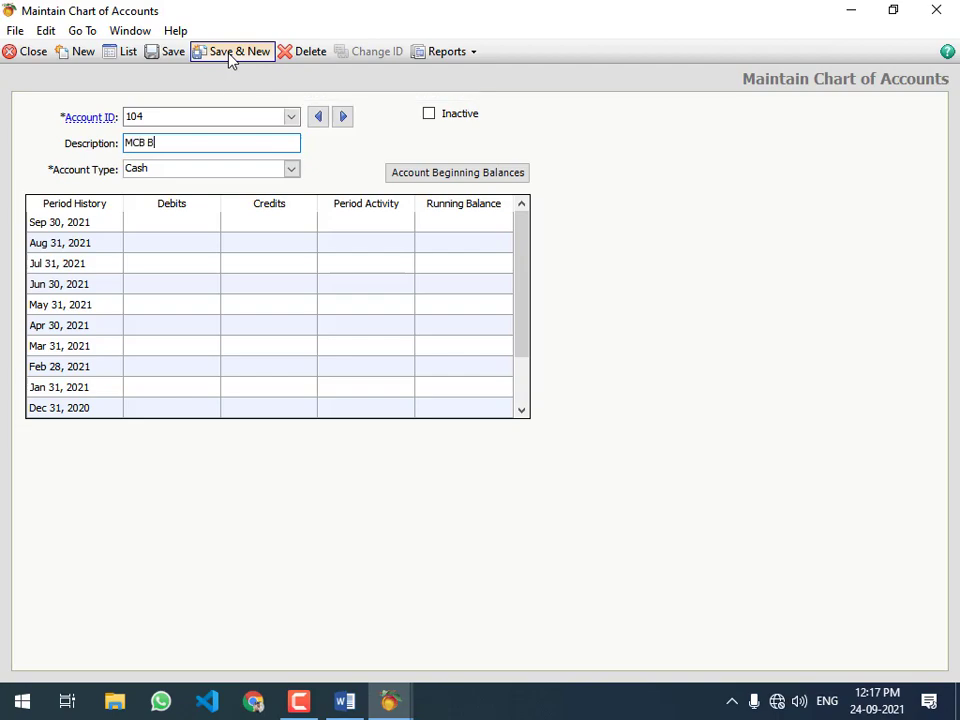
type("ANK")
key("Tab")
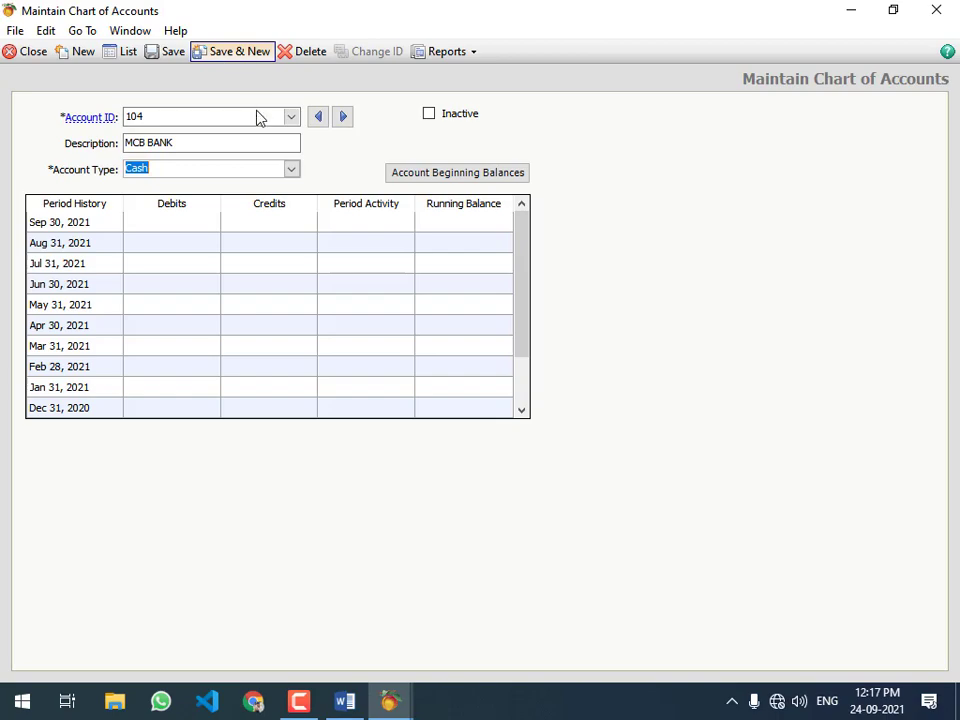
left_click(231, 52)
- Add account 105 with the description OFFICE SUPPLIES and account type Other Current Assets, and save it with a new record started
type("105")
key("Tab")
type("OFFICE SUPPLIES")
key("Tab")
type("Other C")
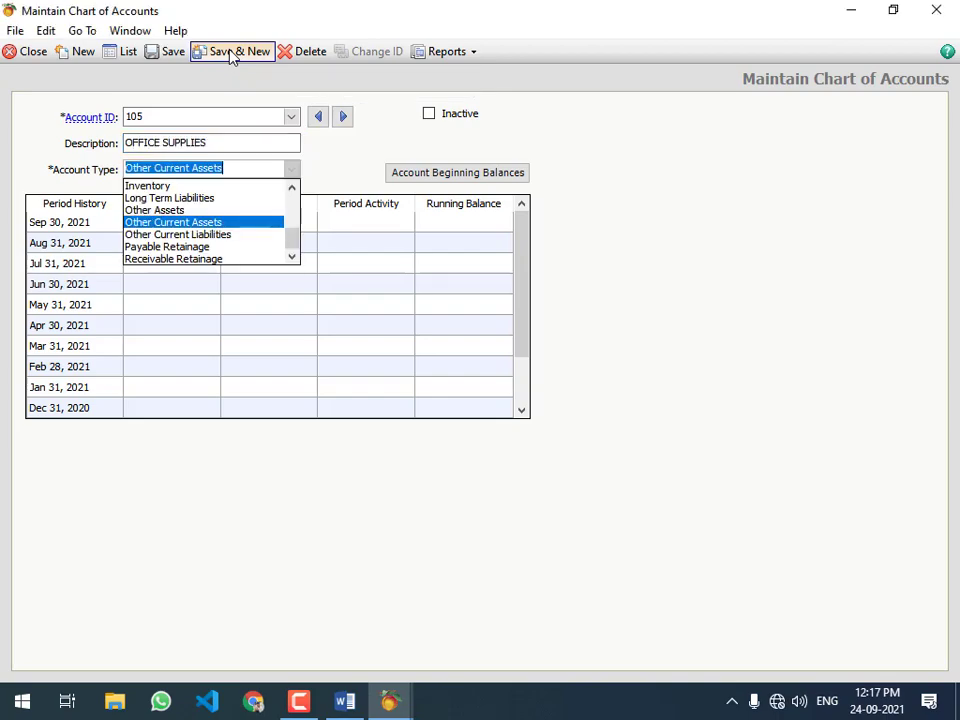
key("Tab")
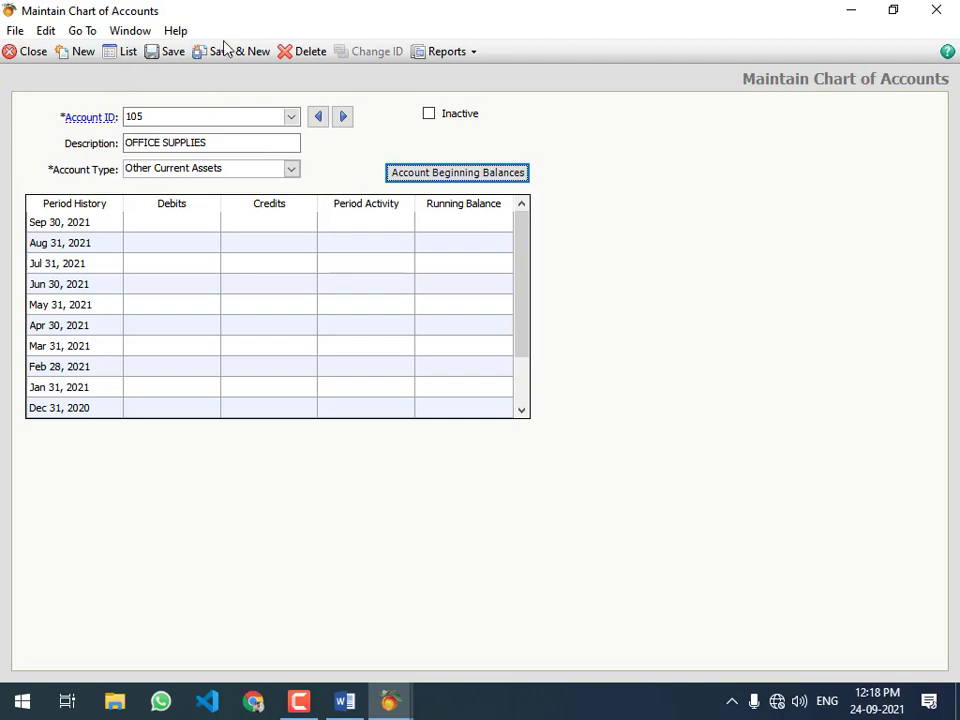
left_click(231, 54)
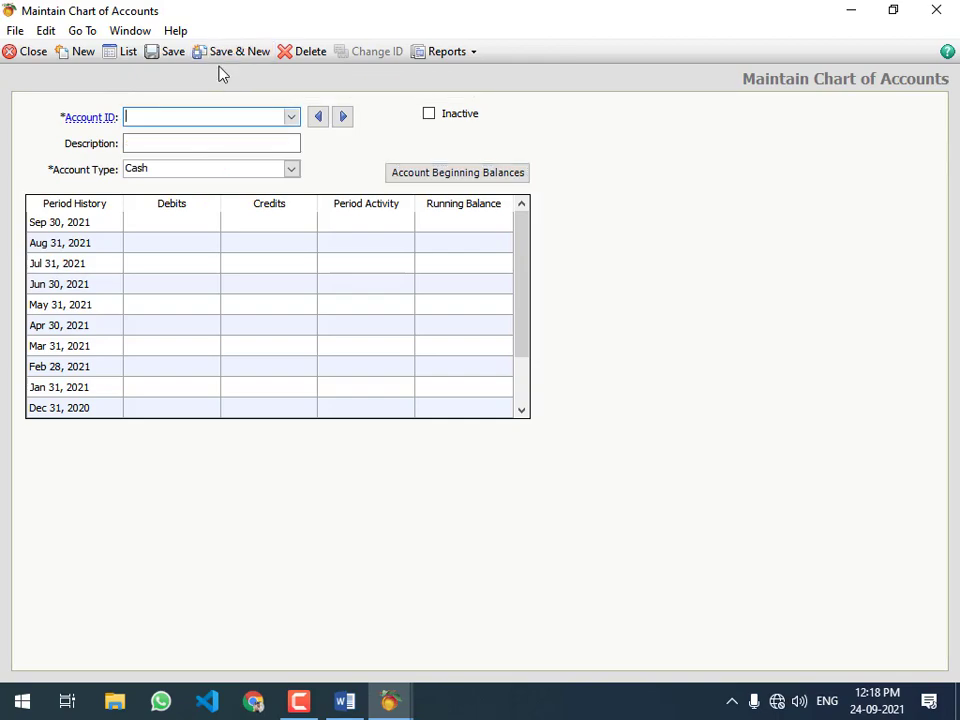
- Add account 106 with the description INVENTORY and account type Inventory, and save it with a new record started
type("106")
key("Tab")
type("IN")
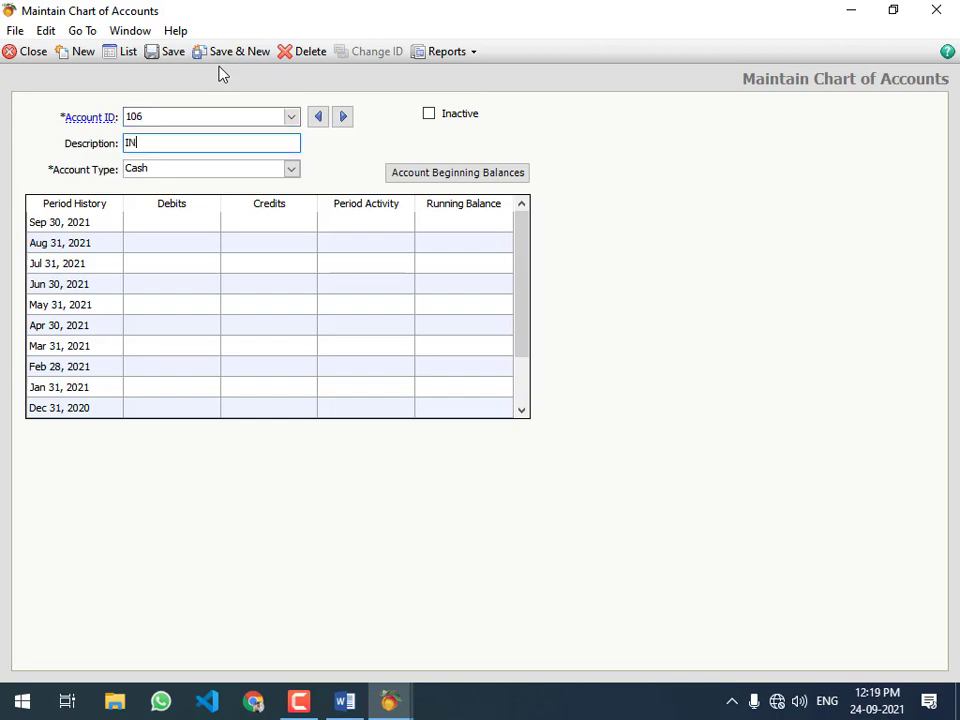
type("VENTORY")
key("Tab")
type("I")
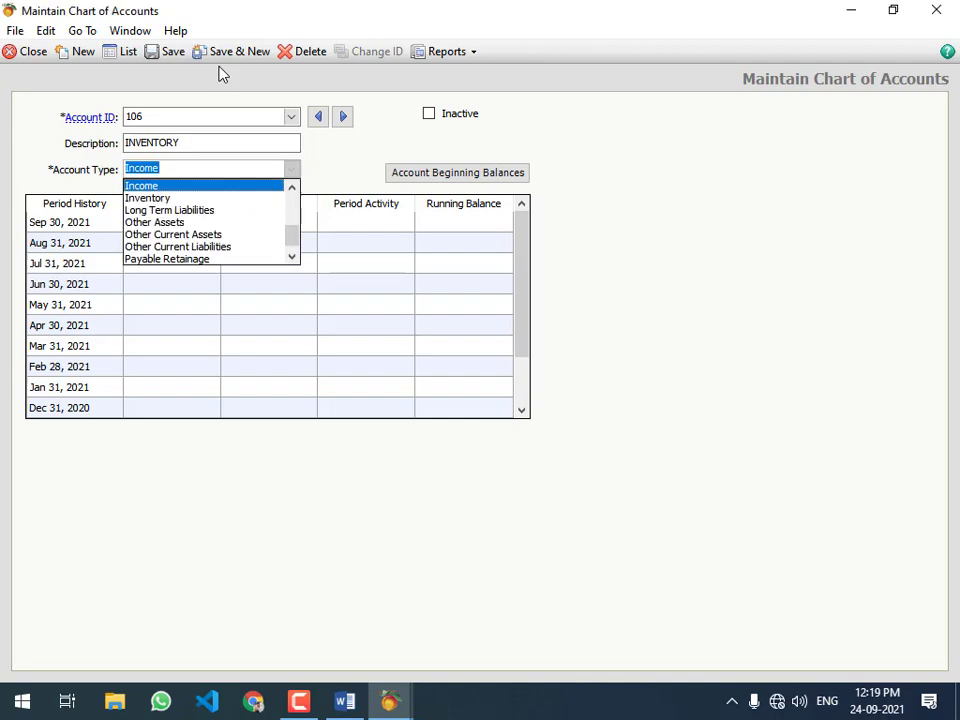
type("nv")
key("Tab")
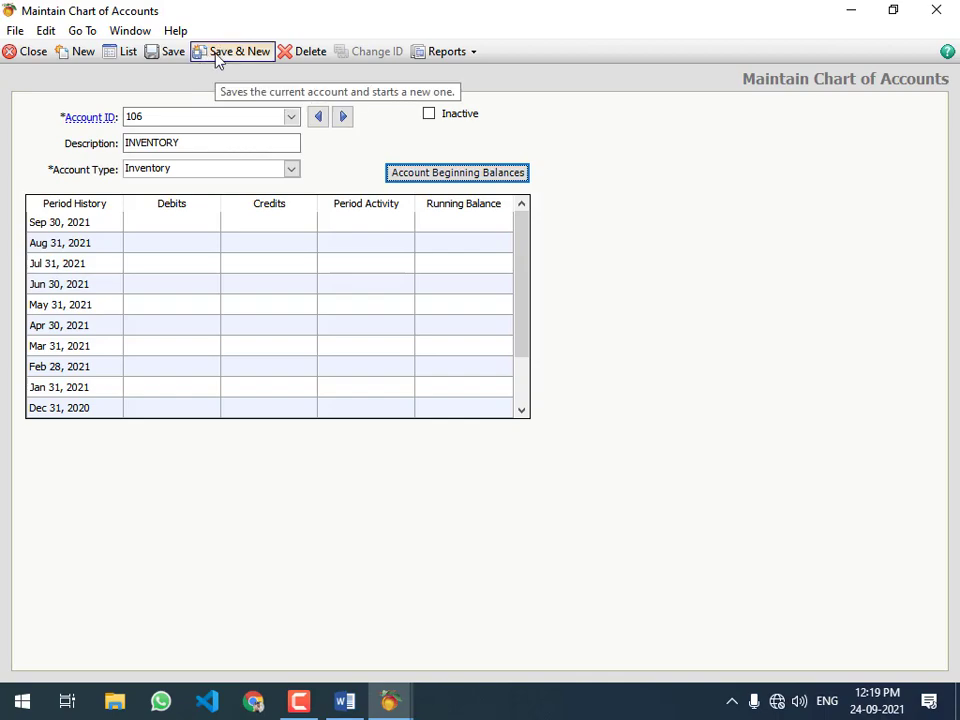
left_click(218, 59)
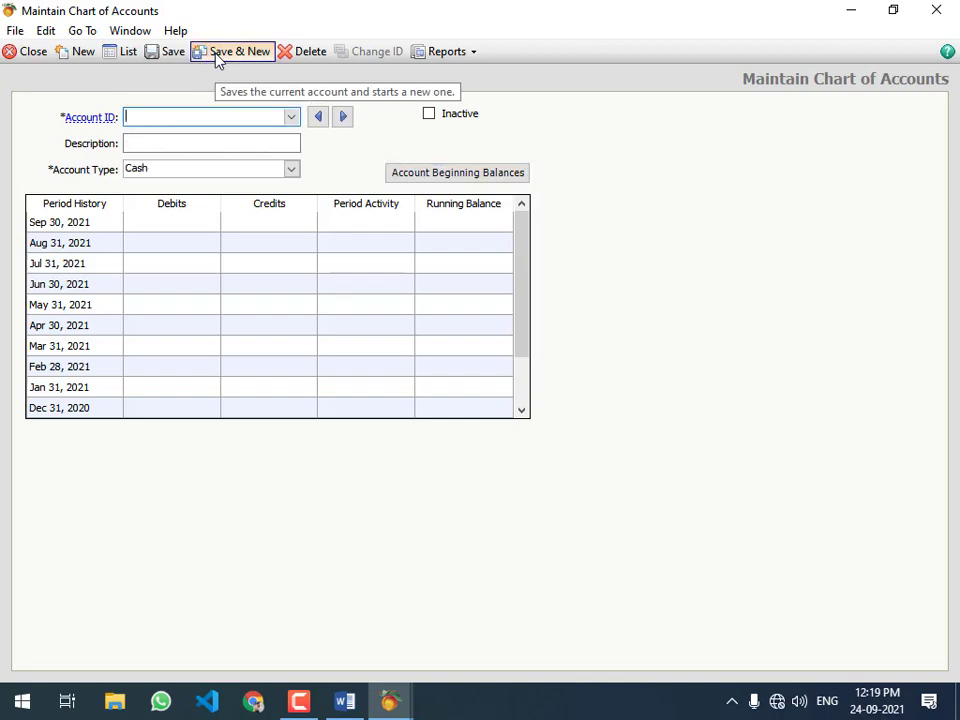
- Add account 107 with the description ACCOUNTS RECEIVABLE and account type Accounts Receivable, and save it with a new record started
type("107")
key("Tab")
type("A")
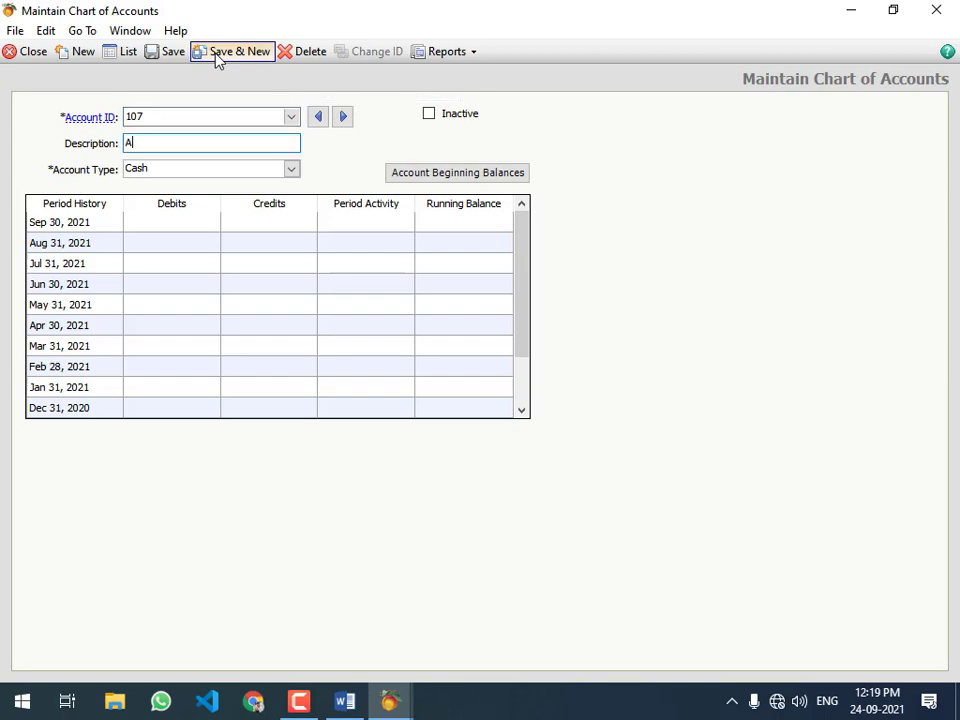
type("CCOUNTS RECEIVABLE")
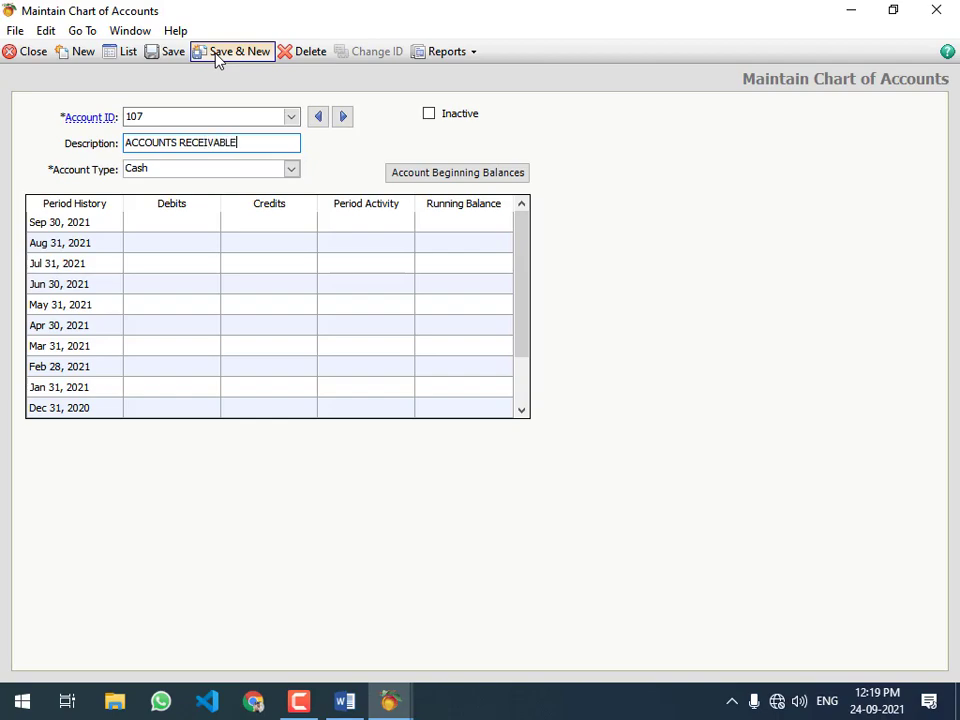
key("Tab")
type("A")
key("Down")
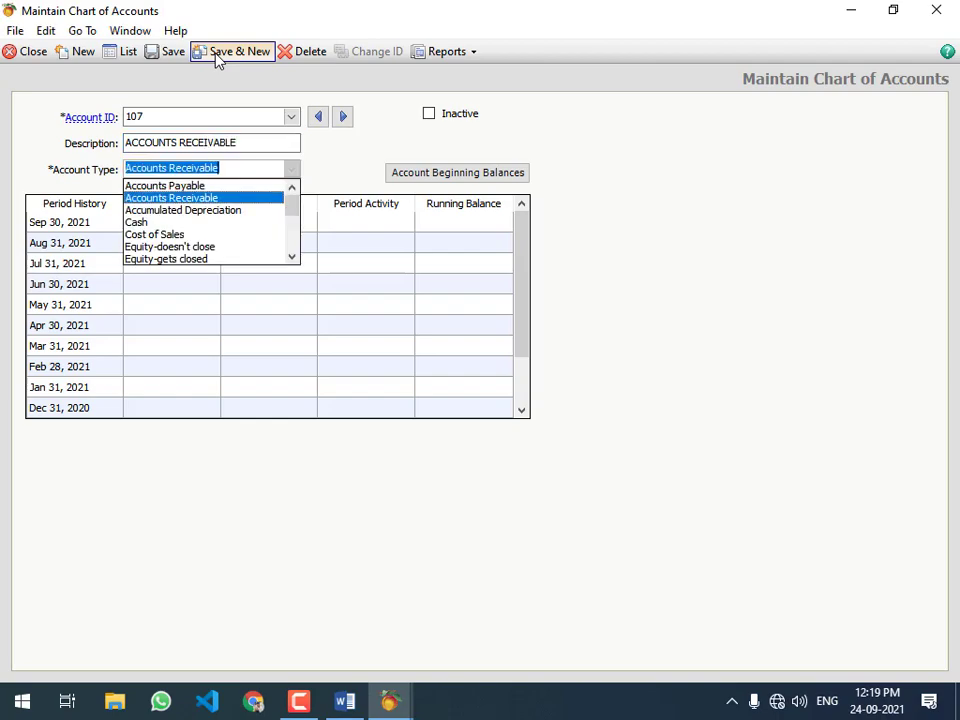
key("Down")
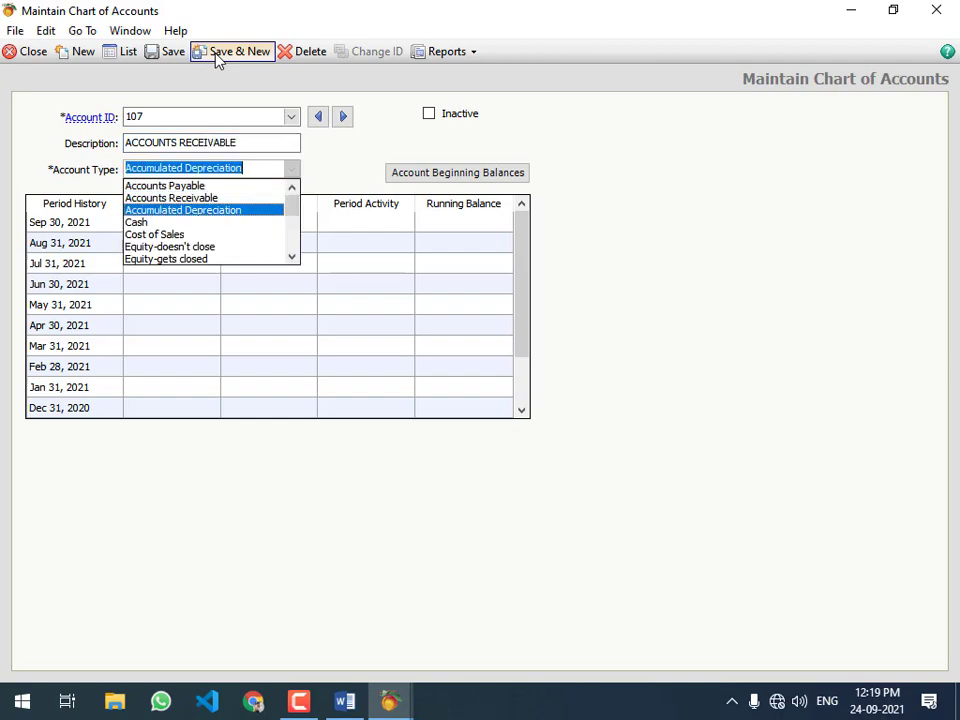
key("Up")
key("Up")
key("Down")
key("Tab")
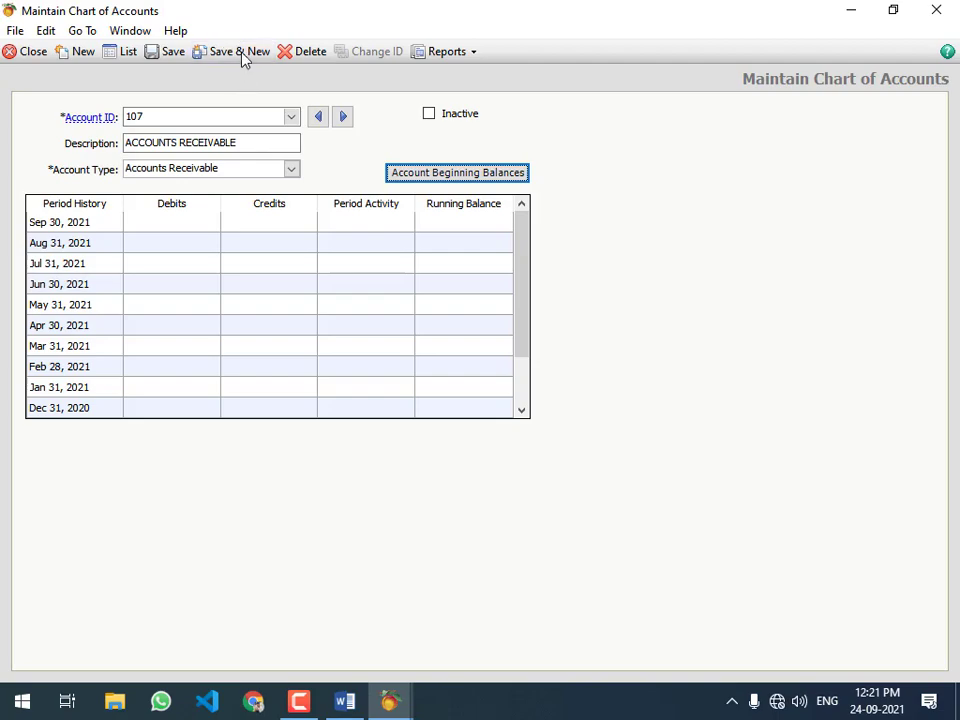
left_click(243, 54)
- Add account 108 with the description OFFICE FURNITURE and account type Fixed Assets, and save it with a new record started
type("108")
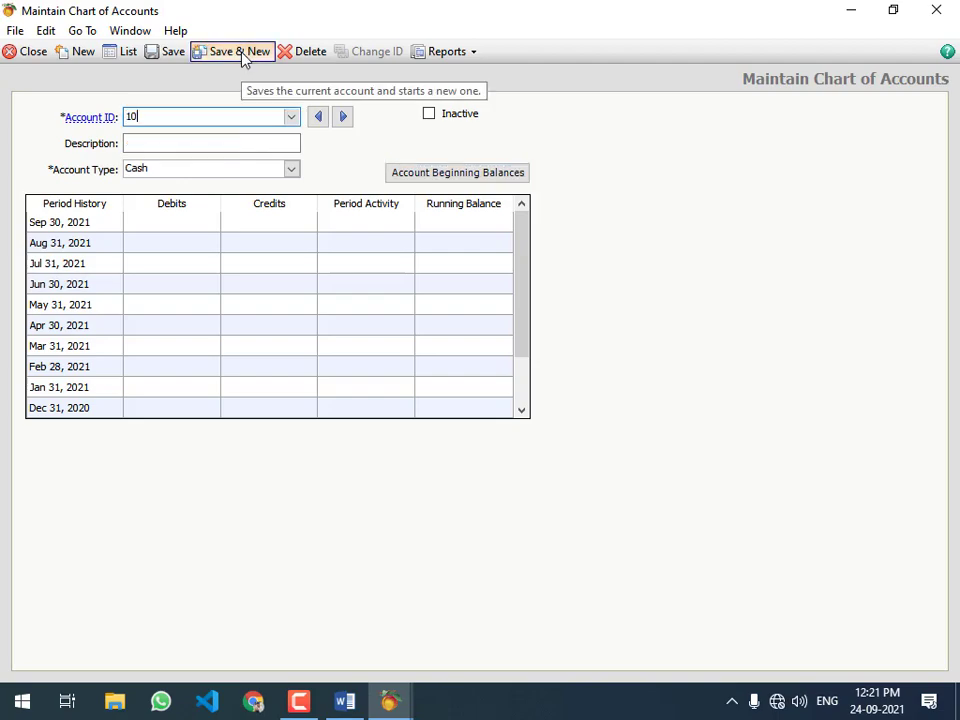
key("Tab")
type("OFFI")
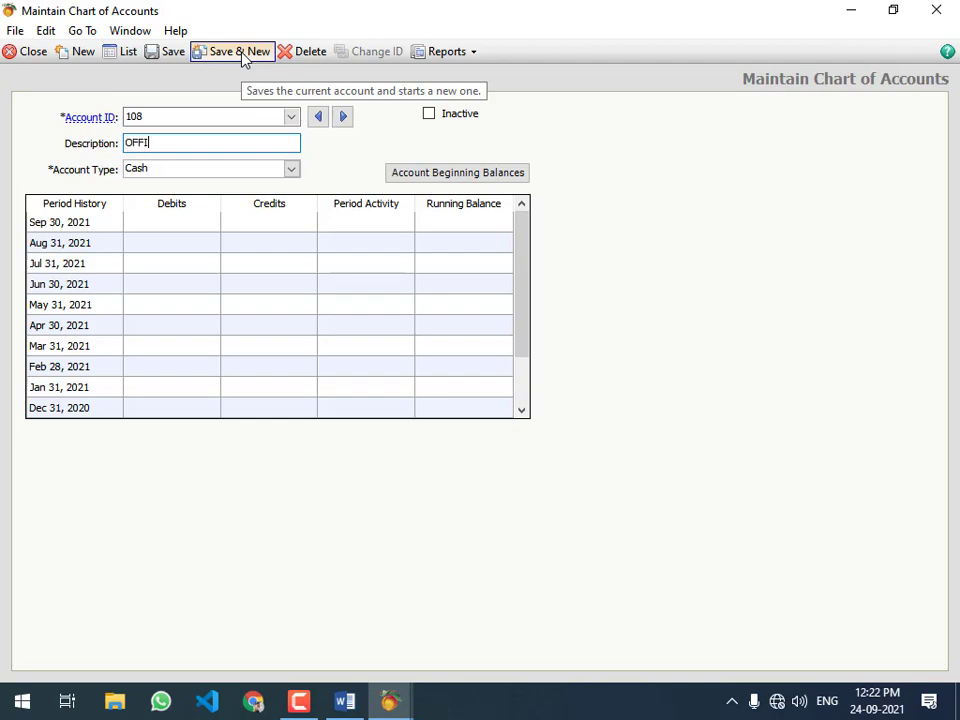
type("CE FURNITURE")
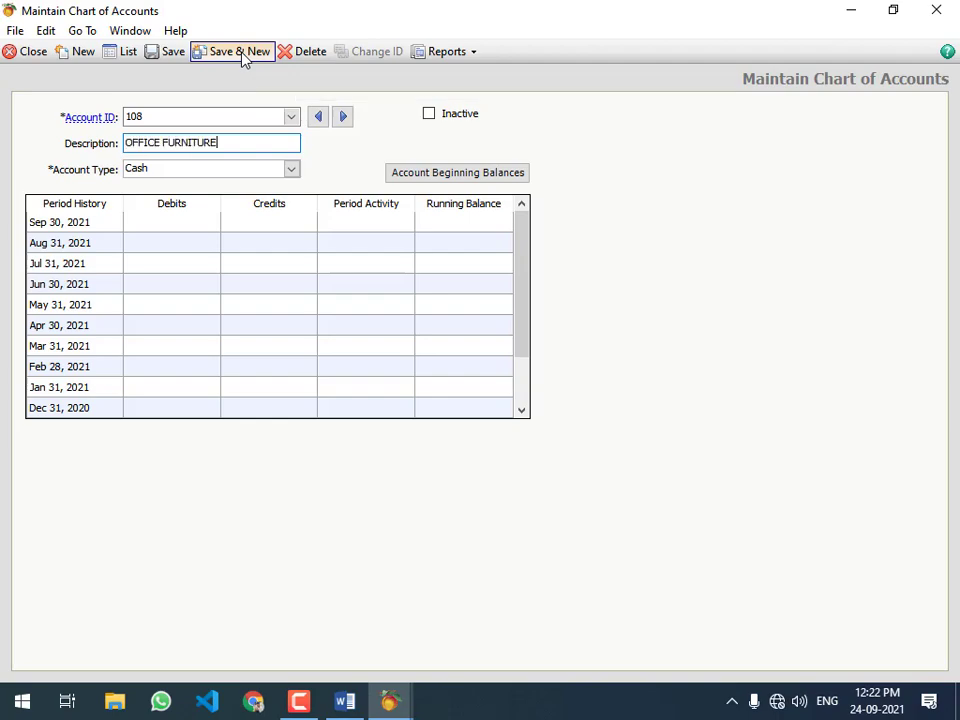
key("Tab")
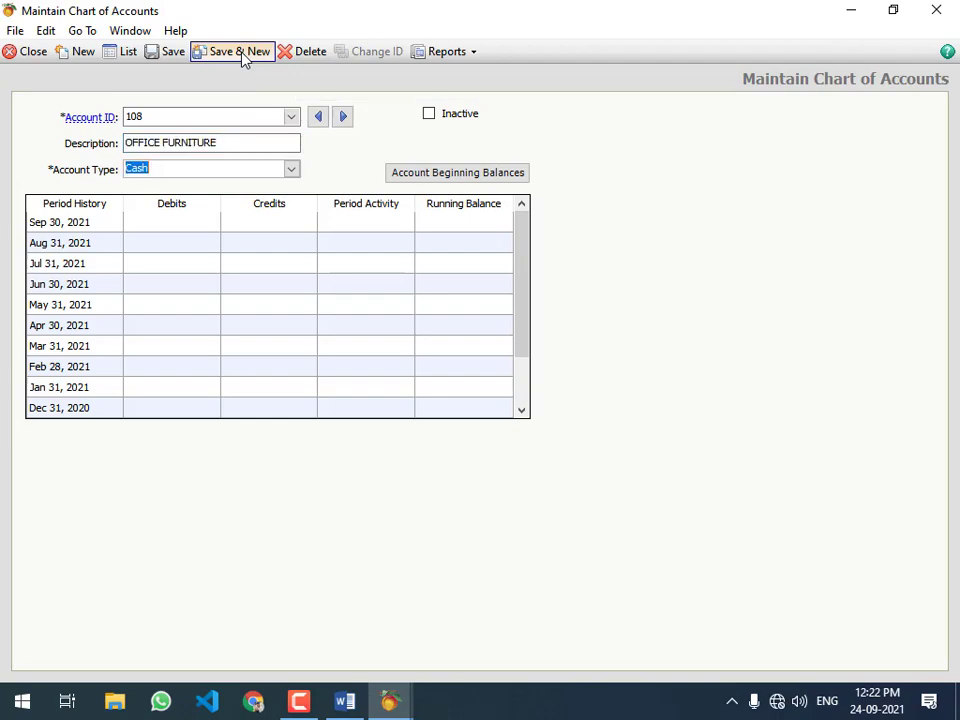
key("f")
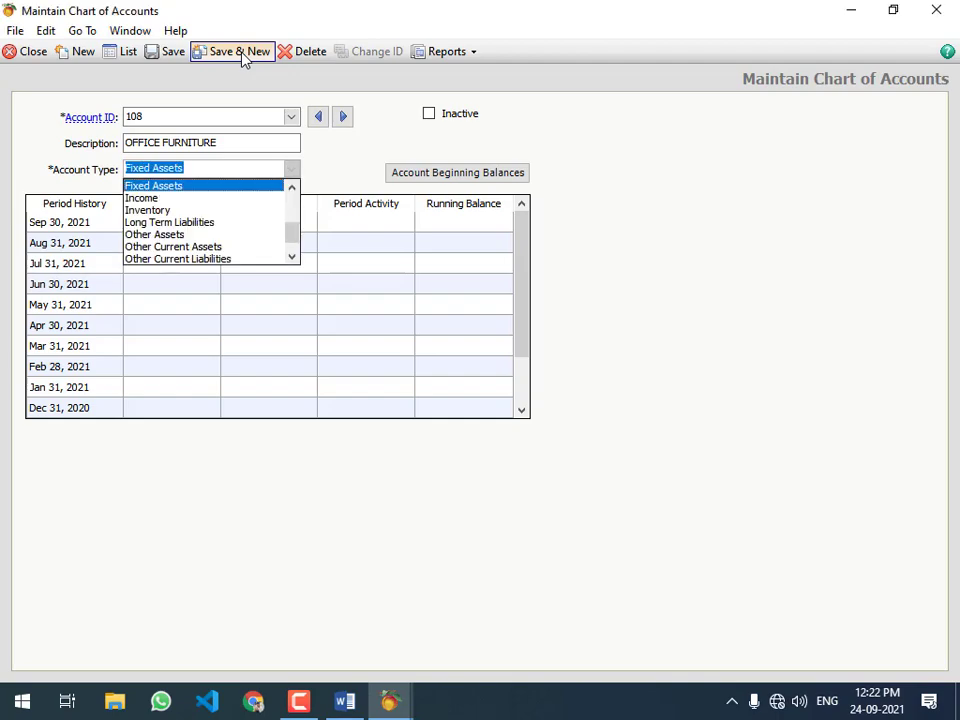
key("Tab")
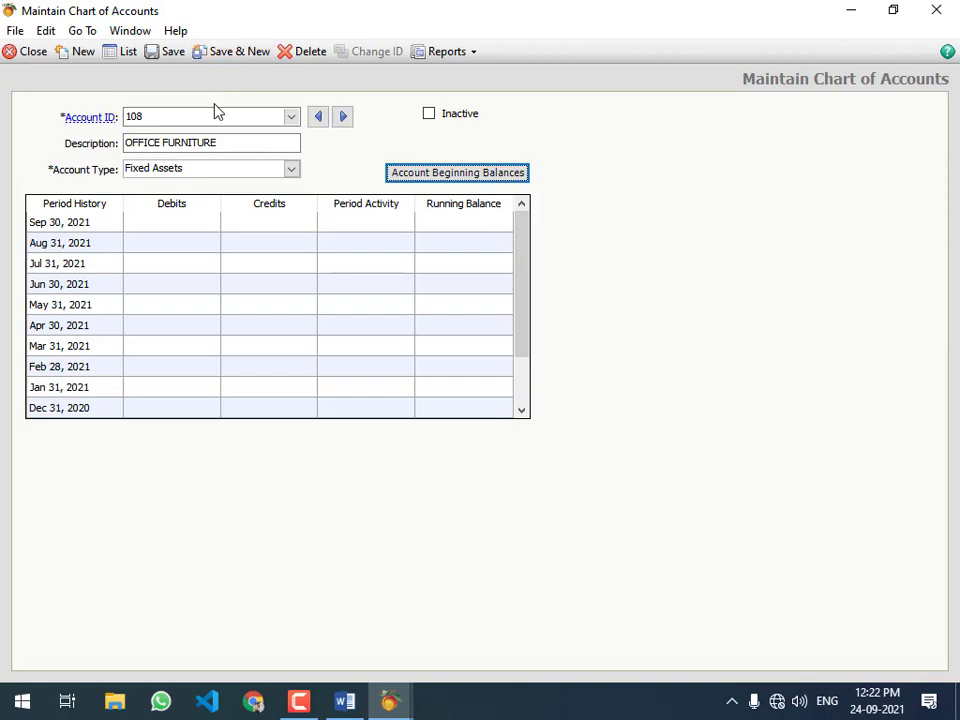
left_click(225, 54)
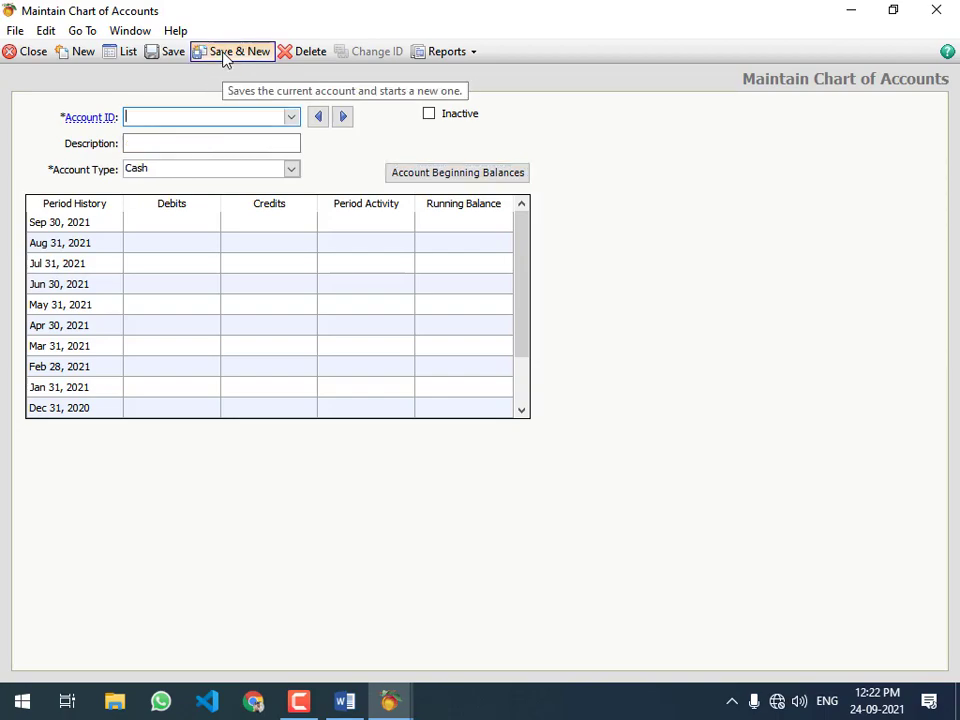
- Add account 109 with the description OFFICE COMPUTERS and account type Fixed Assets, and save it with a new record started
type("101")
key("BackSpace")
key("BackSpace")
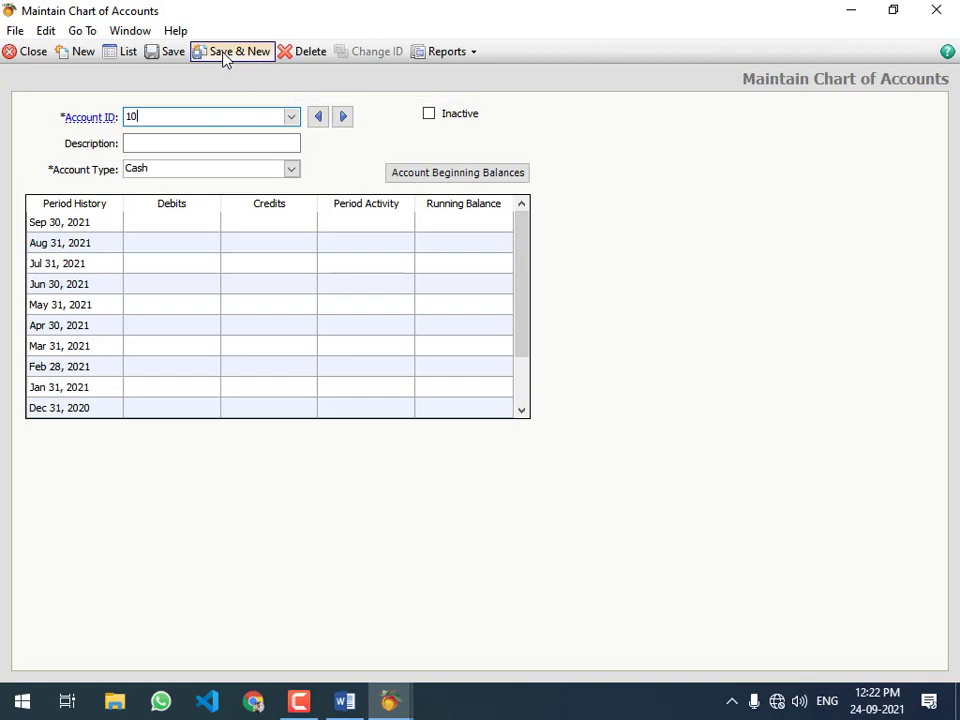
type("09")
key("Tab")
type("OFFICE ")
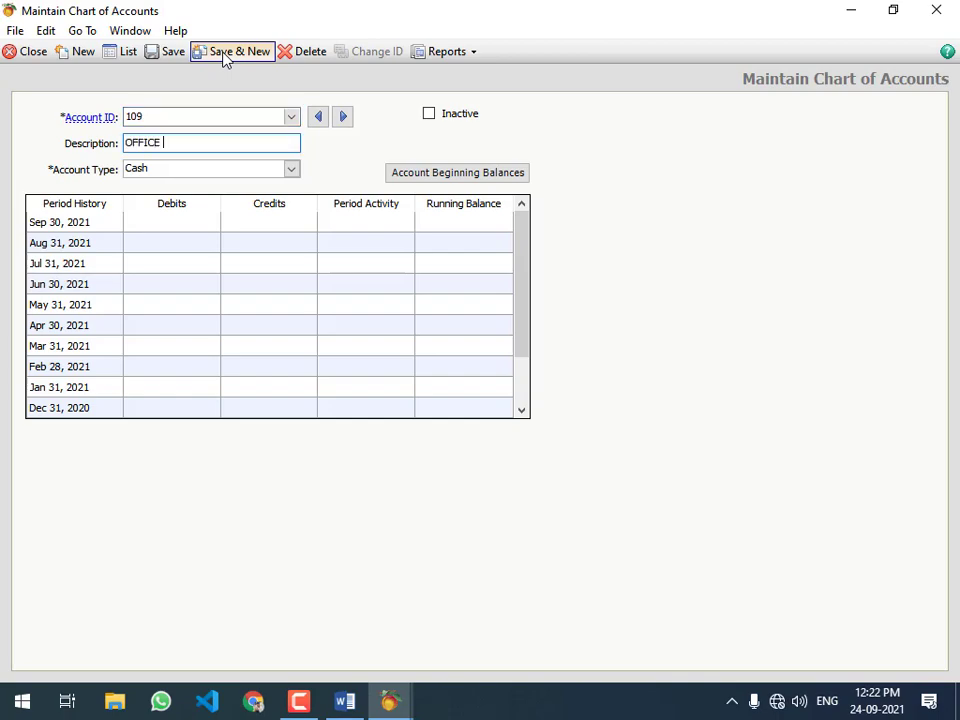
type("COMPUTERS")
key("Tab")
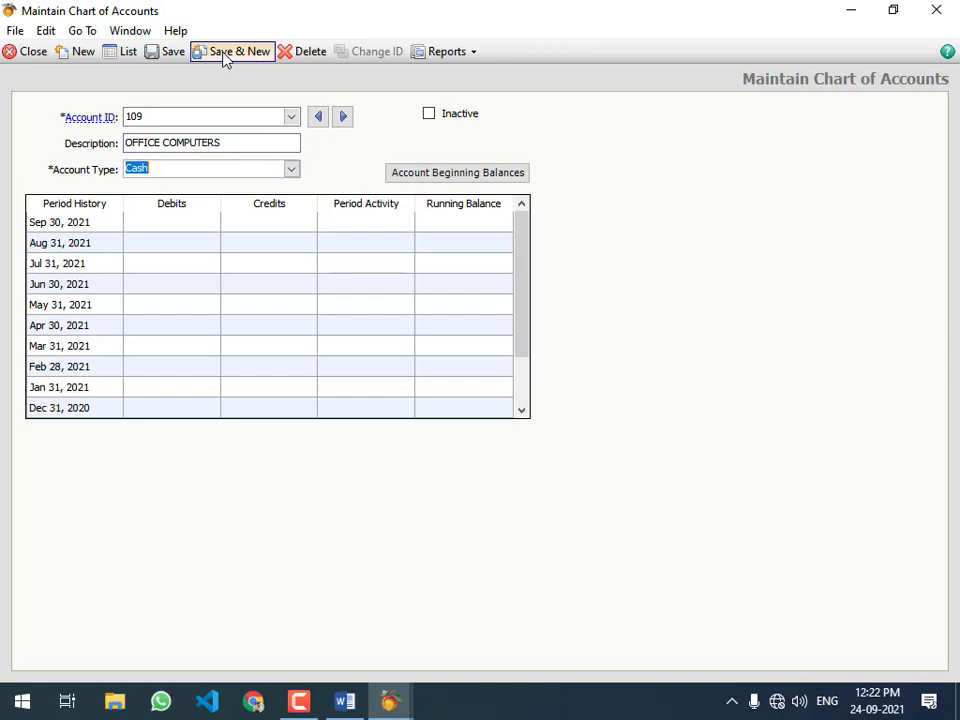
type("Fixed Assets")
key("Return")
key("Tab")
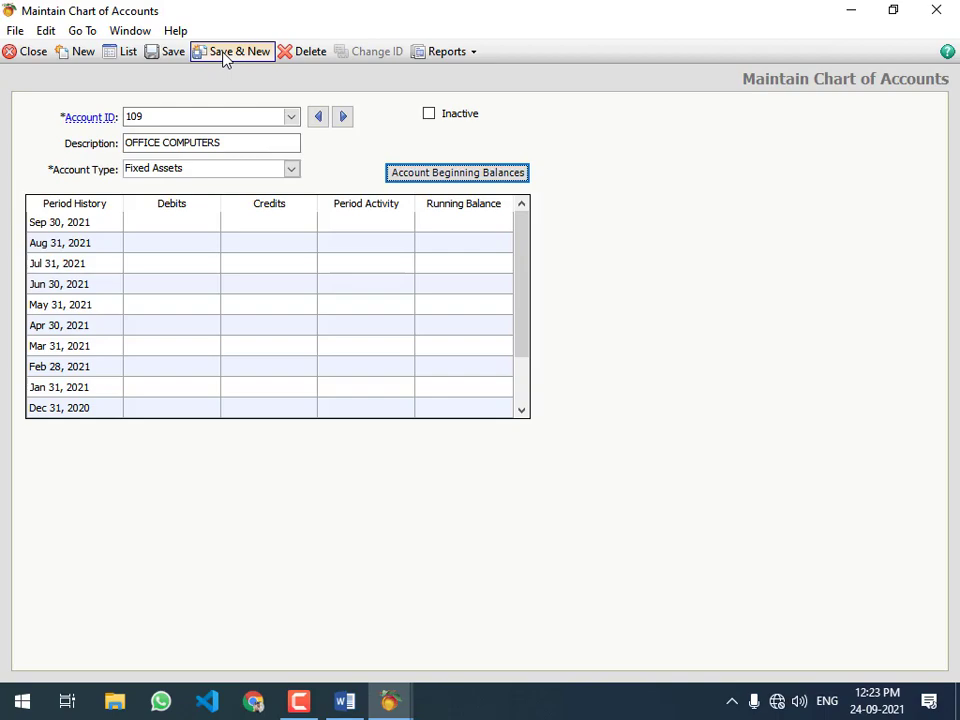
left_click(224, 55)
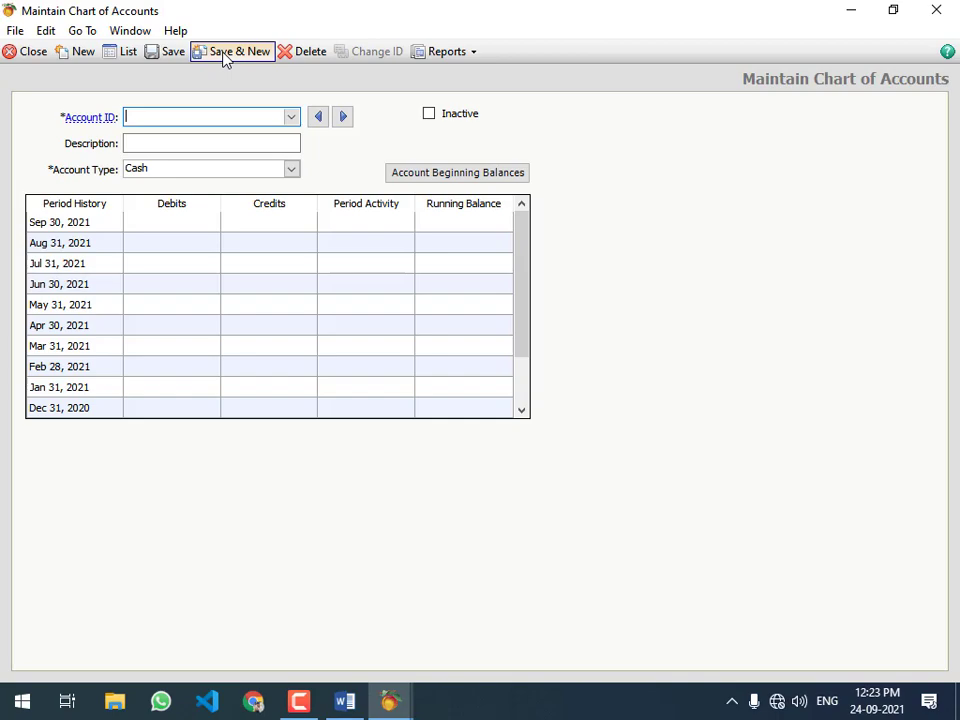
- Add account 201 with the description ACCOUNTS PAYABLE and account type Accounts Payable, and save it with a new record started
type("201")
key("Tab")
type("ACCOUNTS PAYABLE")
key("Tab")
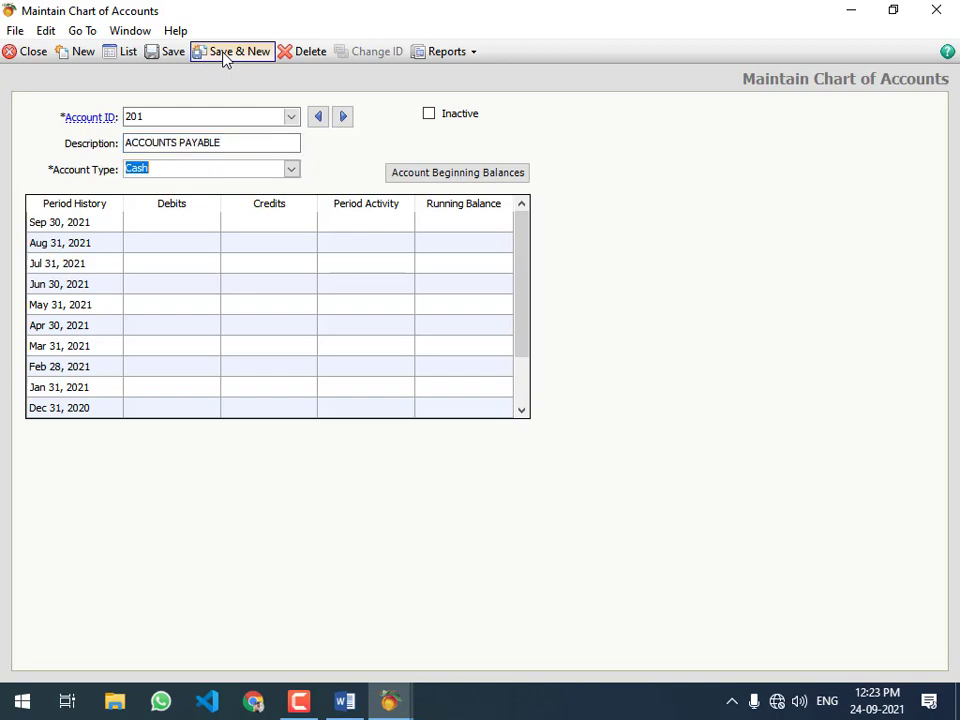
type("a")
key("Down")
key("Tab")
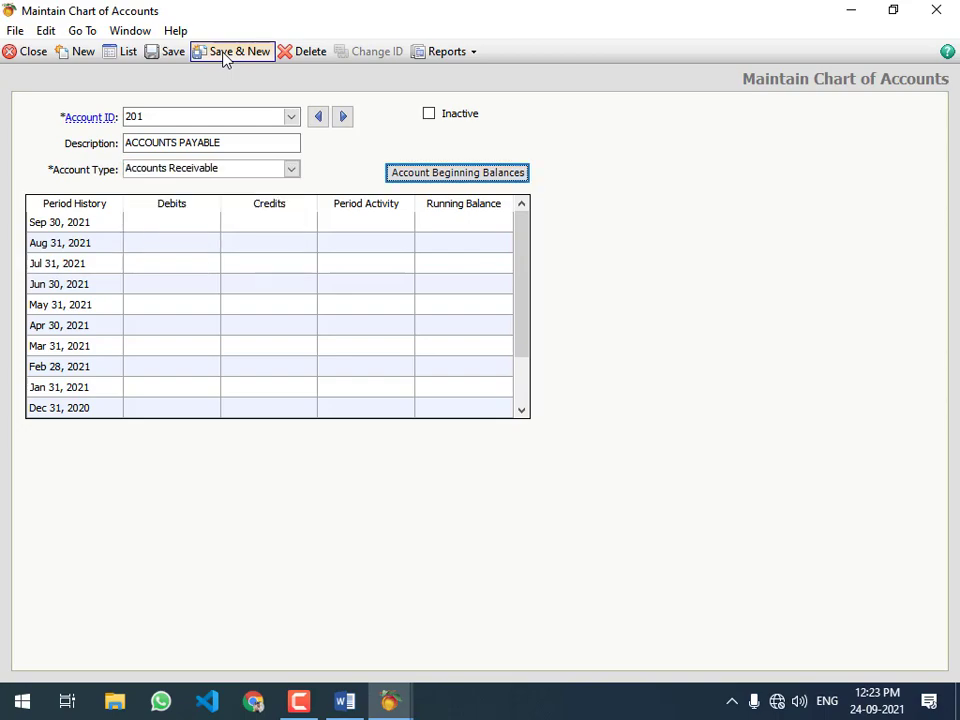
left_click(292, 170)
left_click(190, 186)
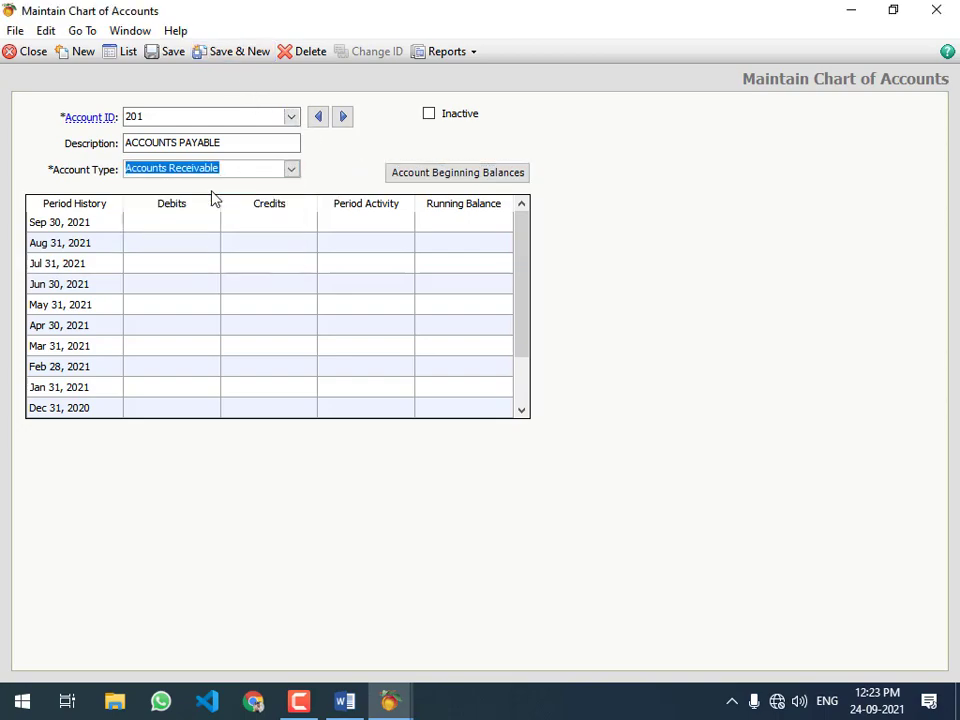
left_click(212, 117)
left_click(234, 143)
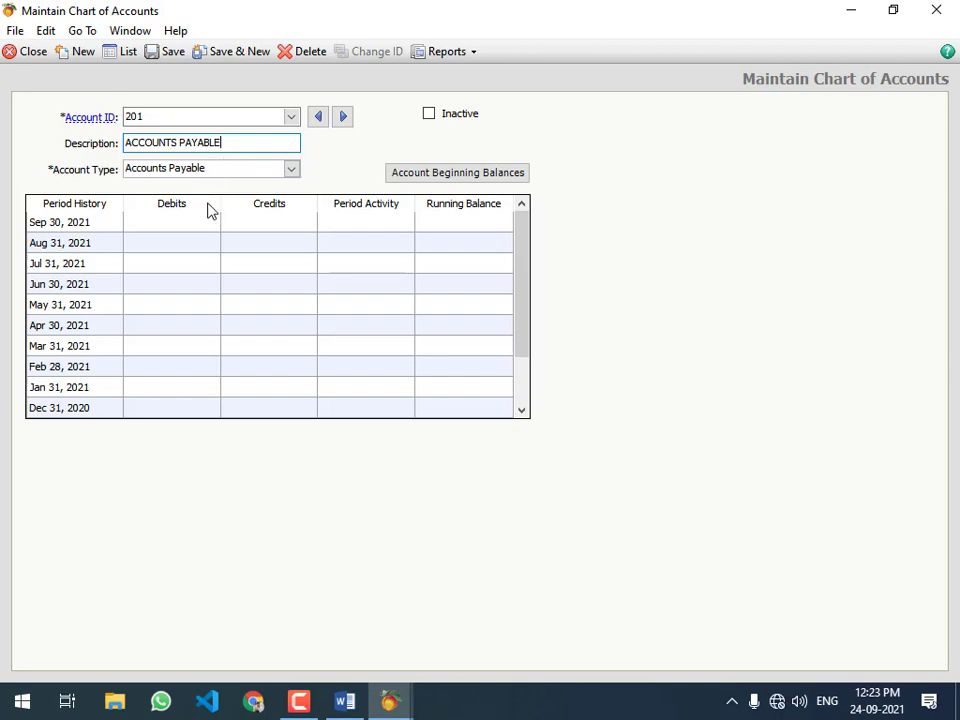
left_click(221, 170)
left_click(226, 145)
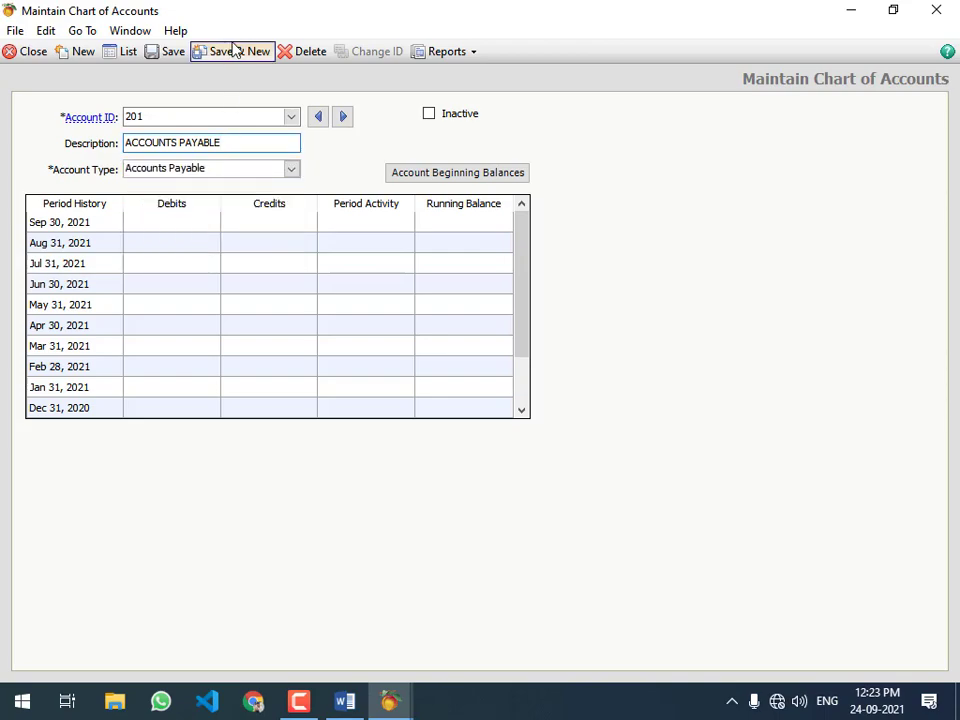
left_click(234, 52)
- Add account 202 with the description SALES TAX PAYABLE and account type Other Current Liabilities, and save it with a new record started
type("202")
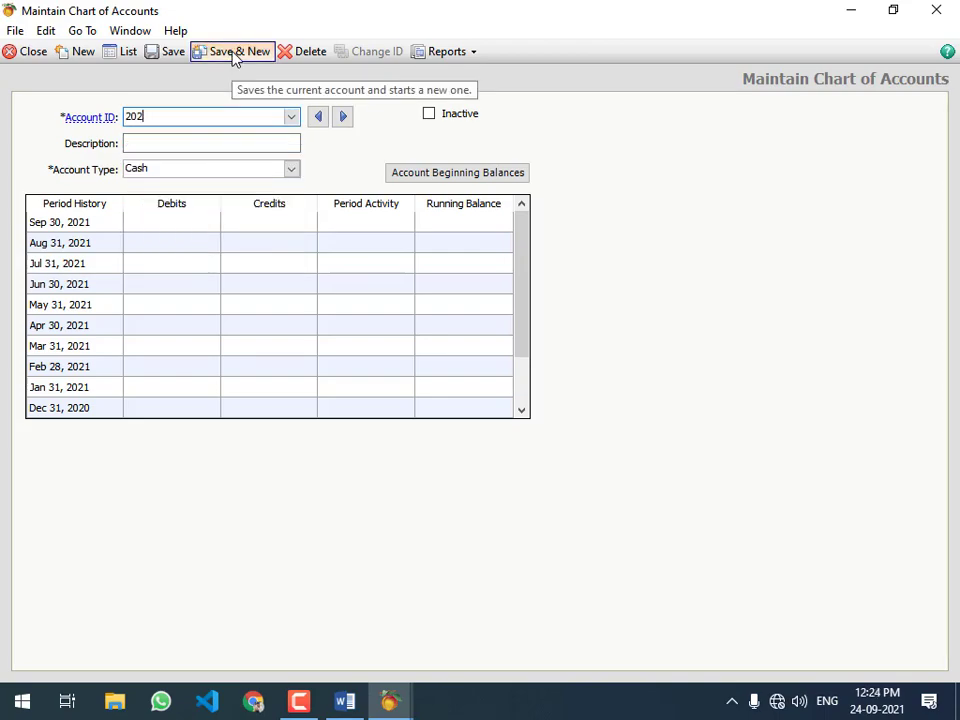
key("Tab")
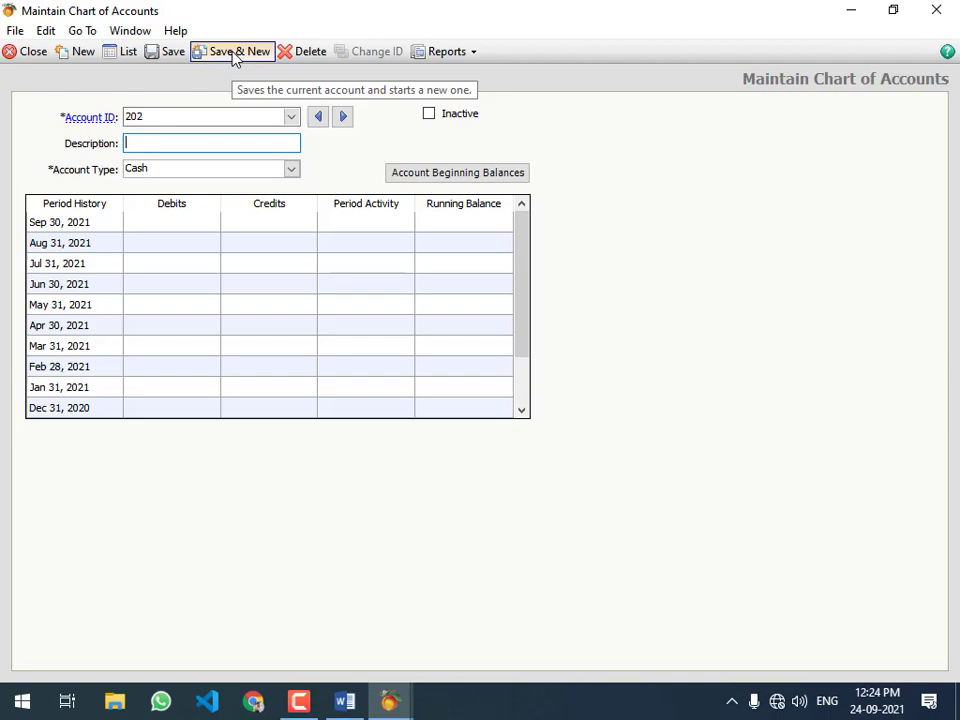
type("SALES TAX PAYABLE")
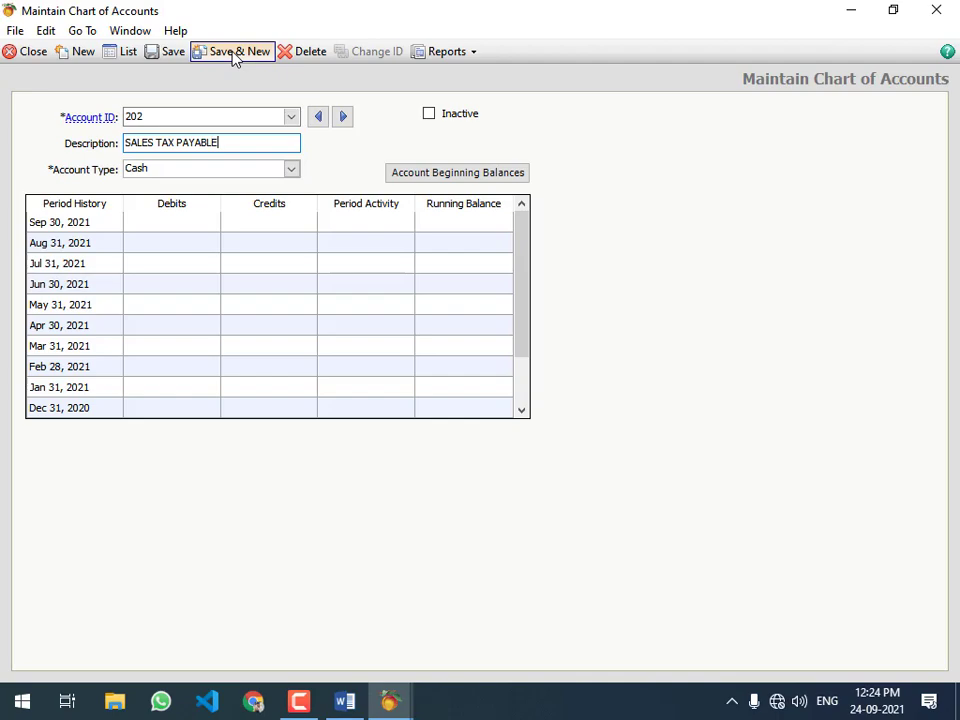
key("Tab")
key("o")
key("o")
key("o")
key("Return")
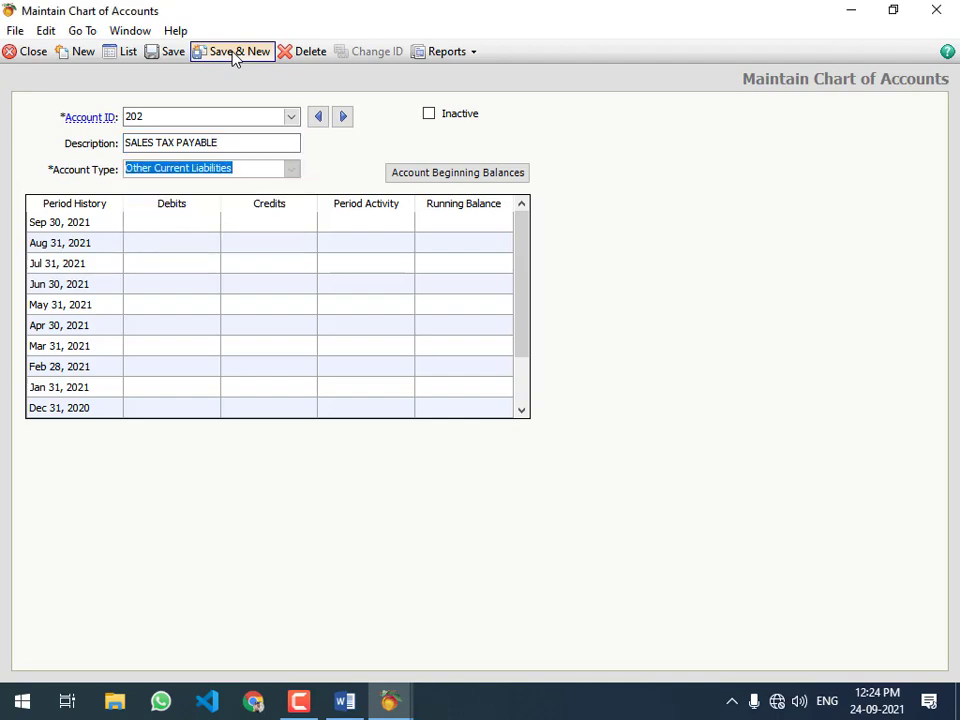
key("Tab")
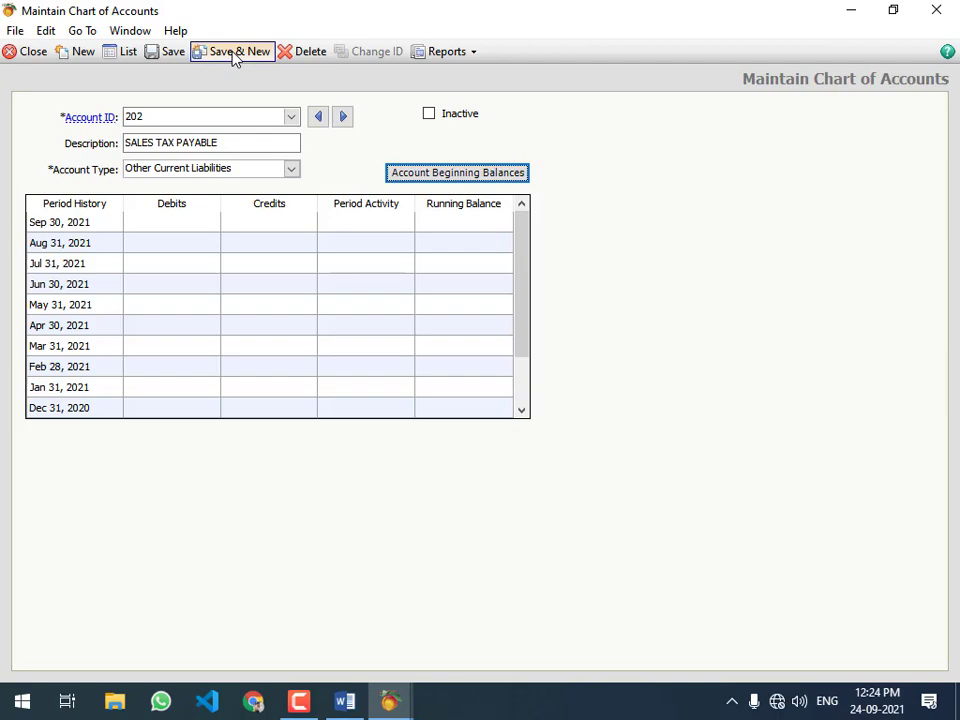
left_click(234, 54)
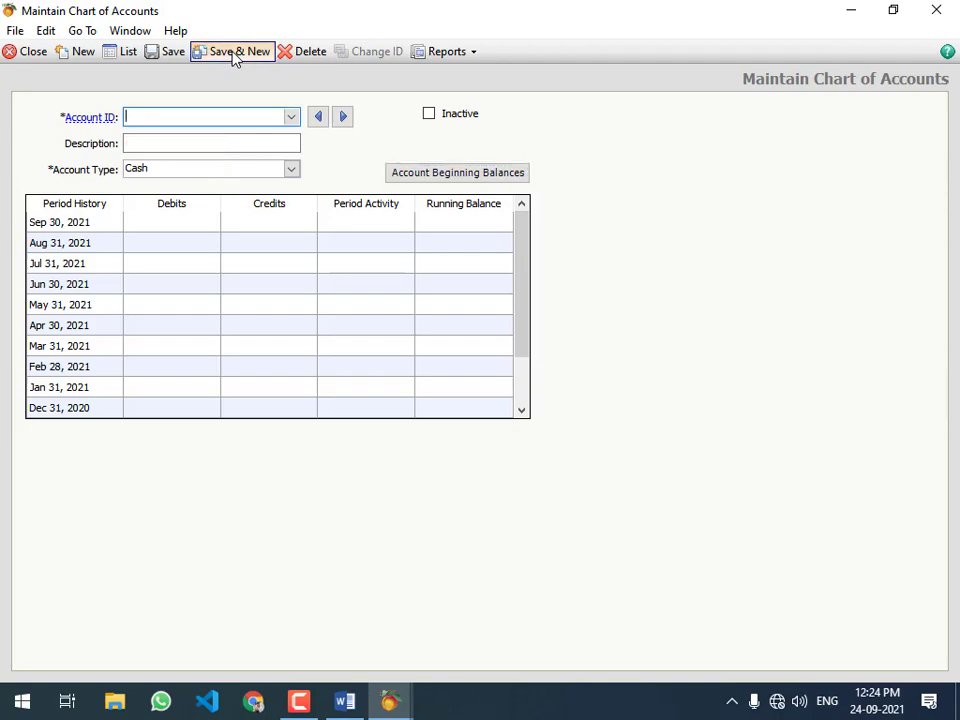
- Add account 203 with the description INCOME TAX PAYABLE and account type Other Current Liabilities, and save it with a new record started
type("203")
key("Tab")
type("INCOME TA")
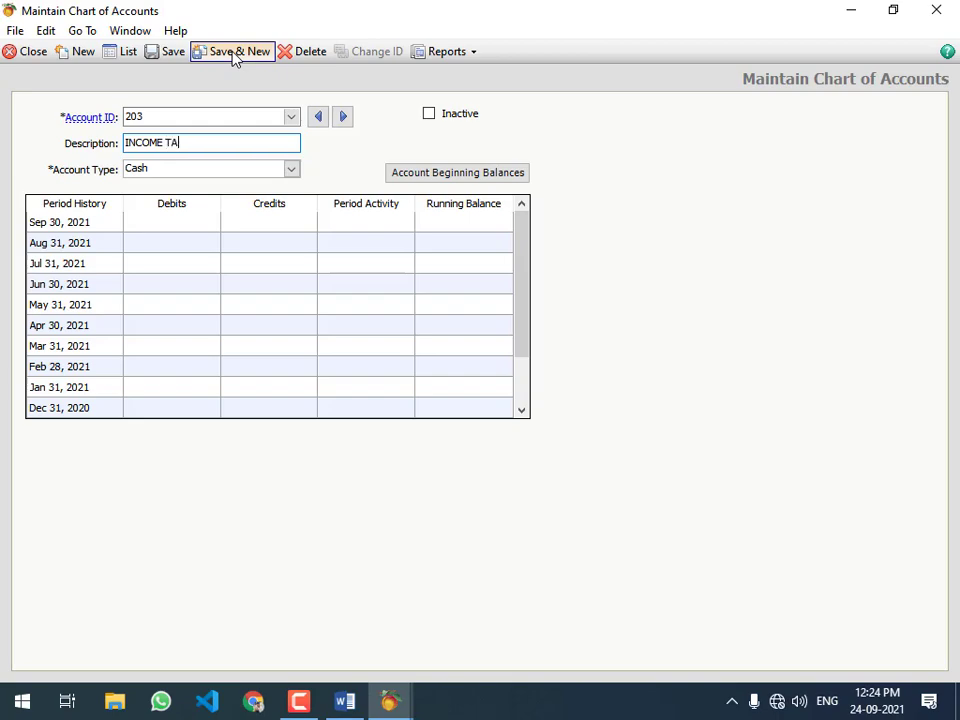
type("X PAYABLE")
key("Tab")
key("o")
key("o")
key("o")
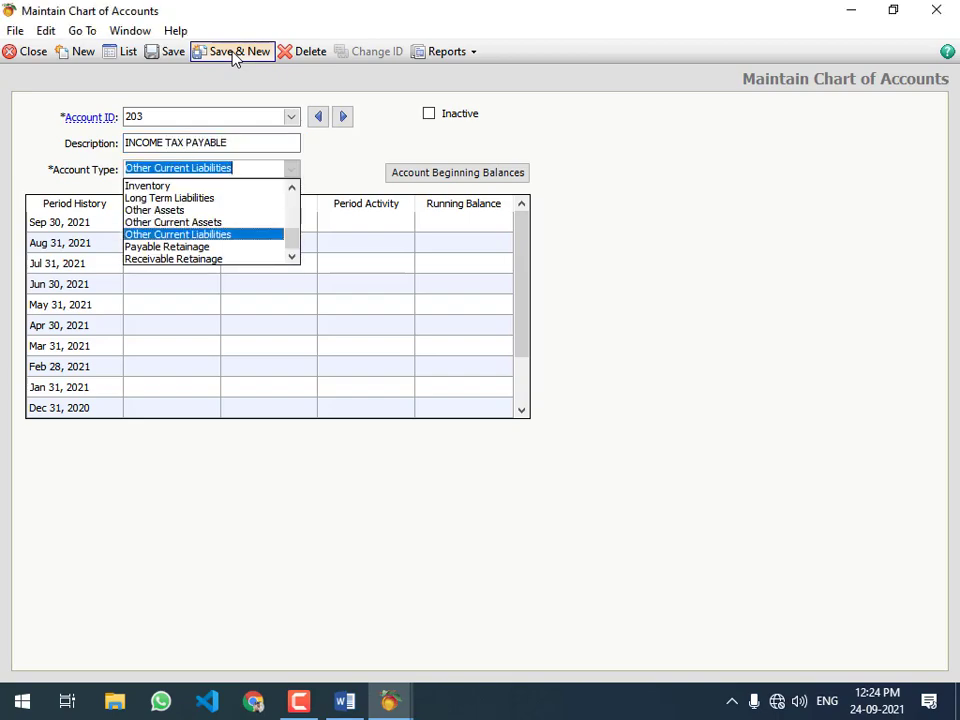
key("Tab")
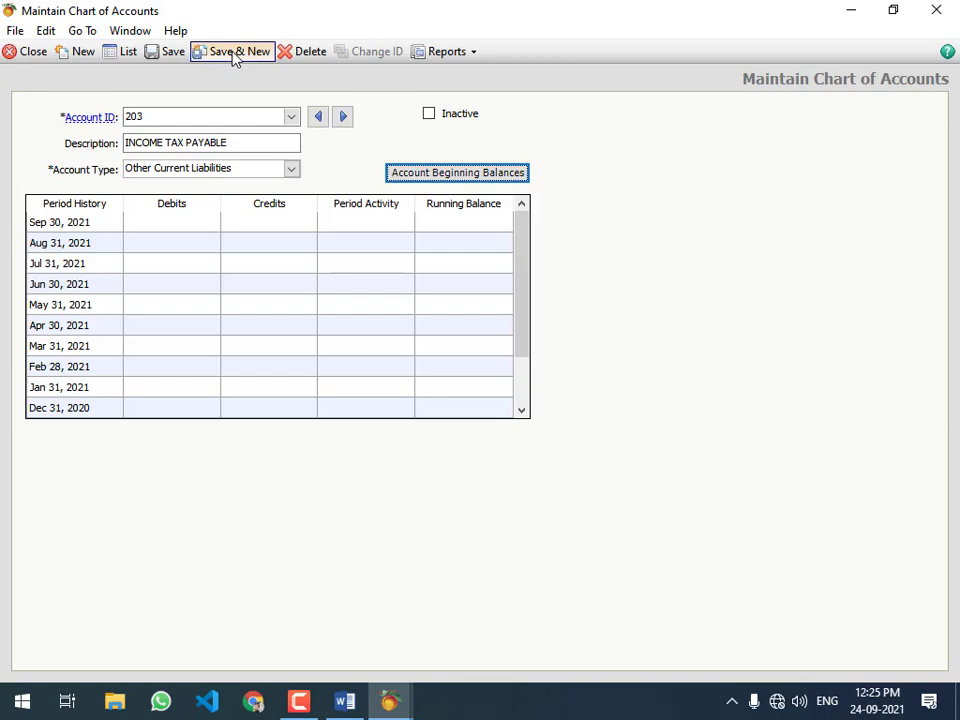
left_click(234, 55)
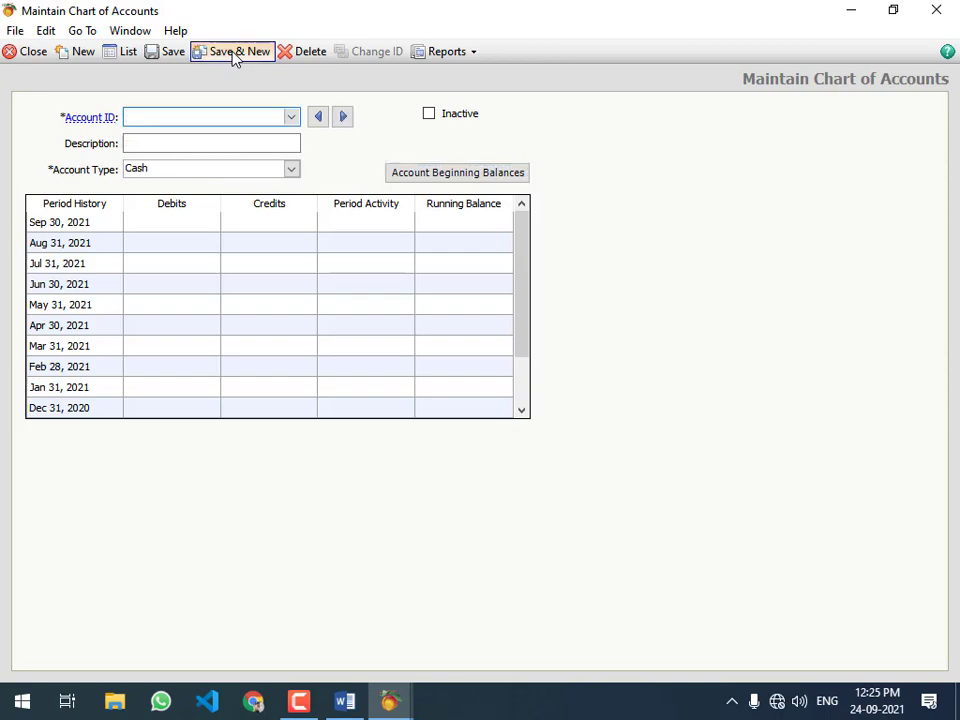
- Add account 301 with the description CAPITAL and account type Equity-Retained Earnings, and save it with a new record started
type("301")
key("Tab")
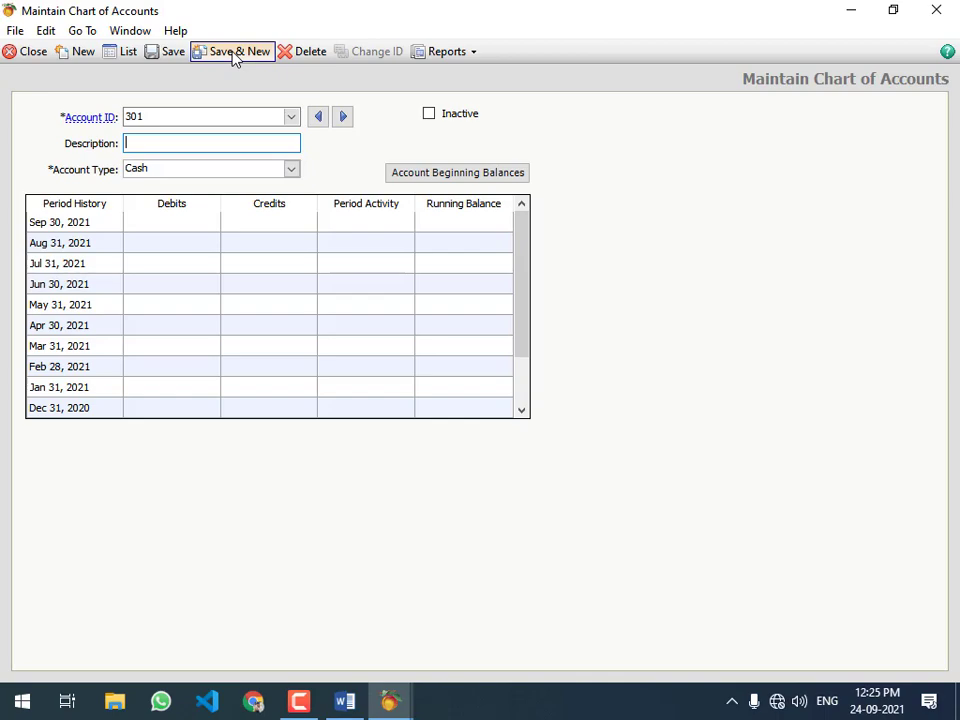
type("CAPITAL")
key("Tab")
key("e")
key("alt+Down")
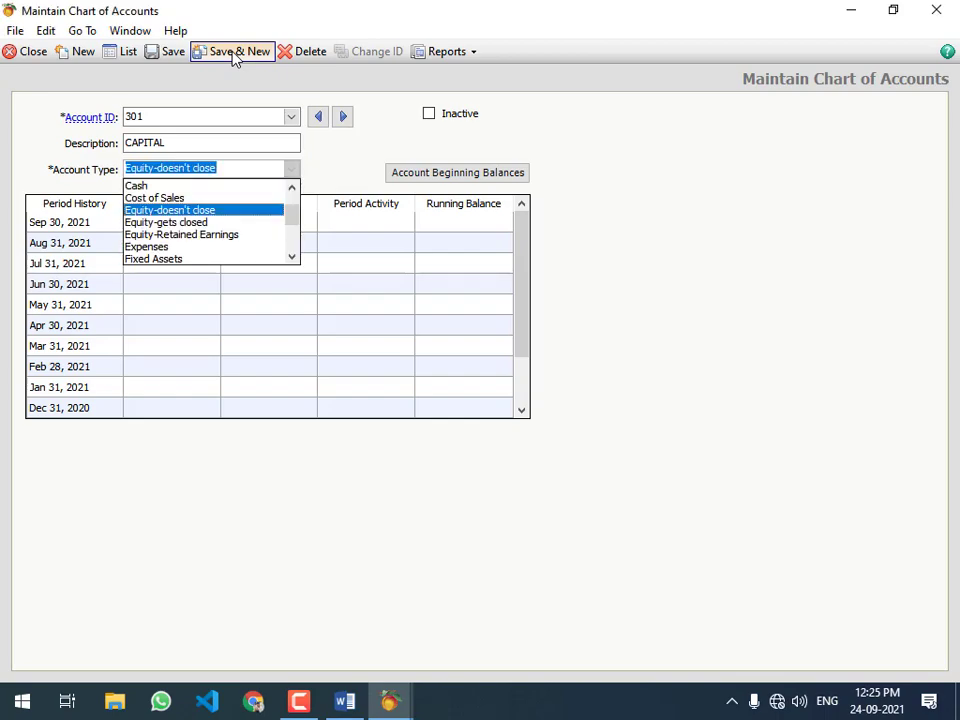
key("Down")
key("Down")
key("Tab")
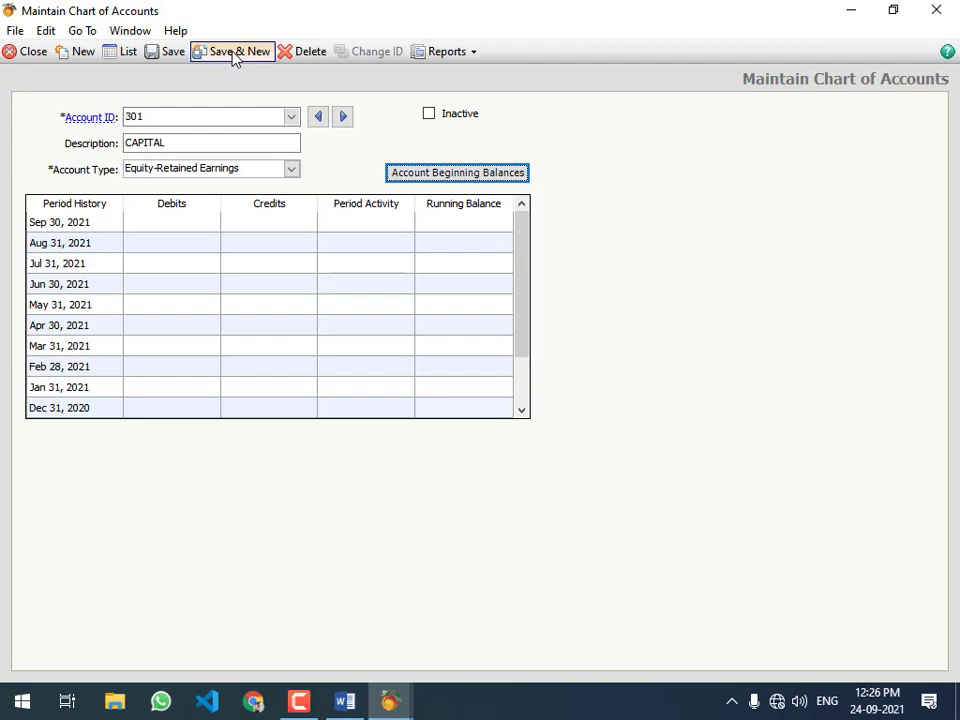
left_click(233, 54)
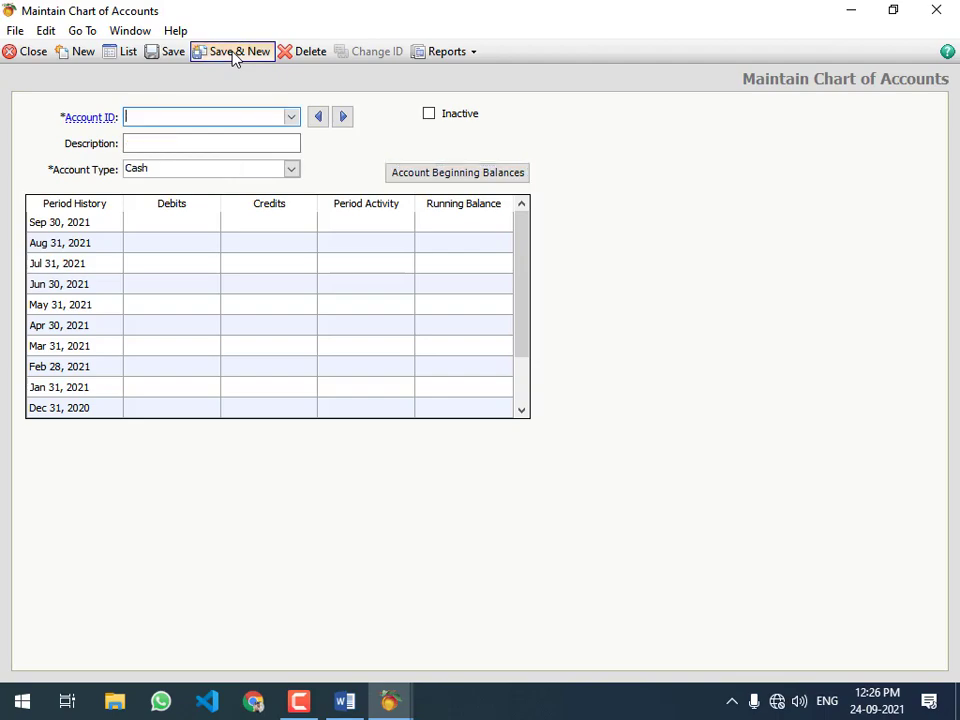
- Add account 302 with the description DRAWING and account type Equity-gets closed, and save it with a new record started
type("302")
key("Tab")
type("DRAWING")
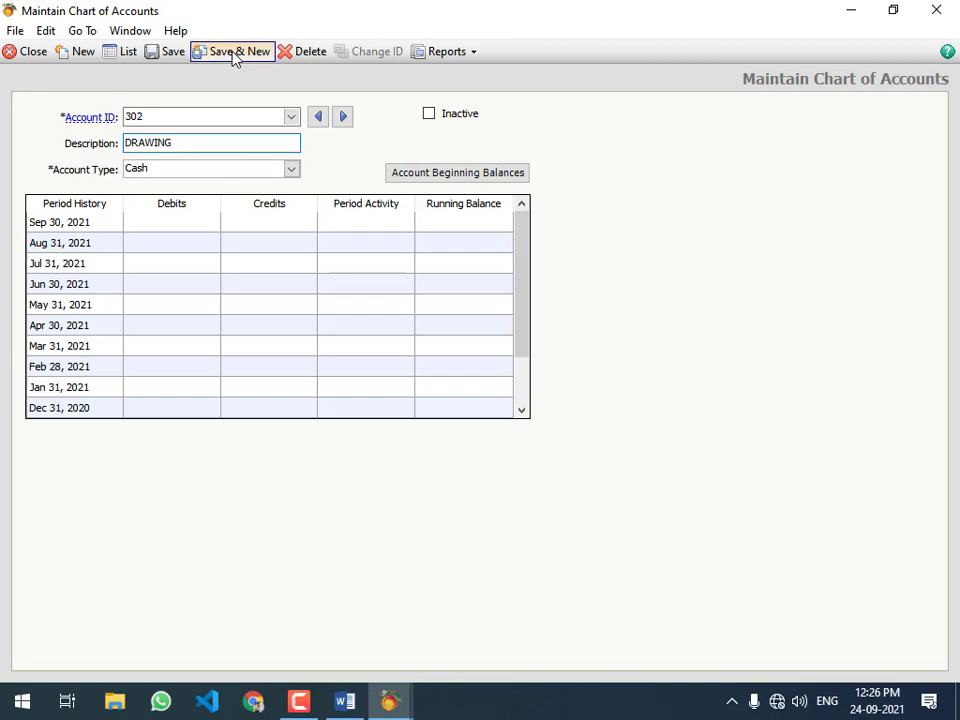
key("Tab")
type("e")
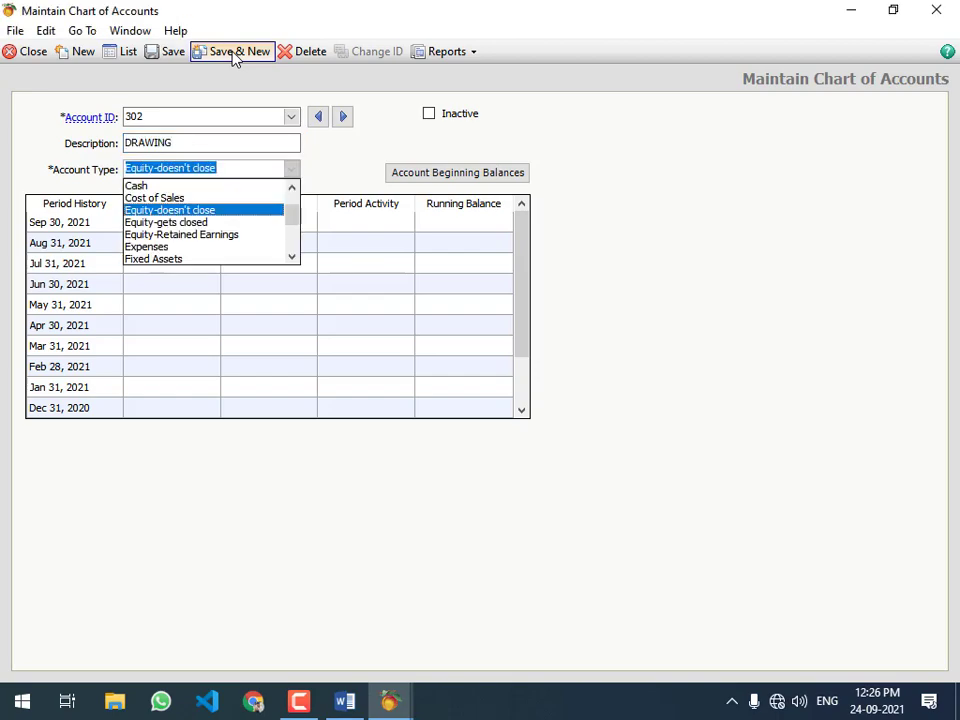
key("Down")
key("Tab")
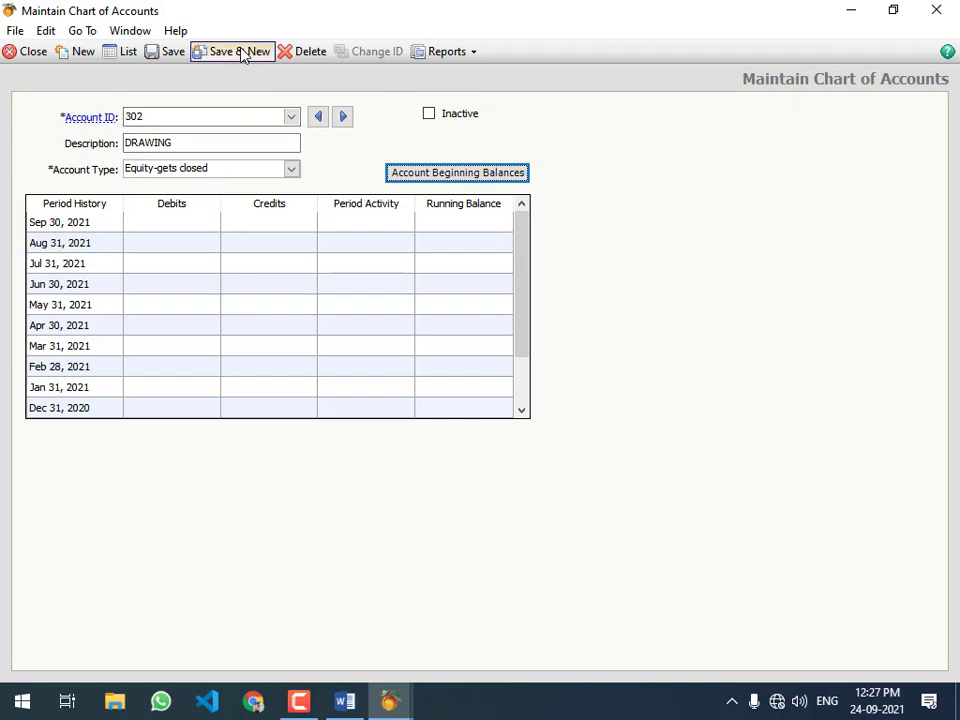
left_click(241, 52)
- Add account 401 with the description SALE NOKIA MOBILE and account type Income, and save it with a new record started
type("401")
key("Tab")
type("SL")
key("BackSpace")
type("ALE NO")
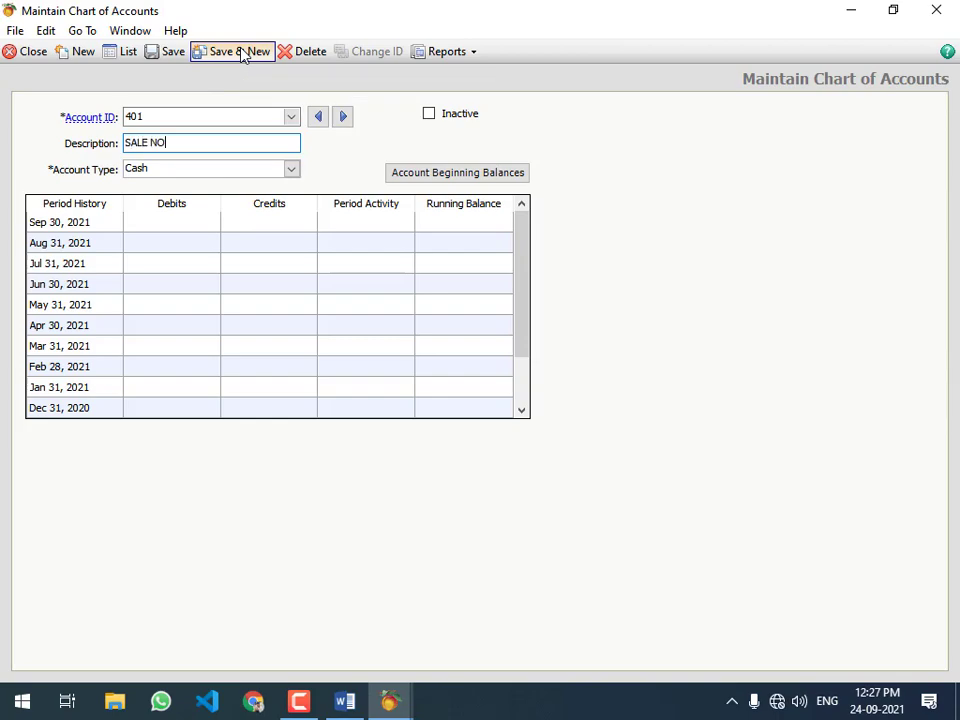
type("KIA MOBILE")
key("Tab")
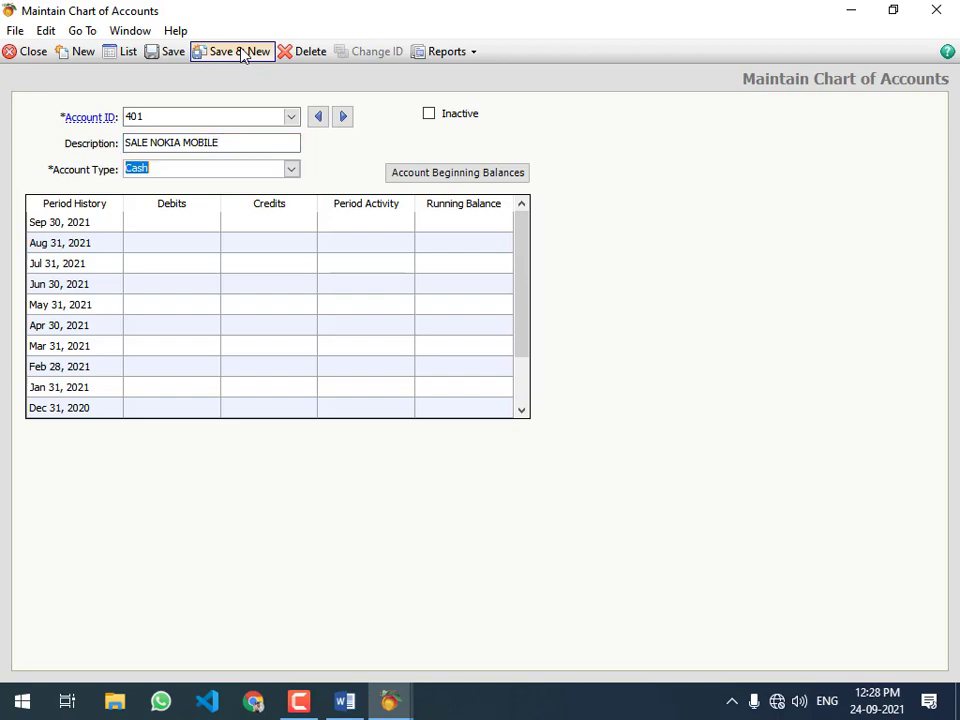
type("i")
key("Tab")
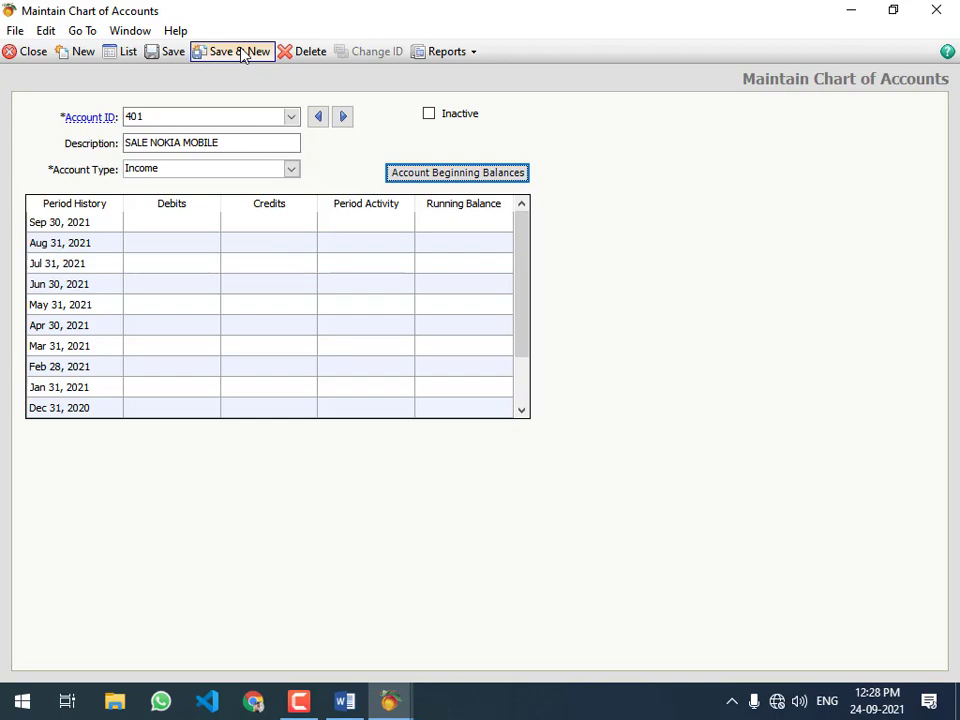
left_click(242, 56)
- Add account 402 with the description SALE SAMSUNG MOBILE and account type Income, and save it with a new record started
type("402")
key("Tab")
type("SAL")
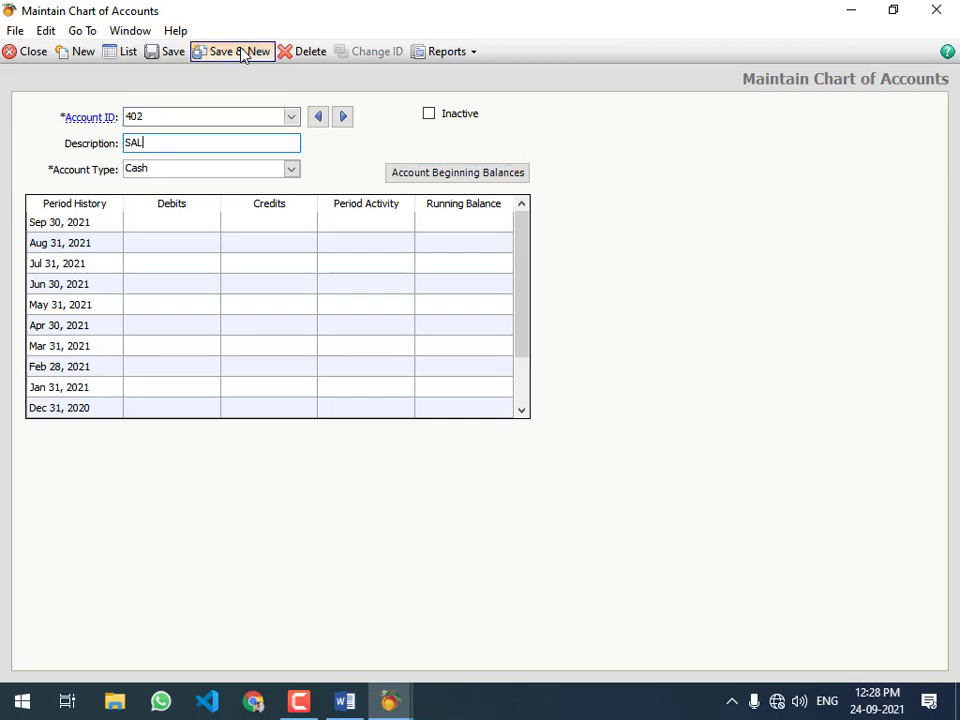
type("E SAMSUNG MOBILE")
key("Tab")
type("i")
key("Tab")
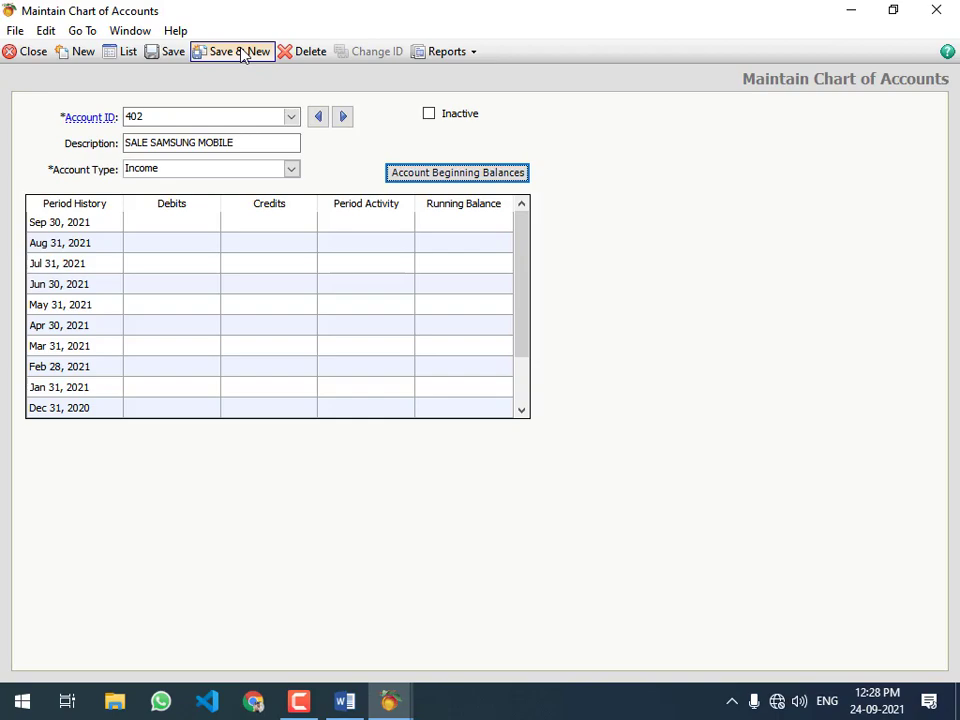
left_click(241, 55)
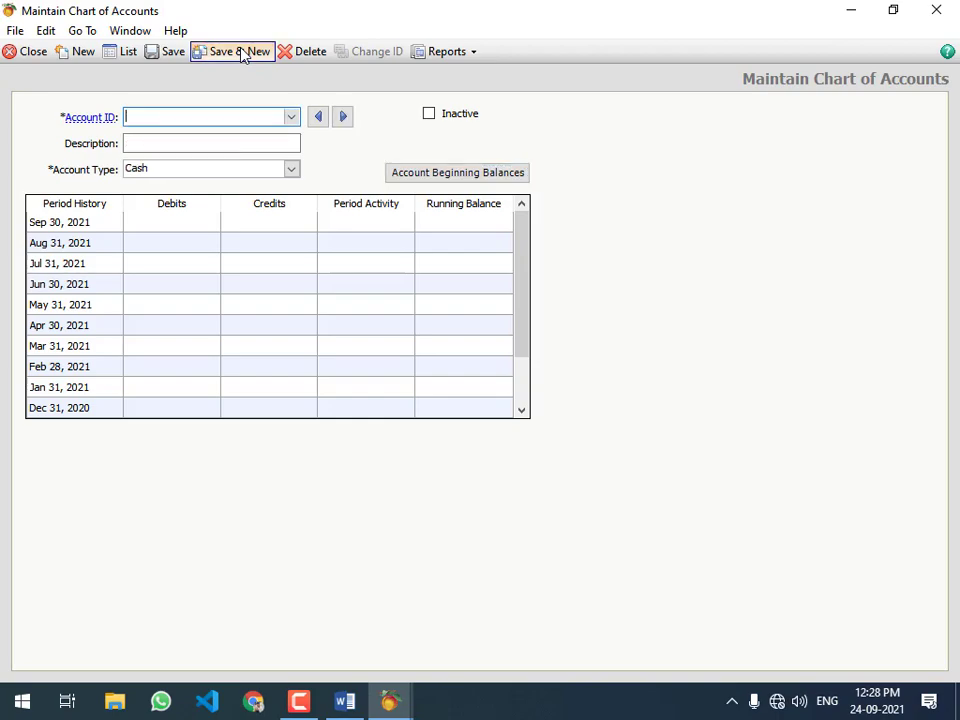
- Add account 403 with the description SALE VIVO MOBILE and account type Income, and save it with a new record started
type("403")
key("Tab")
type("SALE ")
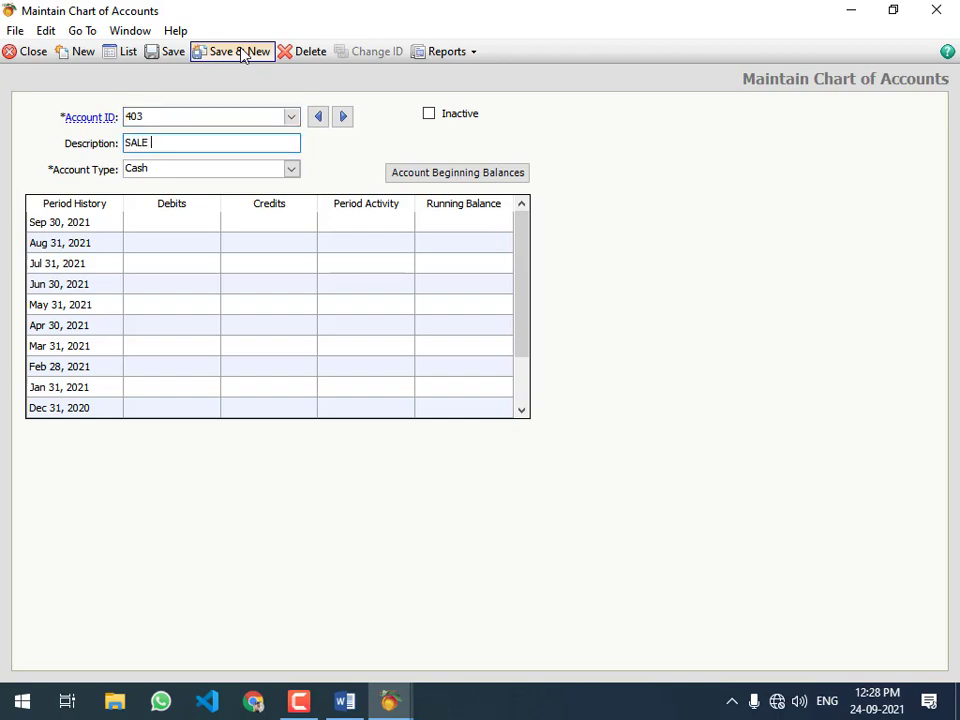
type("VIVO MOBILE")
key("Tab")
type("i")
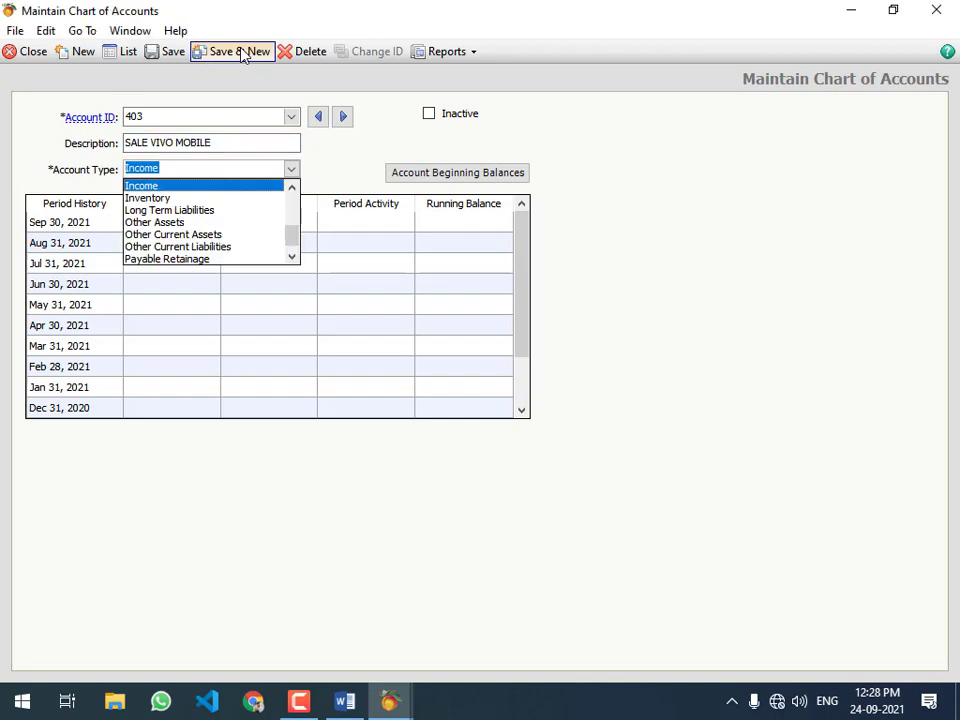
key("Tab")
left_click(240, 54)
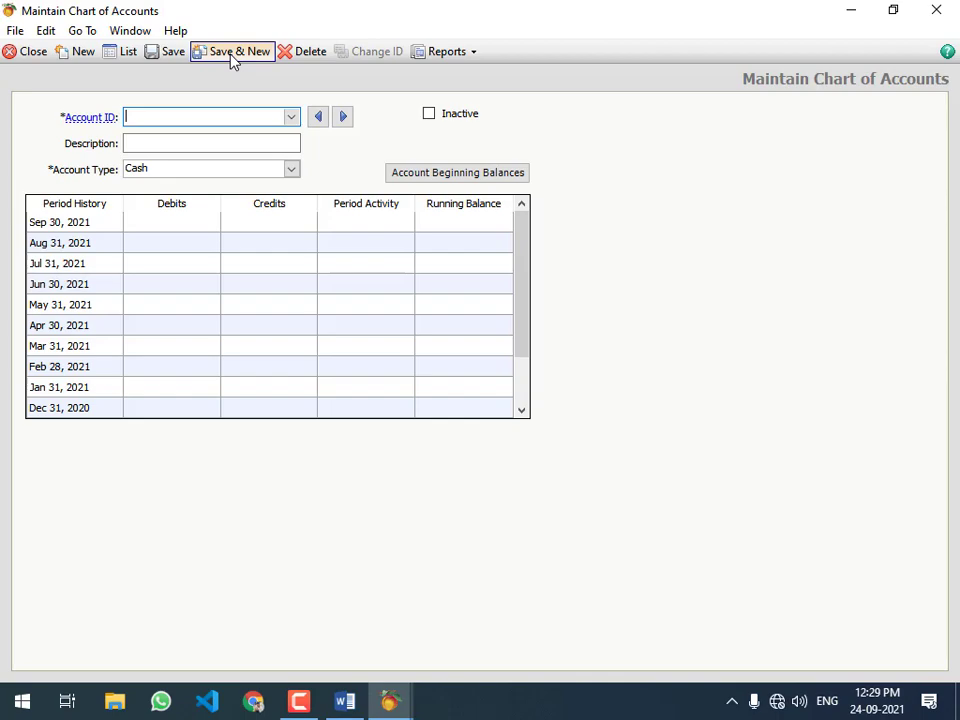
left_click(232, 55)
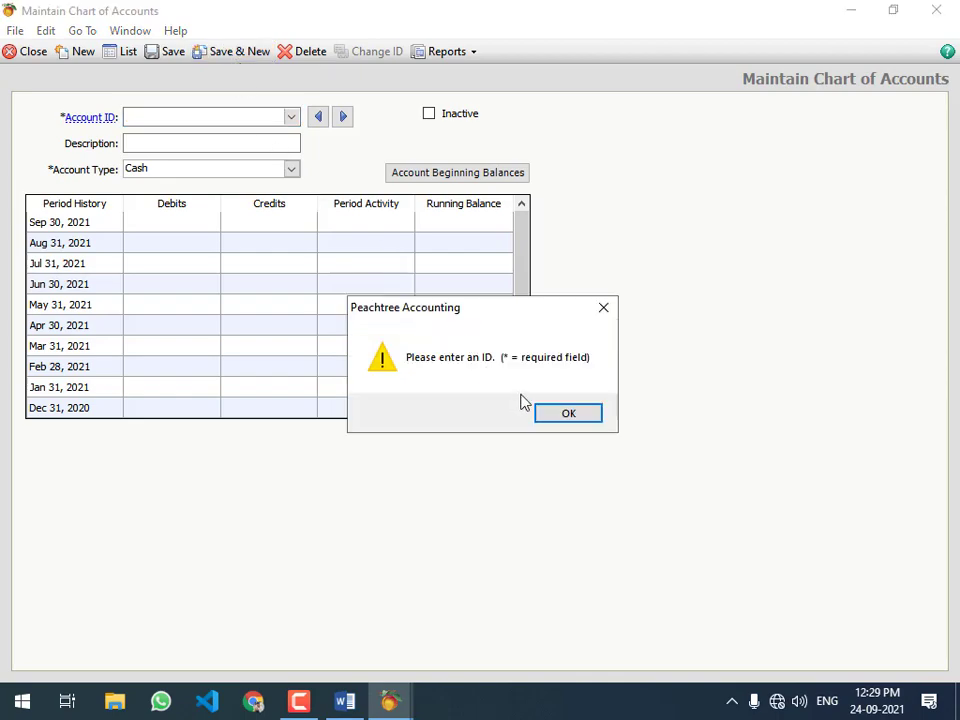
left_click(586, 421)
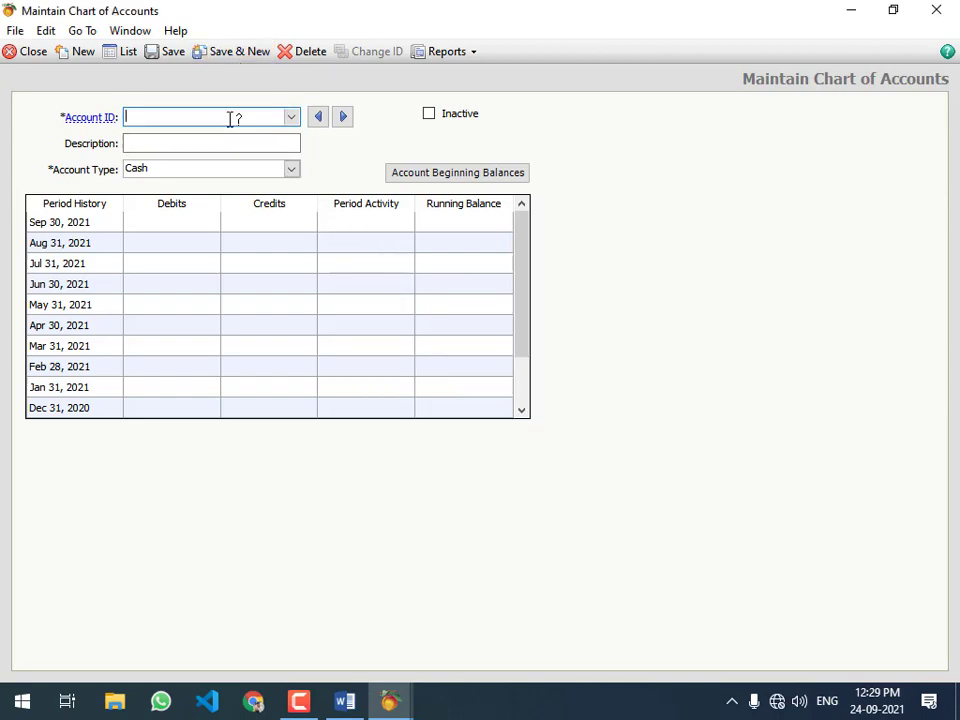
- Add account 501 with the description PURCHASE NOKIA MOBILE and account type Cost of Sales, and save it with a new record started
type("501")
key("Tab")
type("PURCHASE NOKIA MOBILE")
key("Tab")
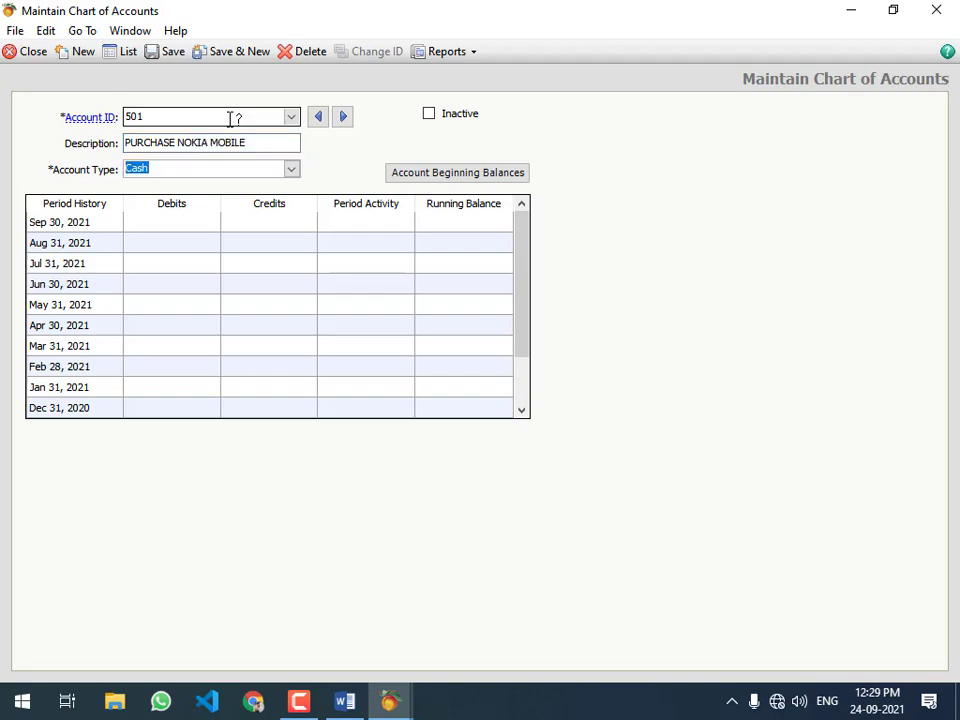
key("Down")
key("alt+Down")
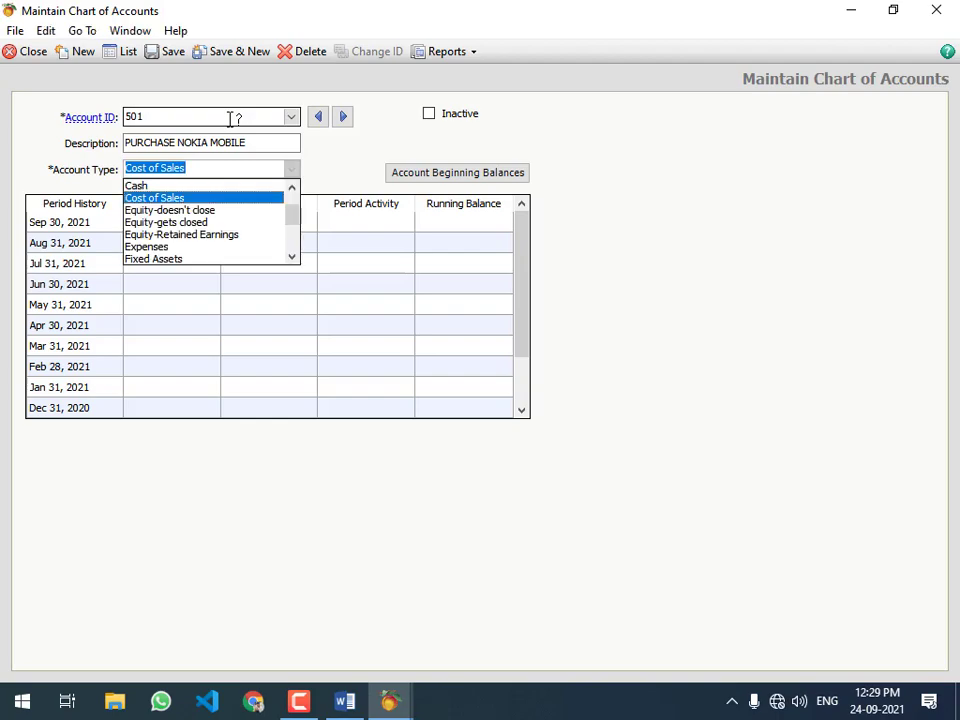
key("Tab")
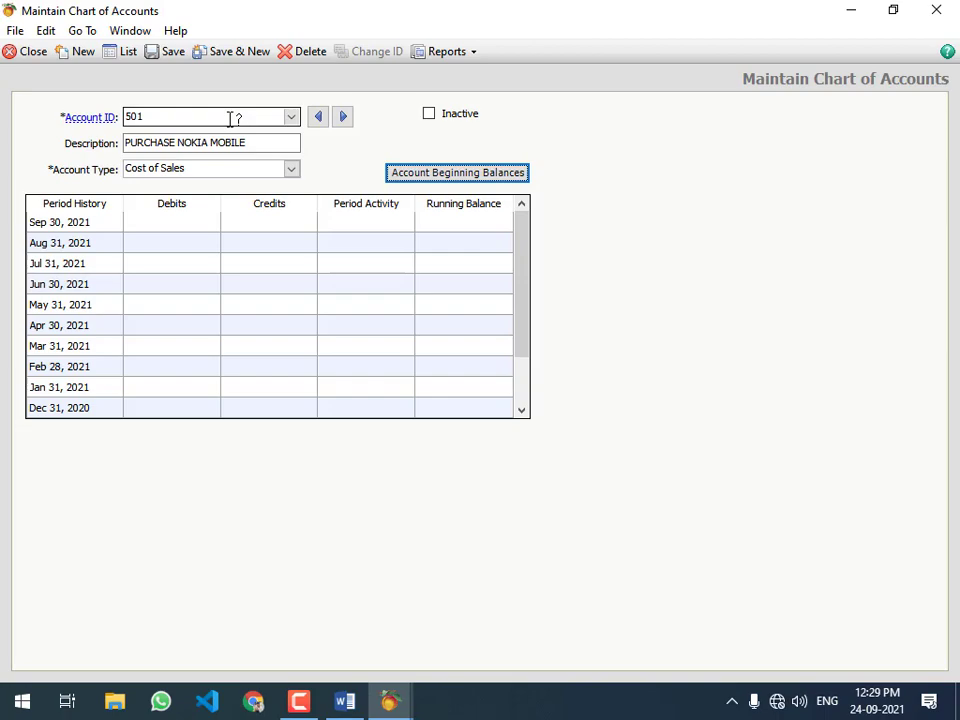
left_click(248, 141)
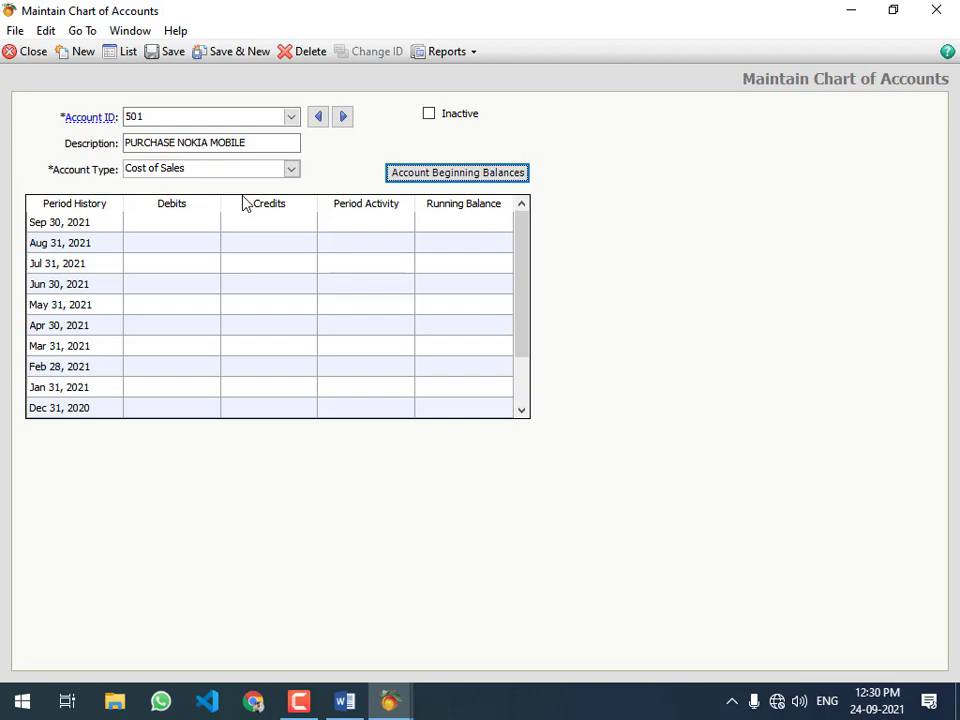
left_click(225, 60)
type("302")
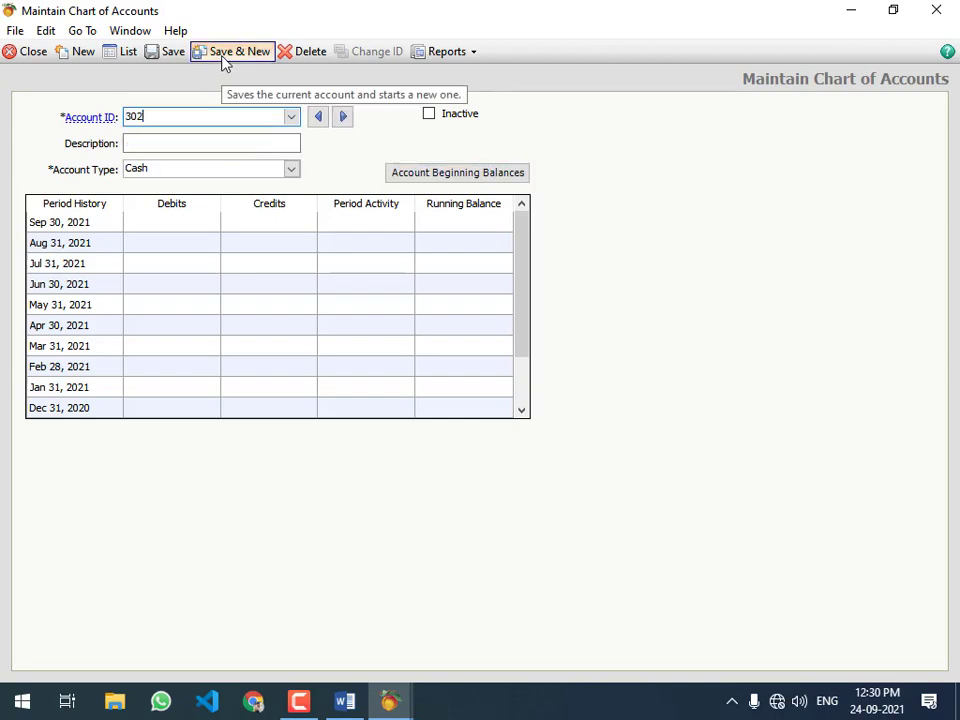
key("Tab")
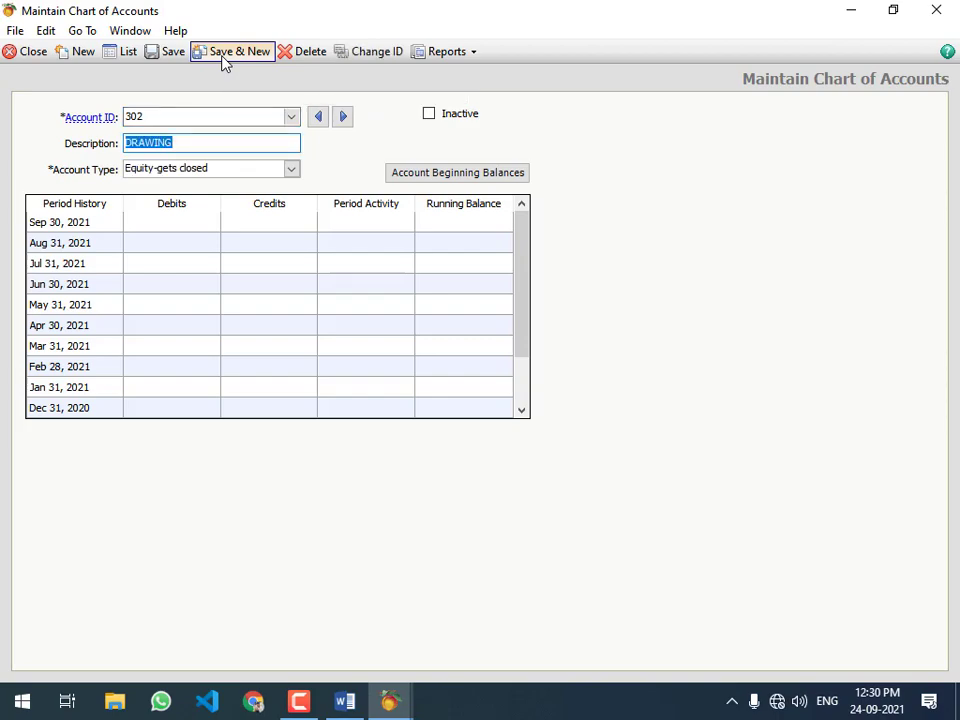
left_click(224, 55)
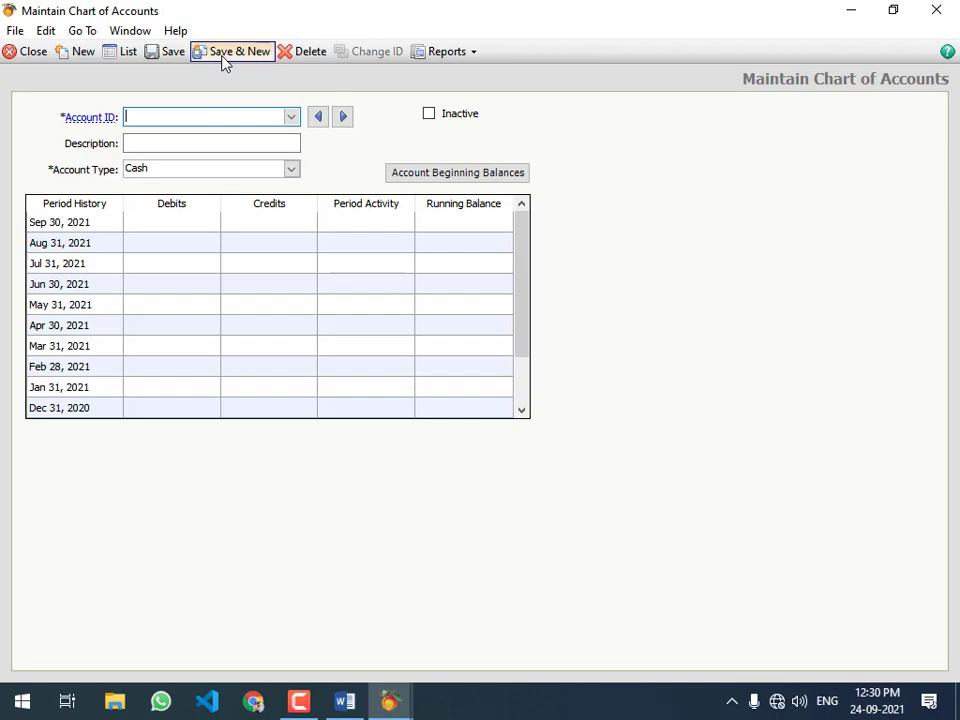
- Add account 502 with the description PURCHASAE SAMSUNG MOBILE and account type Cost of Sales, and save it with a new record started
type("502")
key("Tab")
type("PURCHA")
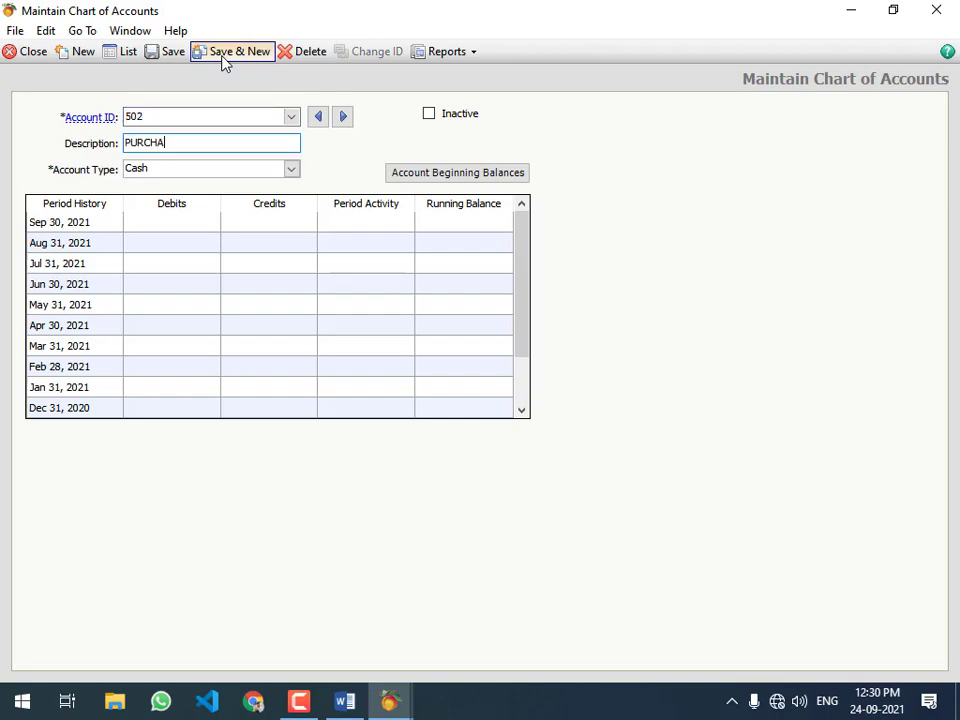
type("SAE SAMSUNG MOBILE")
key("Tab")
key("c")
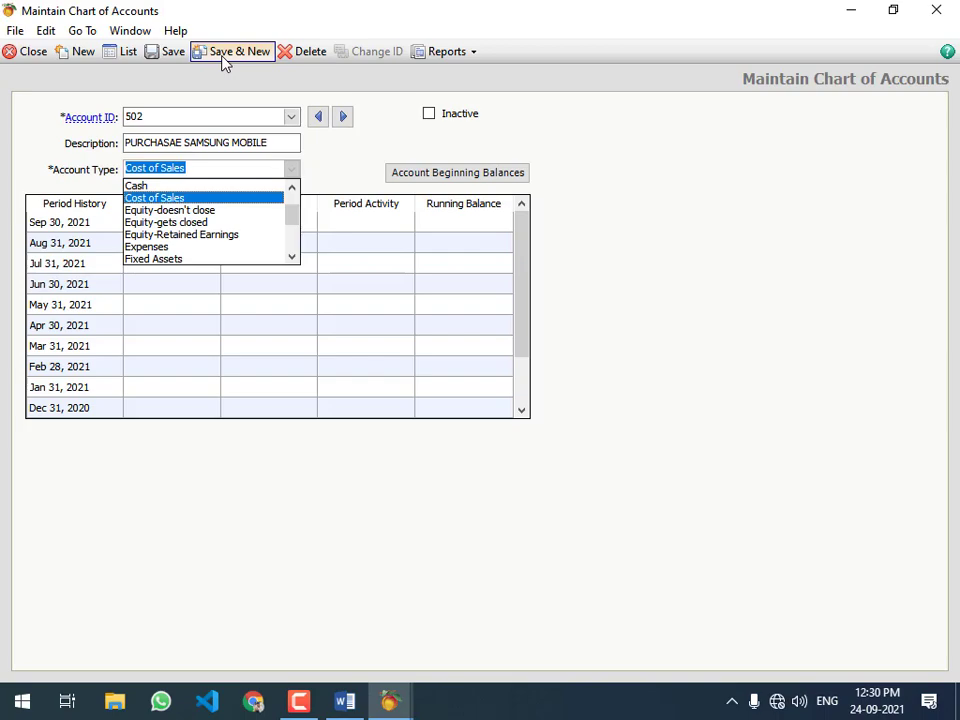
key("Tab")
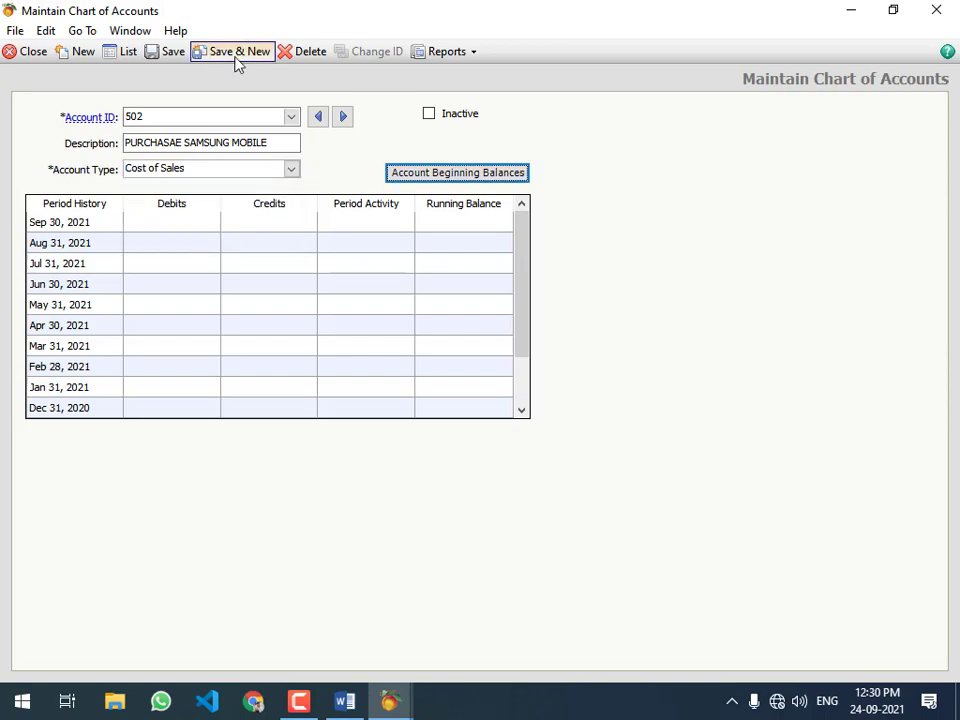
left_click(238, 63)
- Add account 503 with the description PURCHASE VIVE MOBILE and account type Cost of Sales, and save it with a new record started
type("503")
key("Tab")
type("PURCHASE VIVE MOBILE")
key("Tab")
key("c")
key("Tab")
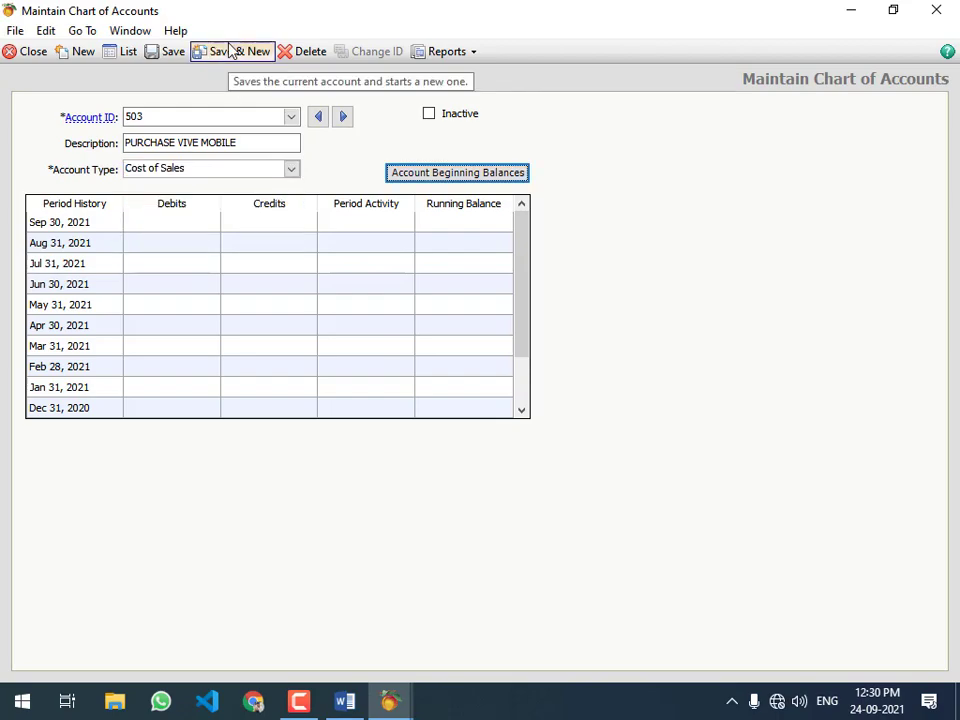
left_click(230, 51)
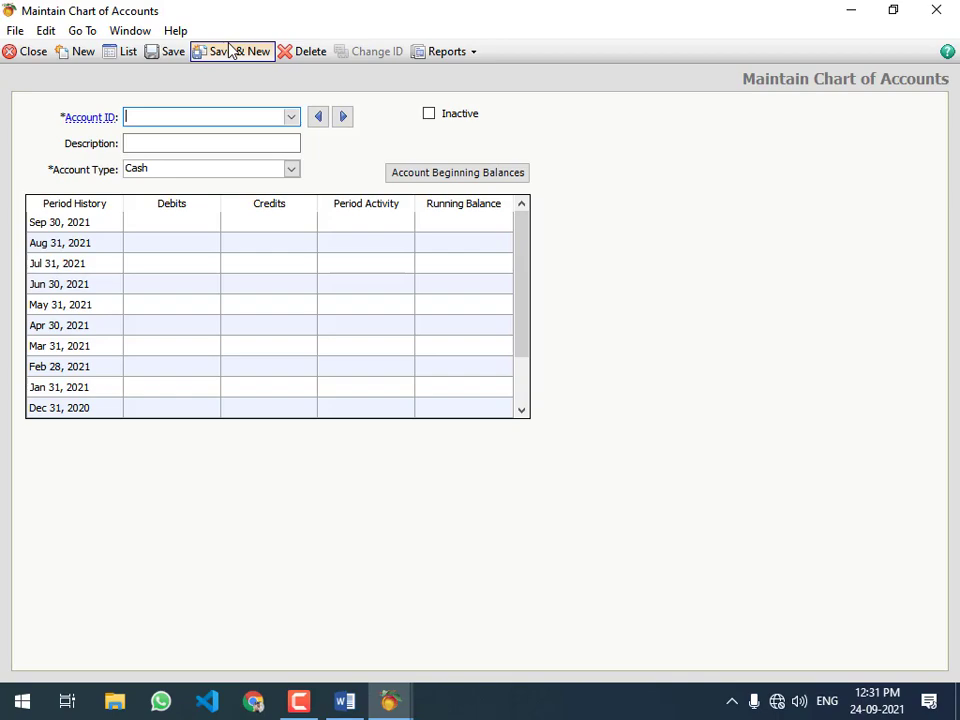
left_click(229, 50)
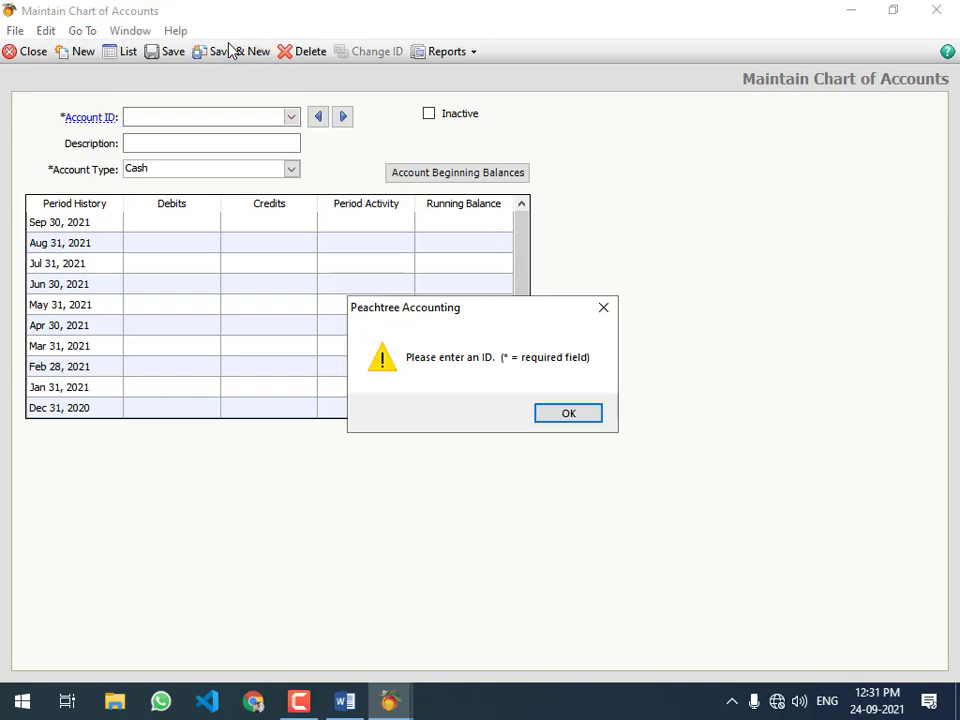
key("Return")
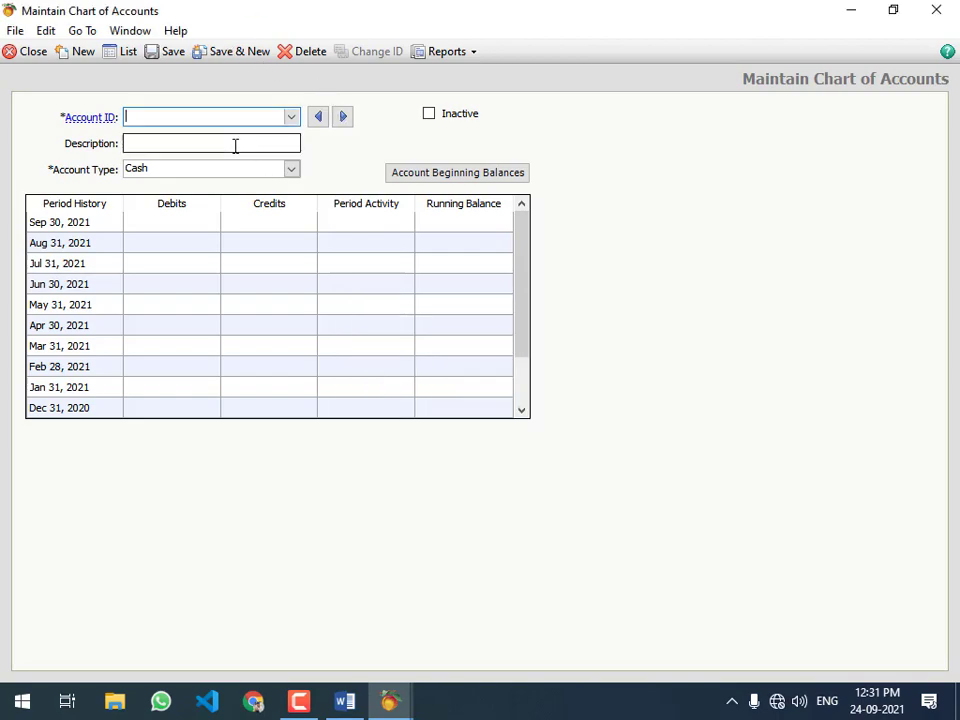
- Add account 601 with the description RENT EXP and account type Expenses, and save it with a new record started
type("601")
key("Tab")
type("RE")
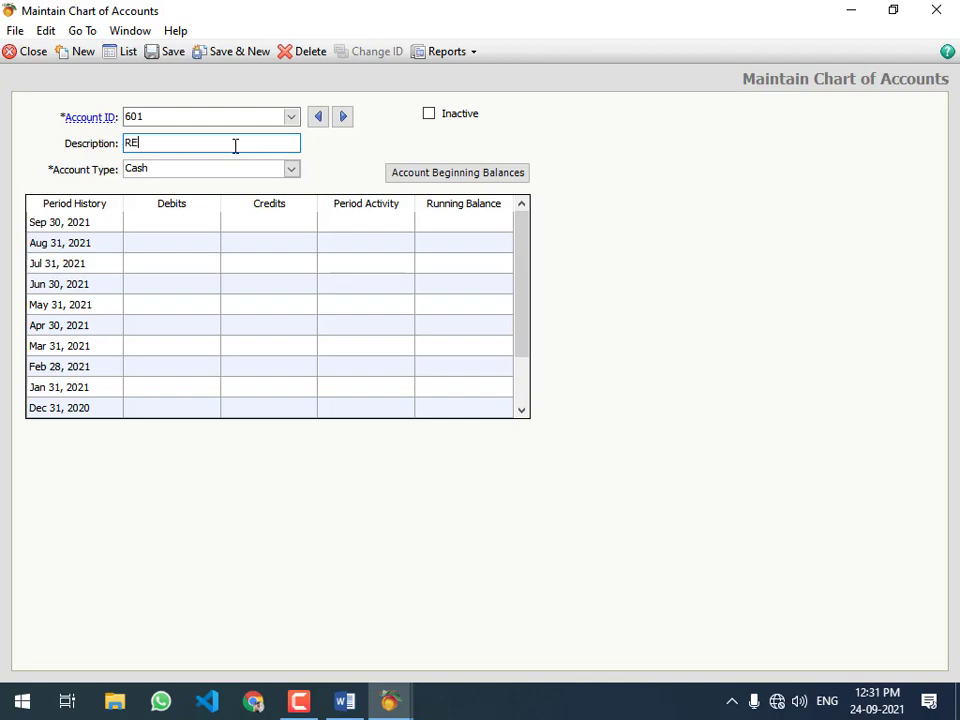
type("NT EXP")
key("Tab")
type("e")
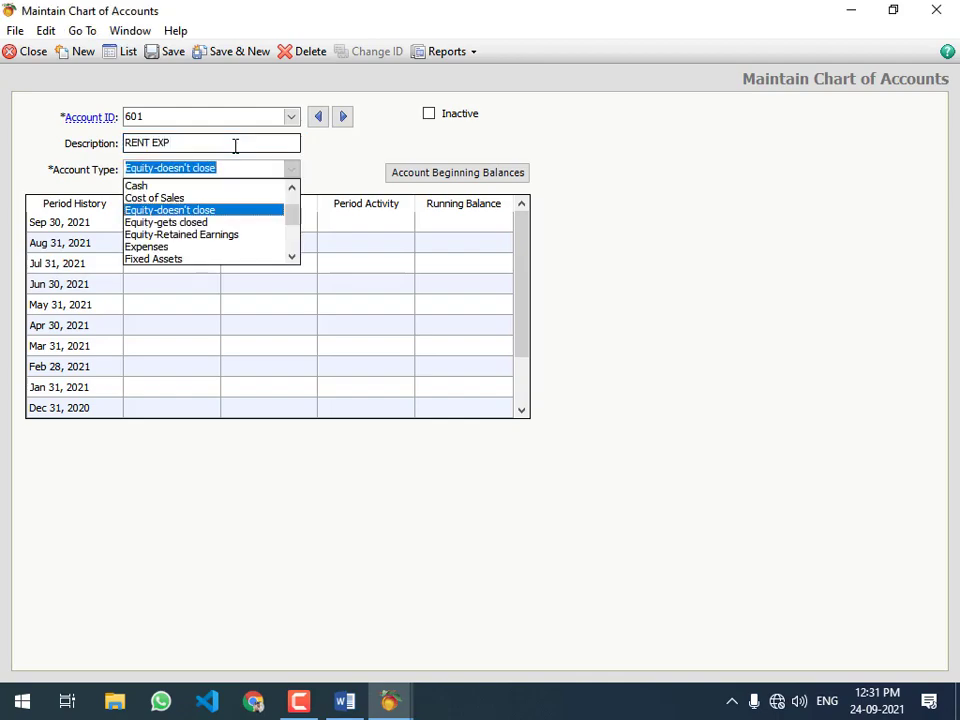
type("enses")
key("e")
key("e")
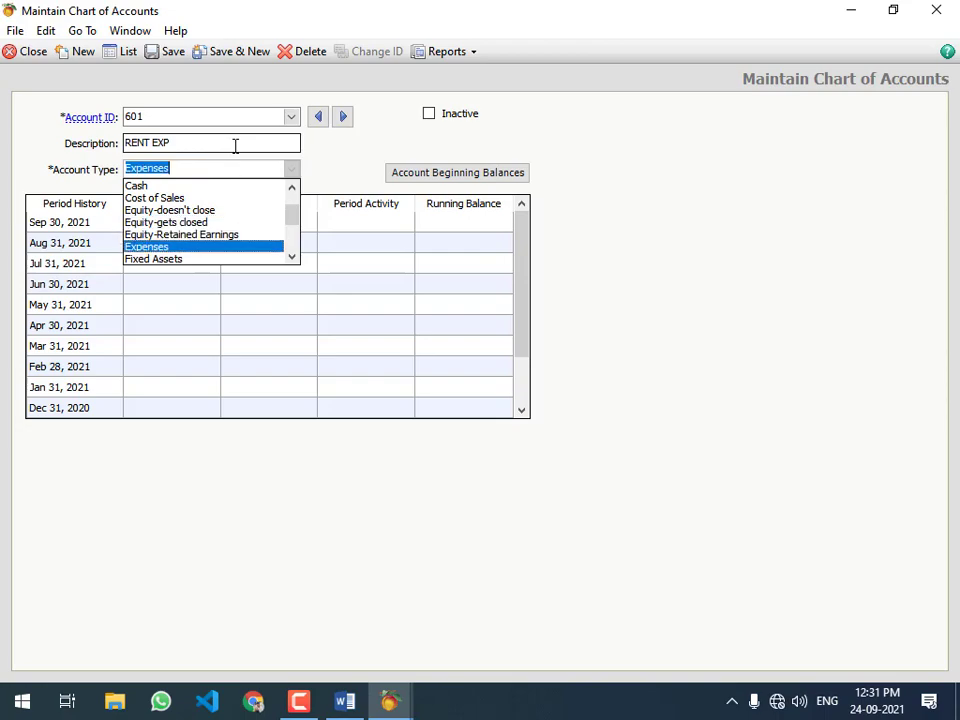
key("Tab")
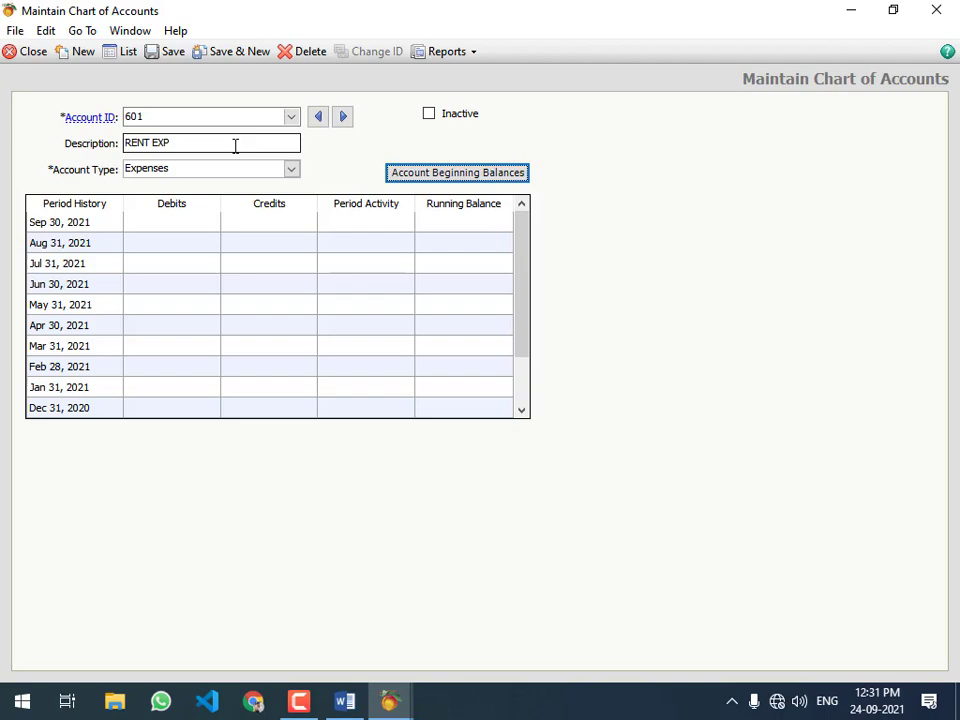
left_click(245, 63)
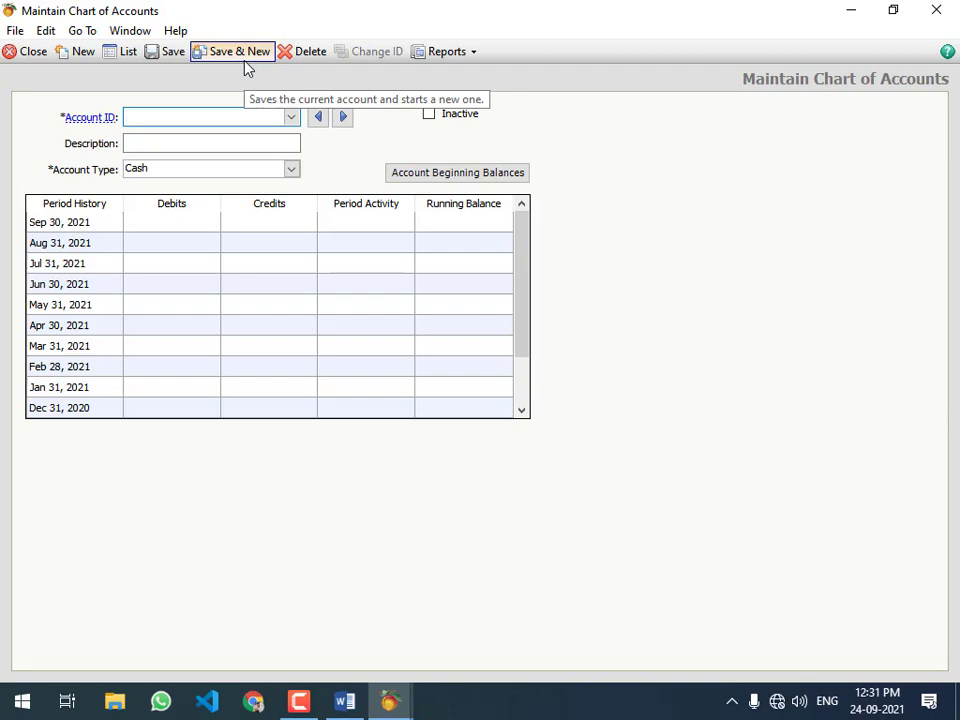
- Add account 602 with the description SALARIES EXP and account type Expenses, and save it
type("602")
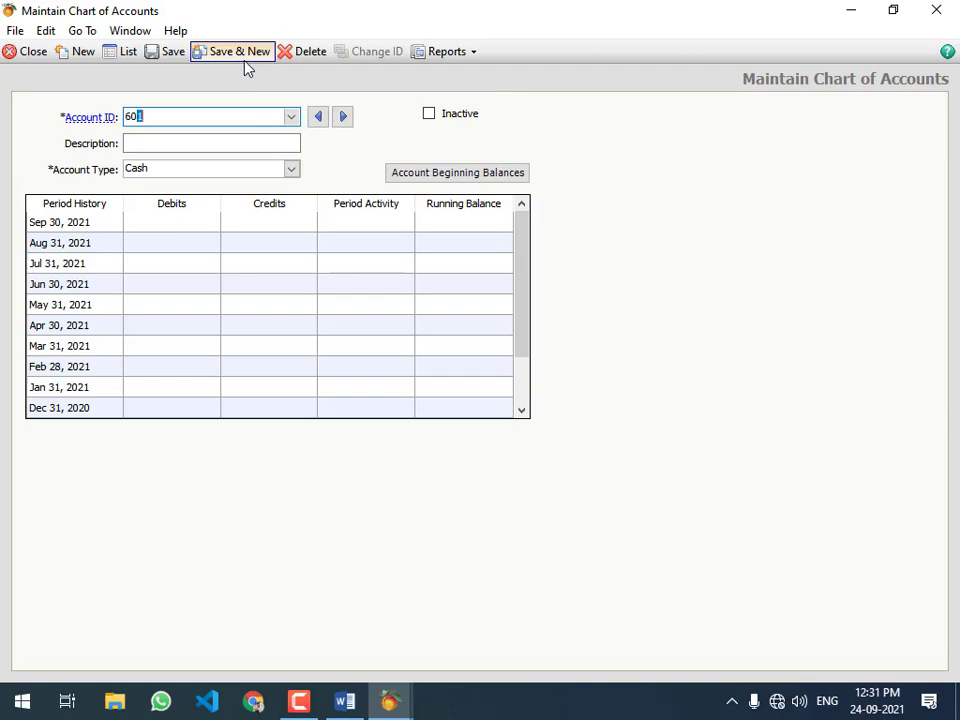
key("Tab")
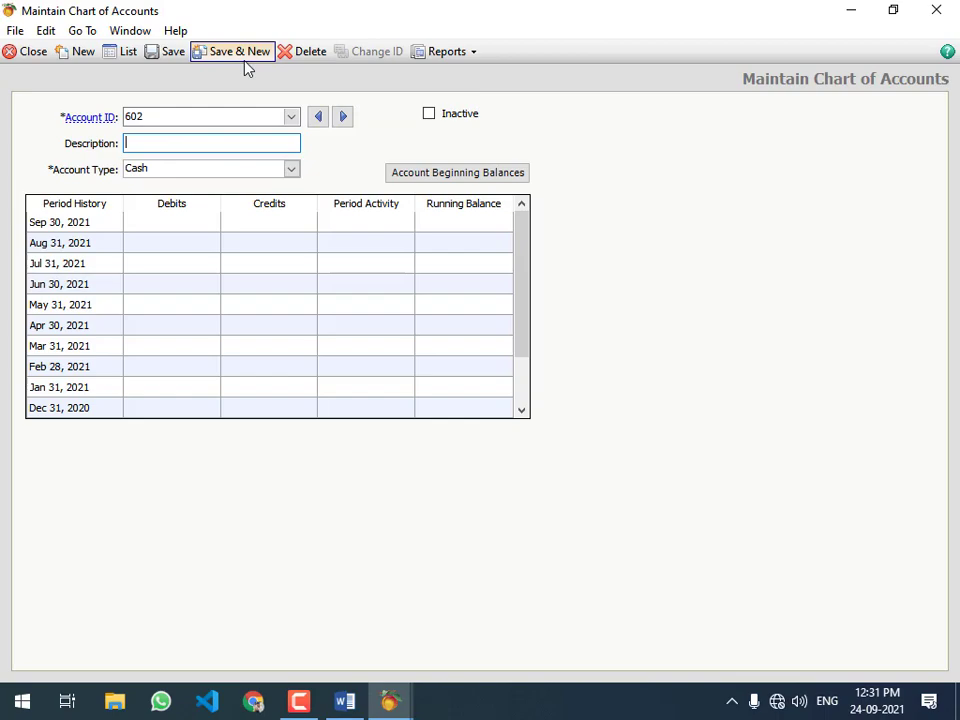
type("SALARIES EXP")
key("Tab")
key("Tab")
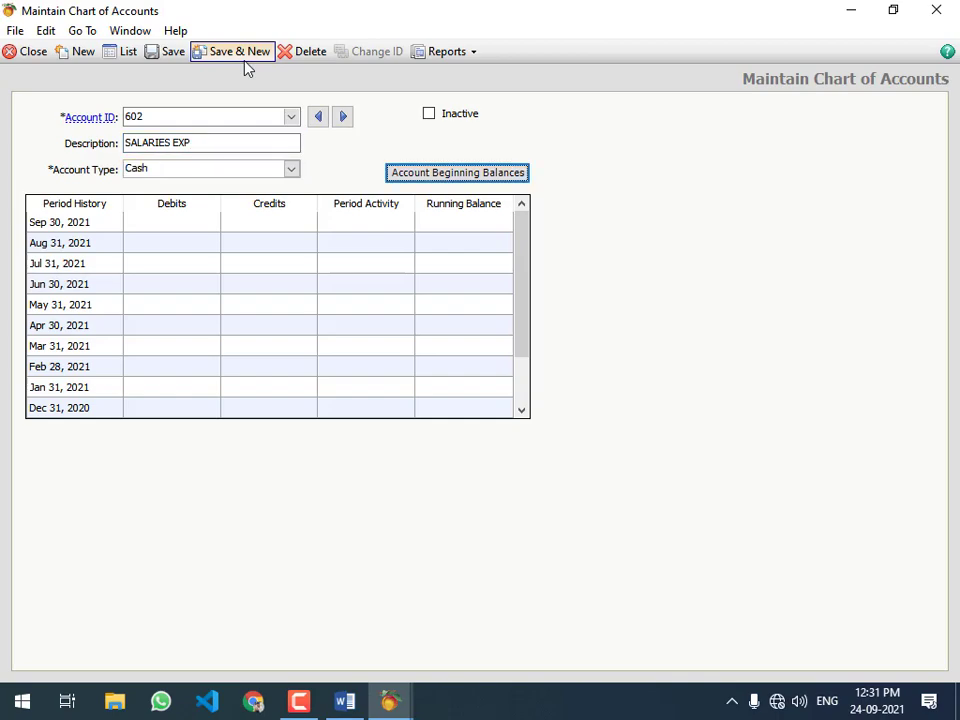
left_click(262, 172)
key("Down")
key("Down")
key("Down")
key("Down")
key("Down")
key("Return")
key("Tab")
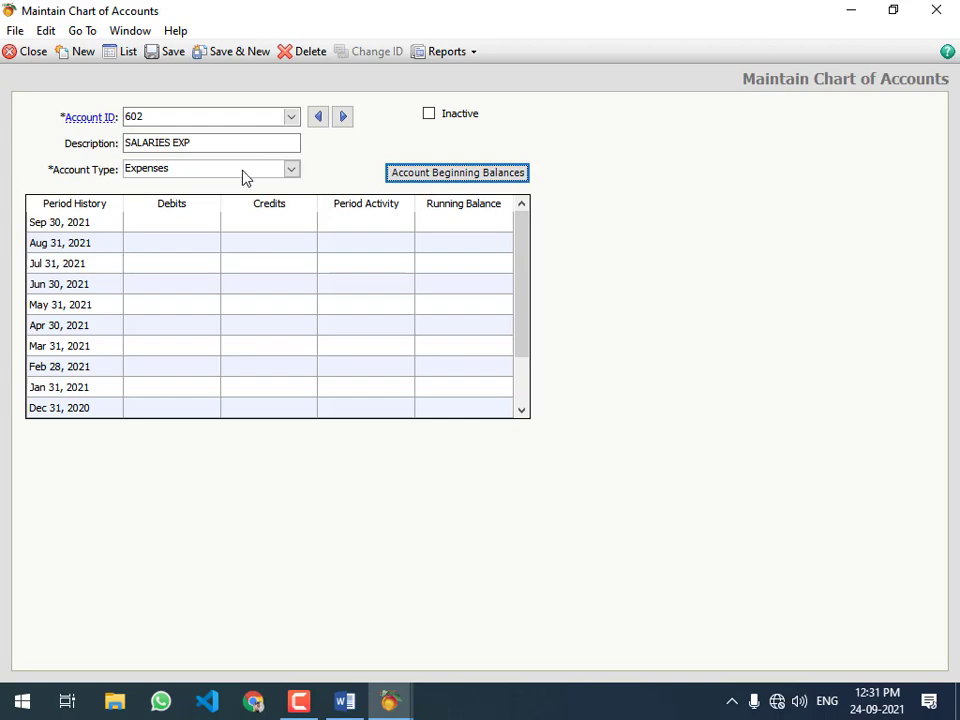
key("alt+s")
- Add account 603 with the description TEA EXP, keeping the account type Expenses, and save it
type("603")
key("Tab")
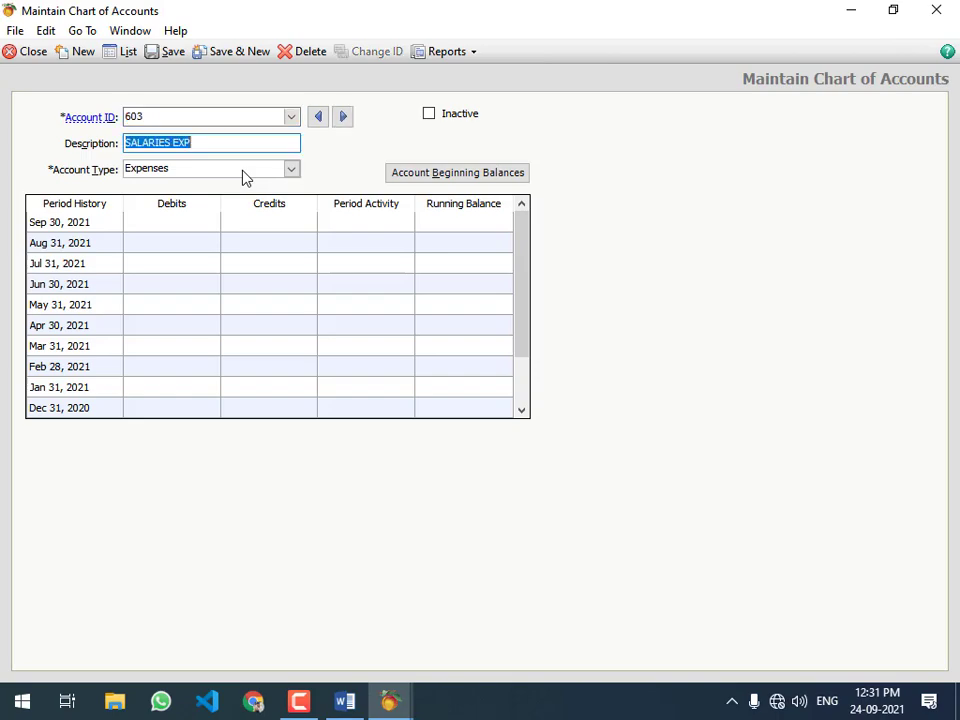
type("TEA EXP")
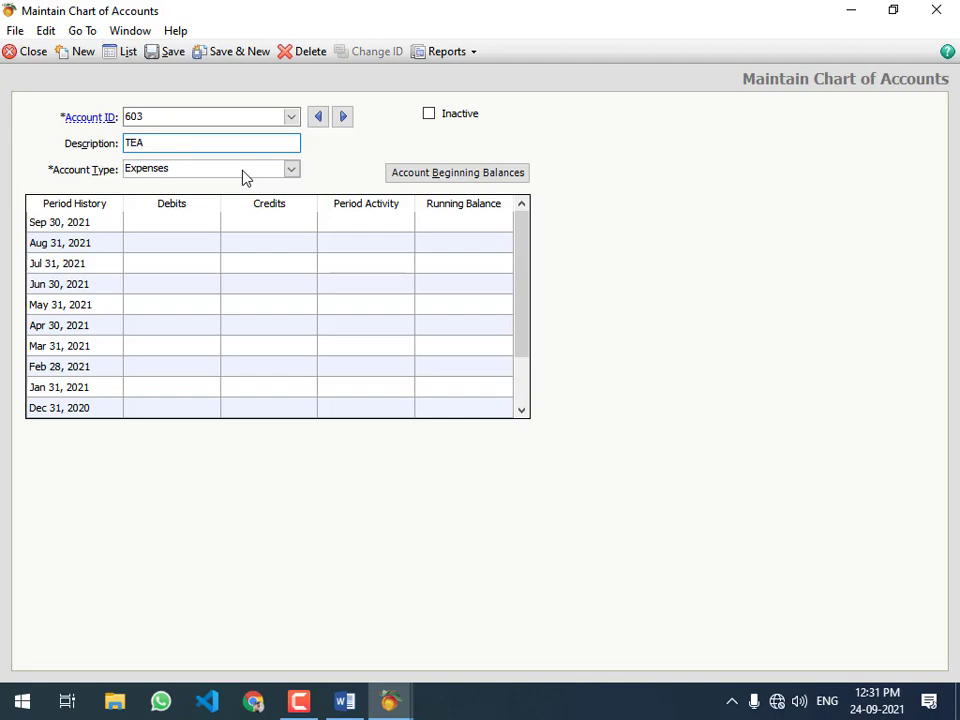
key("Tab")
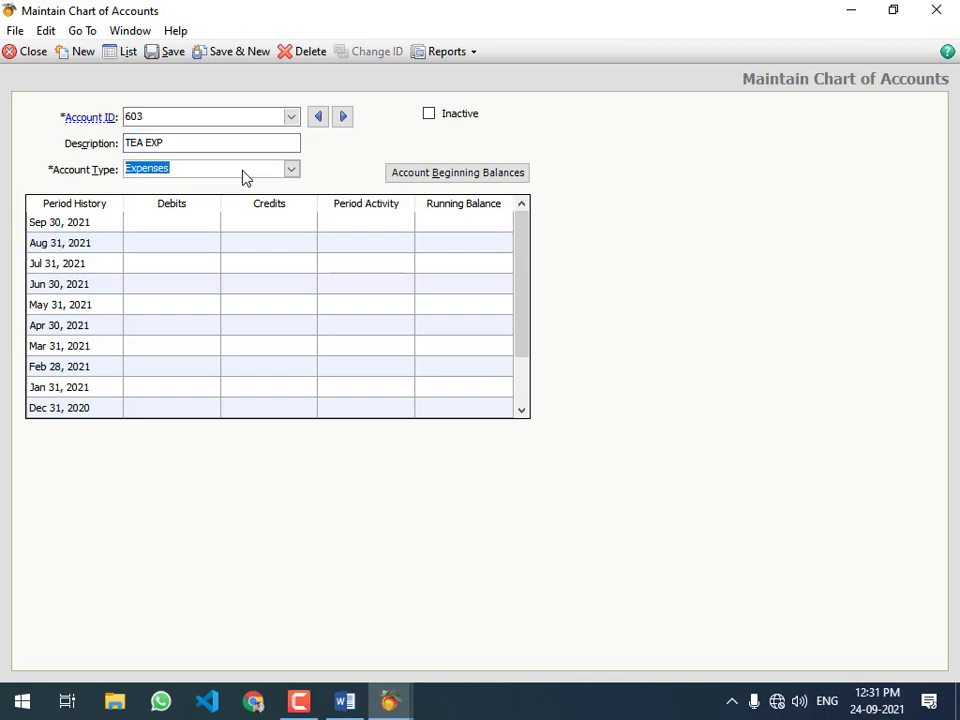
key("ctrl+s")
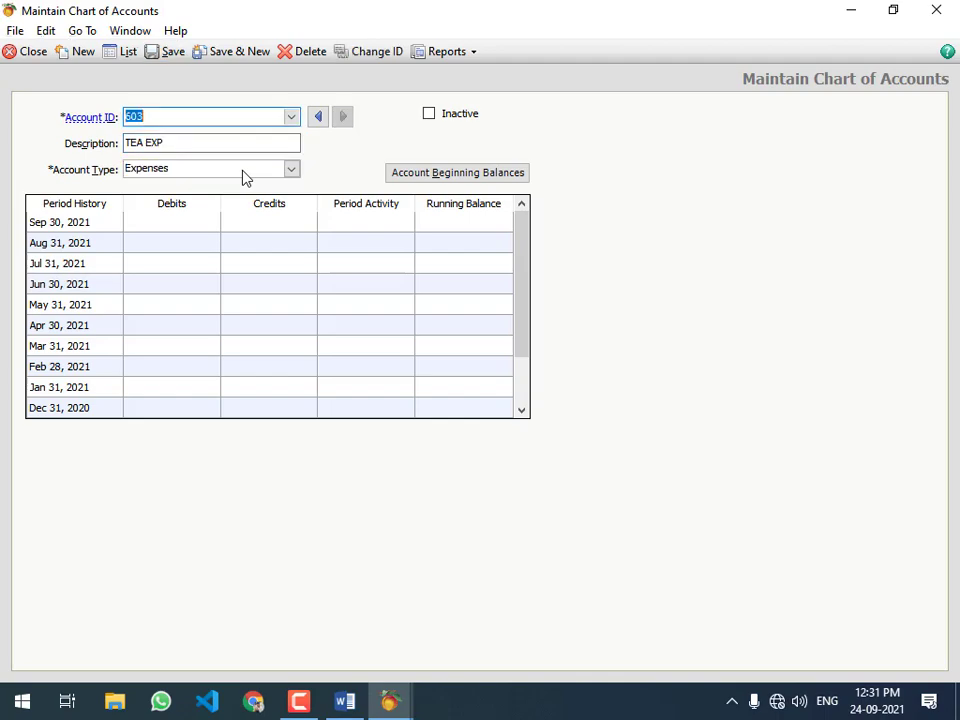
- Add account 604 with the description LUNCH EXP, keeping the account type Expenses, and save it
type("604")
key("Tab")
type("LUNCH")
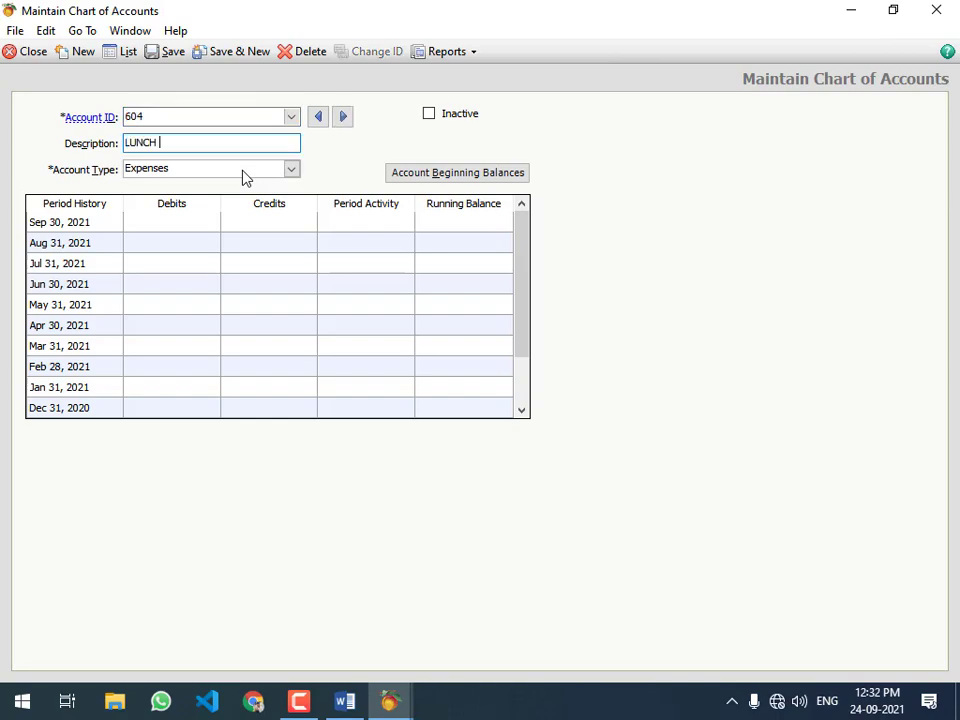
type(" EXP")
key("Tab")
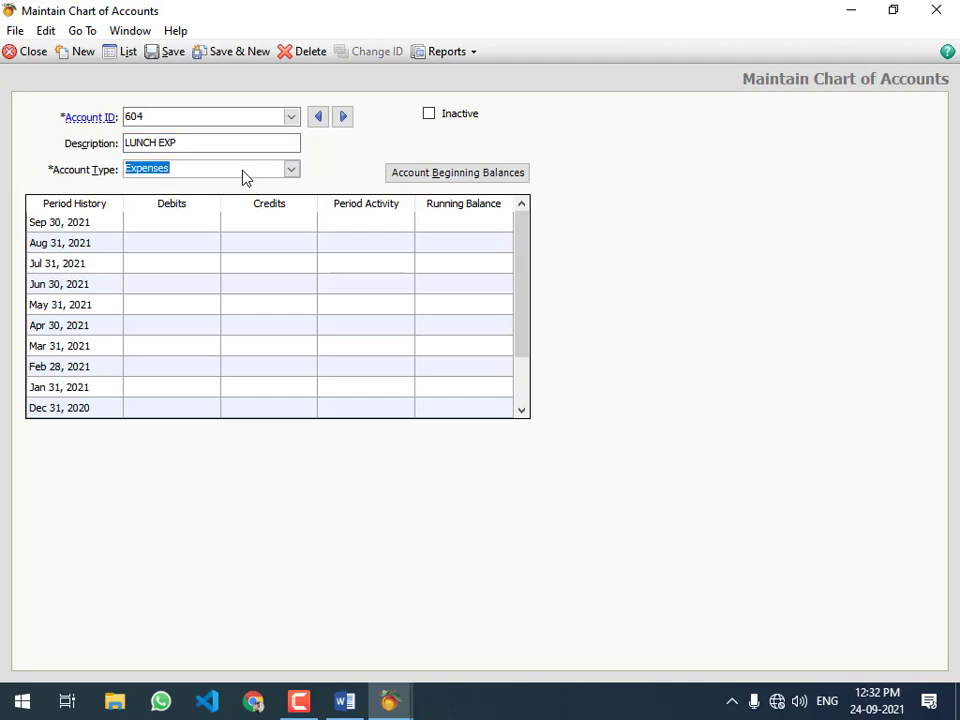
key("ctrl+s")
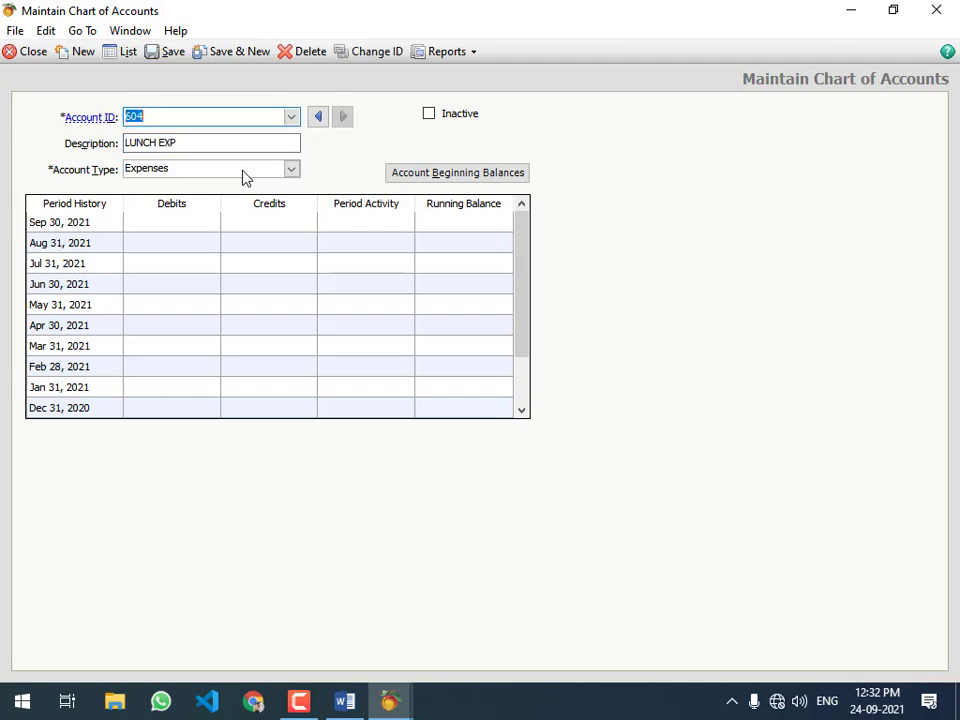
- Add and save account 605 with the description UTILITY BILLS EXP and account type Expenses, and open the list of existing accounts
type("605")
key("Tab")
type("B")
key("BackSpace")
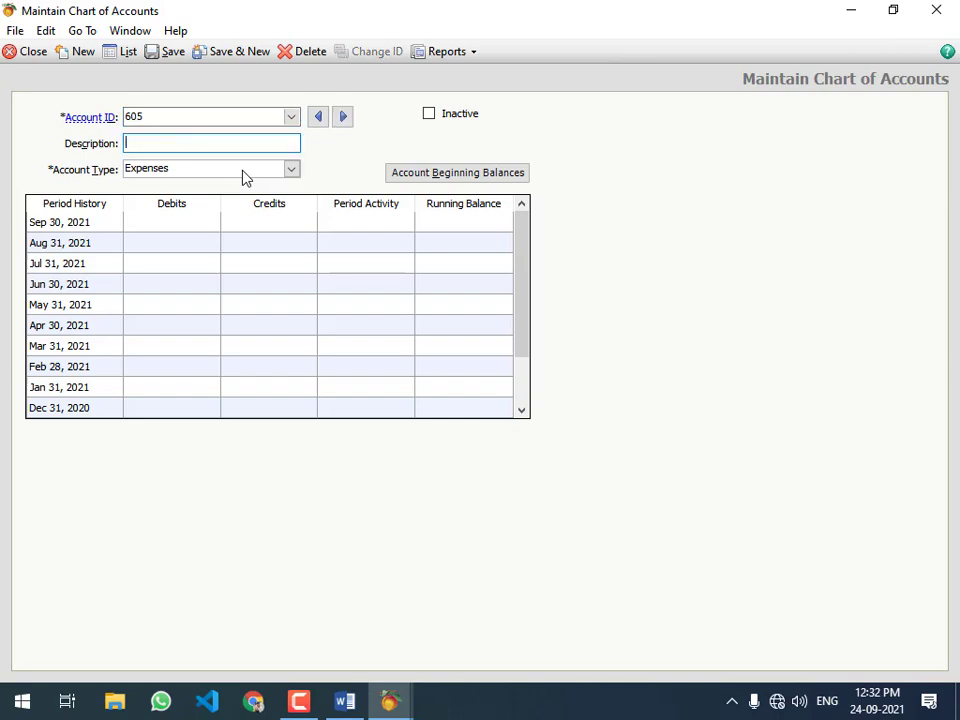
type("UTILITY BILLS EXP")
key("Tab")
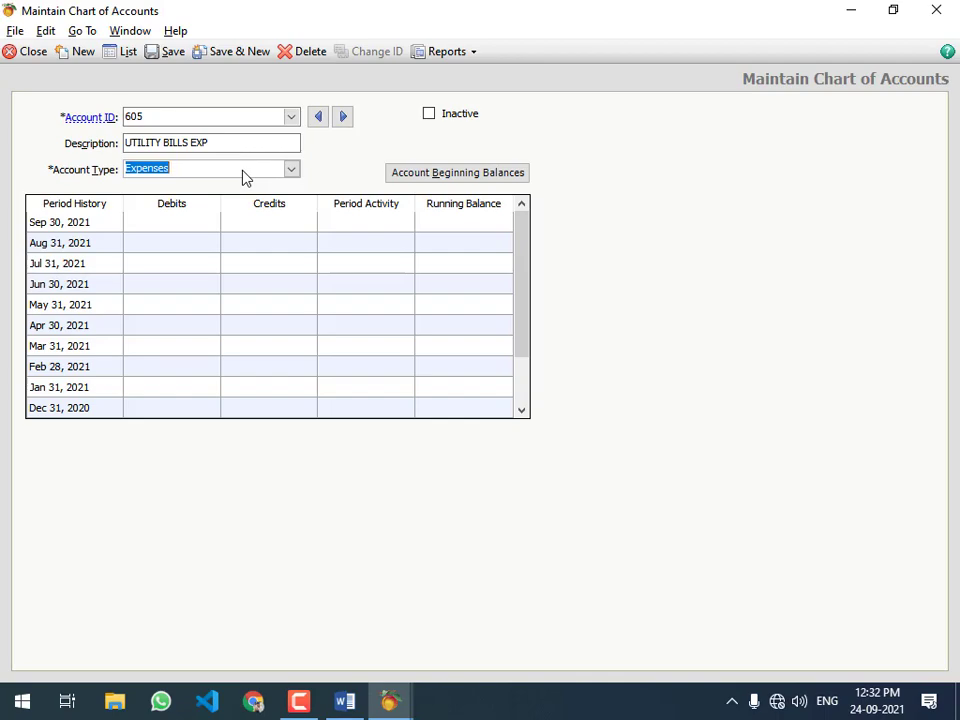
key("ctrl+s")
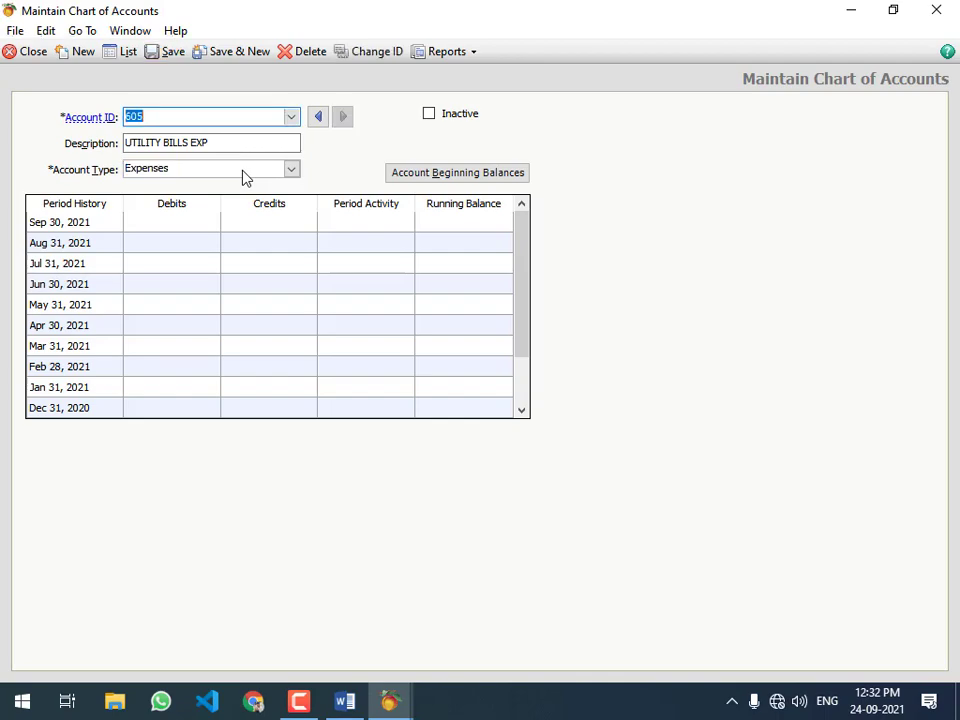
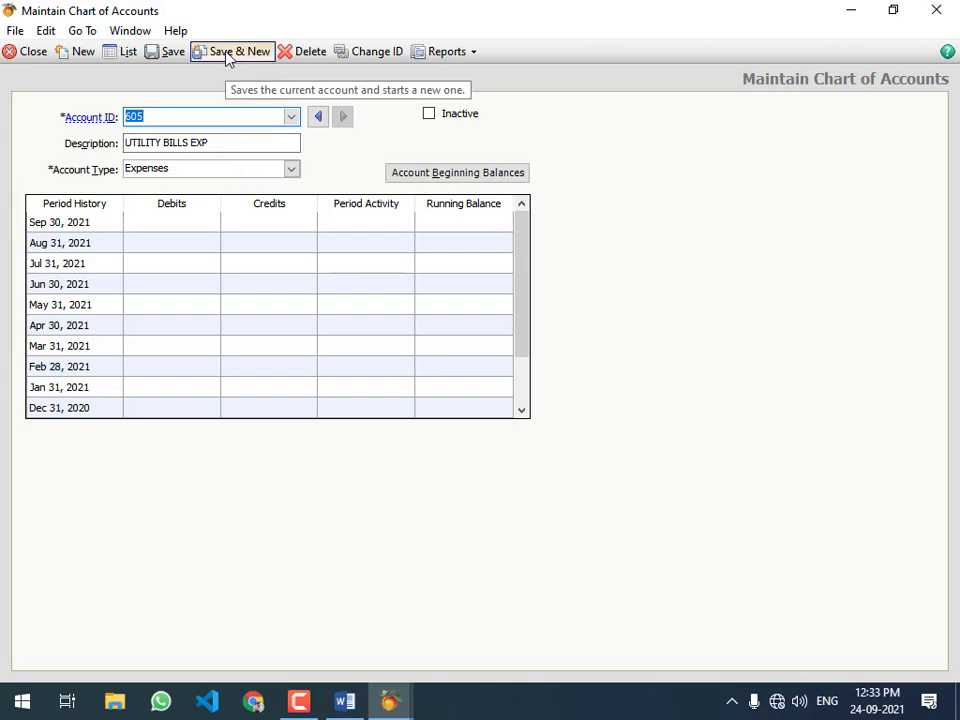
left_click(292, 118)
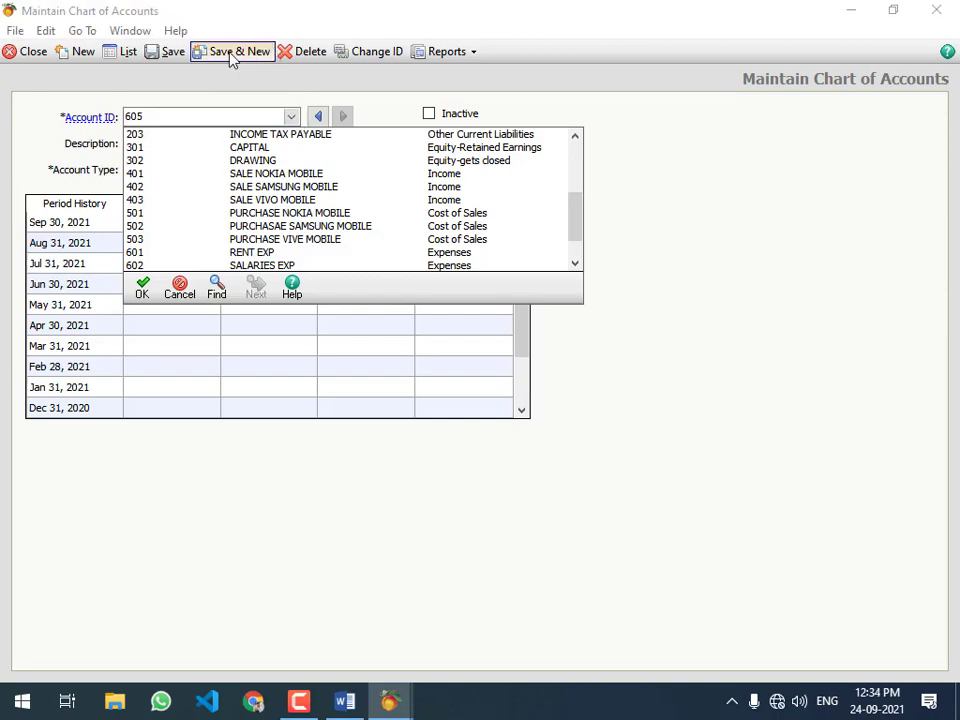
- Add account 606 with the description DONATION EXP and account type Expenses, save it, and close the account maintenance window
left_click(290, 119)
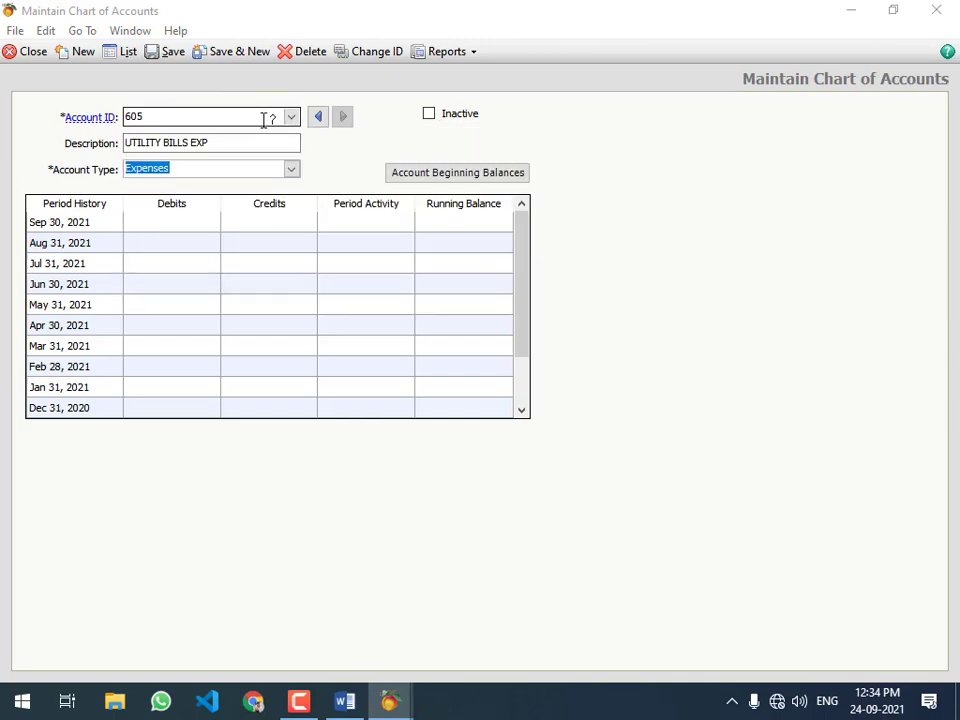
left_click(236, 52)
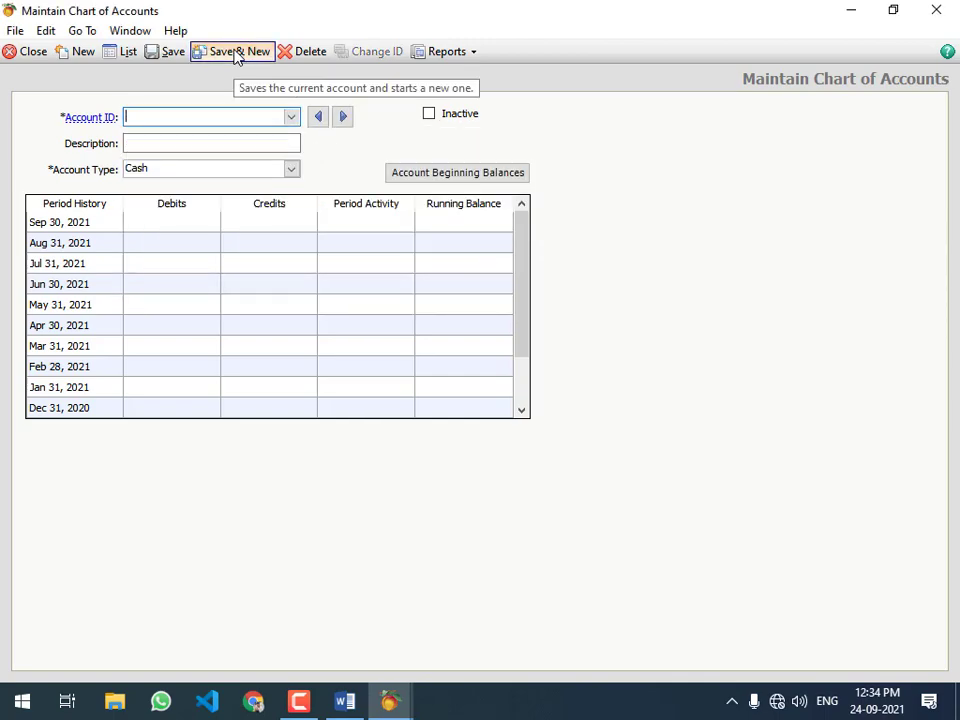
type("606")
key("Tab")
type("DONATION EXP")
key("Tab")
key("e")
key("e")
key("e")
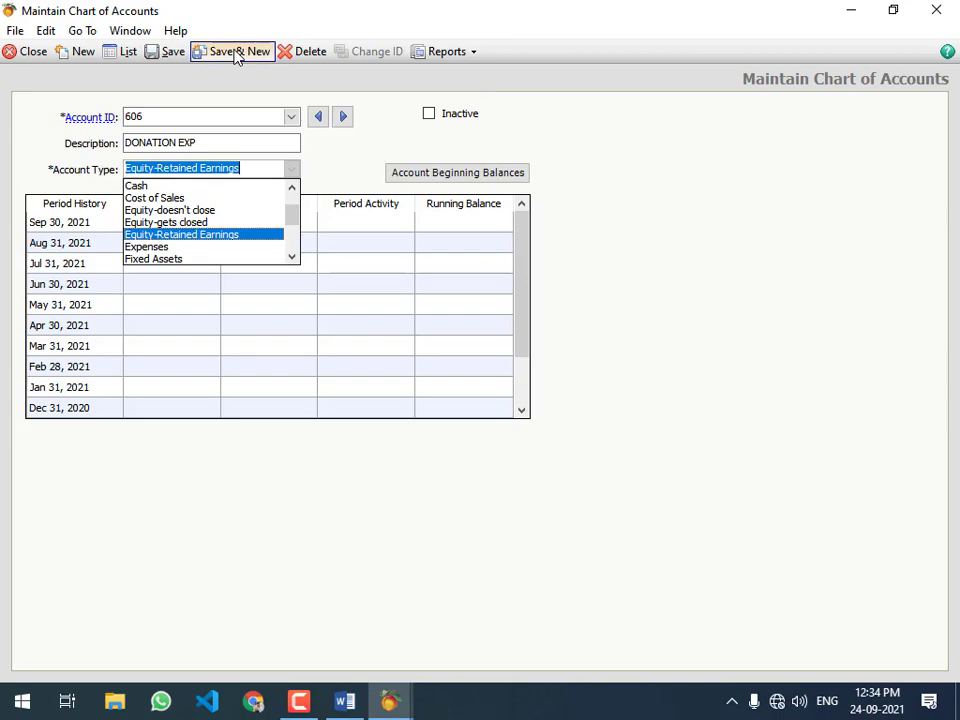
key("e")
key("Tab")
left_click(213, 55)
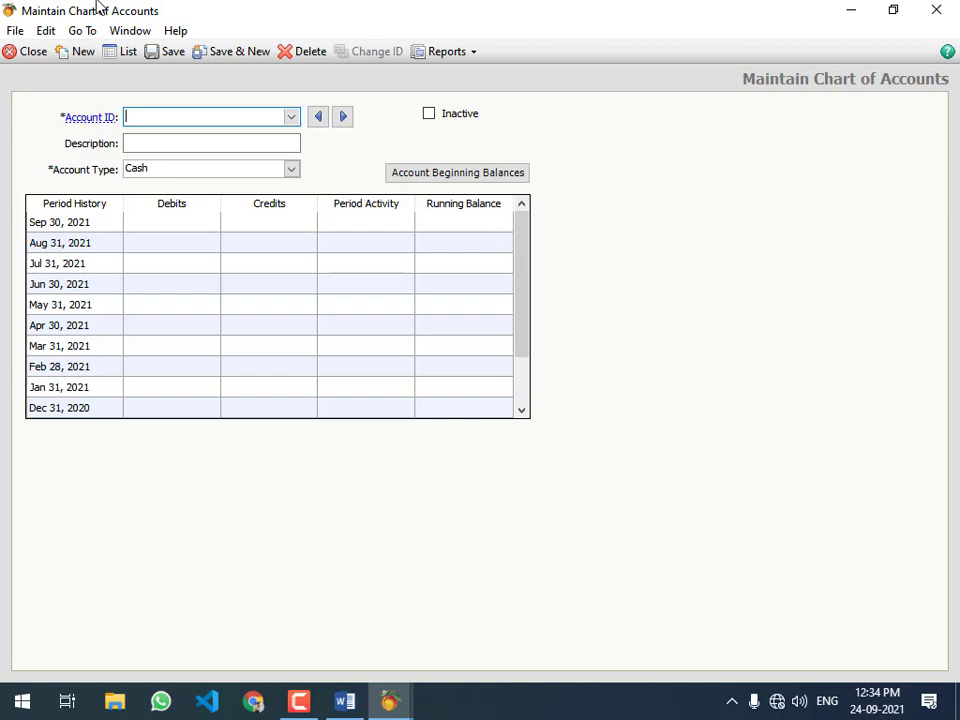
key("Escape")
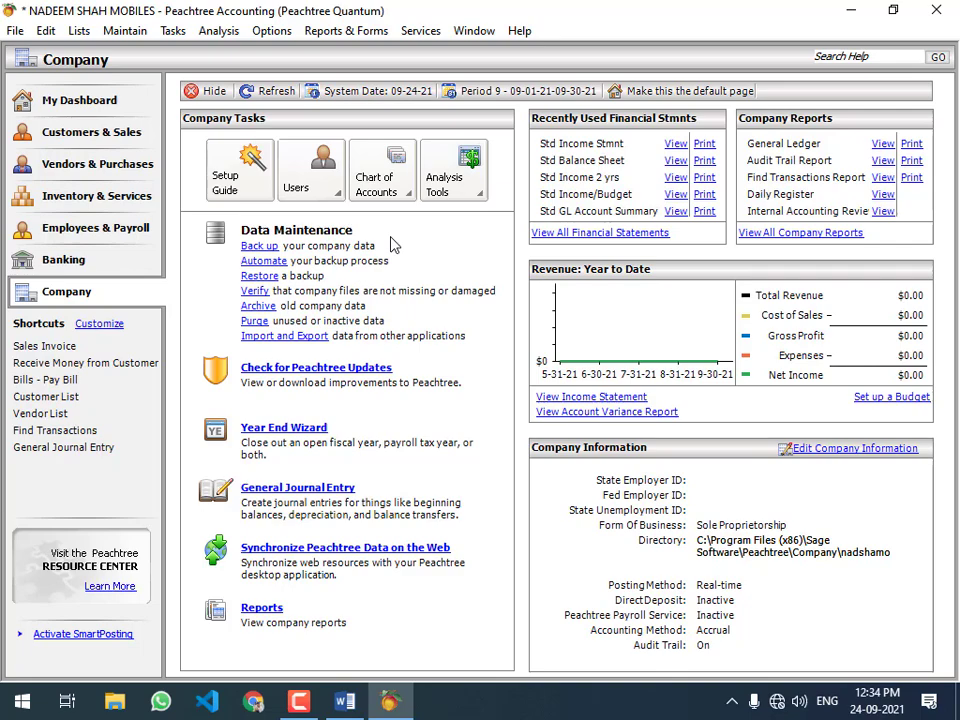
- View the Chart of Accounts report from the General Ledger reports, then close the report and the report selection
left_click(358, 35)
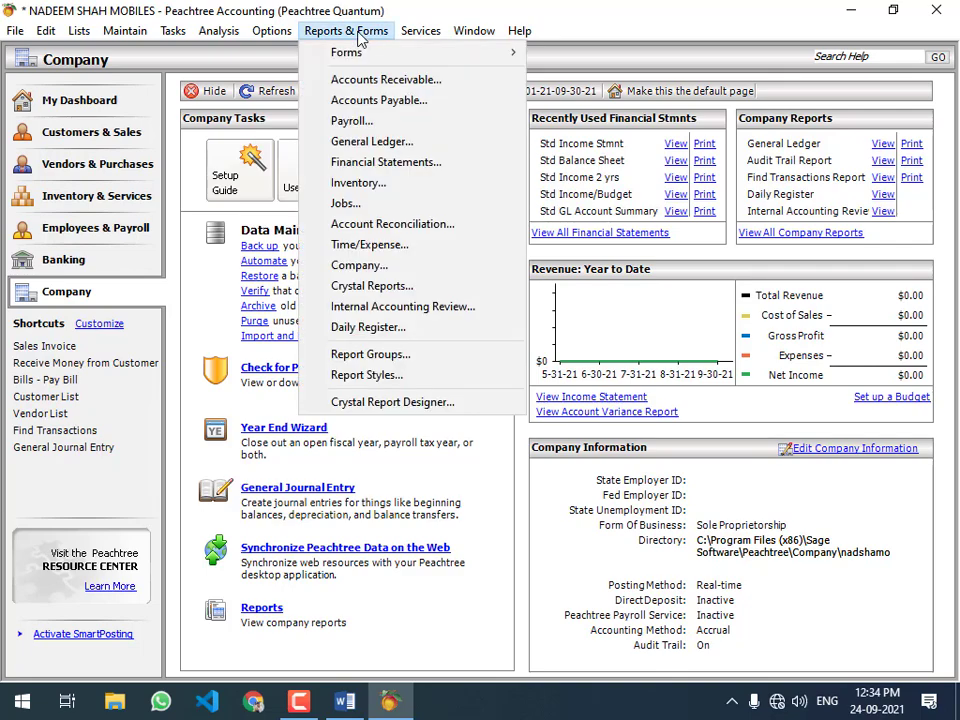
left_click(401, 146)
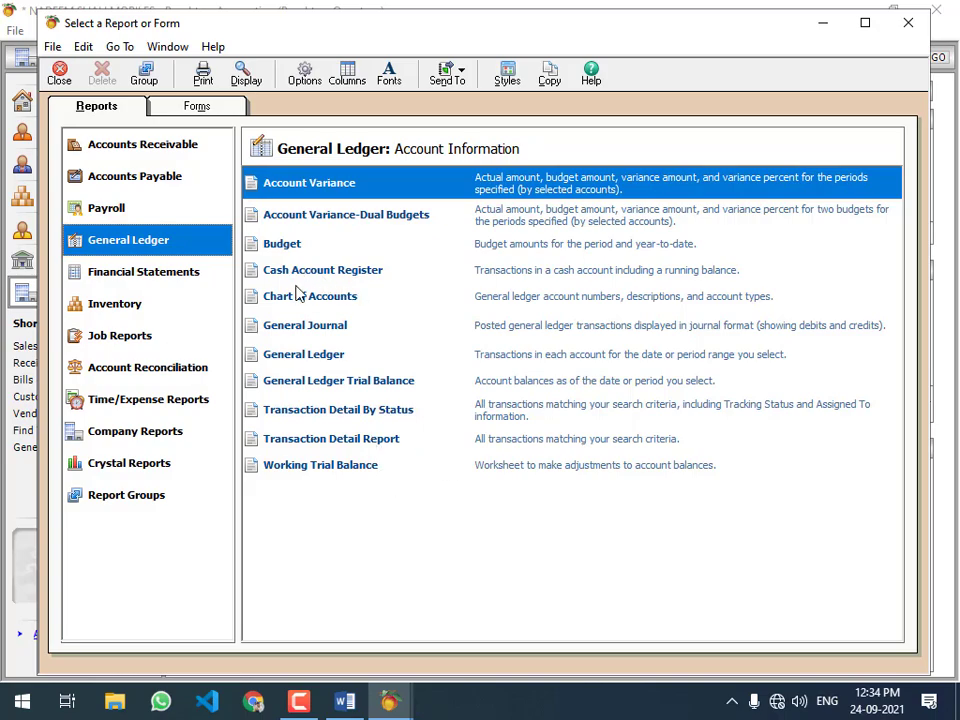
key("Escape")
left_click(347, 31)
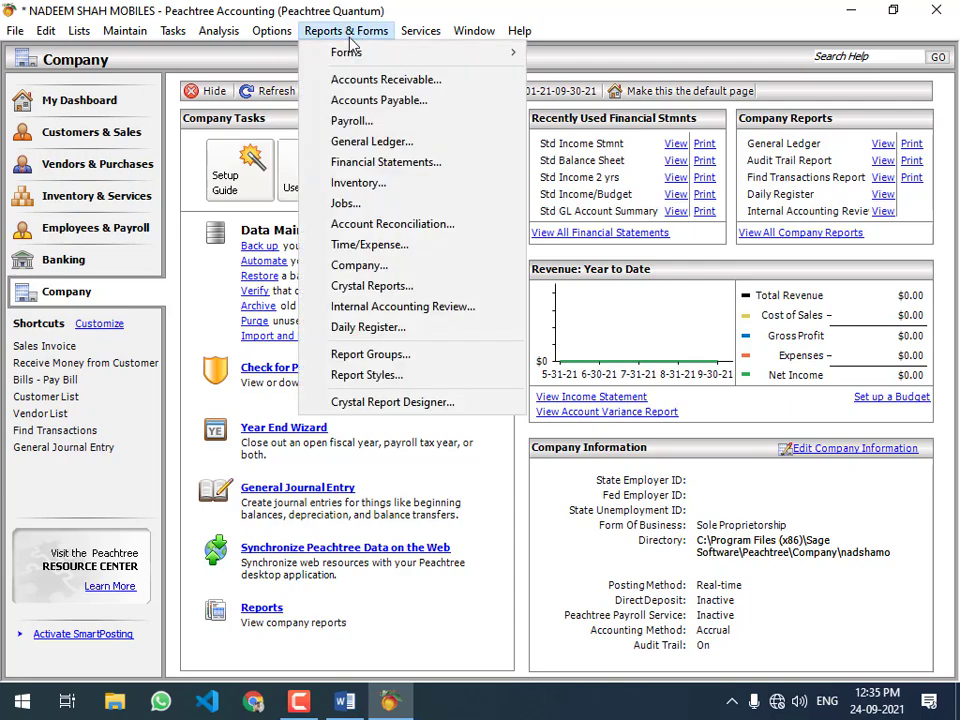
left_click(368, 146)
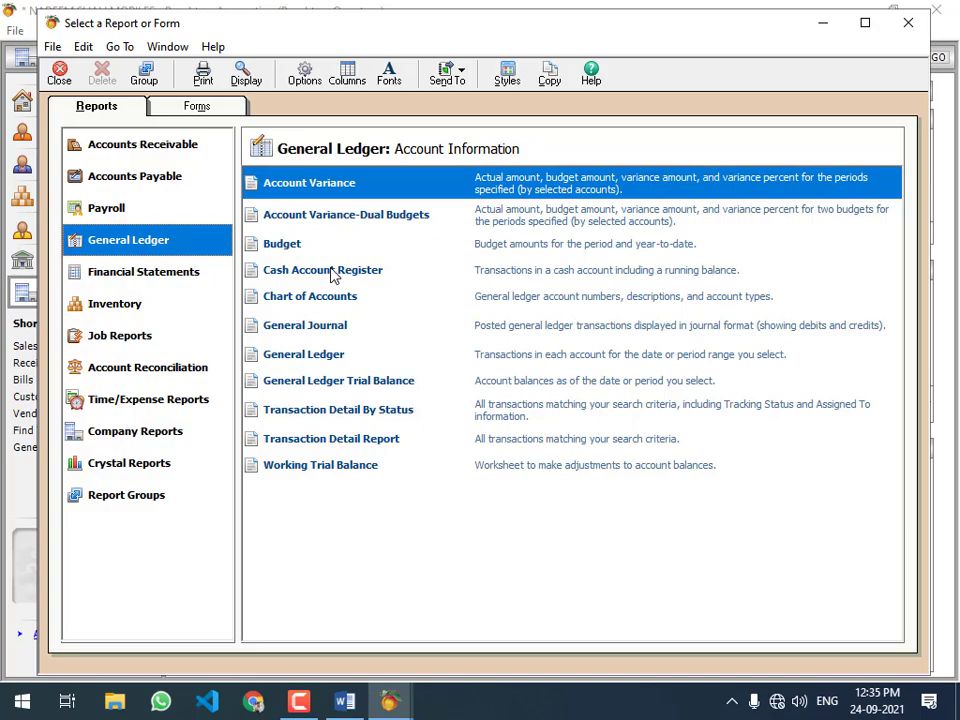
double_click(332, 305)
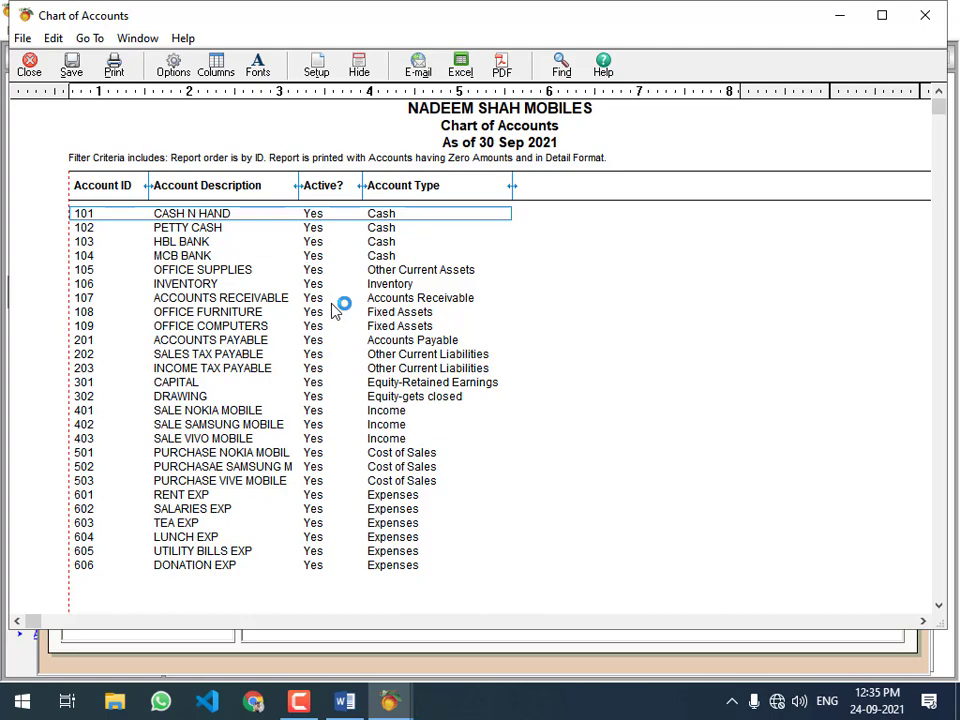
key("Escape")
key("Escape")
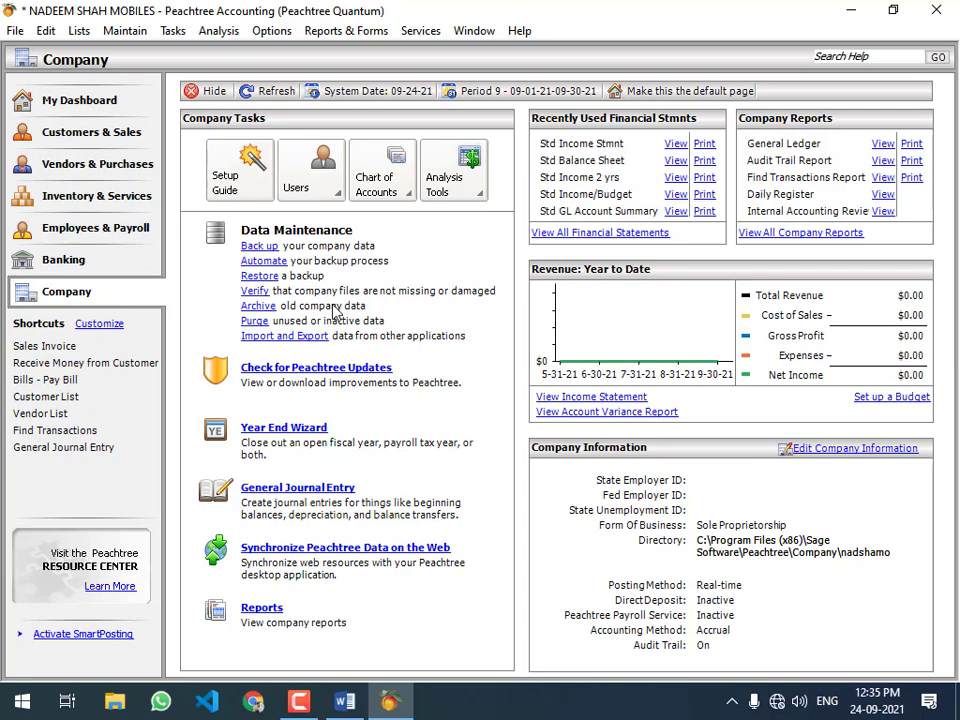
- Open the account beginning balances in chart of accounts maintenance for the period from 1-1-21 through 31-1-21
left_click(127, 31)
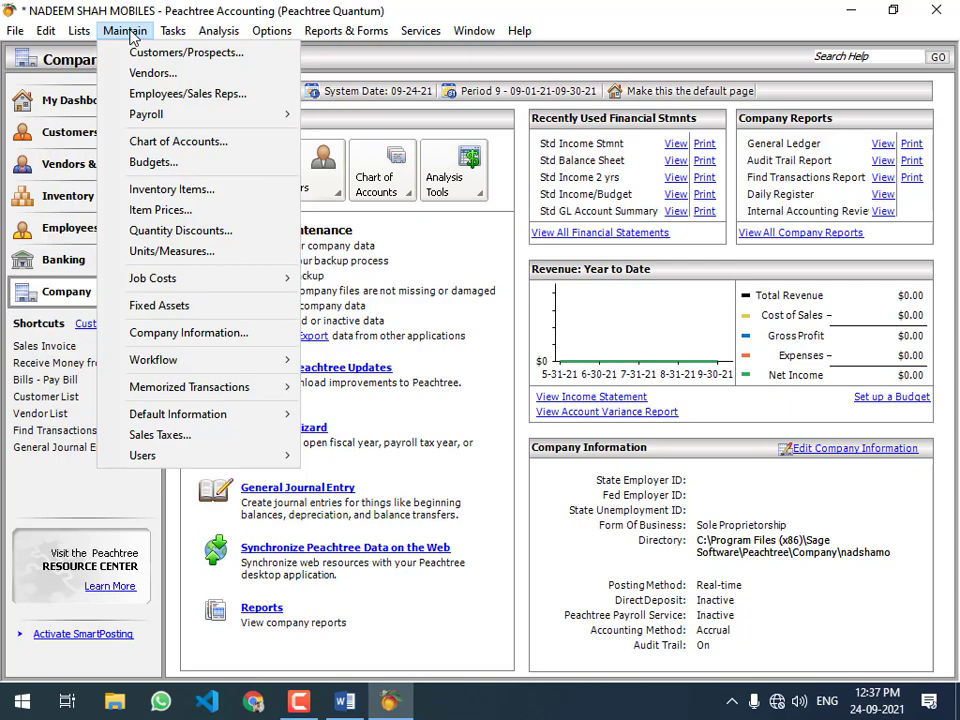
left_click(223, 145)
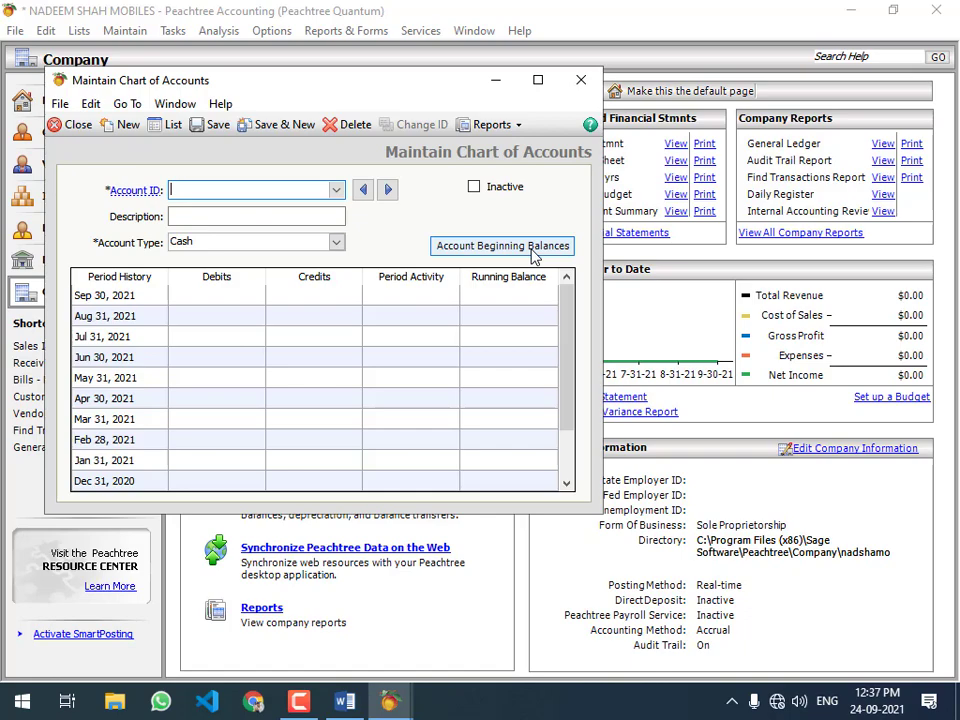
left_click(531, 250)
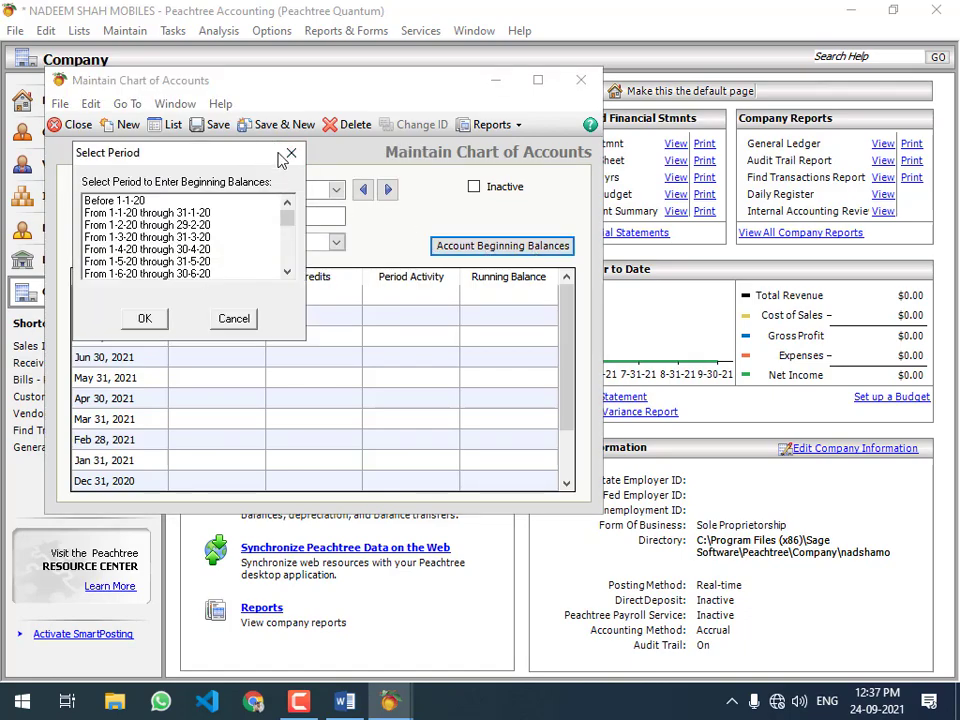
left_click_drag(266, 154, 370, 164)
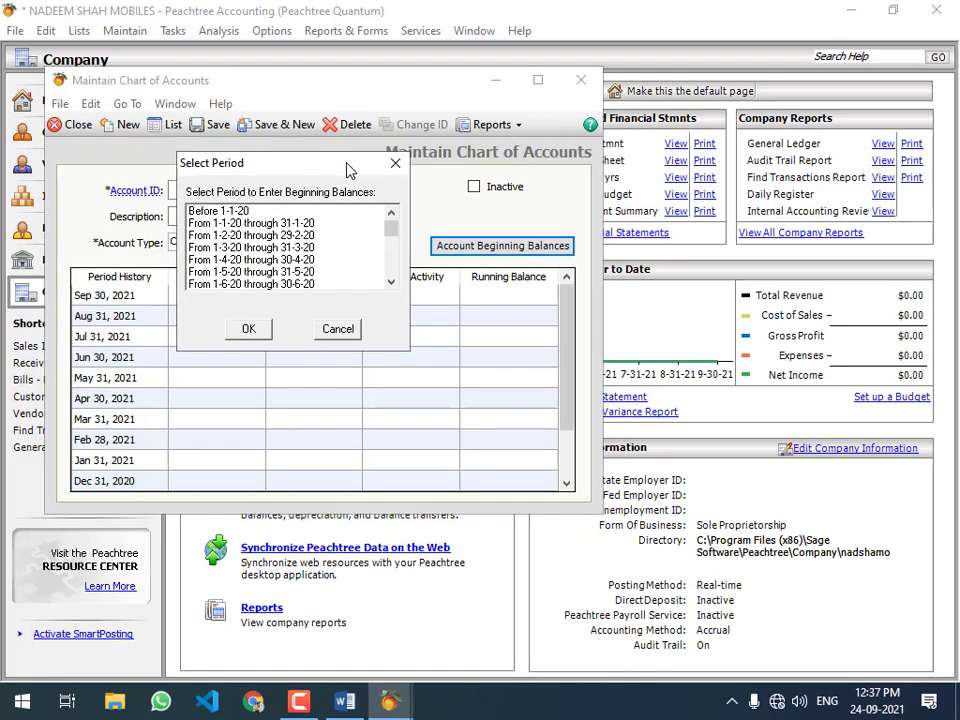
left_click(391, 281)
left_click(391, 281)
left_click(393, 284)
left_click(393, 284)
left_click(394, 285)
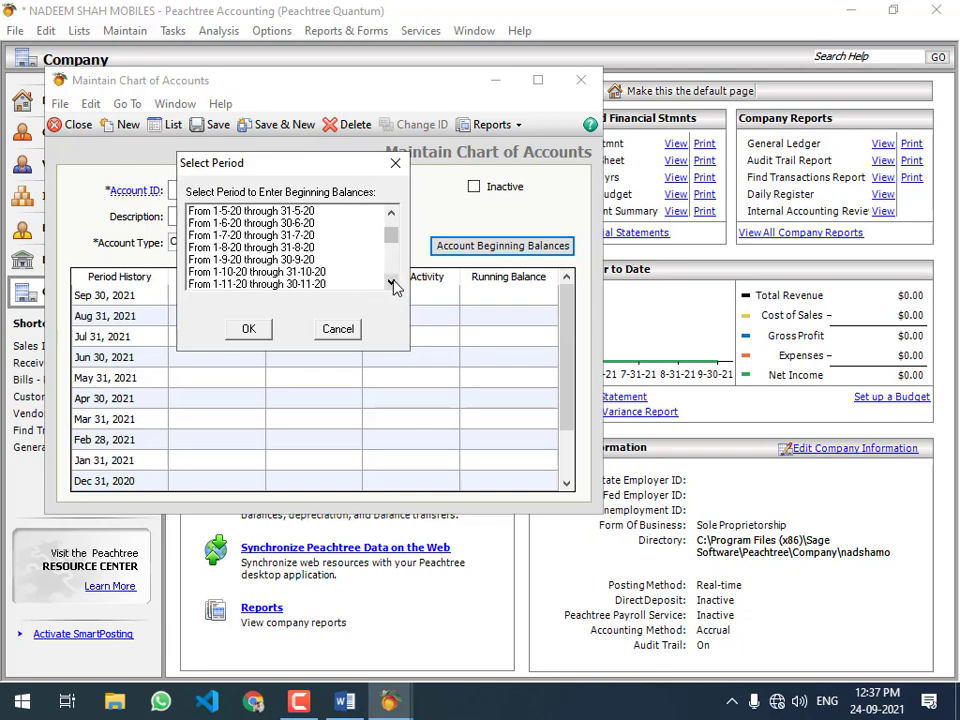
left_click(393, 283)
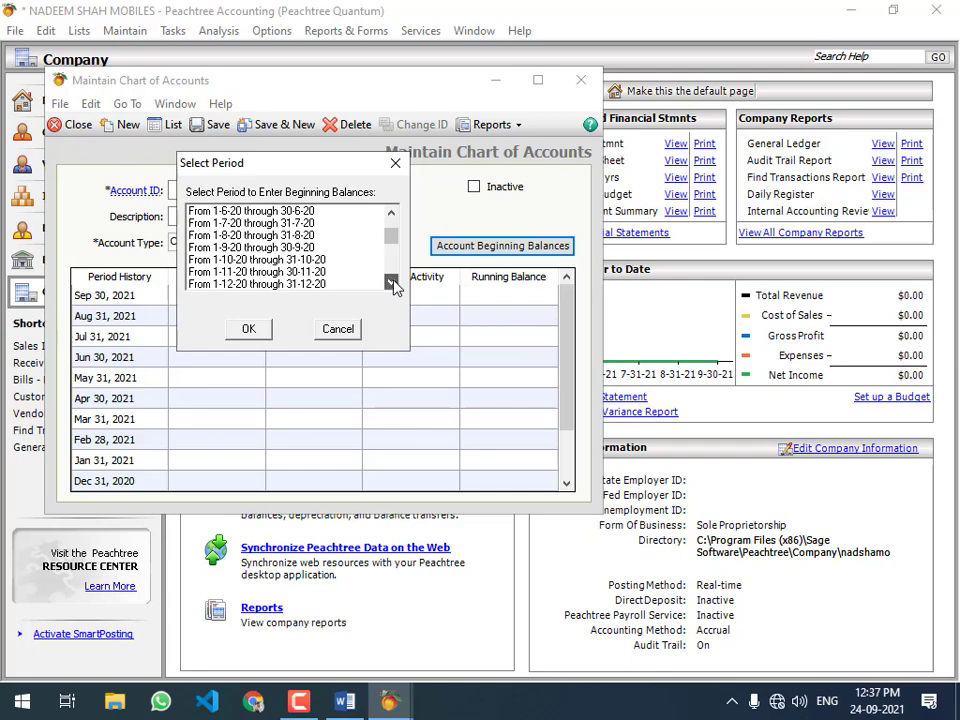
left_click_drag(397, 234, 397, 307)
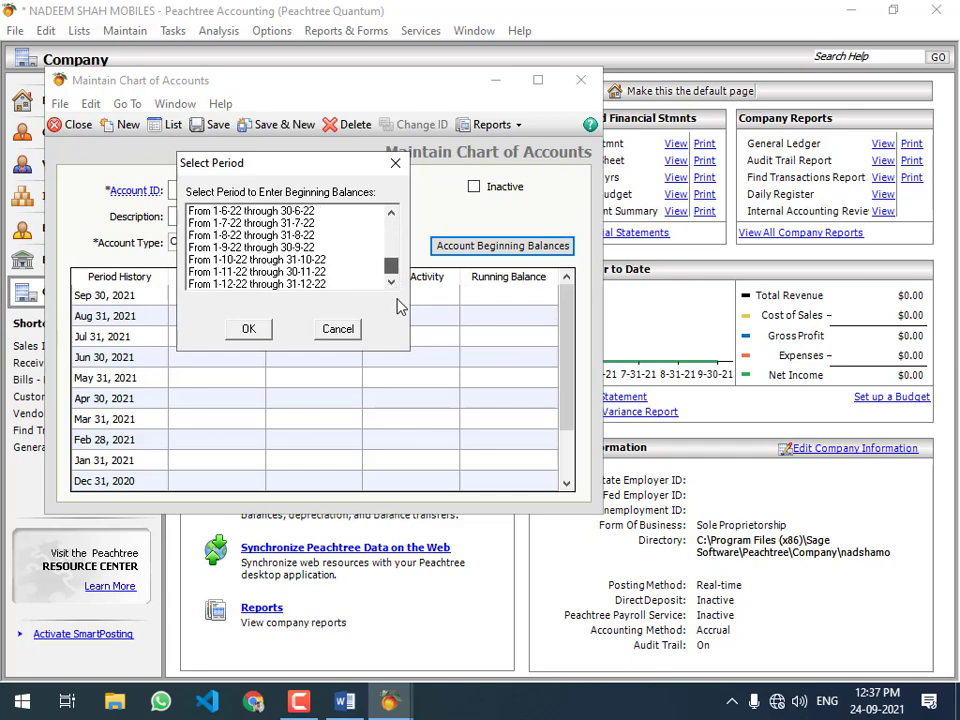
left_click(391, 213)
left_click(391, 213)
left_click(391, 213)
left_click(391, 213)
left_click(391, 213)
left_click(391, 213)
double_click(391, 213)
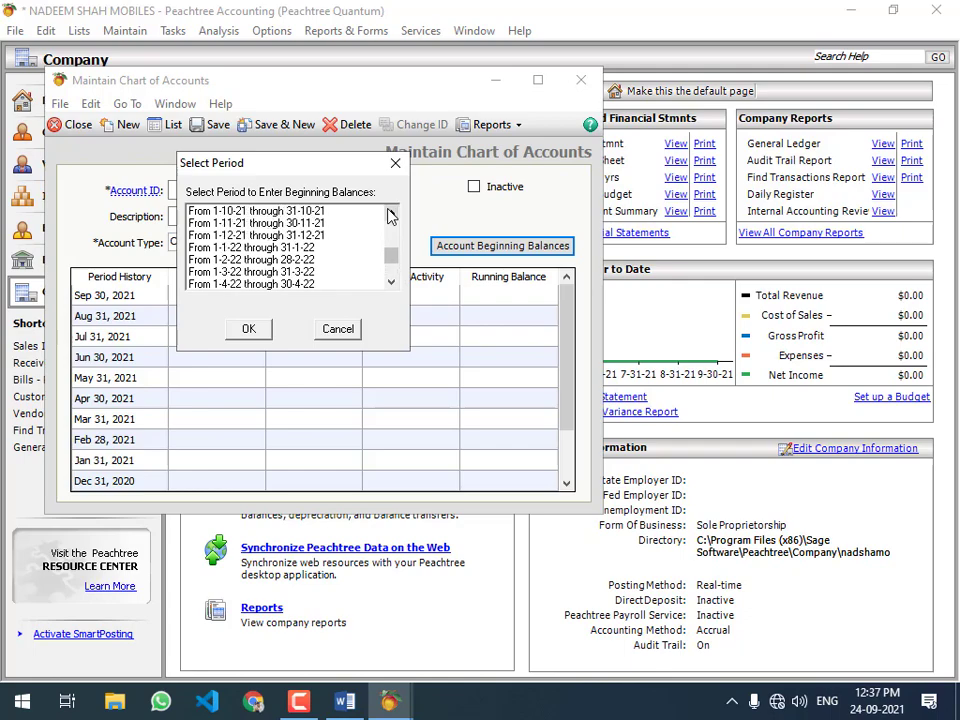
left_click(391, 213)
double_click(391, 213)
left_click(391, 213)
double_click(391, 213)
left_click(391, 213)
left_click(391, 213)
left_click(391, 213)
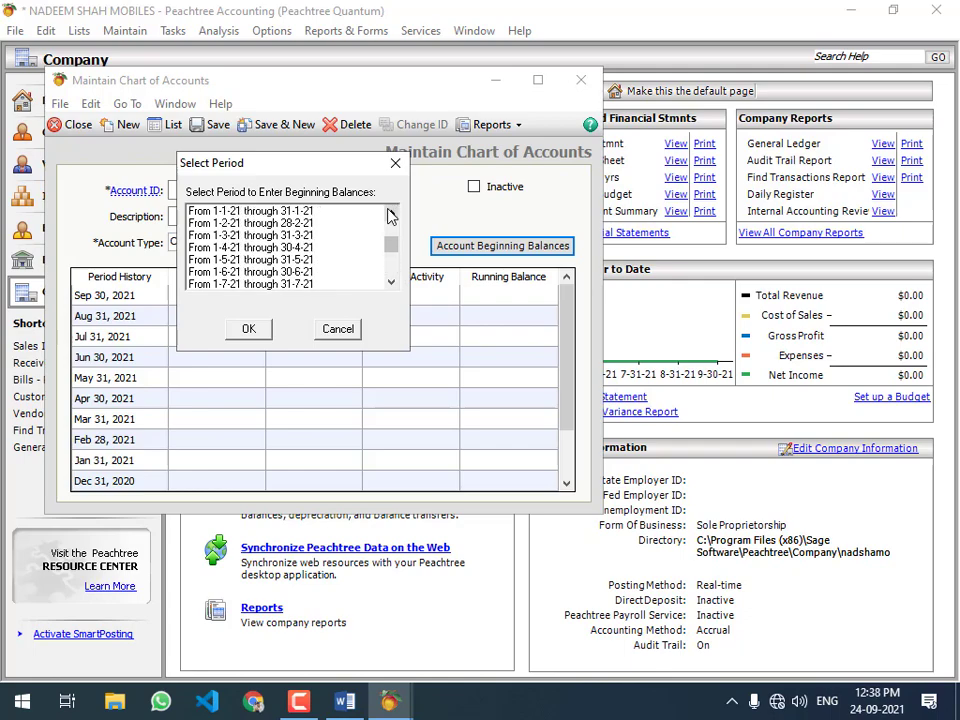
left_click(276, 214)
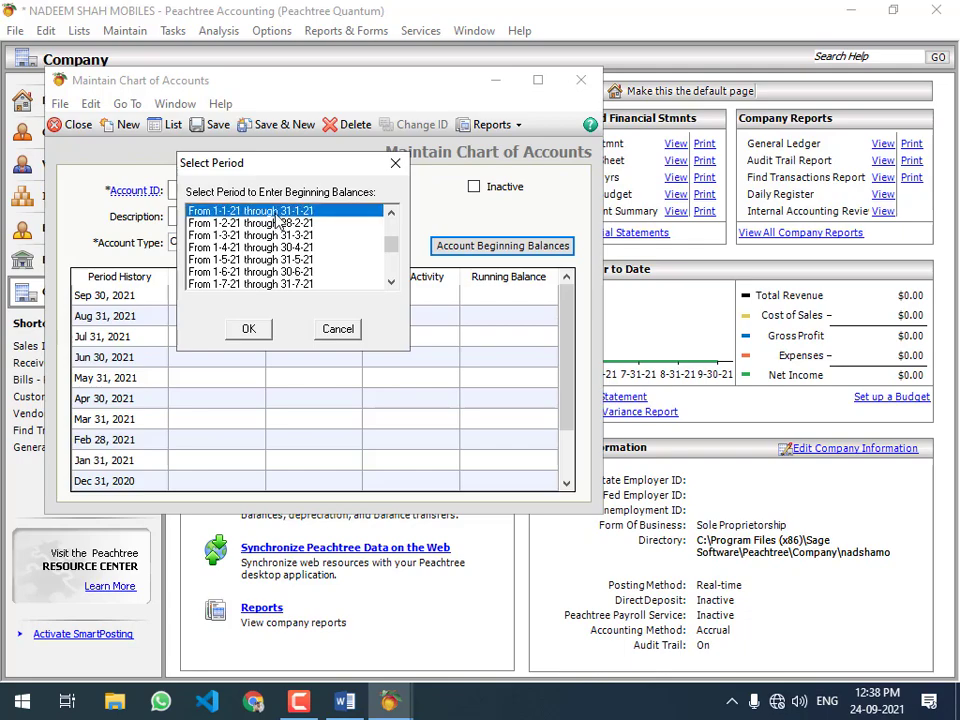
left_click(259, 331)
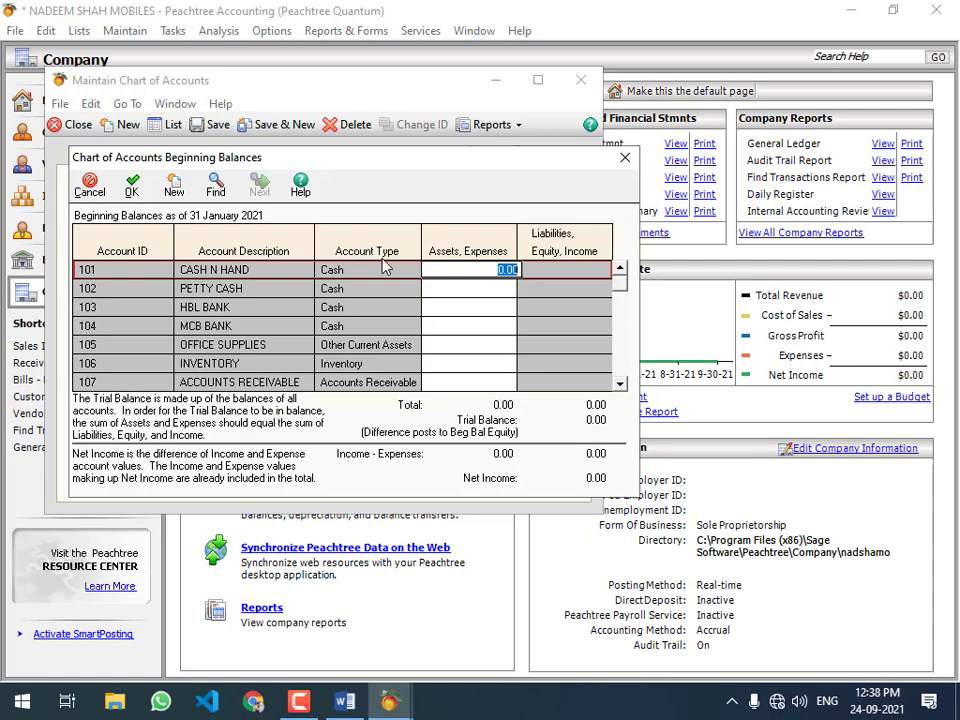
- Enter beginning balances of 10,000 for CASH N HAND, 2,000 for PETTY CASH and 200,000 for HBL BANK
left_click(495, 290)
left_click(495, 270)
type("10,000")
left_click(497, 289)
type("5000")
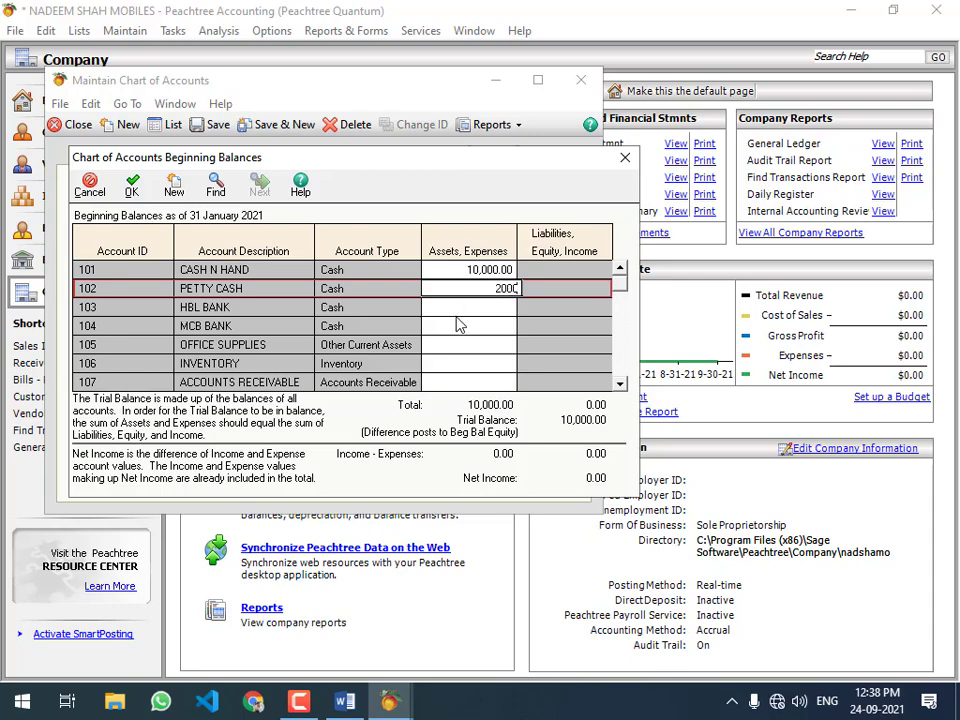
left_click(466, 309)
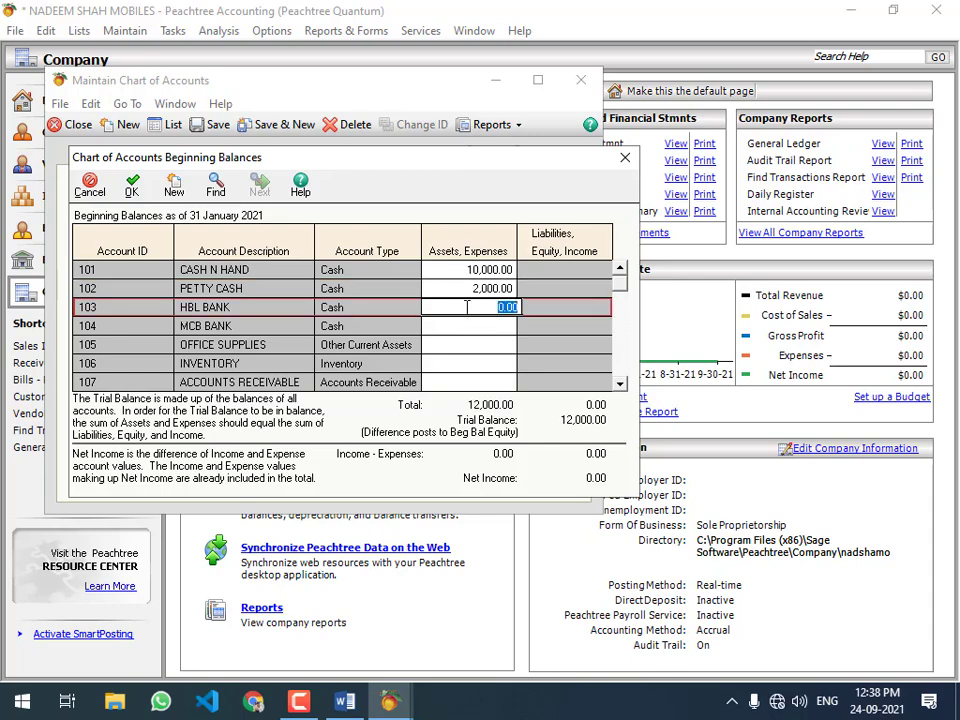
type("200000")
key("Return")
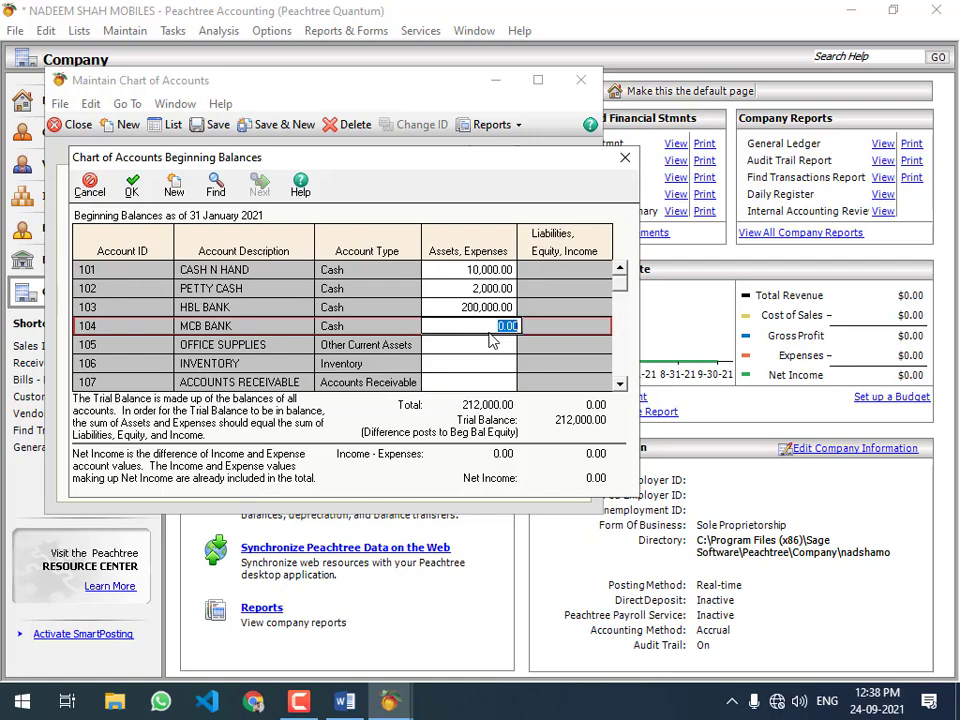
- Enter beginning balances of 50,000 for MCB BANK and 4,000 for OFFICE SUPPLIES
type("500000")
left_click(485, 311)
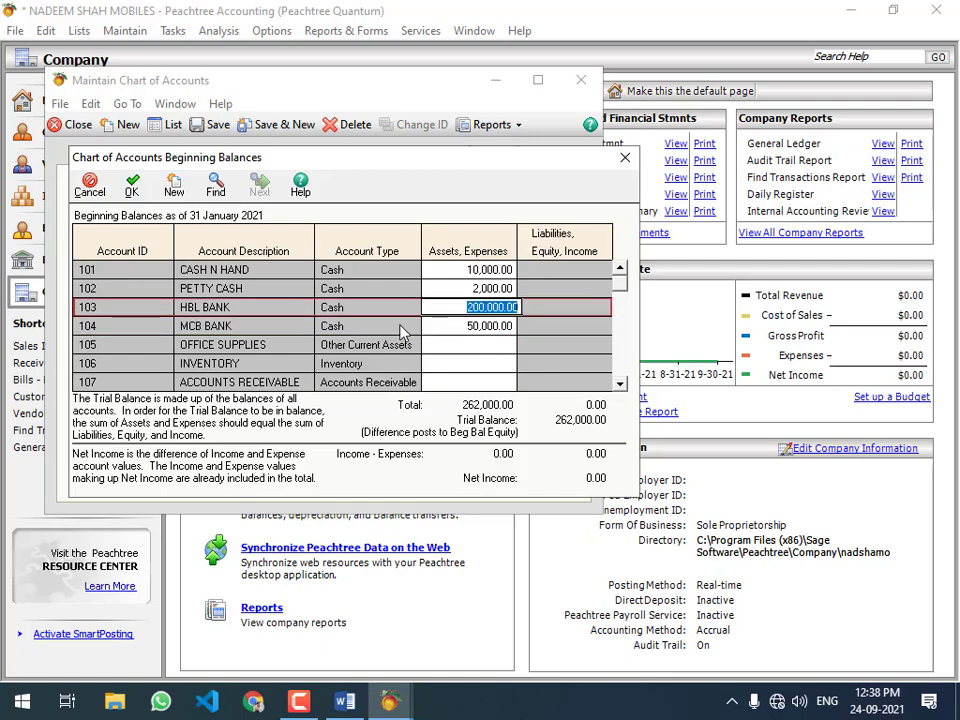
left_click(487, 345)
type("4000")
left_click(475, 322)
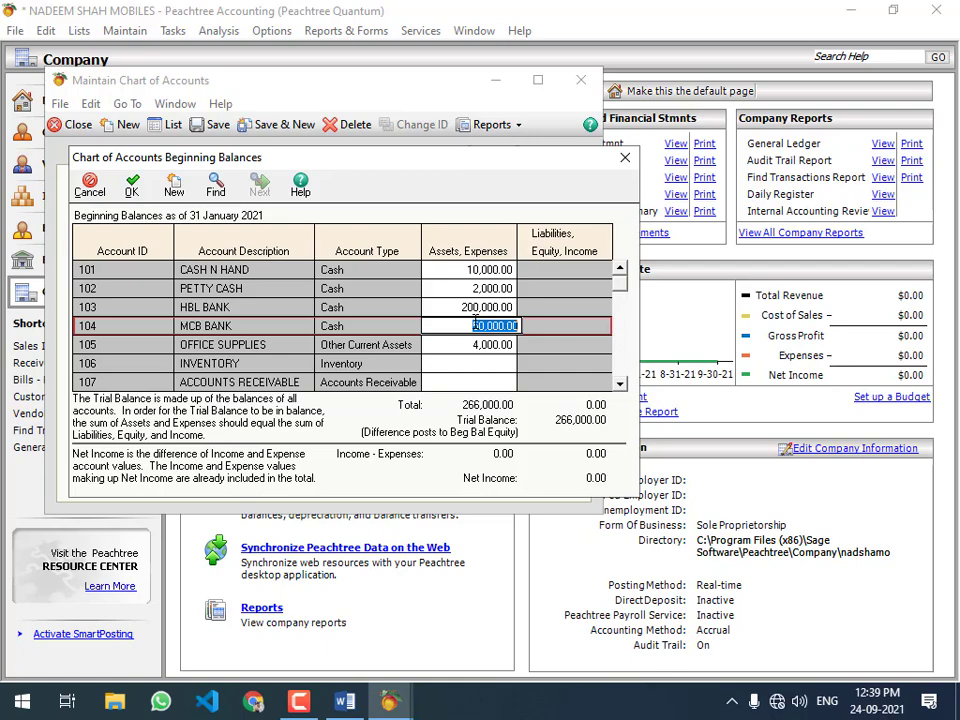
- Enter a beginning balance of 266,000 for CAPITAL, accept the beginning balances, and close the account maintenance window
left_click(506, 363)
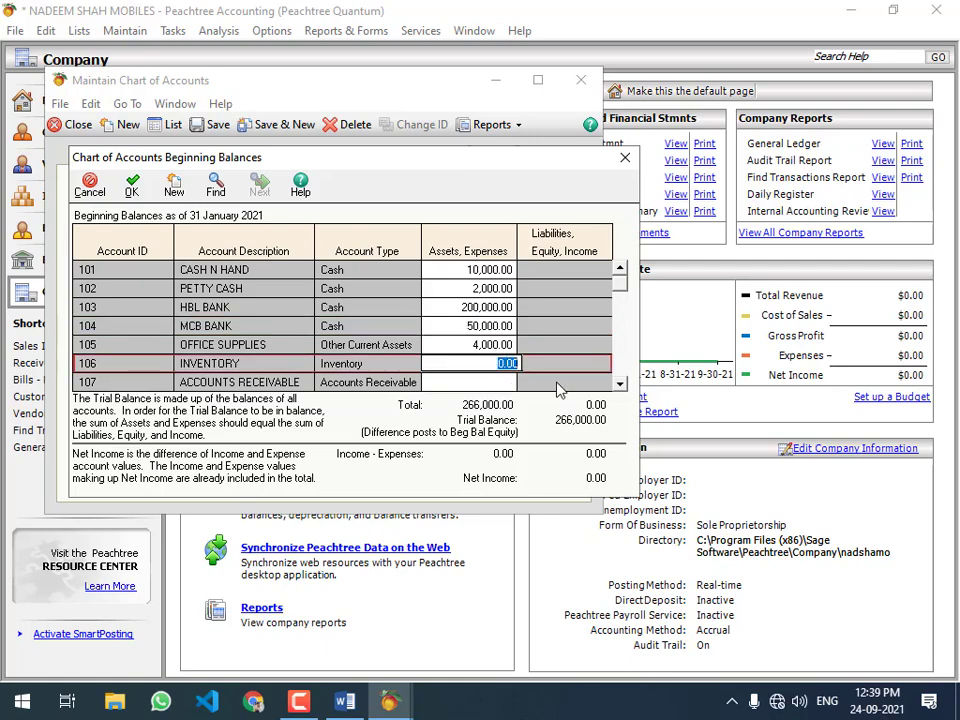
left_click(619, 384)
left_click(619, 384)
left_click(619, 384)
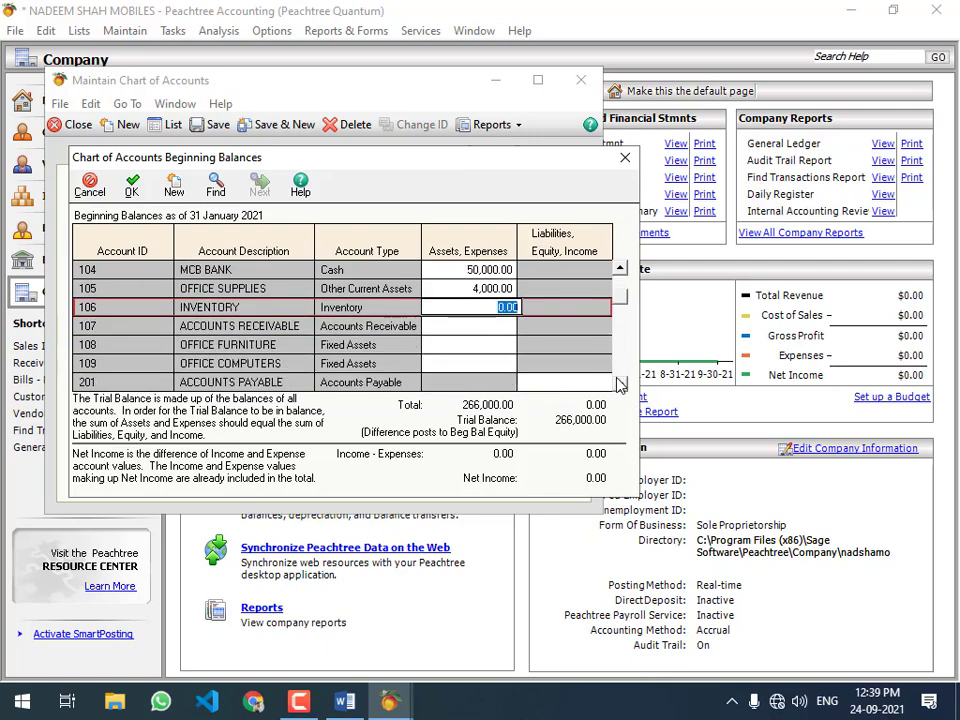
left_click(619, 384)
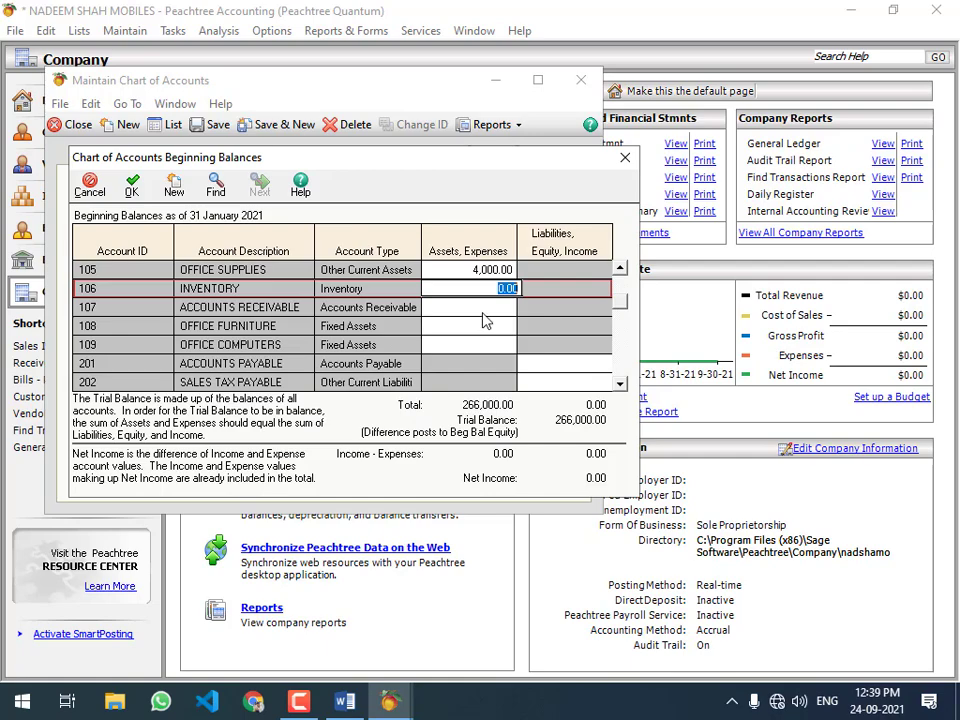
left_click(620, 383)
left_click(620, 383)
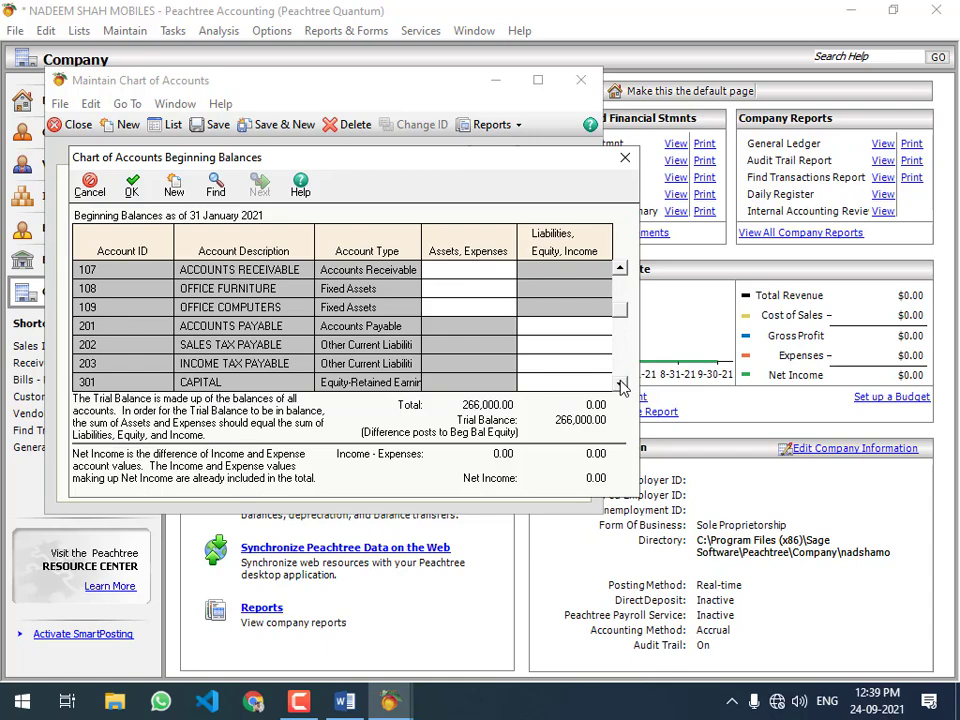
left_click(562, 382)
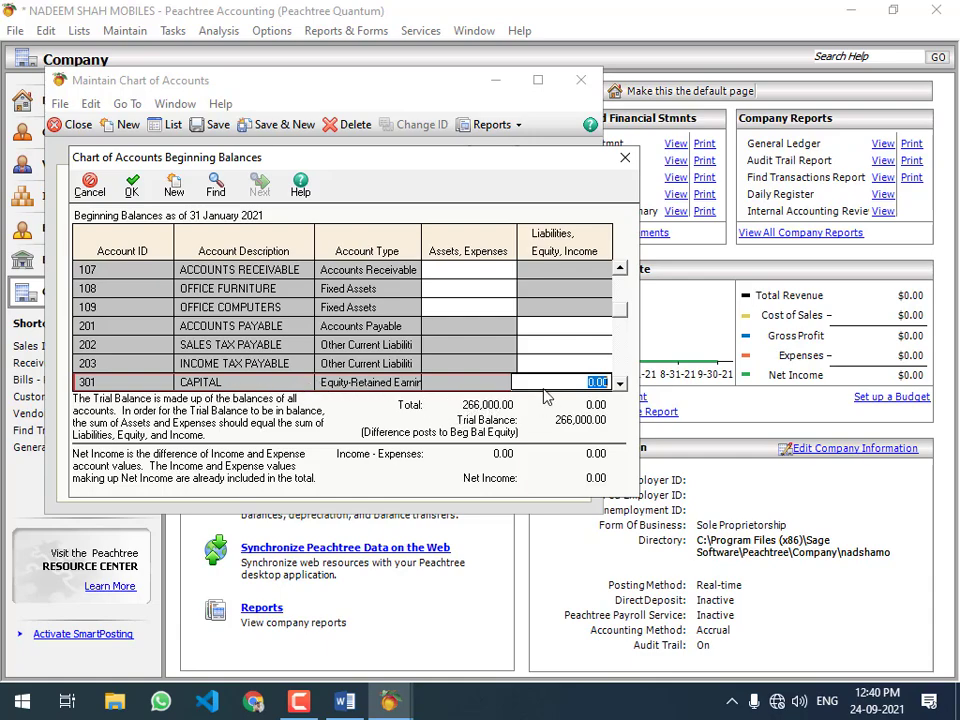
type("4")
type("66000")
key("Return")
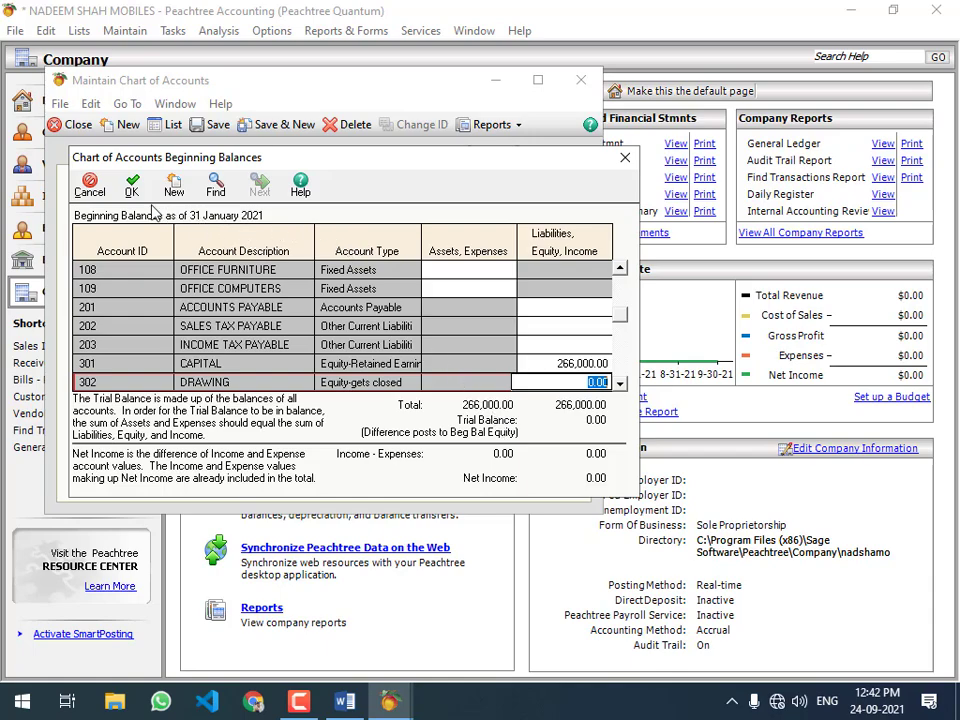
left_click(127, 186)
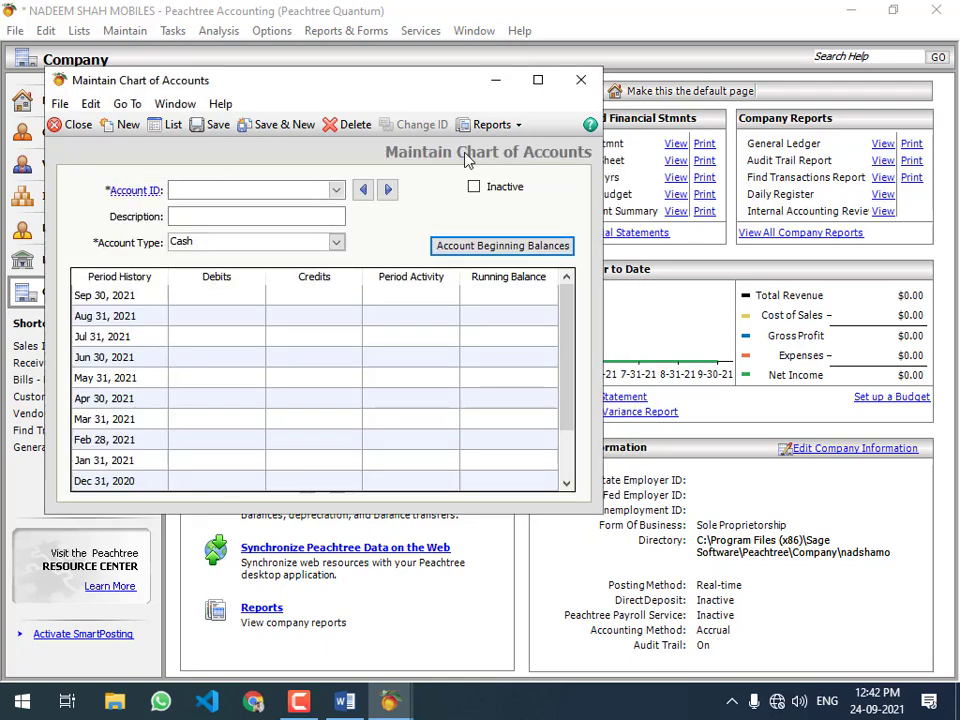
left_click(579, 81)
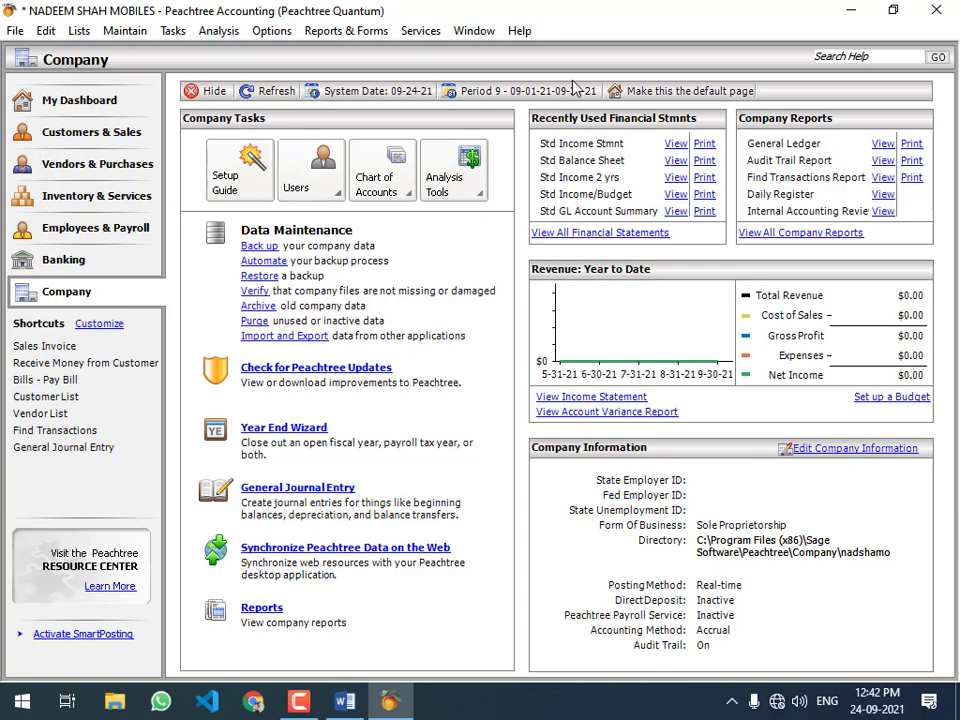
- Close the NADEEM SHAH MOBILES company and exit Peachtree Accounting
left_click(937, 14)
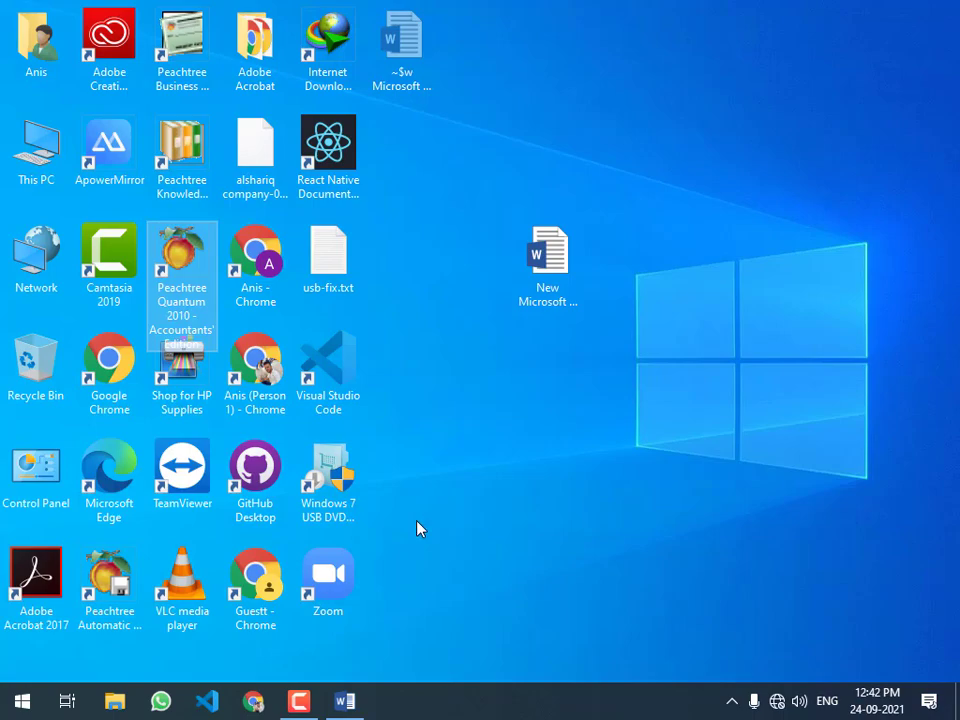
left_click(342, 578)
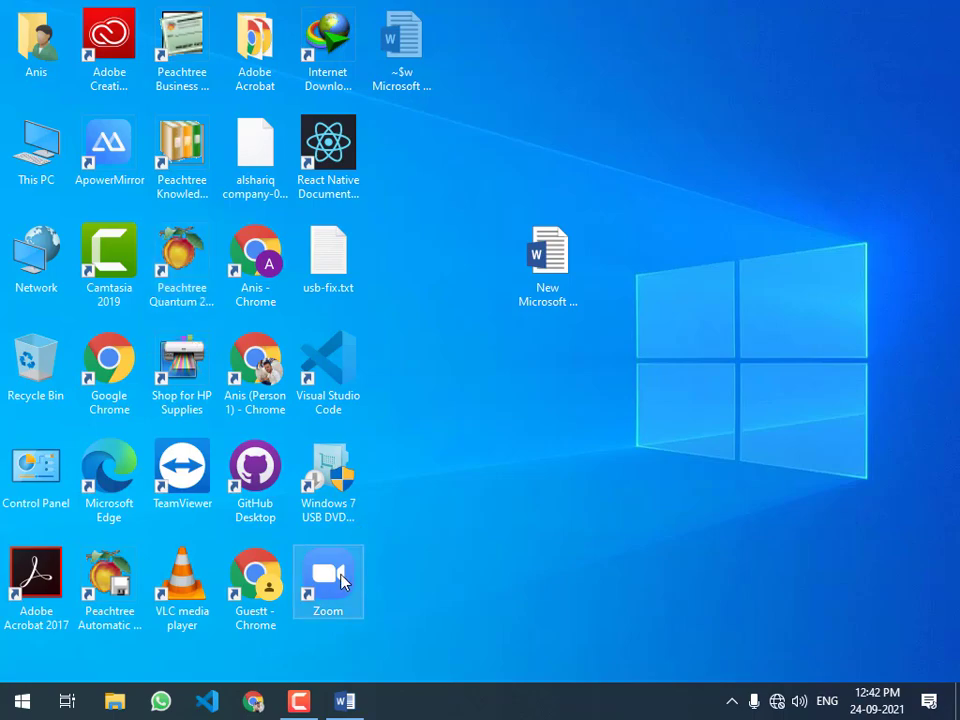
double_click(340, 578)
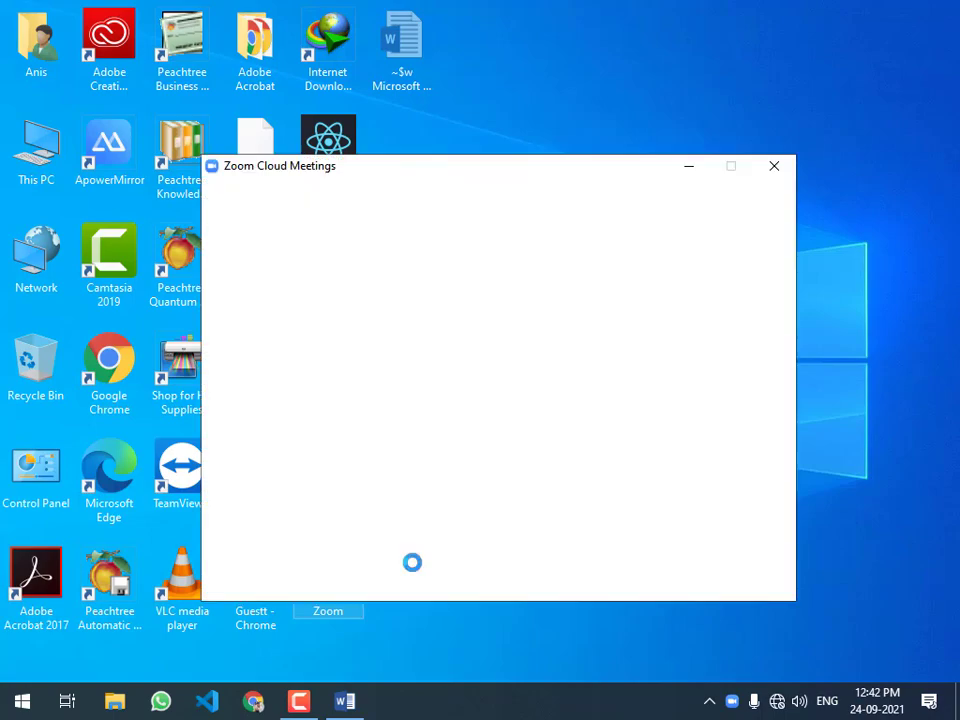
left_click(776, 172)
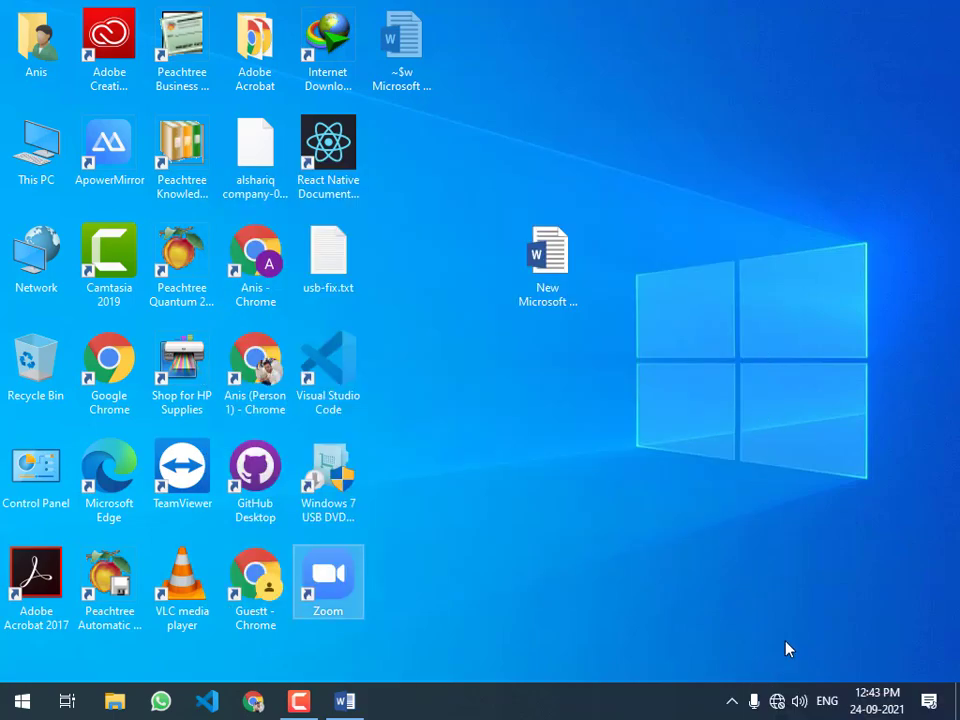
left_click(758, 703)
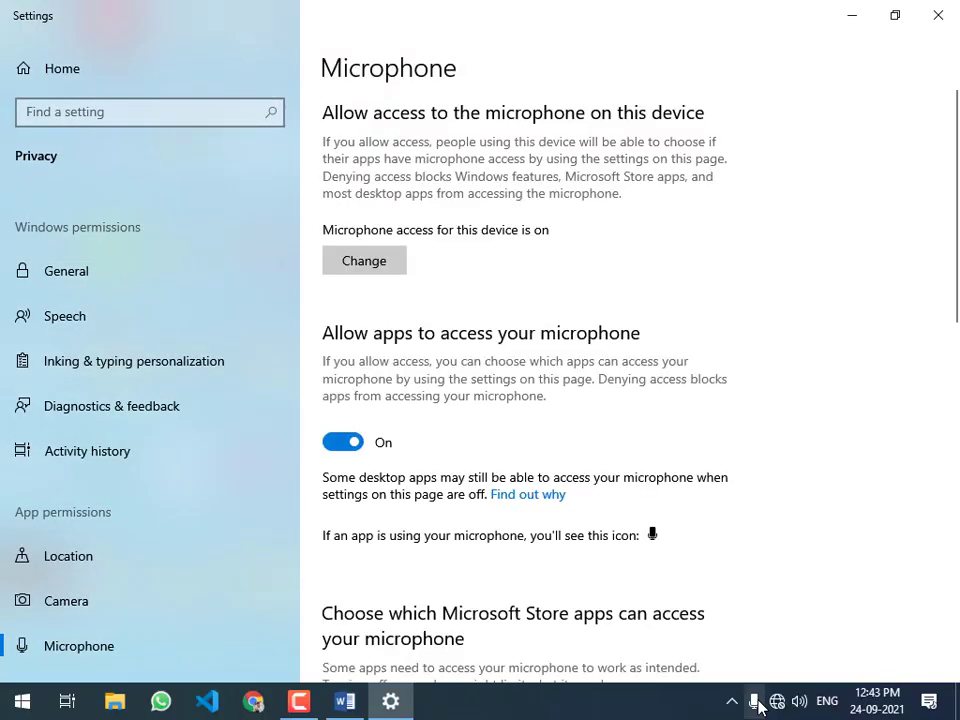
left_click(938, 15)
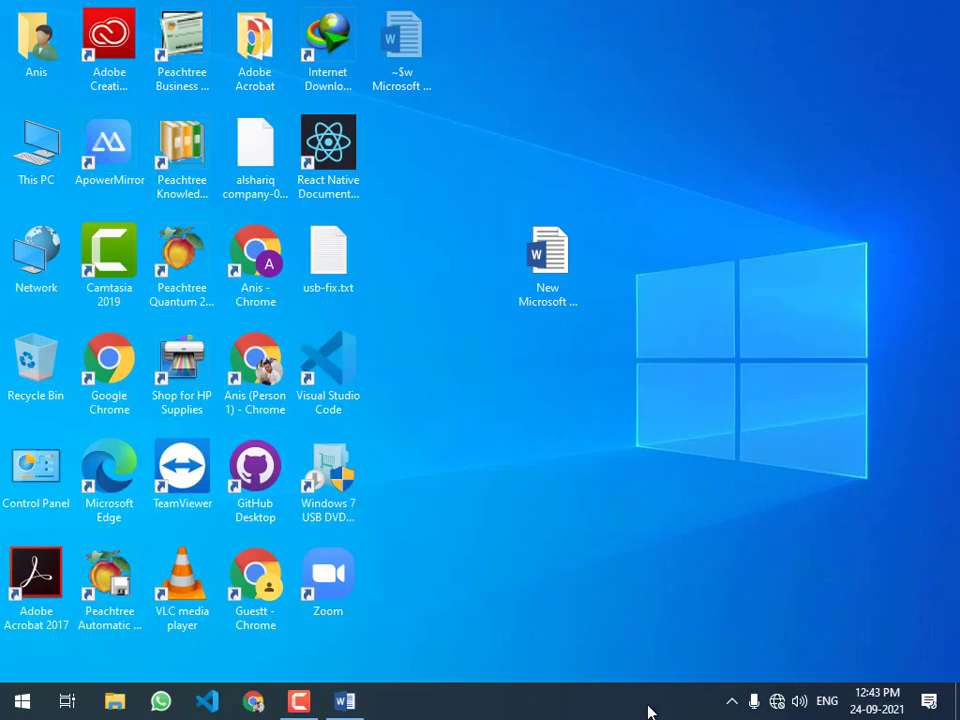
left_click(205, 705)
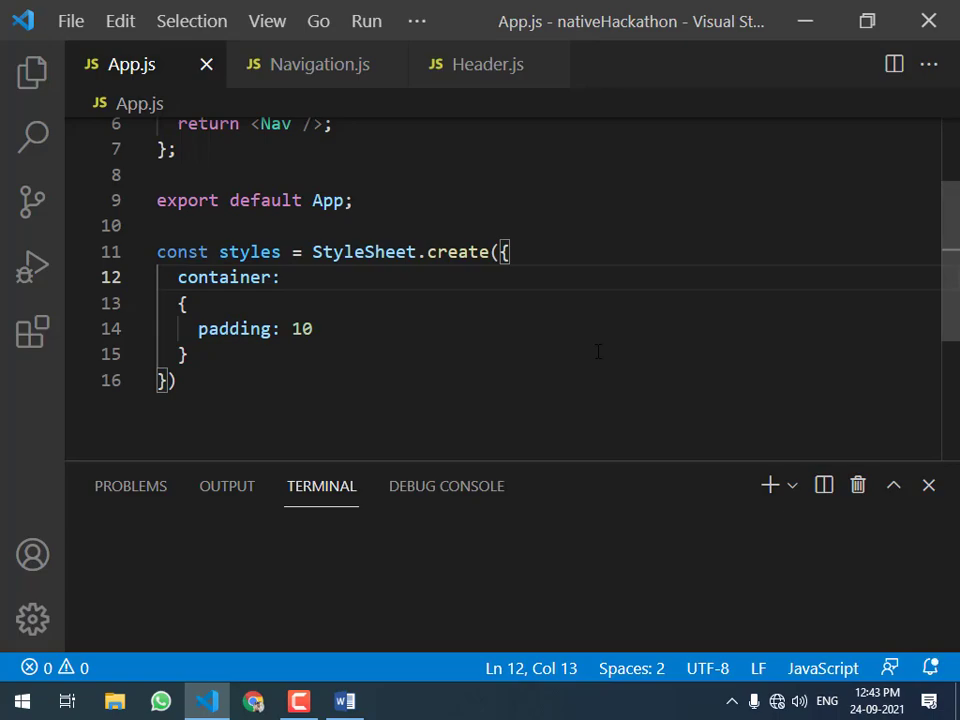
left_click(924, 24)
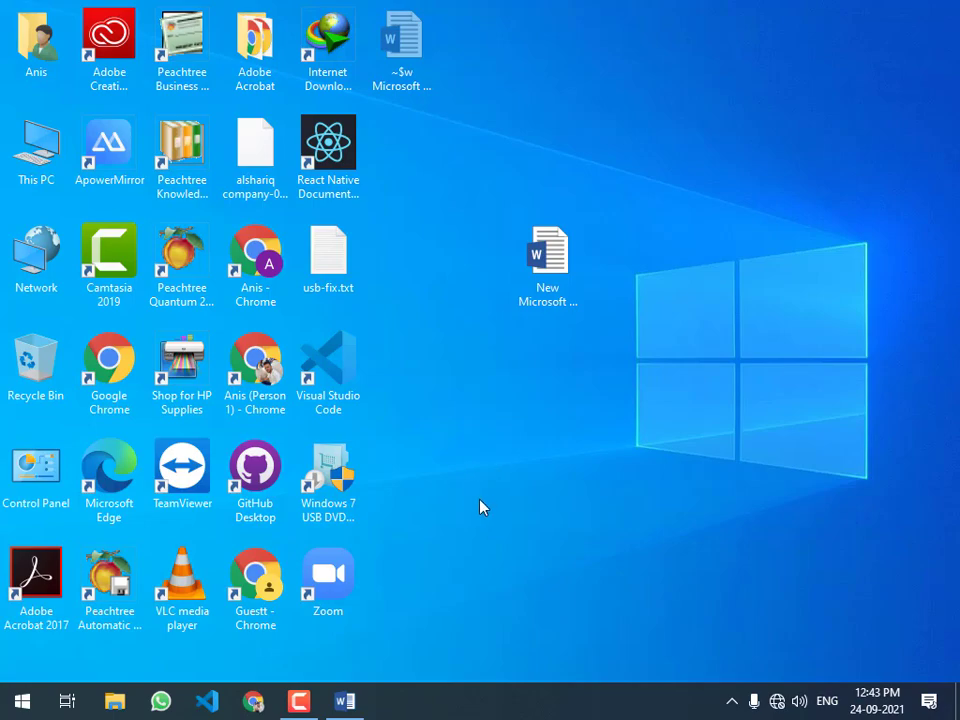
left_click(297, 707)
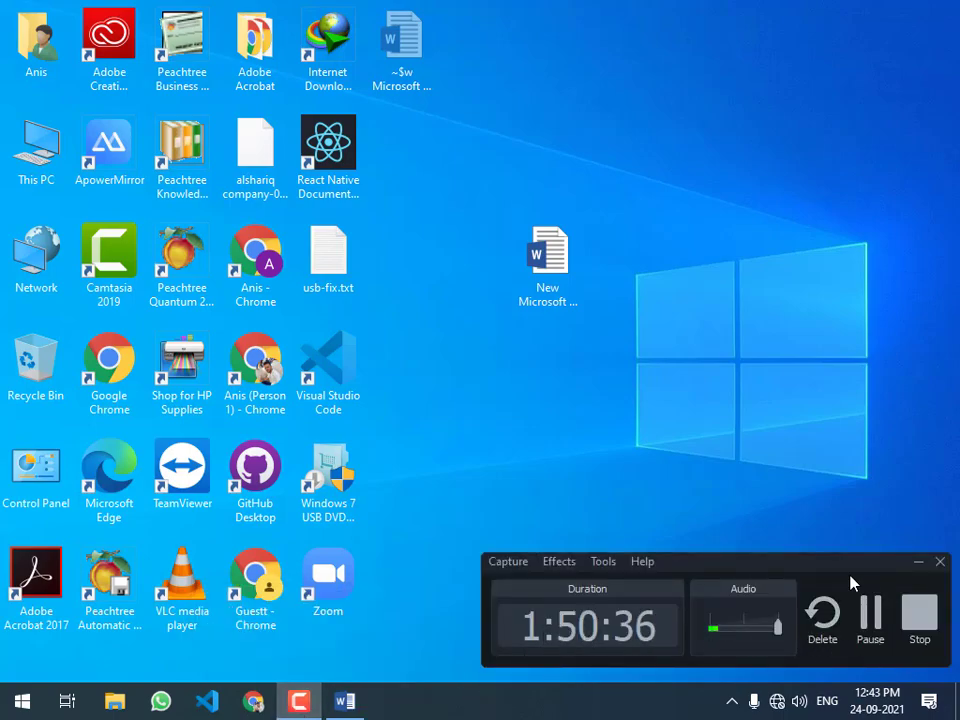
left_click_drag(814, 566, 755, 433)
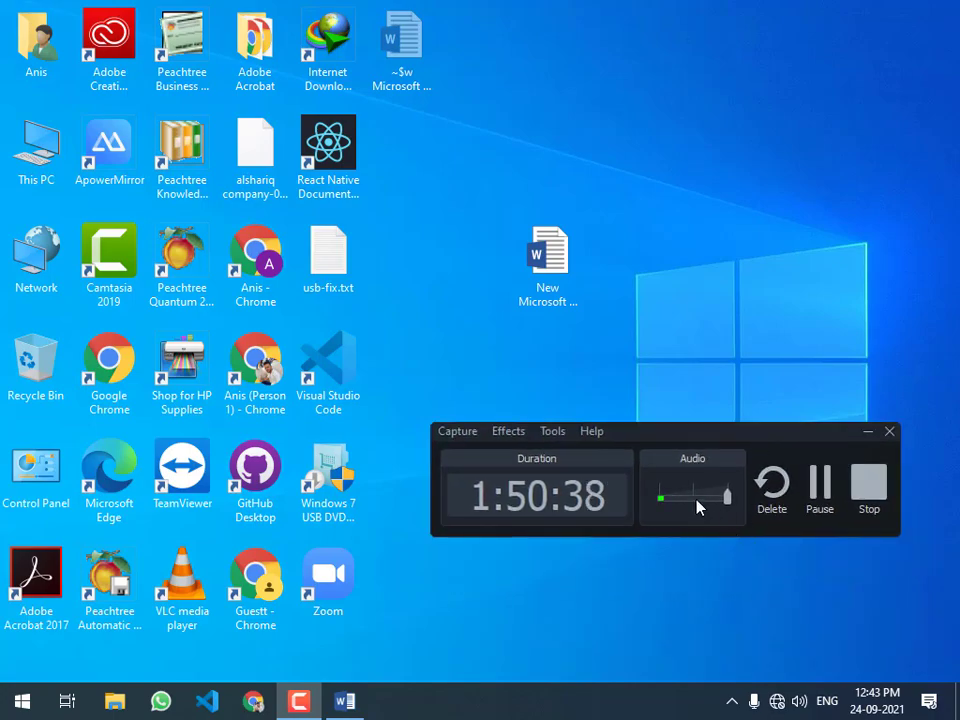